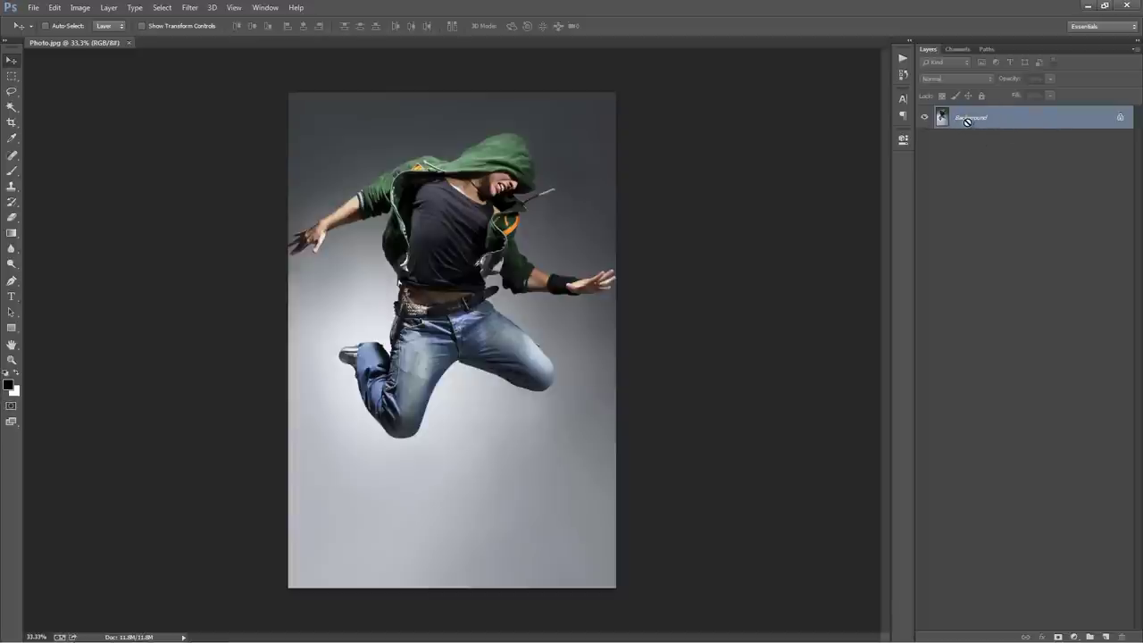
Duplicate the Background layer and delete the original Background
key("ctrl+j")
left_click(986, 141)
key("Delete")
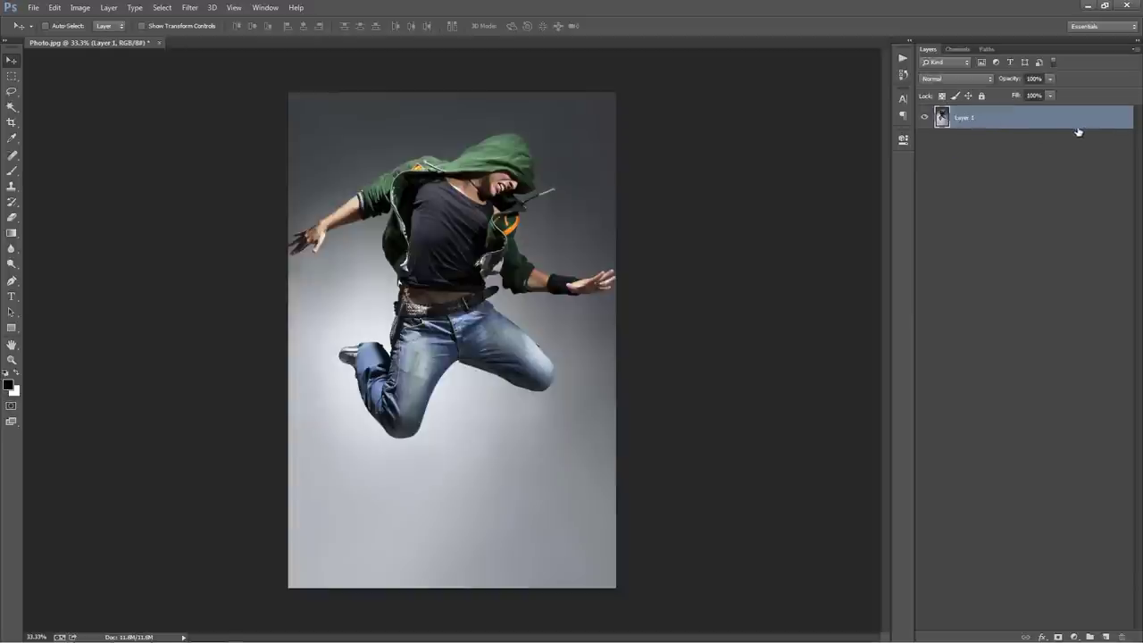
Convert Layer 1 into a locked Background layer
left_click(108, 8)
mouse_move(134, 21)
left_click(302, 36)
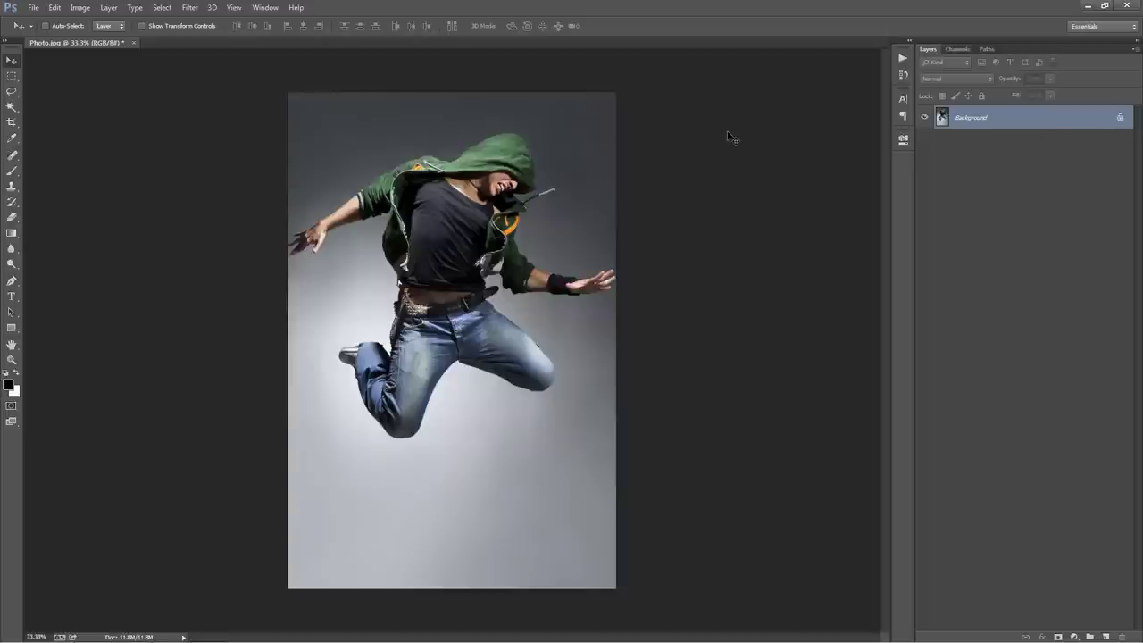
Check the Layers panel options for default masks, expanded effects and adding "copy" to copied layers and groups
left_click(1137, 51)
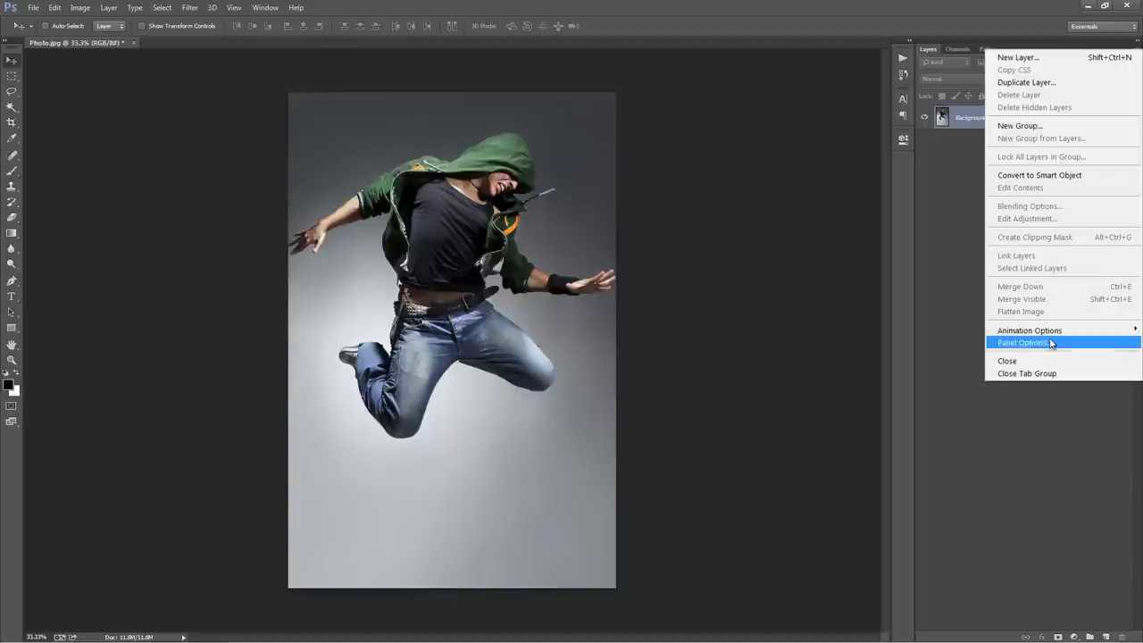
left_click(1022, 343)
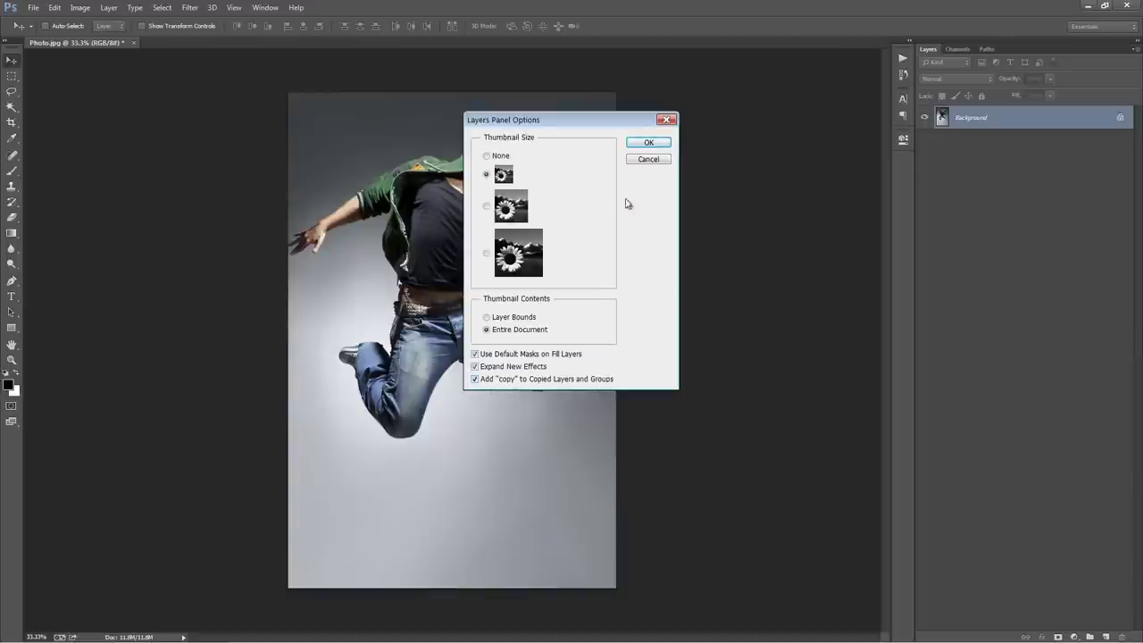
left_click(649, 144)
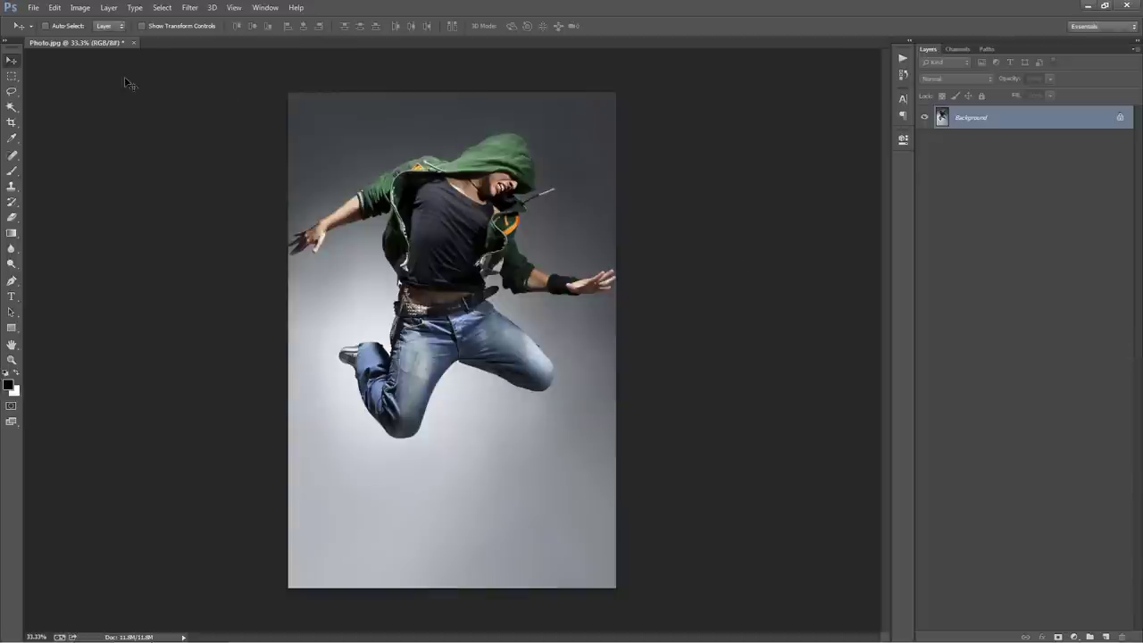
Check the photo's color mode and bit depth
left_click(80, 8)
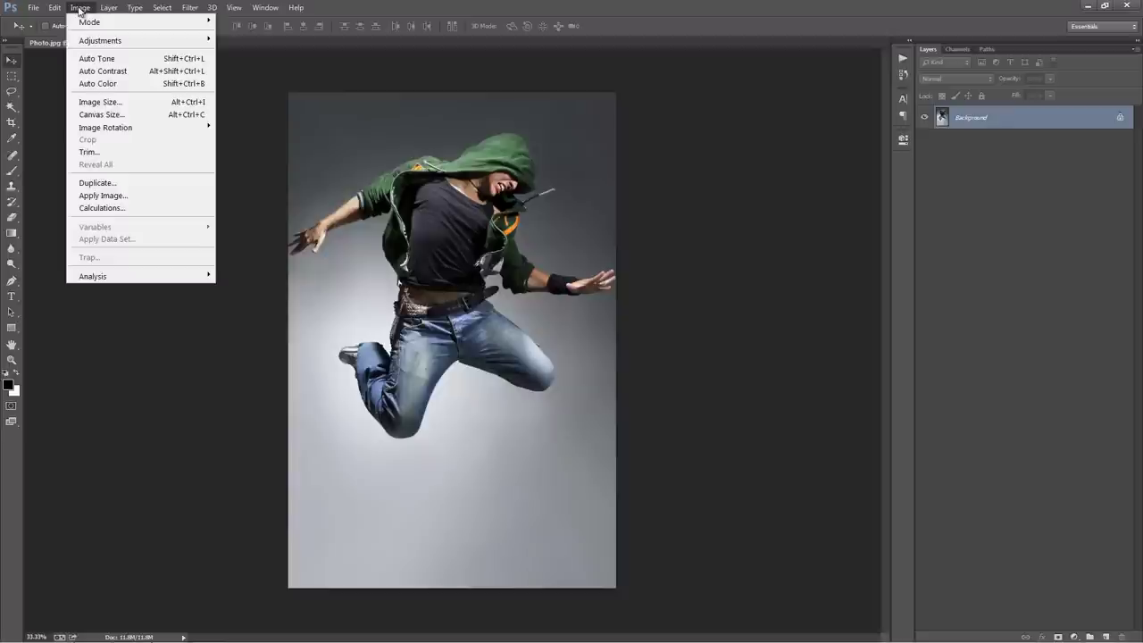
mouse_move(90, 21)
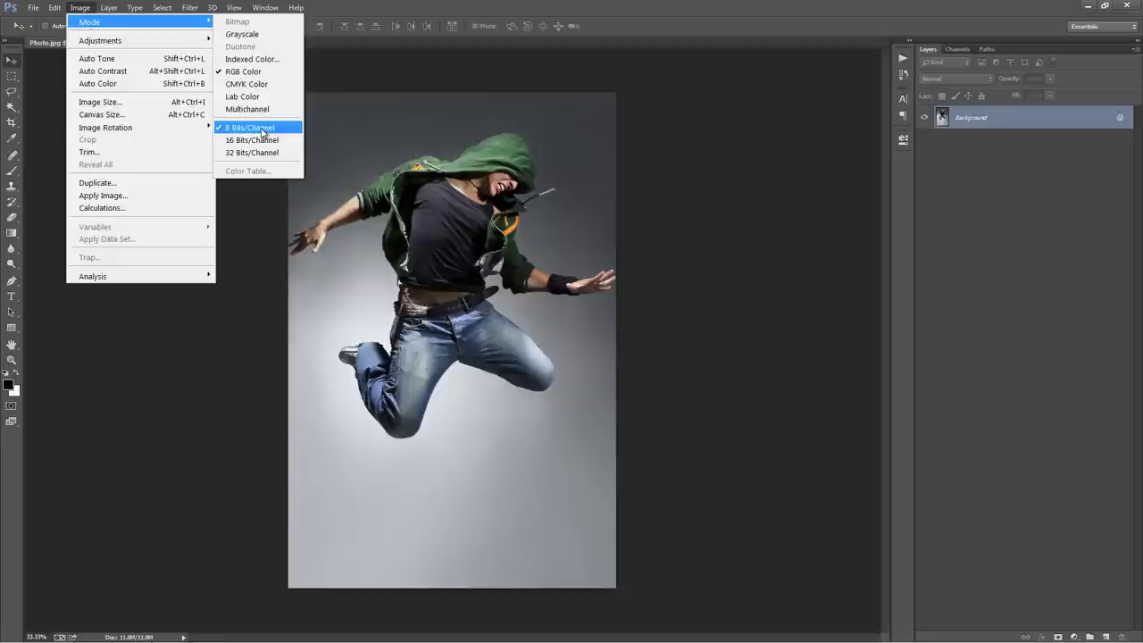
left_click(437, 135)
Check the photo's pixel dimensions and resolution without changing its size
key("alt+i")
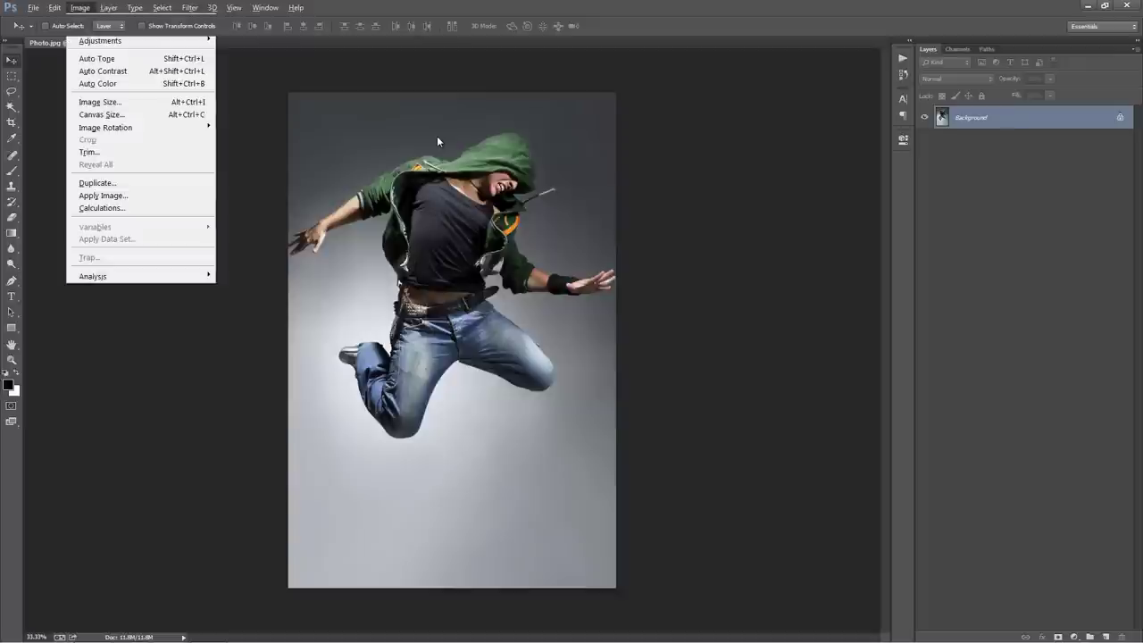
key("i")
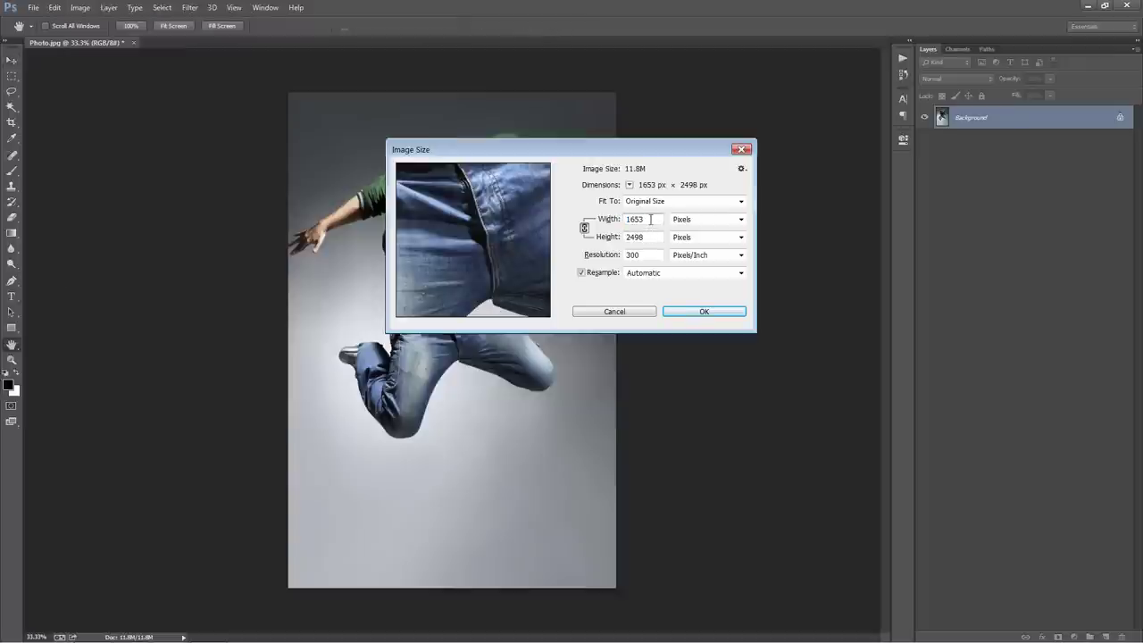
double_click(655, 237)
left_click(640, 311)
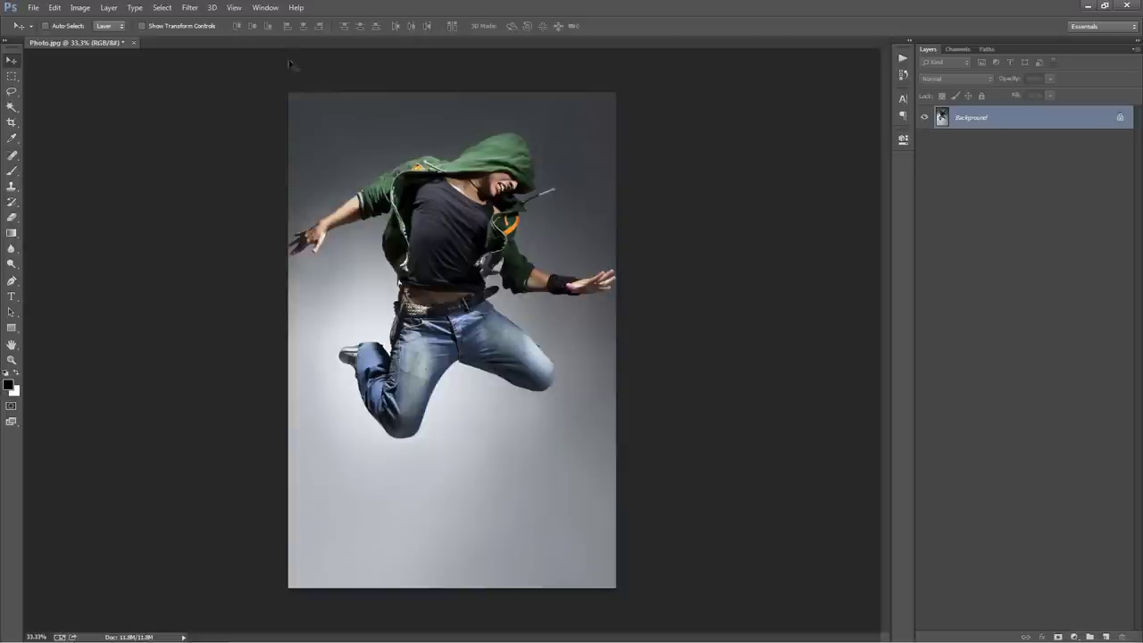
Display the Actions panel and load the Fractal action set
left_click(266, 8)
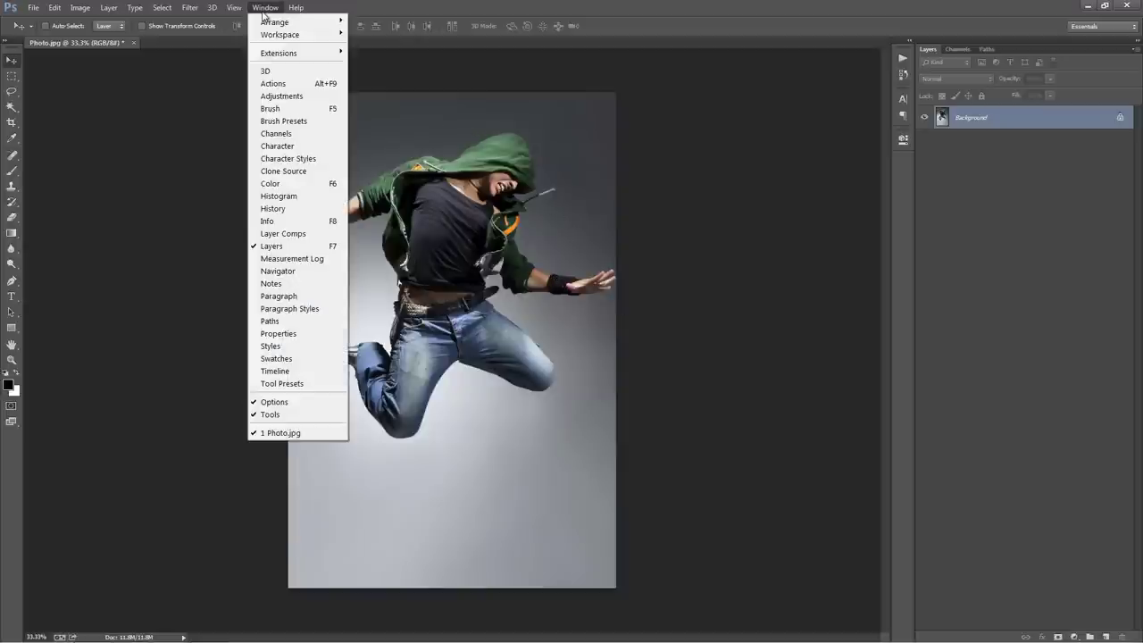
left_click(304, 83)
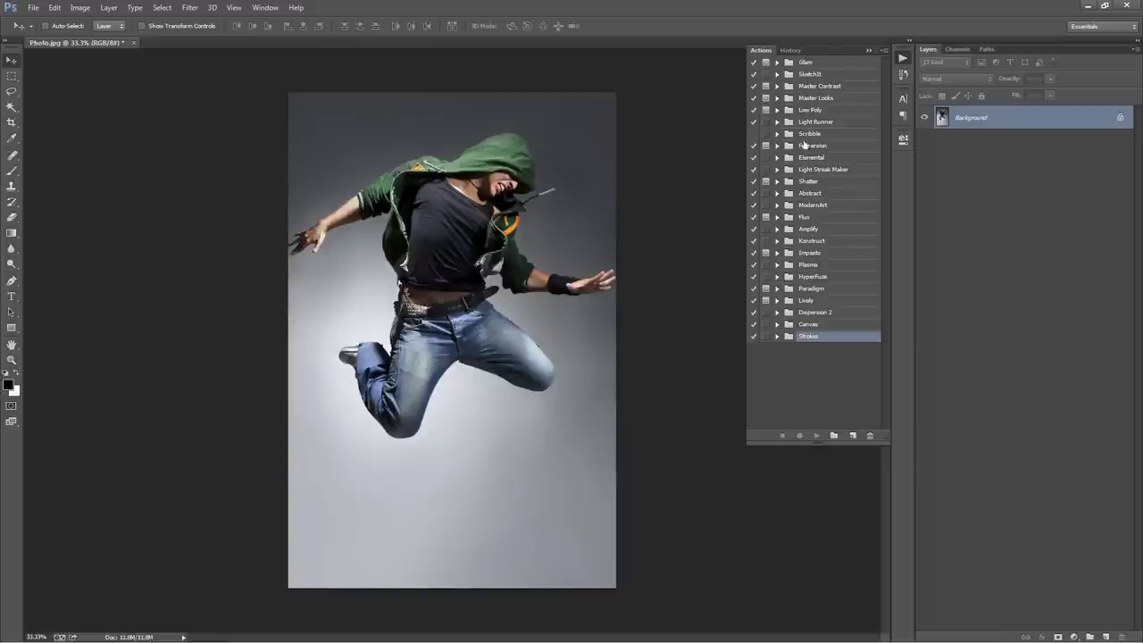
left_click(884, 51)
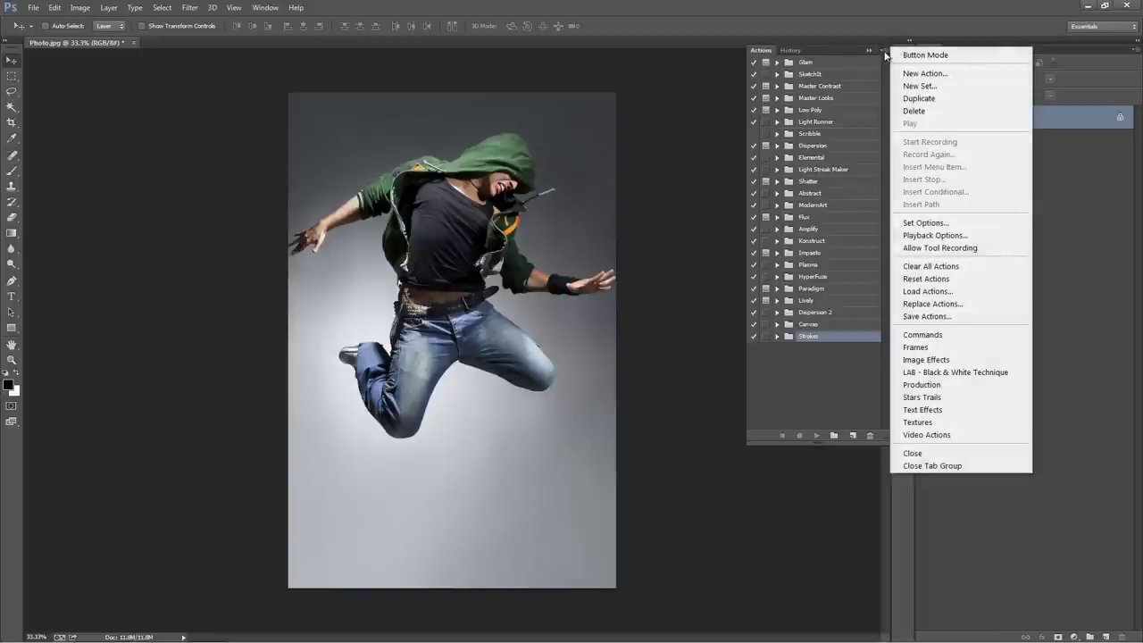
left_click(953, 292)
double_click(107, 183)
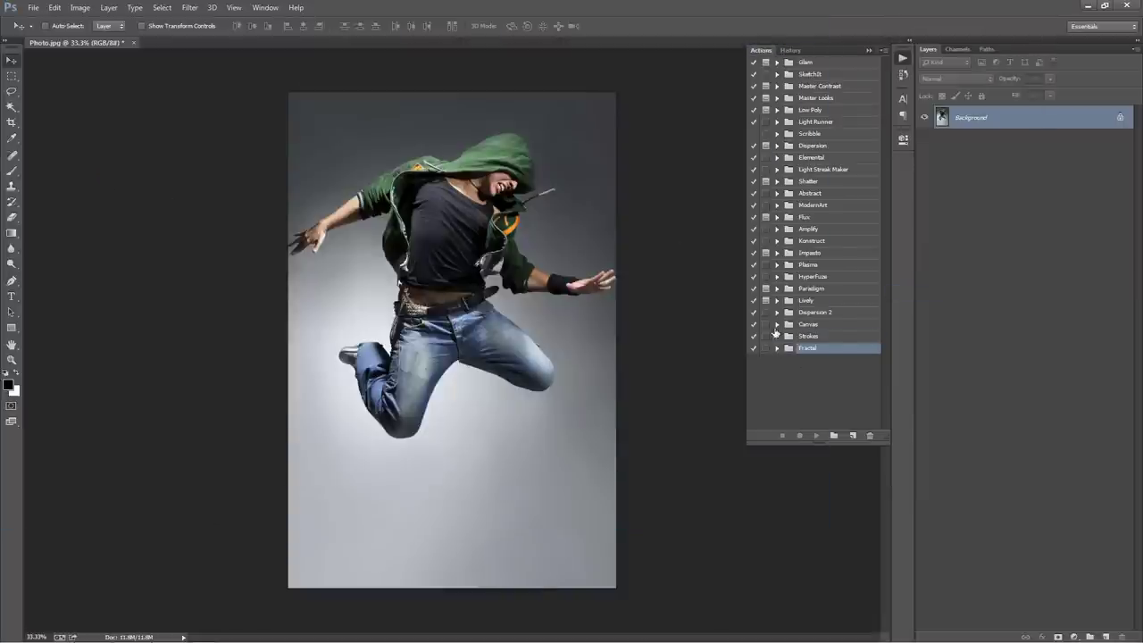
Expand the Fractal action set and go through its LEFT, RIGHT, DOWN, UP and MIDDLE actions
left_click(777, 348)
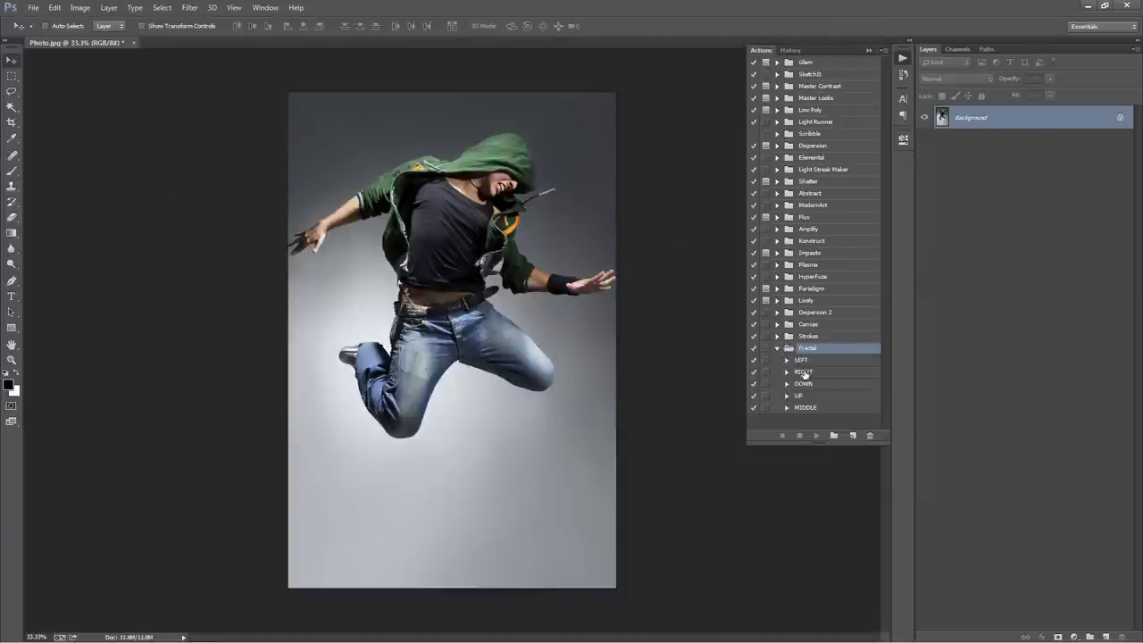
left_click(809, 360)
left_click(809, 372)
left_click(810, 384)
left_click(809, 396)
left_click(809, 407)
left_click(809, 396)
left_click(810, 360)
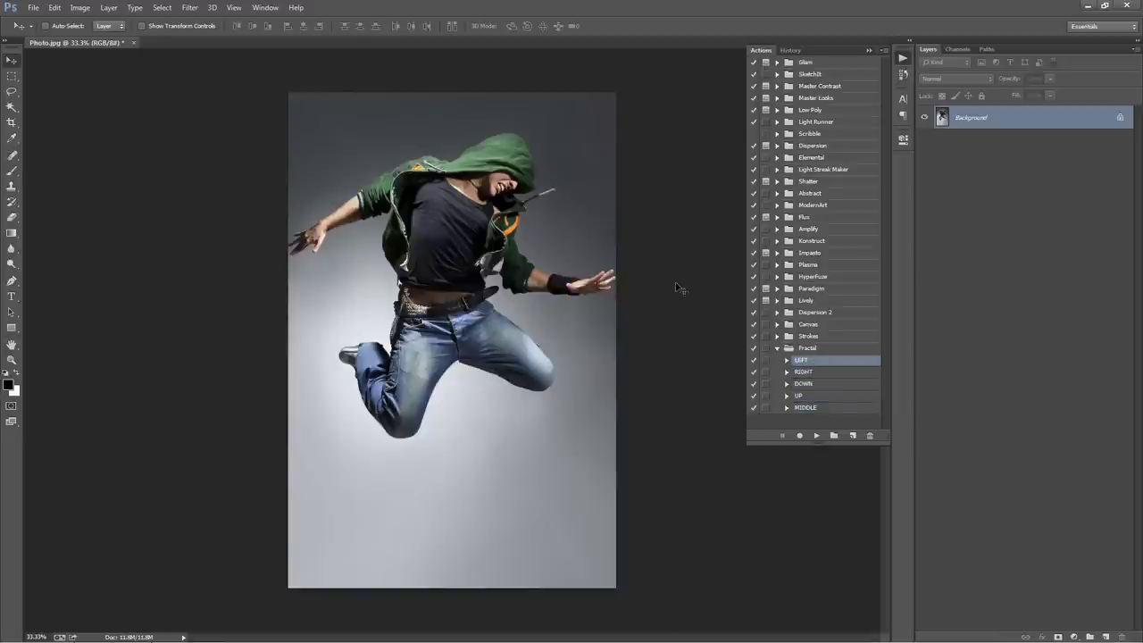
Create a new layer named brush above the Background and keep it selected
key("ctrl+shift+n")
type("brush")
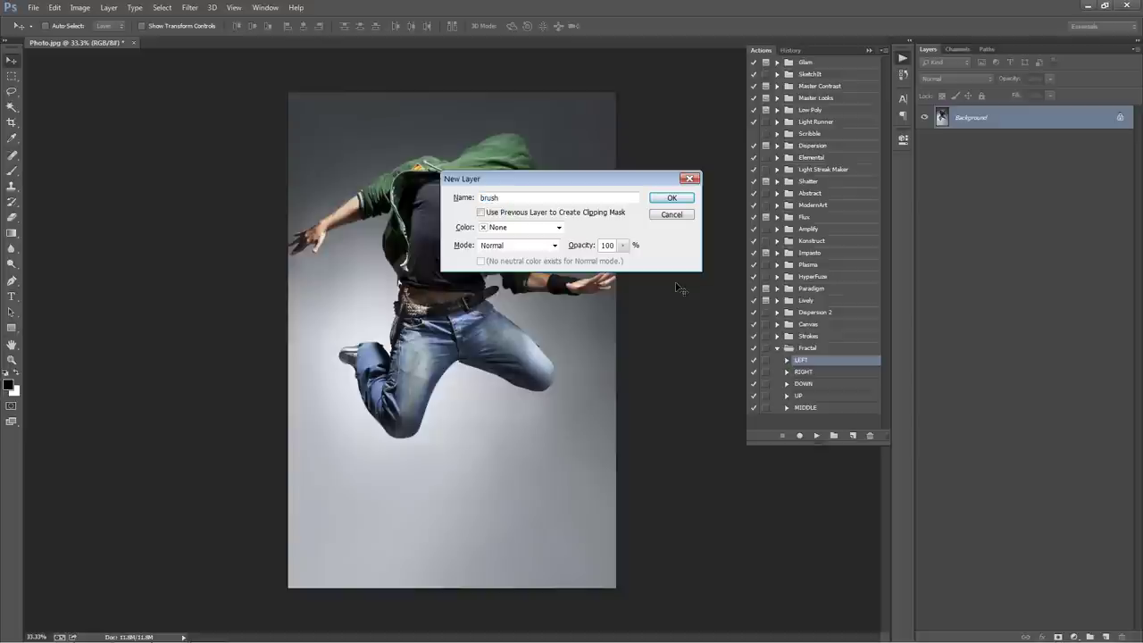
key("Return")
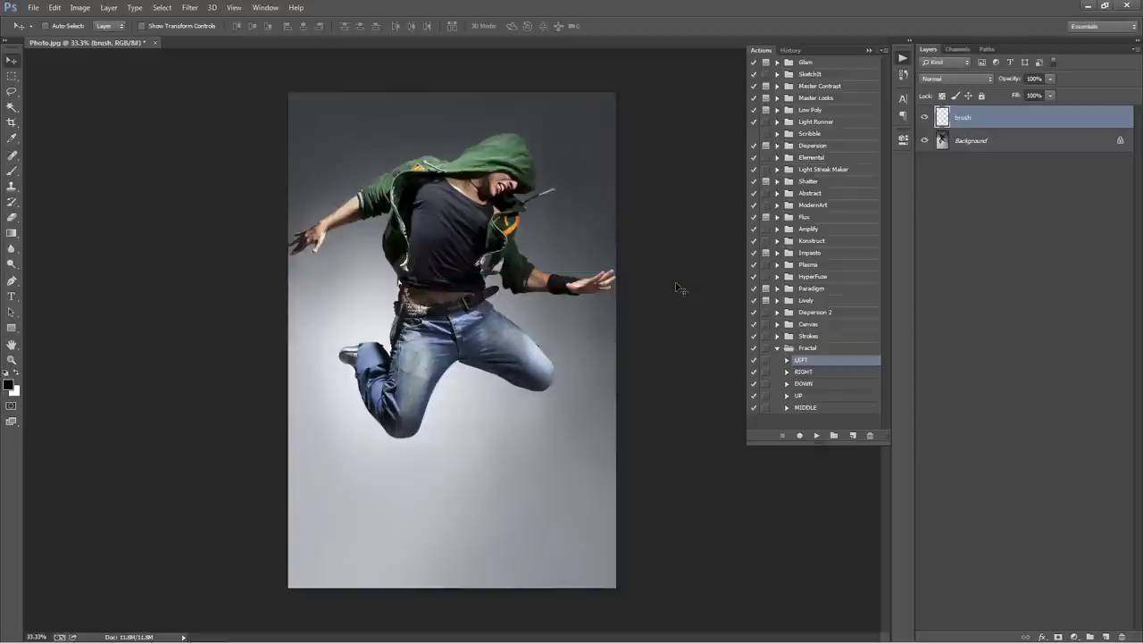
left_click(1037, 143)
left_click(1018, 119)
Activate the Brush tool and set its foreground color to bright magenta
key("b")
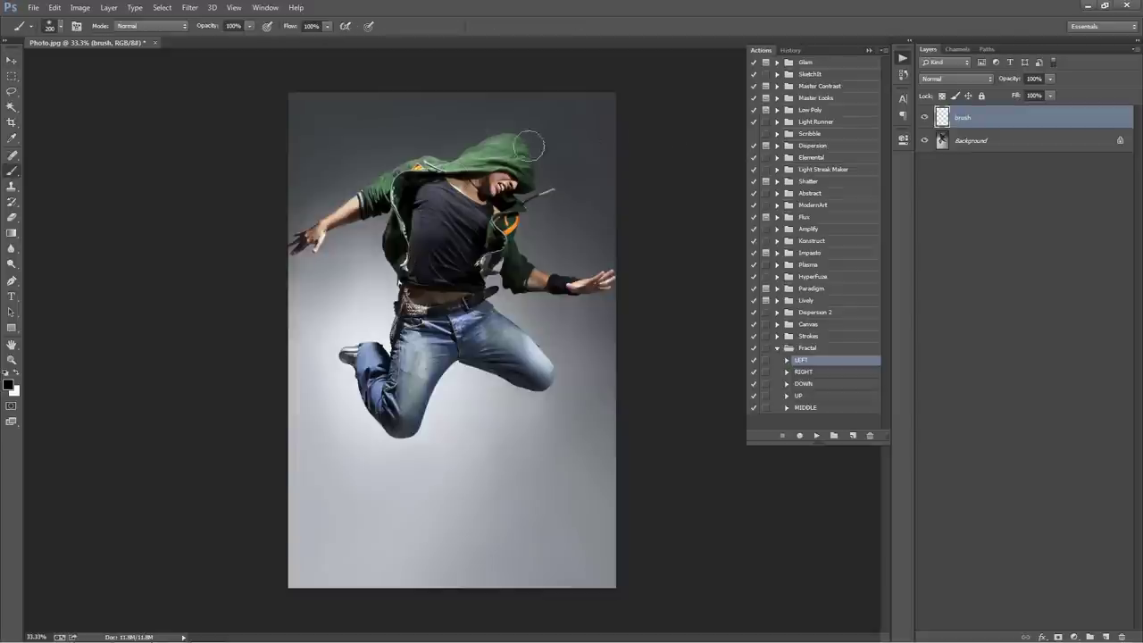
left_click(8, 386)
left_click_drag(951, 143, 950, 121)
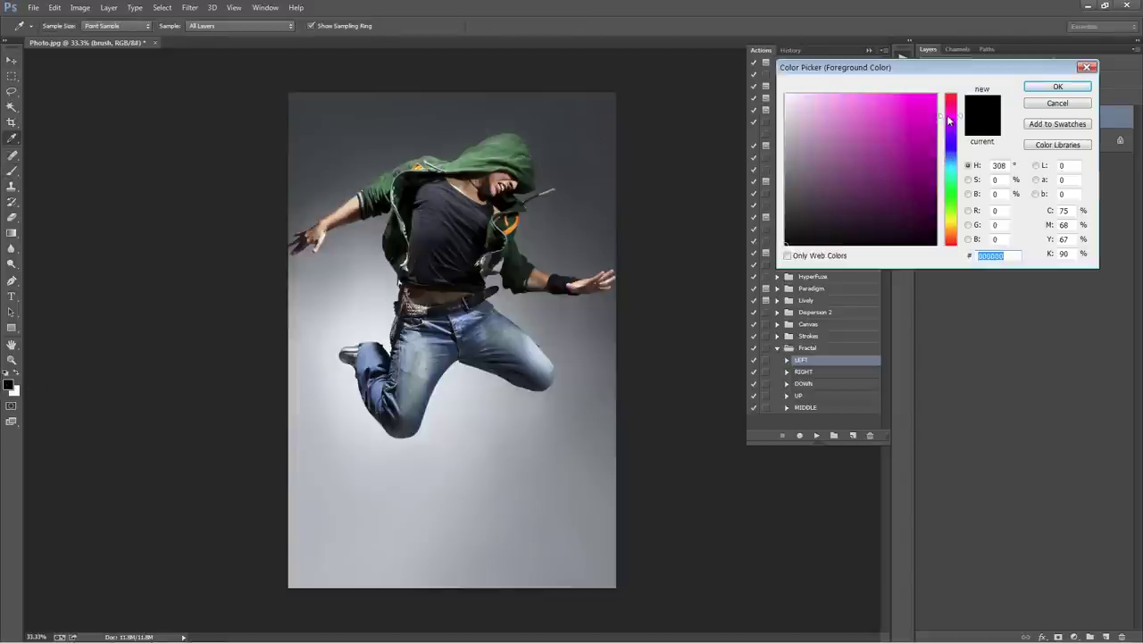
left_click(934, 117)
left_click(1058, 87)
Paint magenta strokes with a smaller brush over the man's hood, outstretched arm and torso on the brush layer
key("bracketleft")
key("bracketleft")
key("bracketleft")
mouse_move(513, 157)
left_mouse_down()
mouse_move(447, 246)
mouse_move(454, 205)
mouse_move(397, 191)
mouse_move(306, 241)
left_mouse_up()
key("bracketleft")
key("bracketleft")
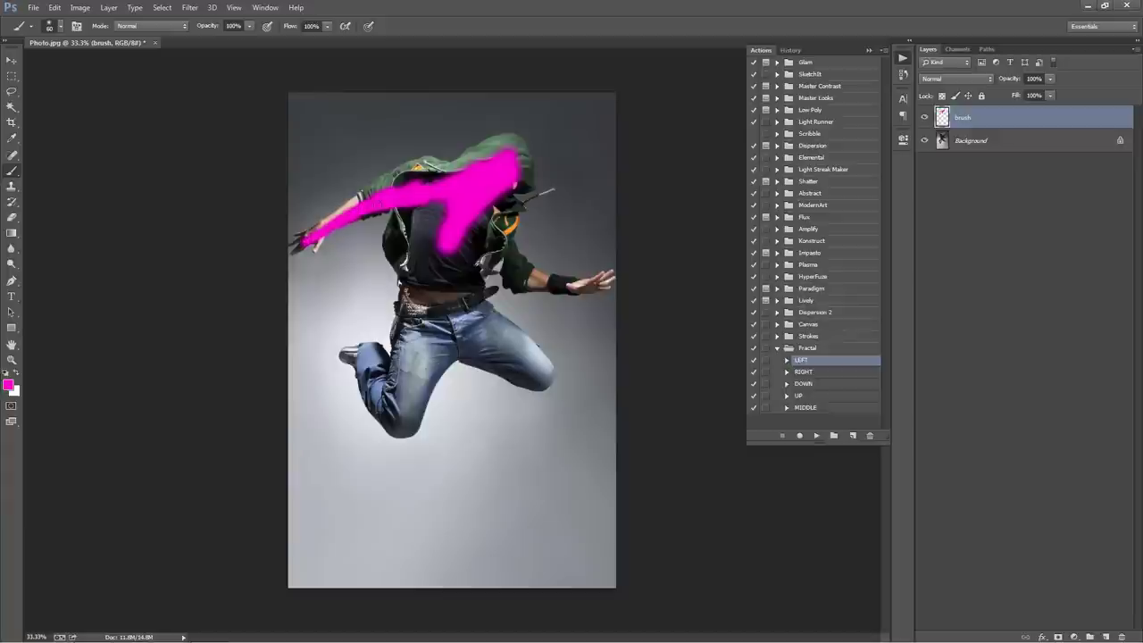
key("bracketleft")
key("bracketleft")
left_click_drag(453, 201, 435, 229)
Close Photo.jpg without saving, open BrushedPhoto.psd and switch to the Move tool
key("ctrl+w")
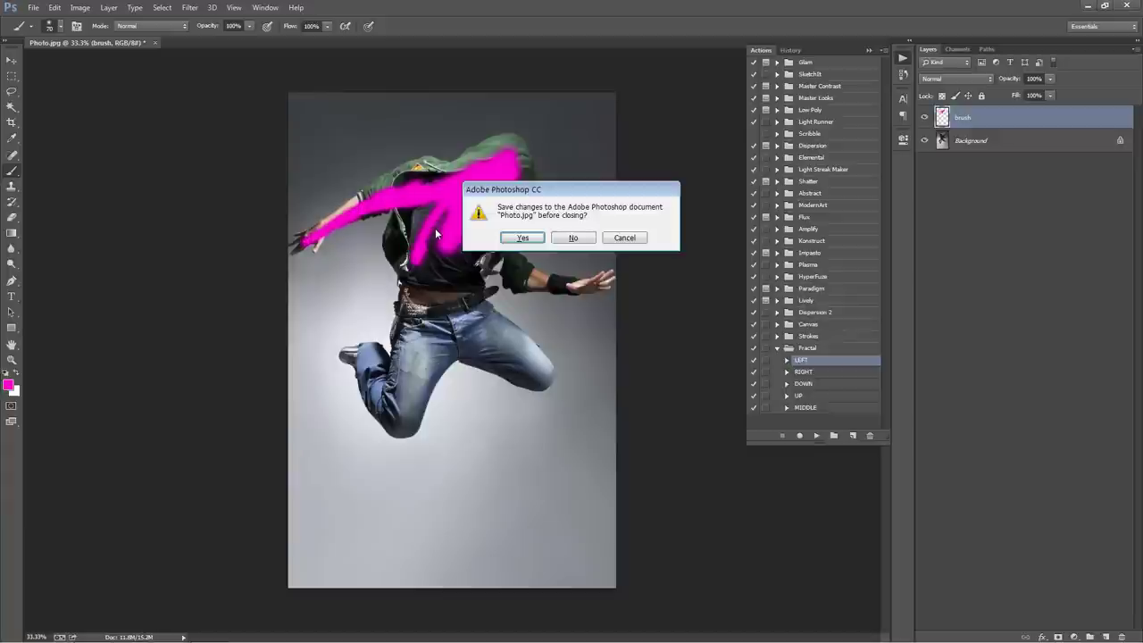
key("n")
key("ctrl+o")
double_click(171, 165)
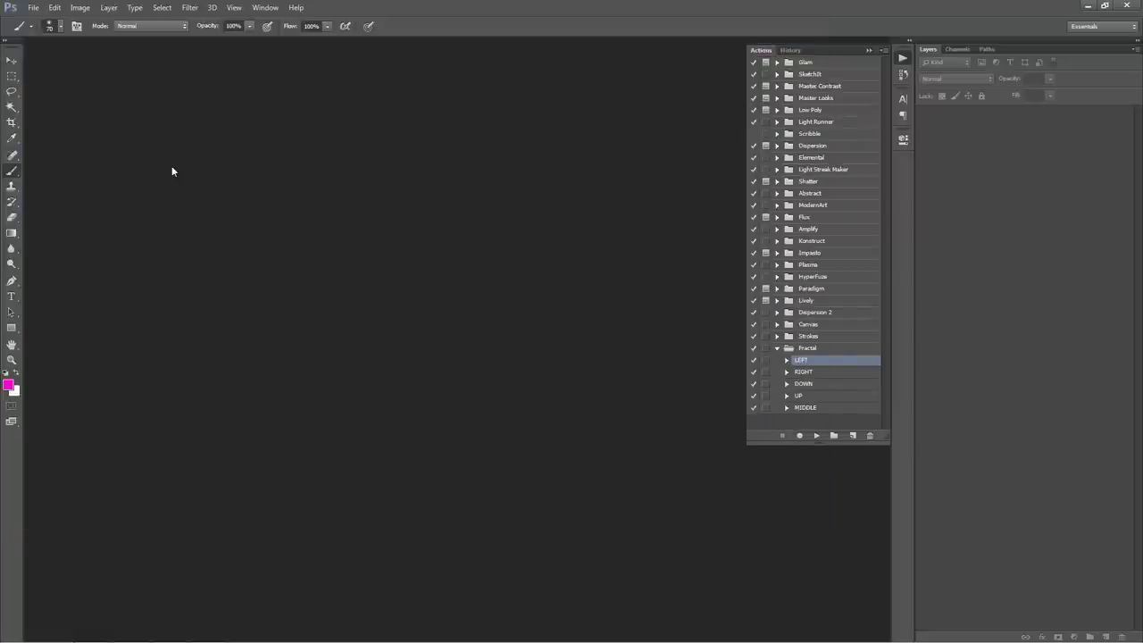
key("v")
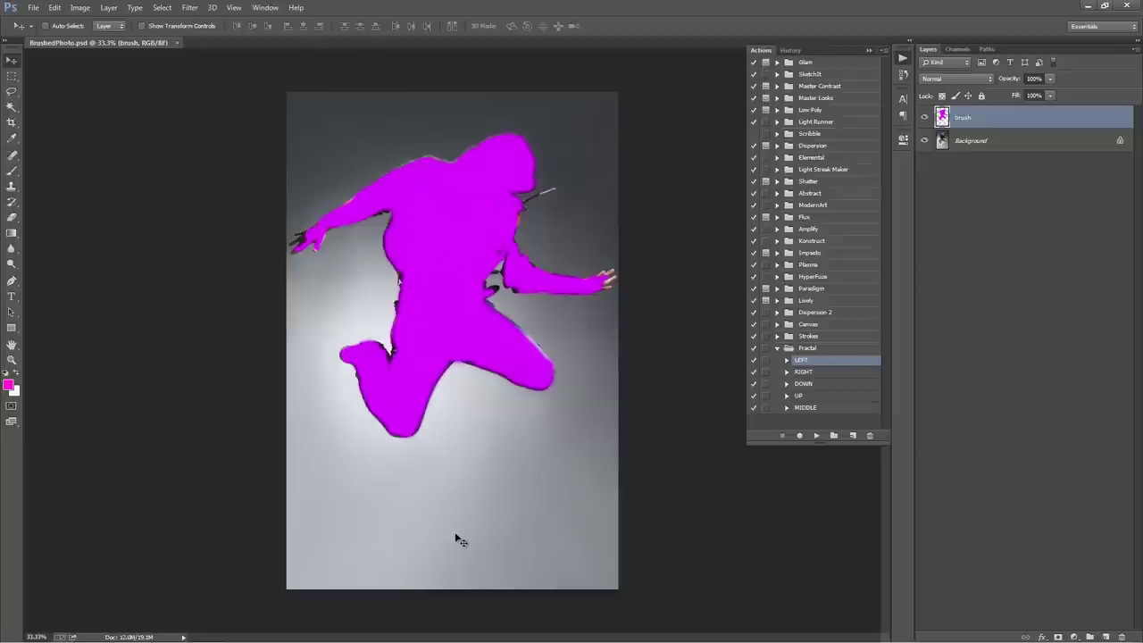
Select the Fractal set's DOWN action and extend the canvas 500 pixels below the image, anchored at the top center
left_click(815, 398)
left_click(815, 384)
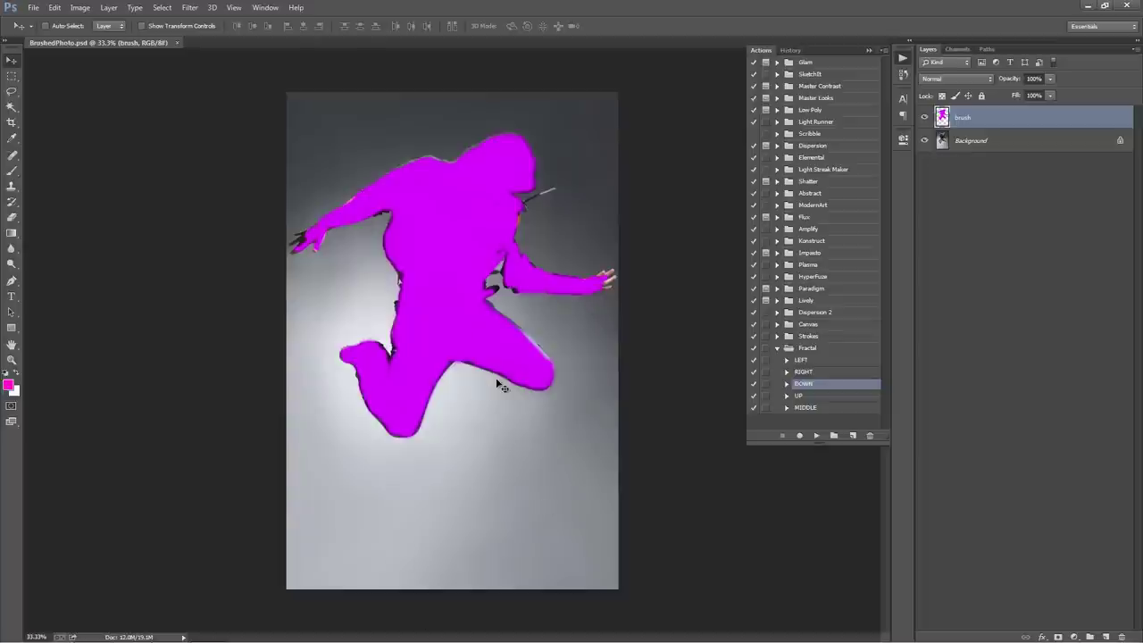
left_click(77, 7)
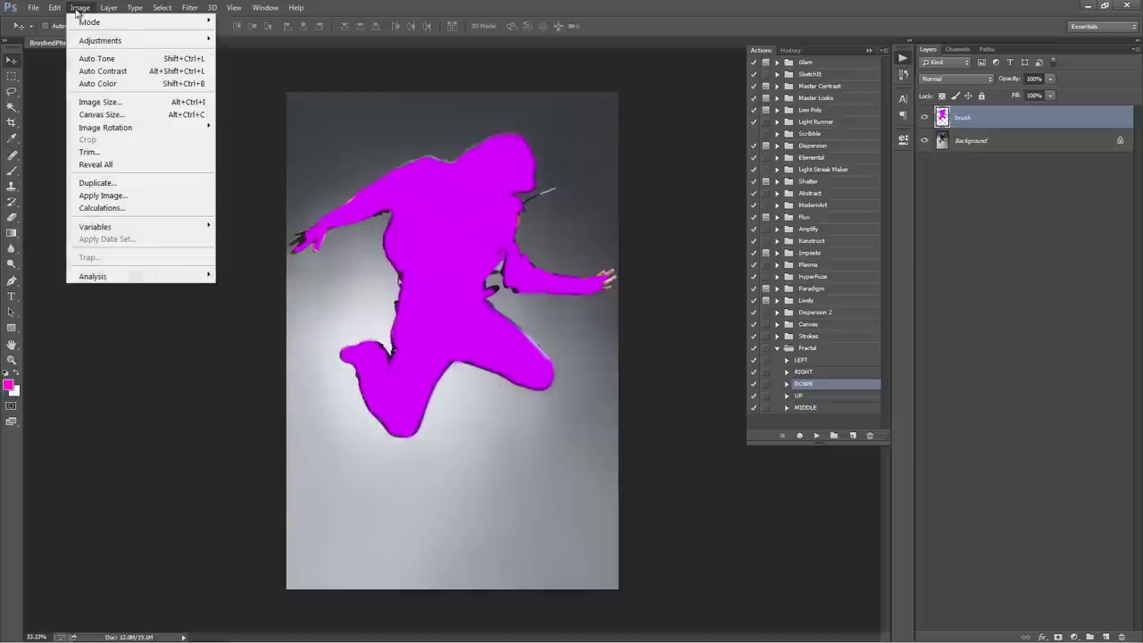
left_click(100, 114)
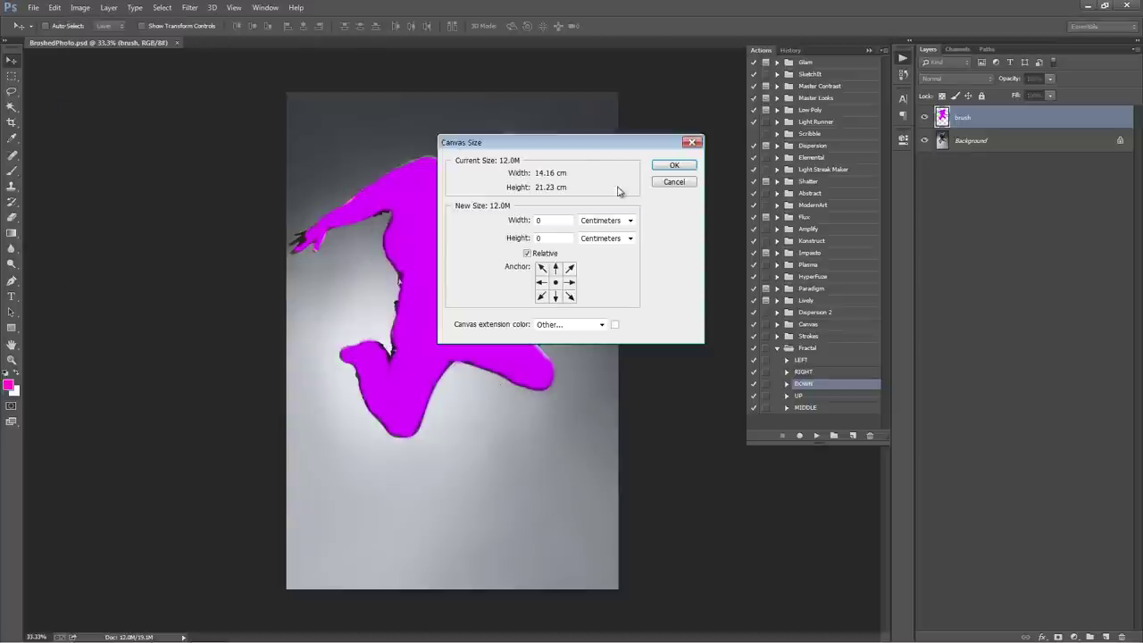
left_click_drag(567, 146, 733, 108)
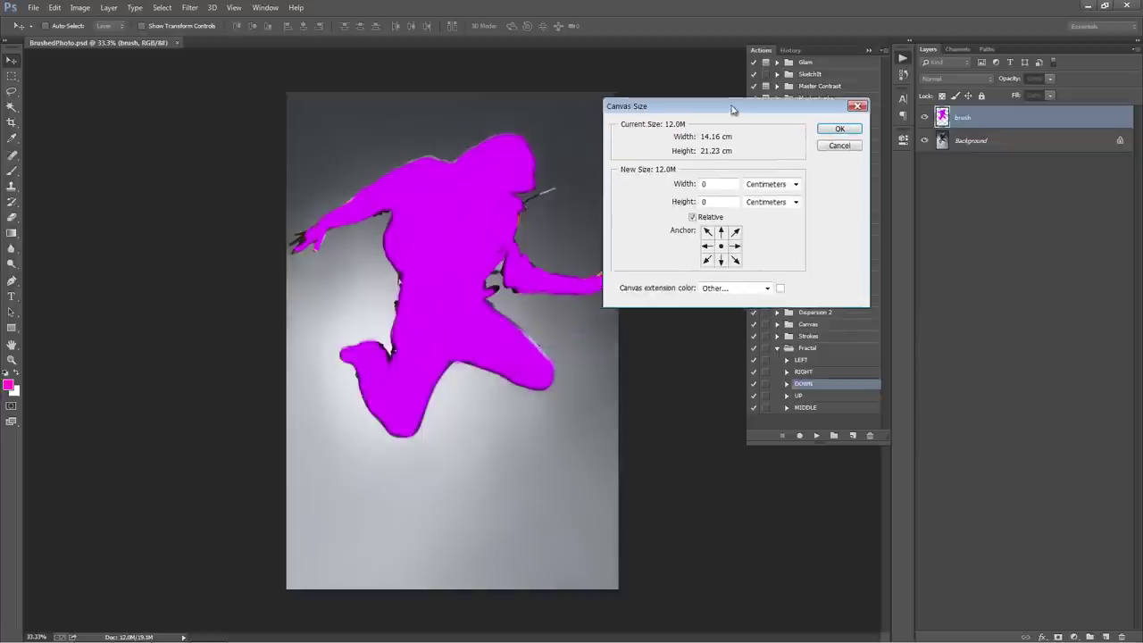
left_click(722, 232)
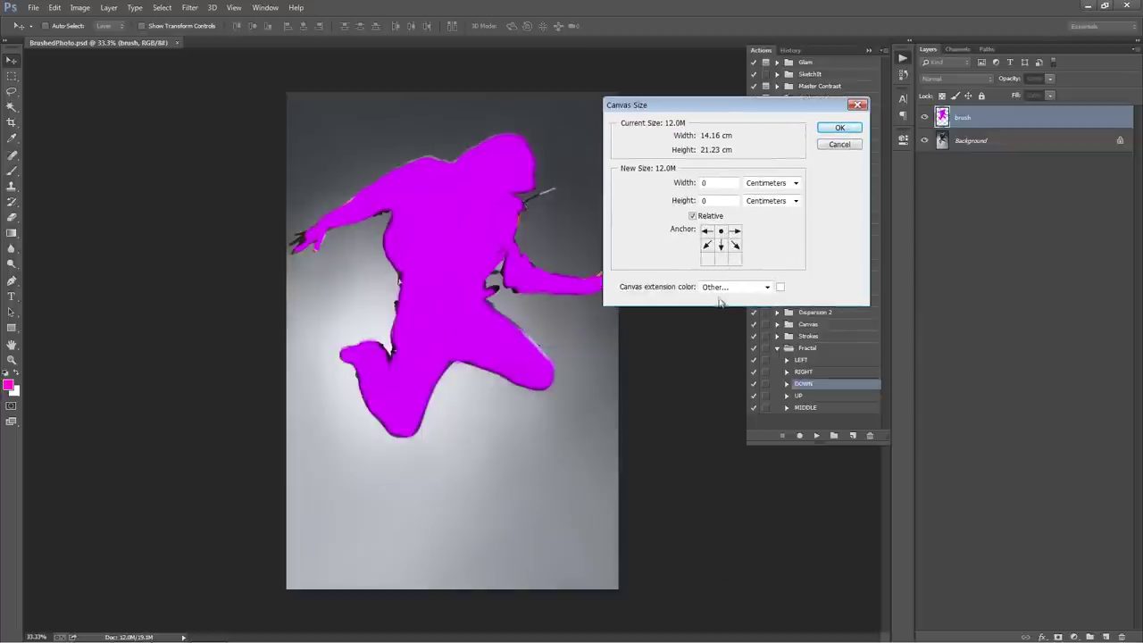
left_click(774, 202)
left_click(773, 231)
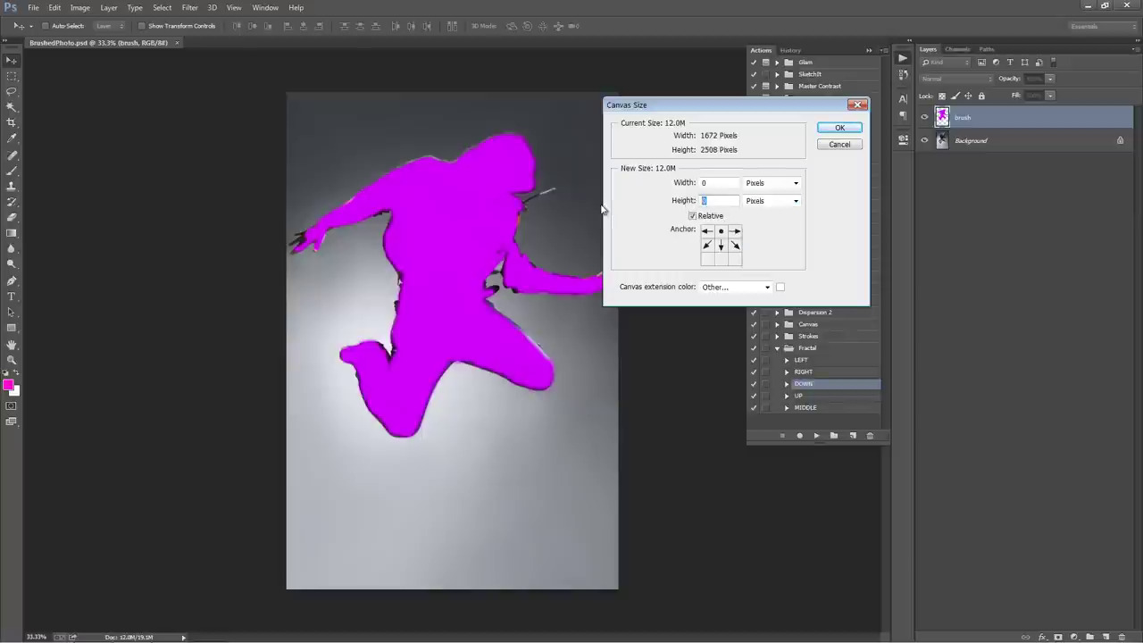
key("Return")
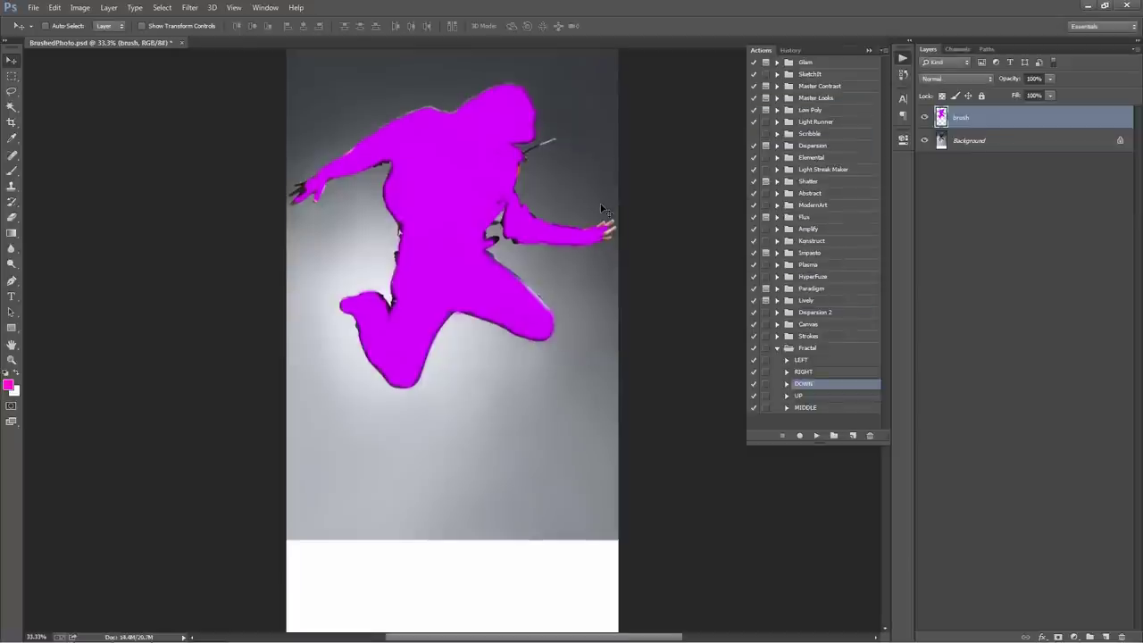
key("ctrl+0")
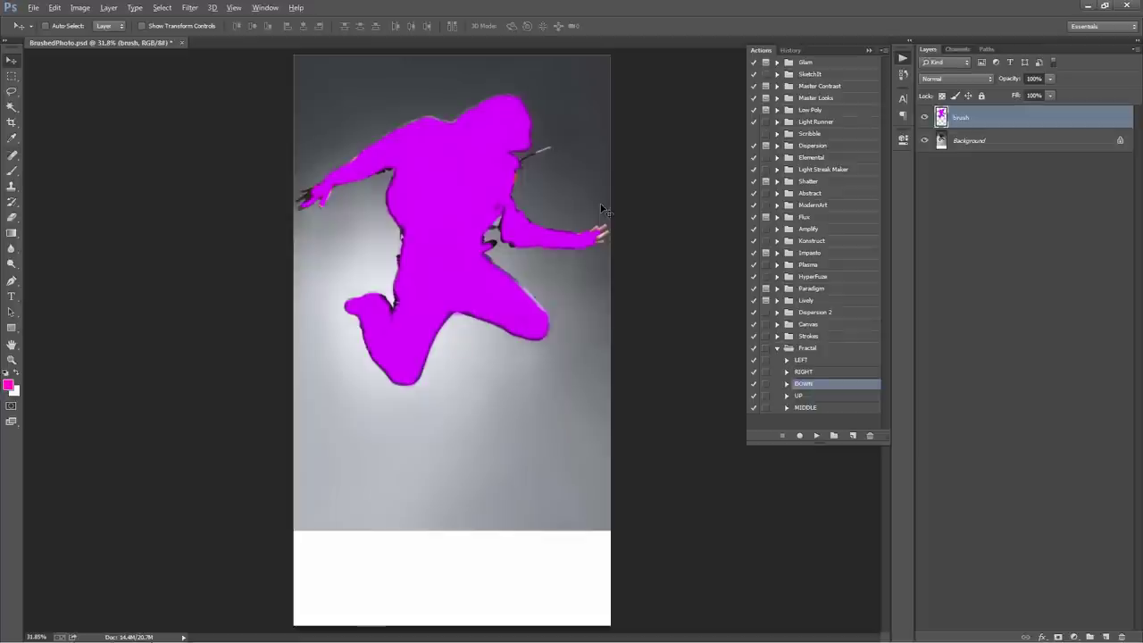
Add another 300 pixels of canvas height below the image, using relative sizing and the top-center anchor
key("ctrl+alt+c")
left_click(766, 201)
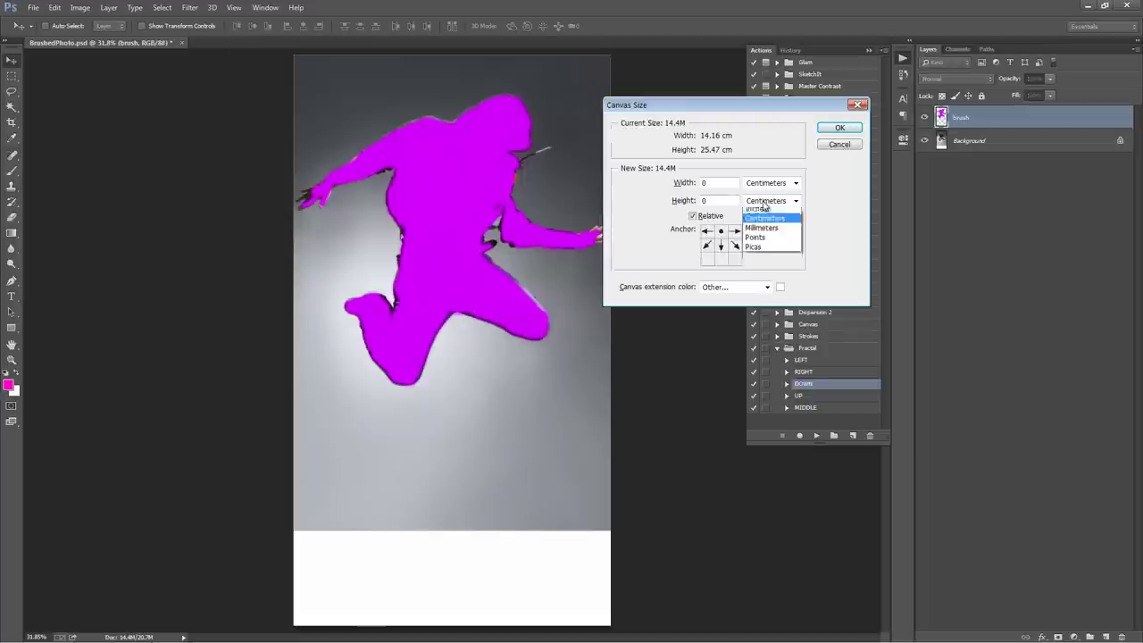
left_click(770, 222)
type("300")
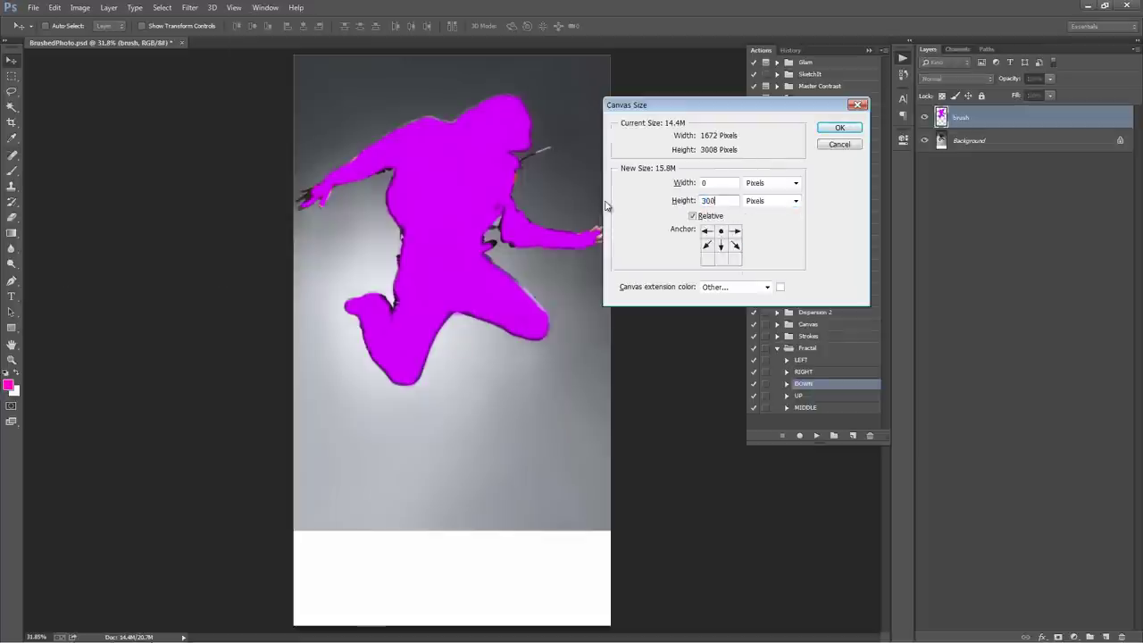
key("Return")
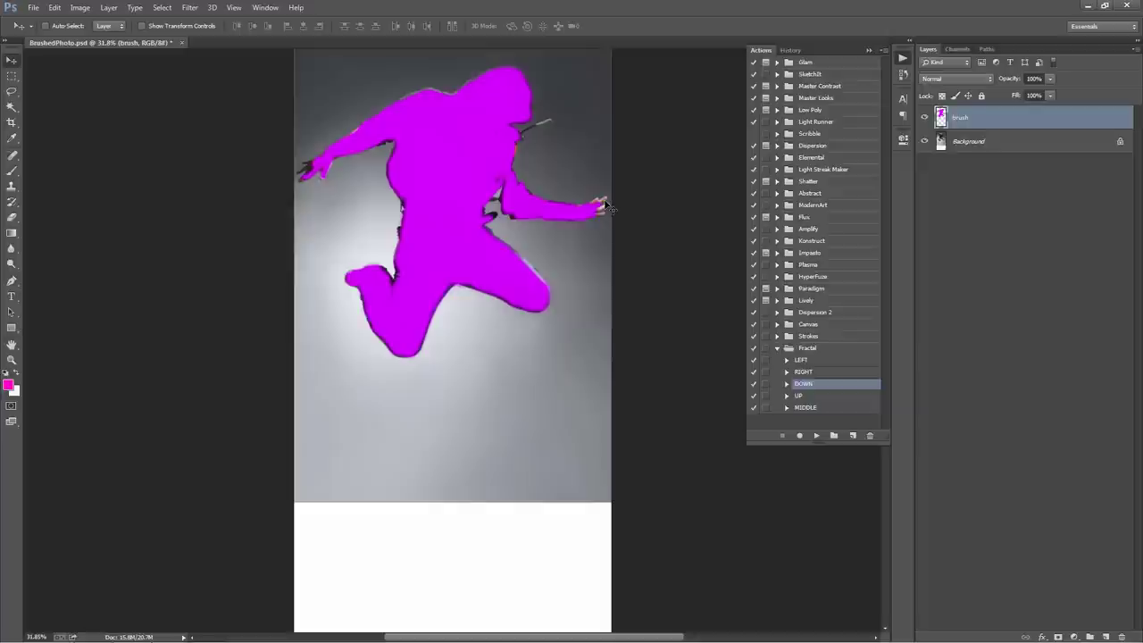
Play the Fractal set's DOWN action on the brushed photo with the extended canvas
scroll(604, 208, "down", 1)
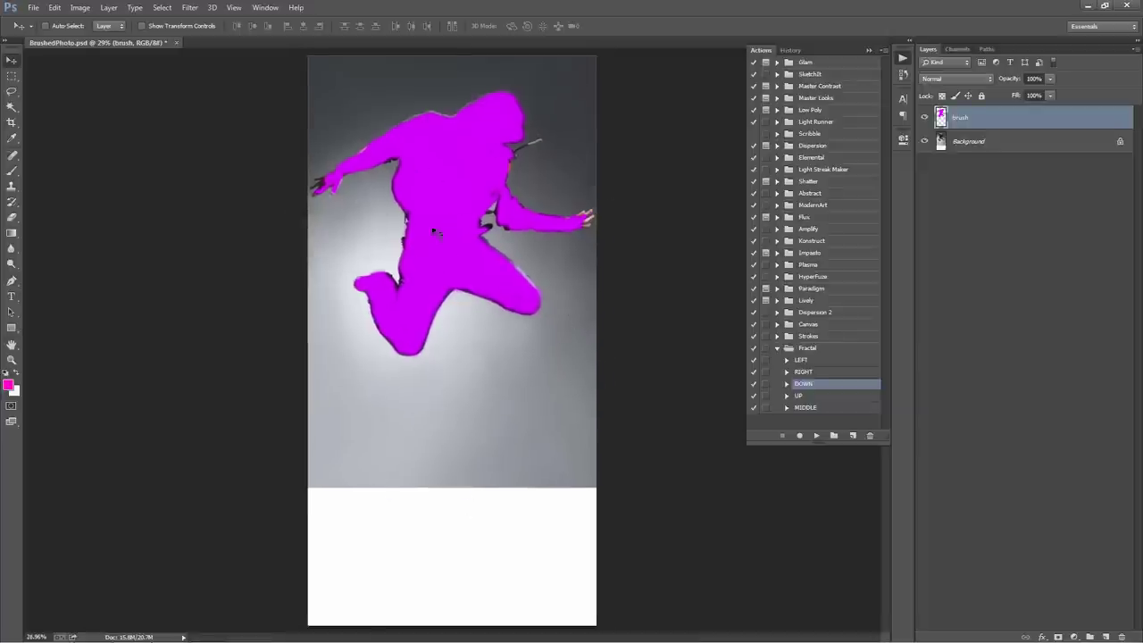
left_click(826, 398)
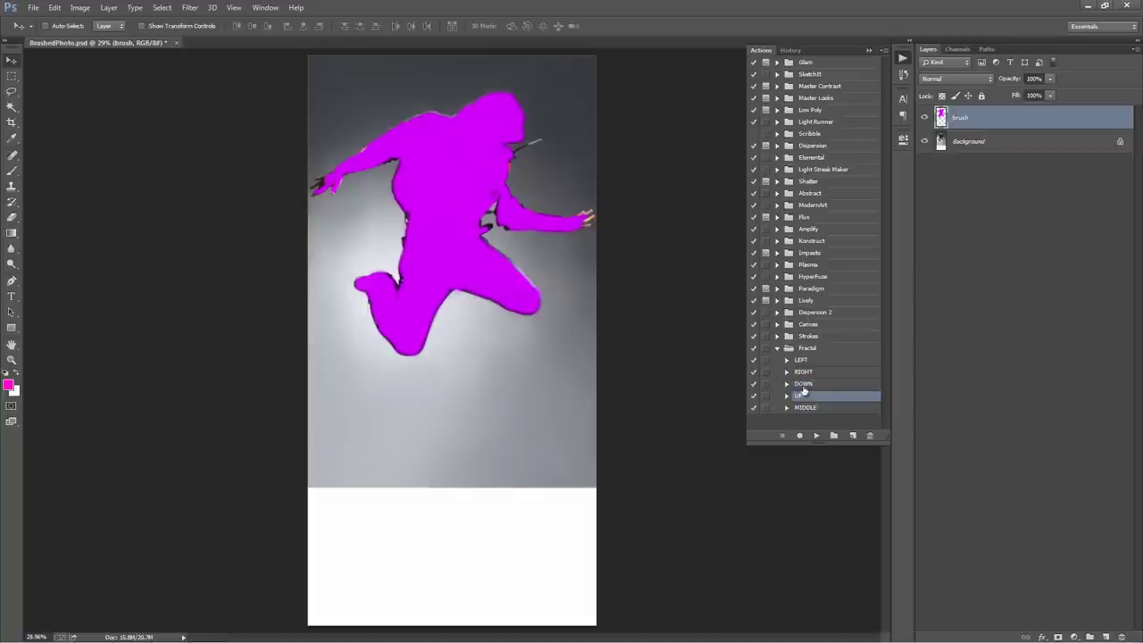
double_click(803, 385)
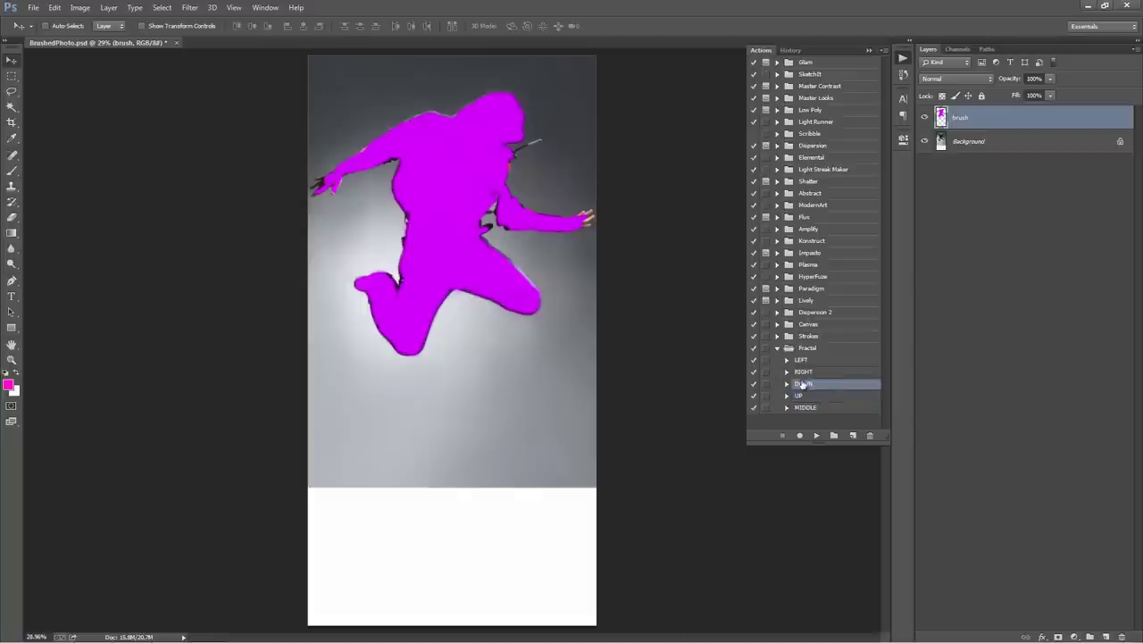
left_click(817, 435)
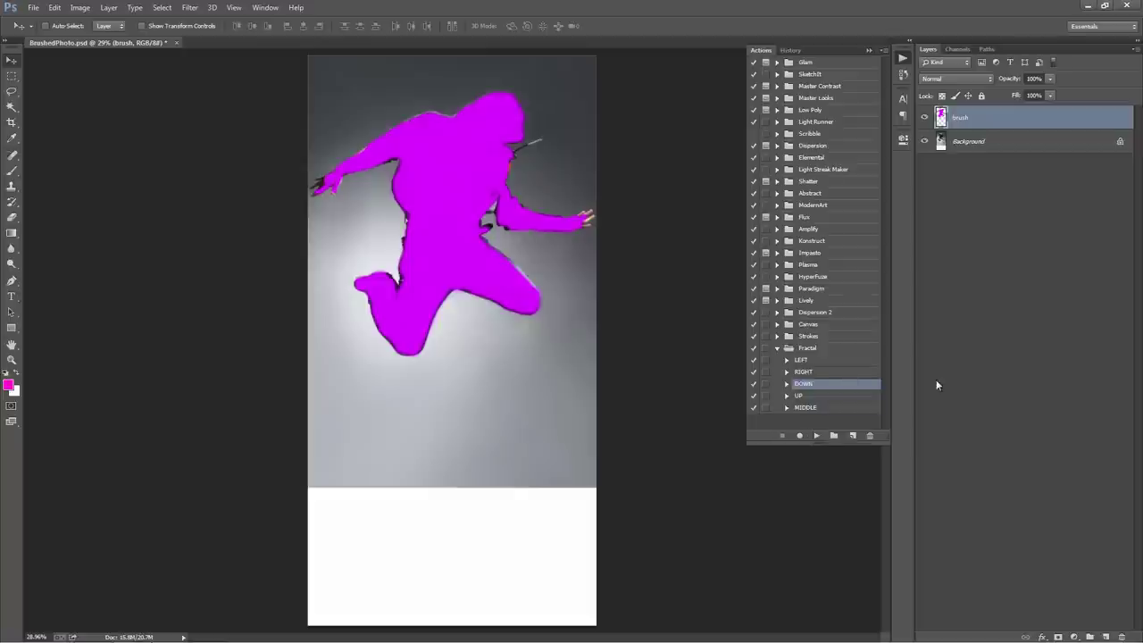
left_click(817, 436)
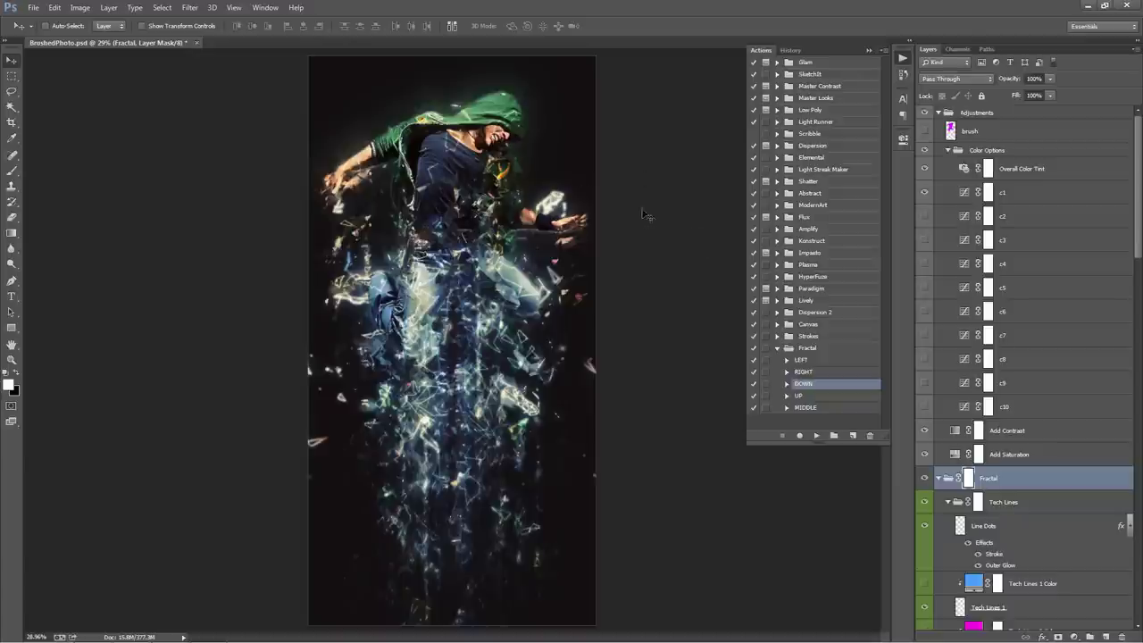
Put away the actions list and collapse the generated layer groups, leaving only the Adjustments group expanded
left_click(868, 50)
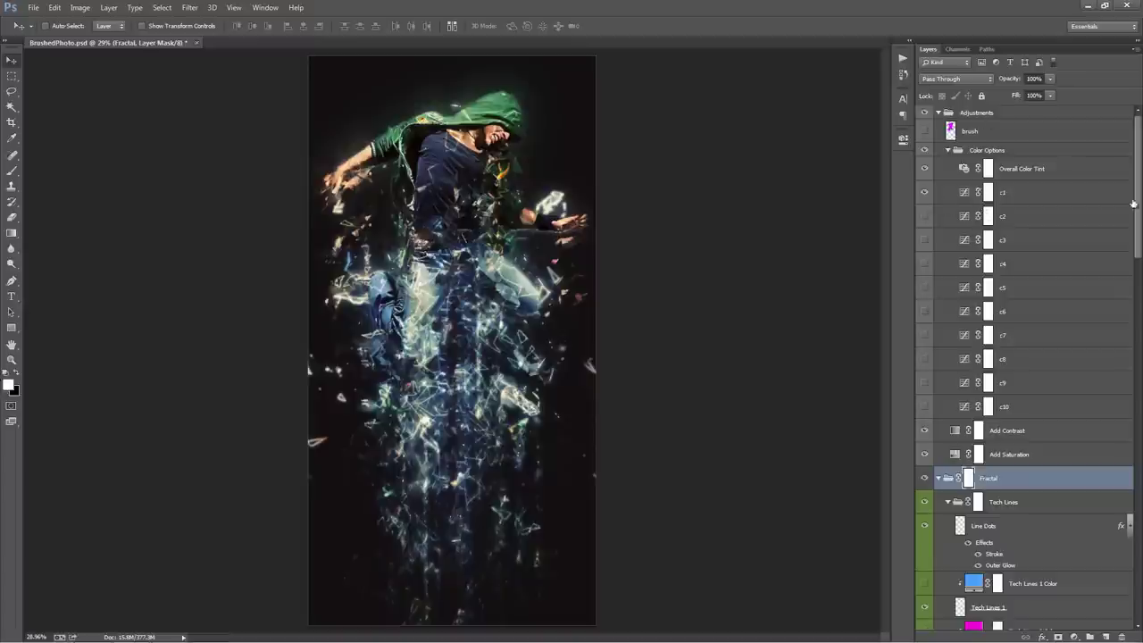
mouse_move(1139, 159)
left_mouse_down()
mouse_move(1139, 303)
mouse_move(1138, 159)
left_mouse_up()
left_click(939, 114, "ctrl")
left_click(940, 131)
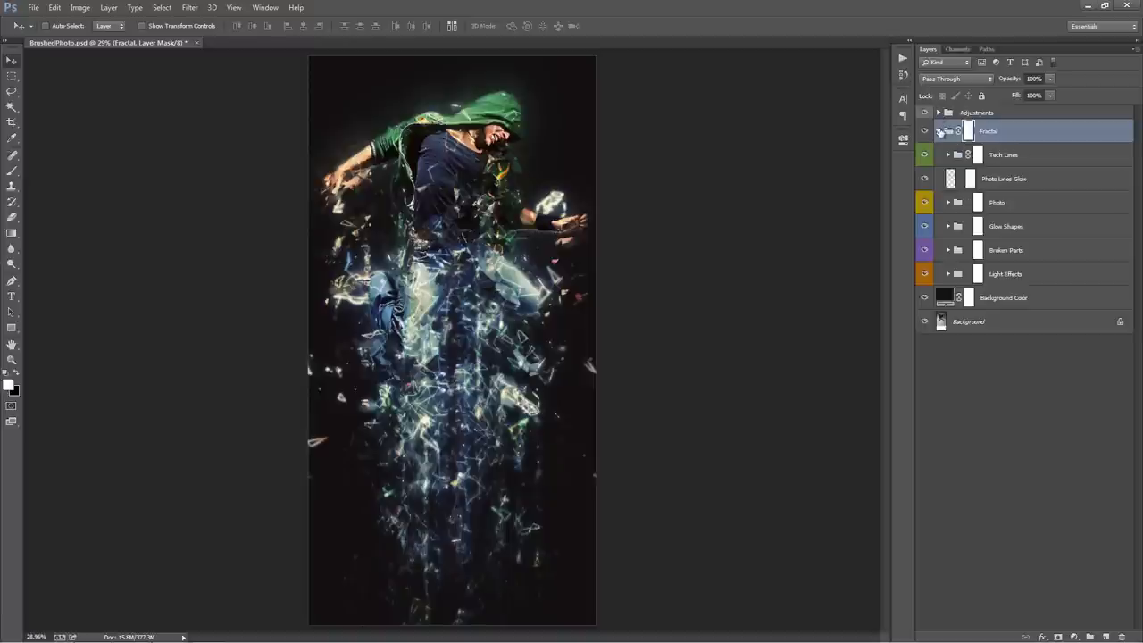
left_click(939, 131)
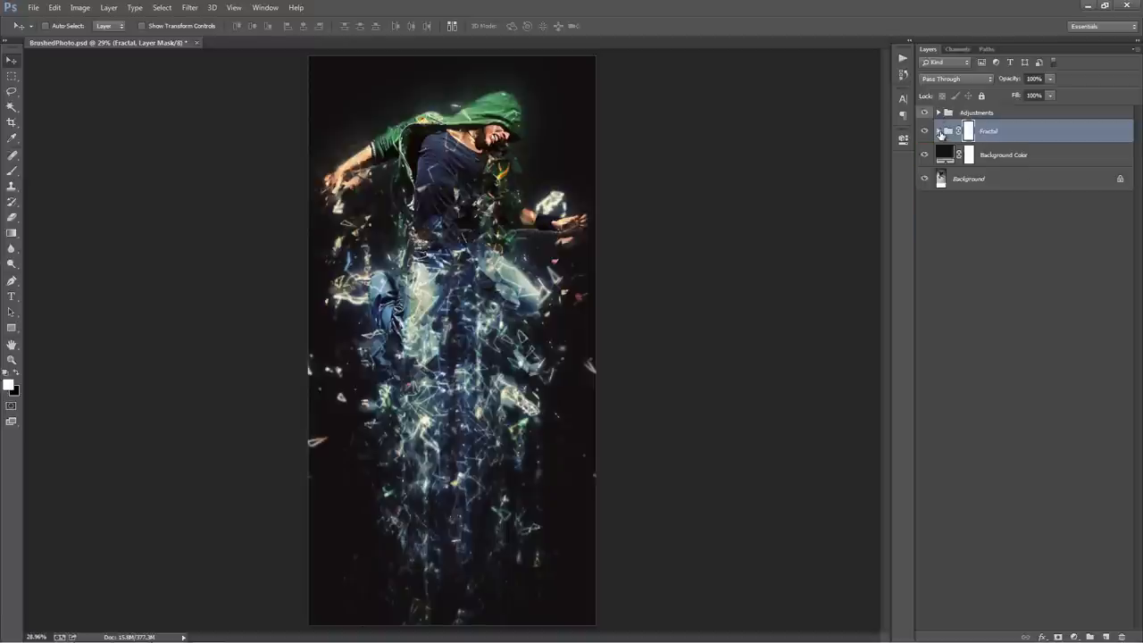
left_click(938, 114)
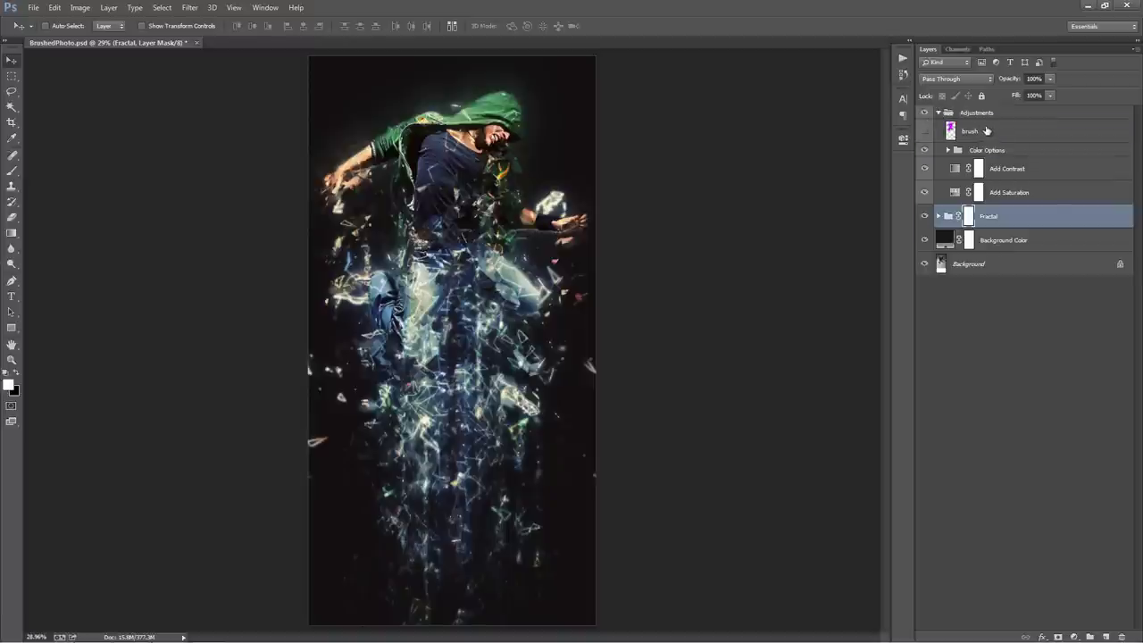
Toggle the brush layer's visibility to compare the painted area with the generated effect, leaving the layer hidden
left_click(984, 130)
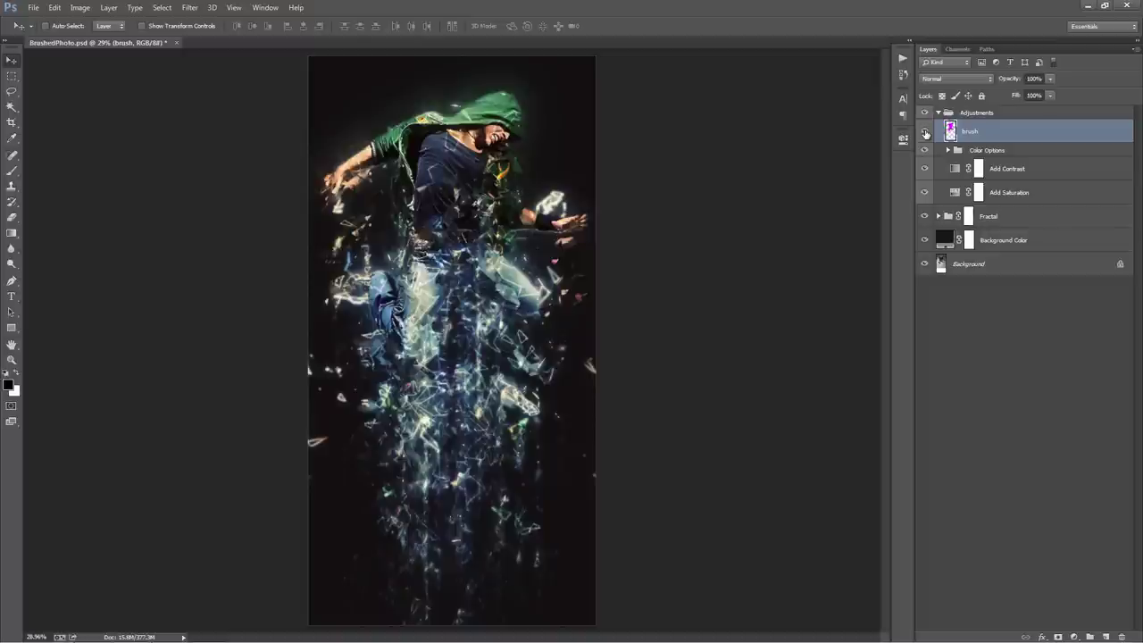
left_click(926, 132)
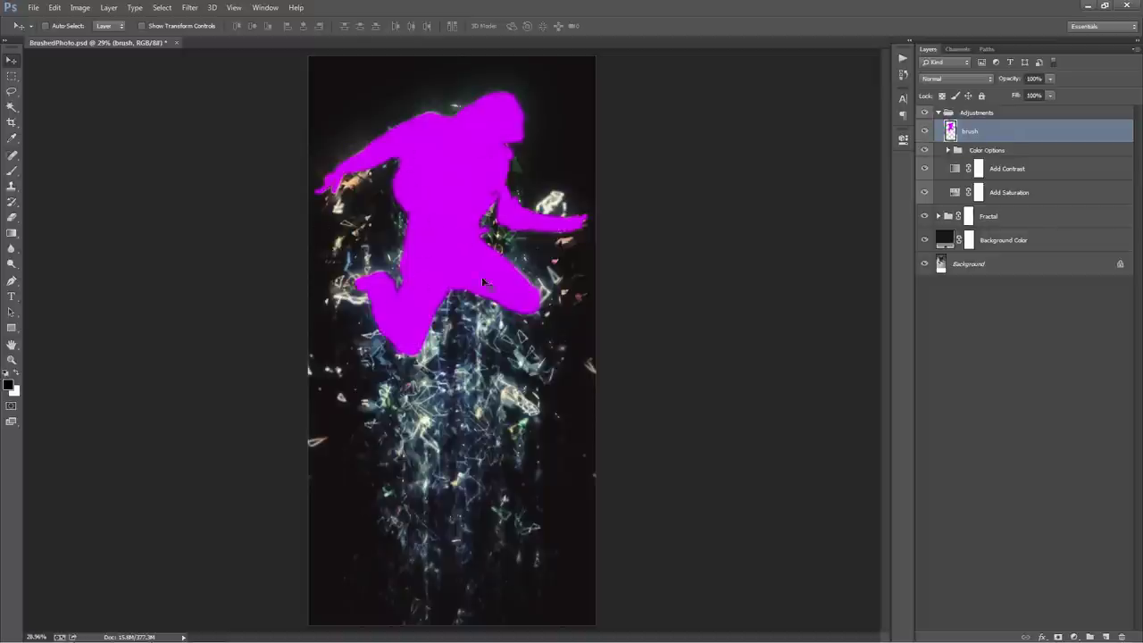
left_click(924, 132)
left_click(923, 132)
left_click(924, 132)
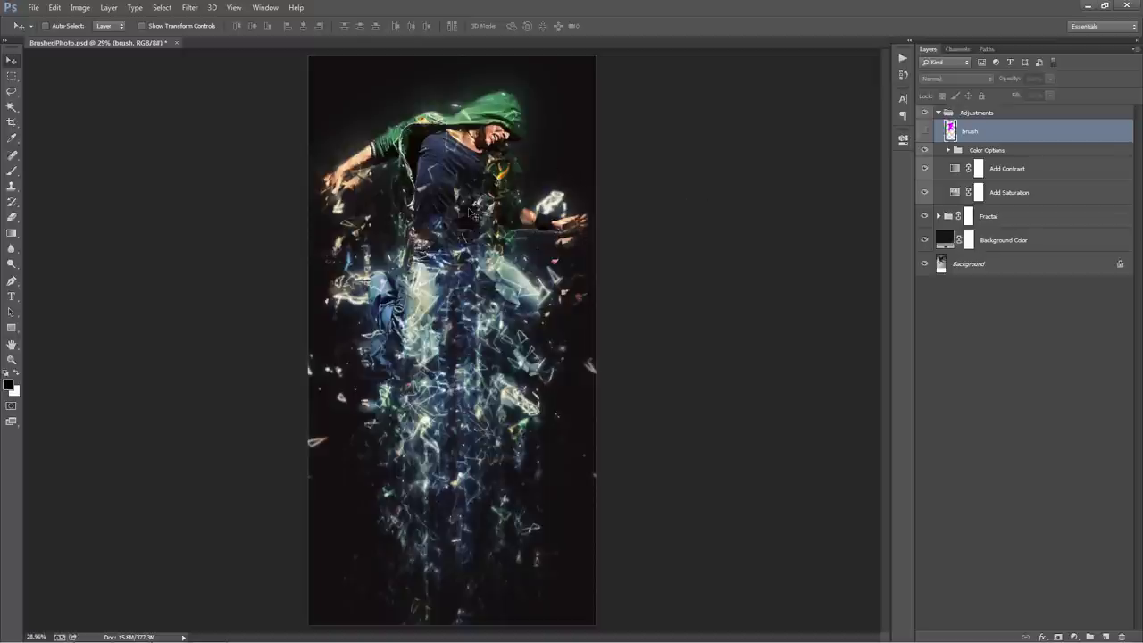
Move the visible brush layer above the Adjustments group and delete all the generated effect layers down to the Background
left_click(925, 131)
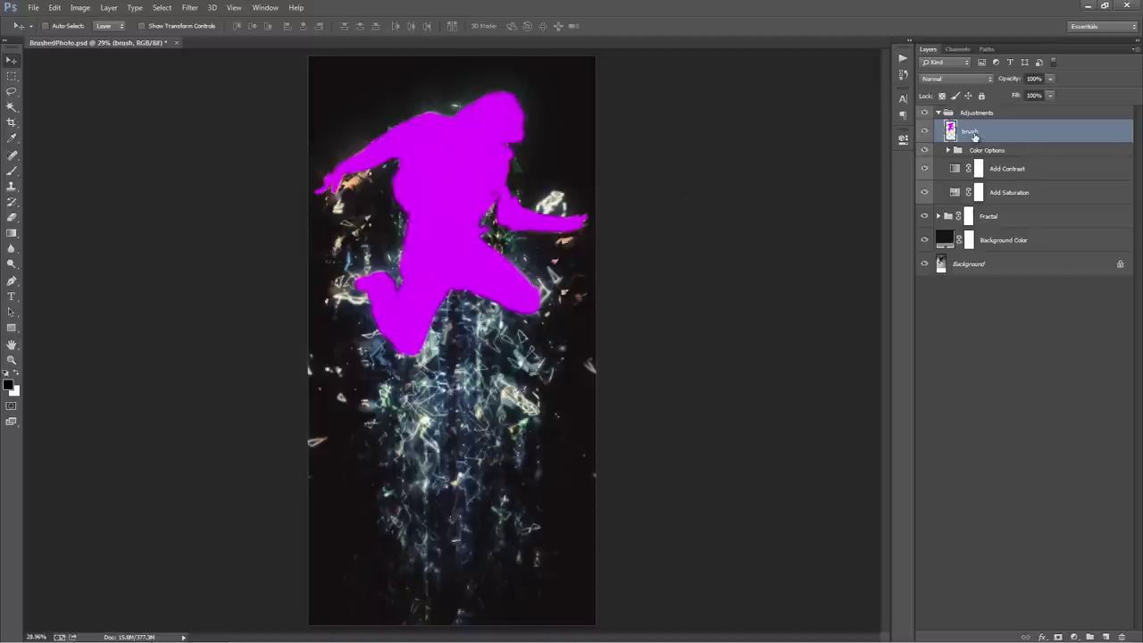
left_click_drag(977, 133, 981, 111)
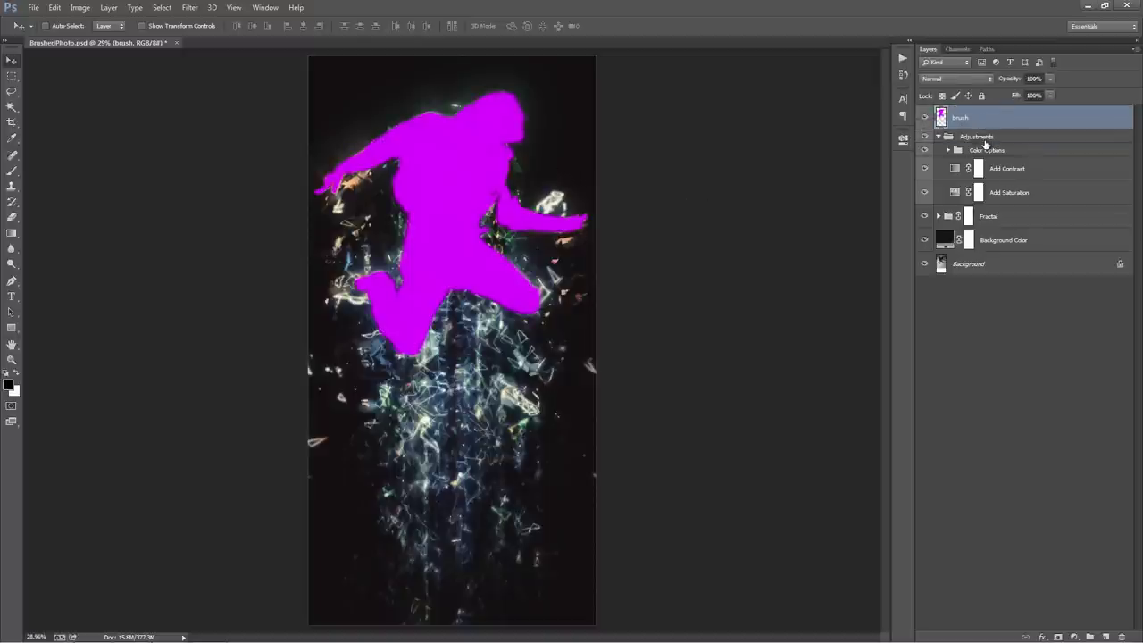
left_click(986, 141)
key("Delete")
key("Delete")
key("Delete")
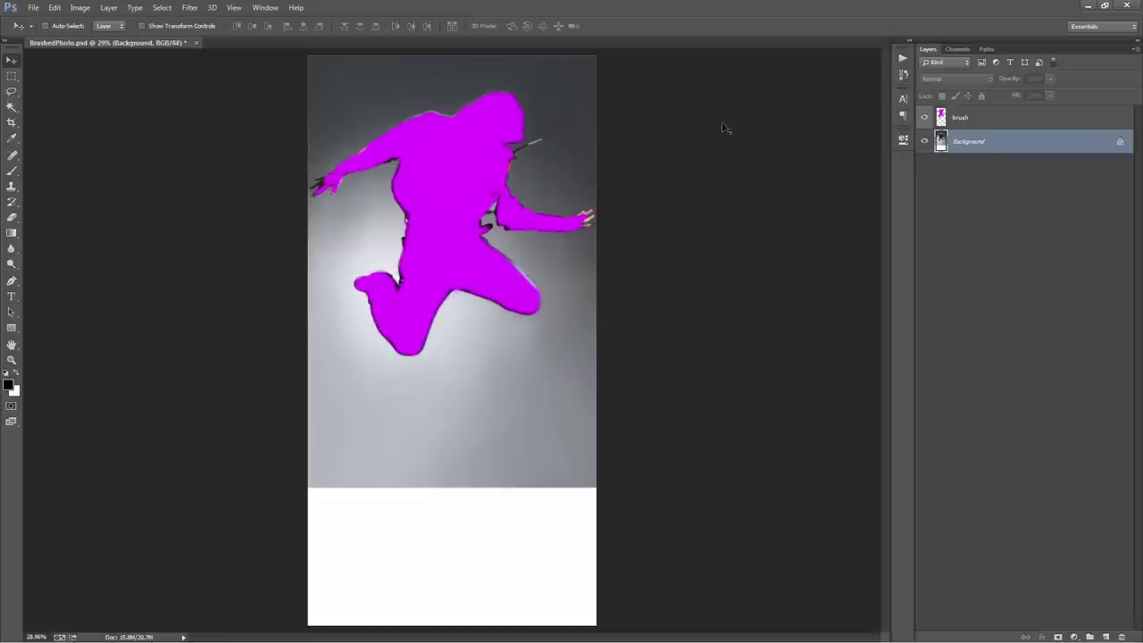
Undo the deletion of the effect layers and the move of the brush layer out of the Adjustments group
key("ctrl+z")
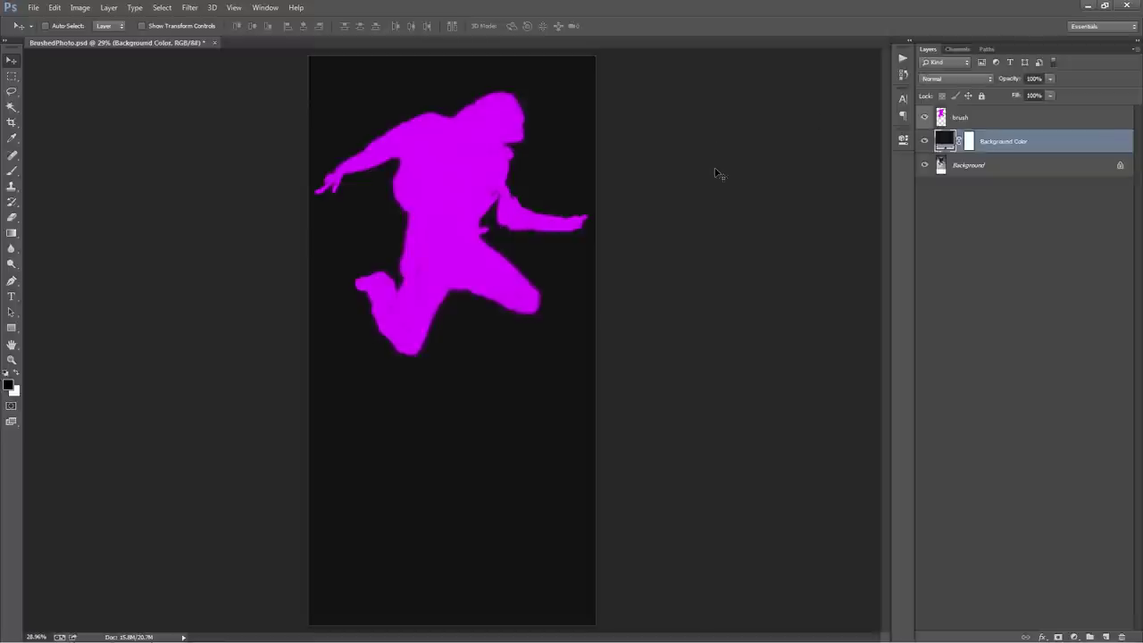
key("ctrl+alt+z")
key("ctrl+alt+z")
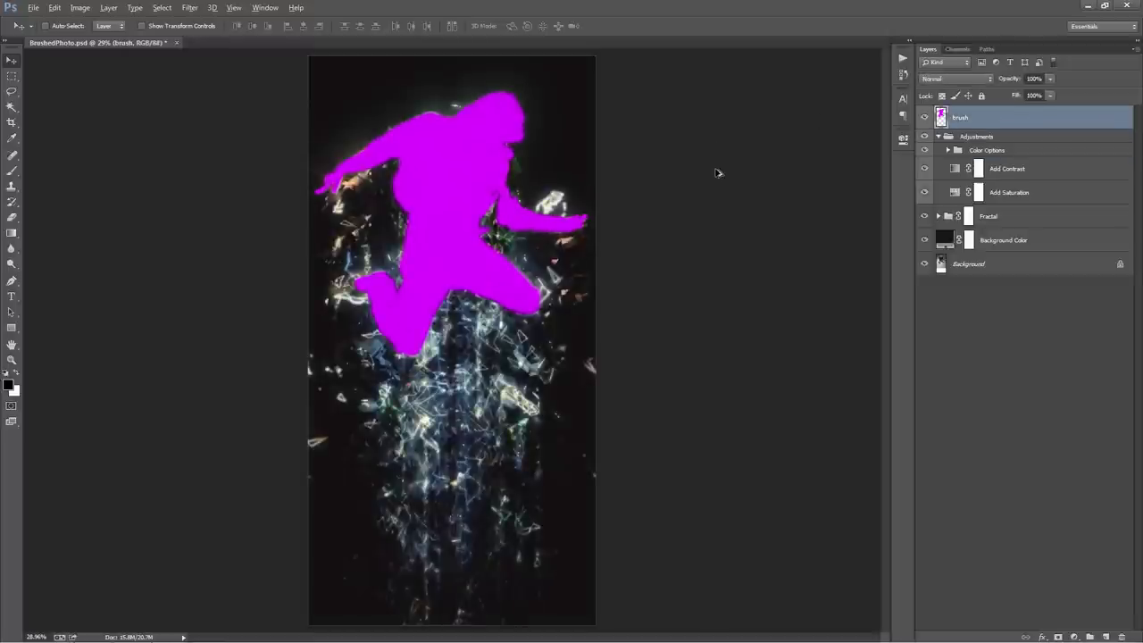
key("ctrl+alt+z")
key("ctrl+alt+z")
key("ctrl+alt+z")
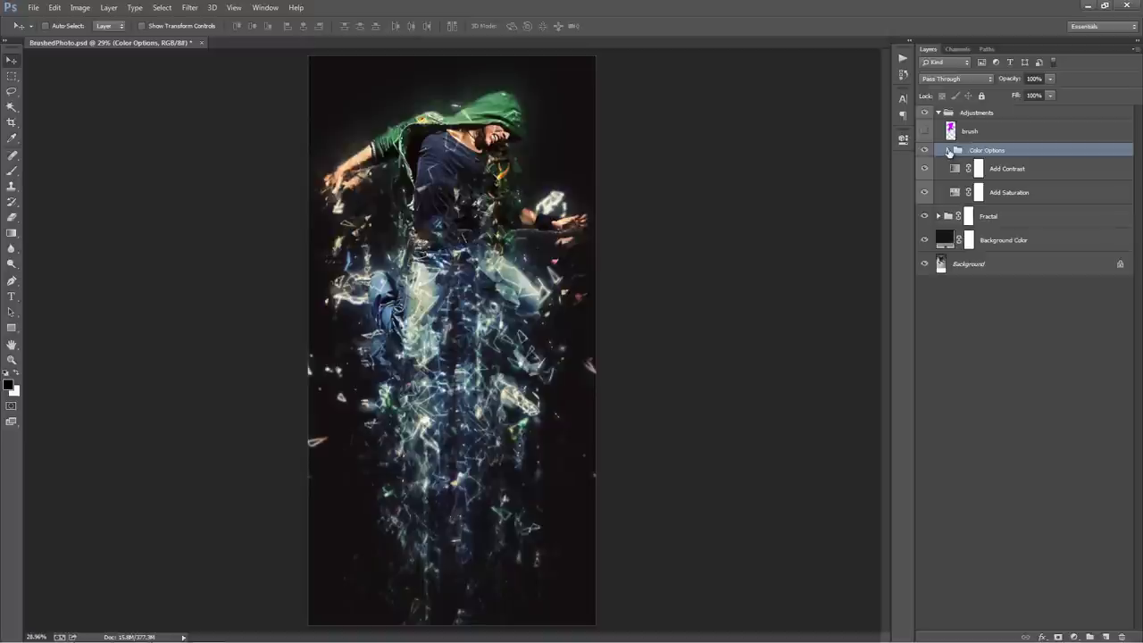
Expand the Color Options group, compare the image with and without the c1 color layer, and turn c1 off
left_click(948, 150)
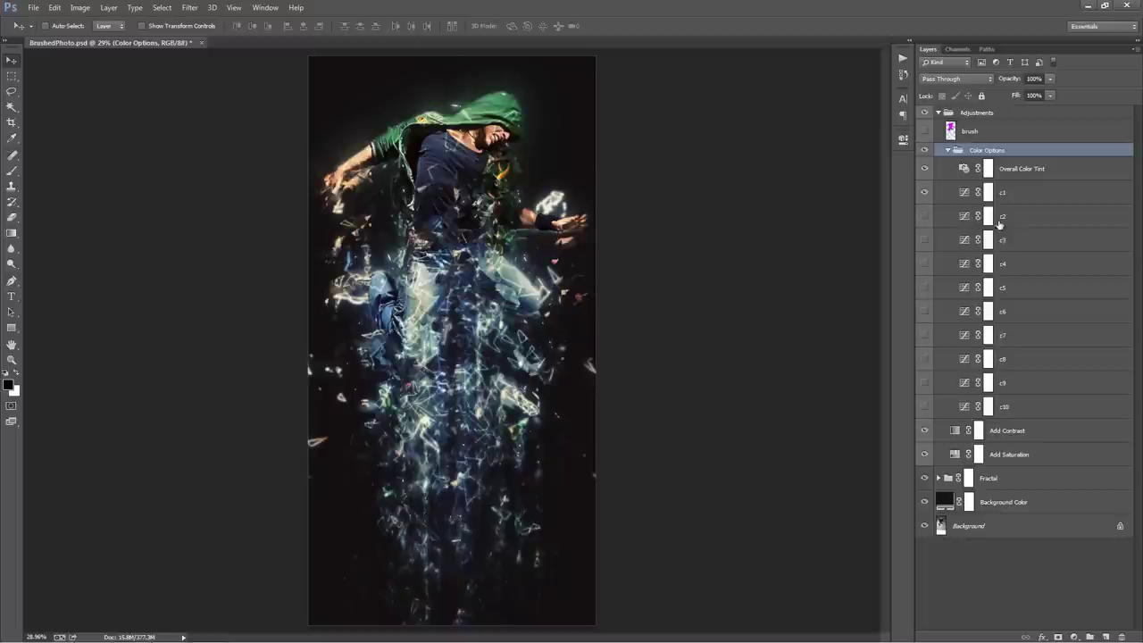
left_click(988, 193)
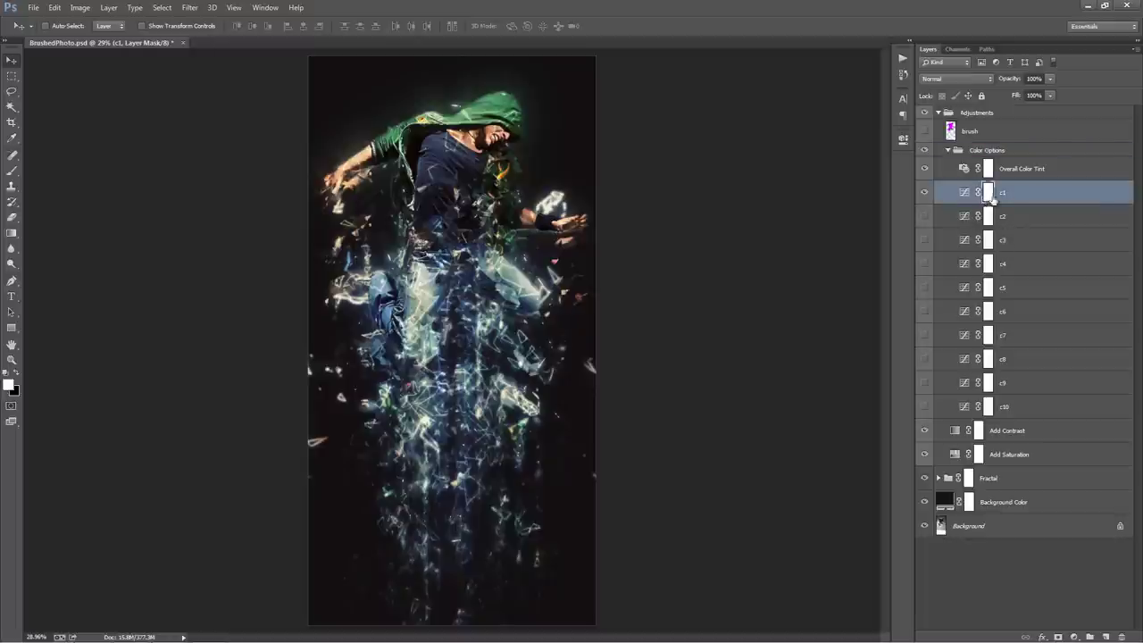
left_click(928, 193)
left_click(928, 193)
left_click(927, 193)
left_click(927, 193)
left_click(927, 194)
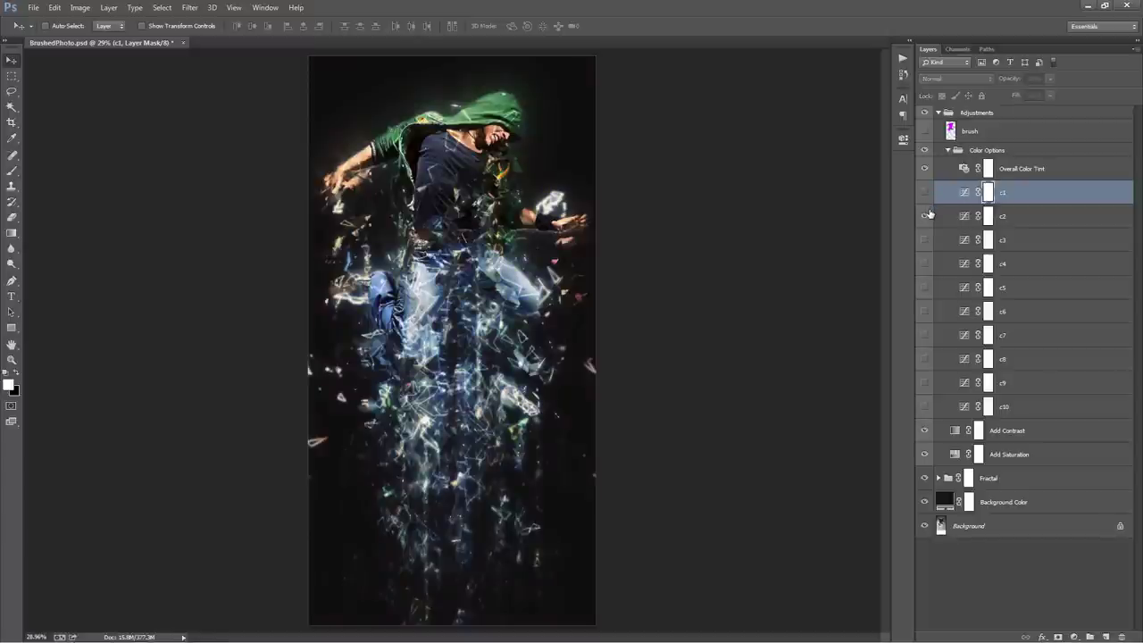
Preview the c2 and c3 color layers one at a time, and enable c4 instead at a reduced opacity
left_click(927, 215)
left_click(927, 239)
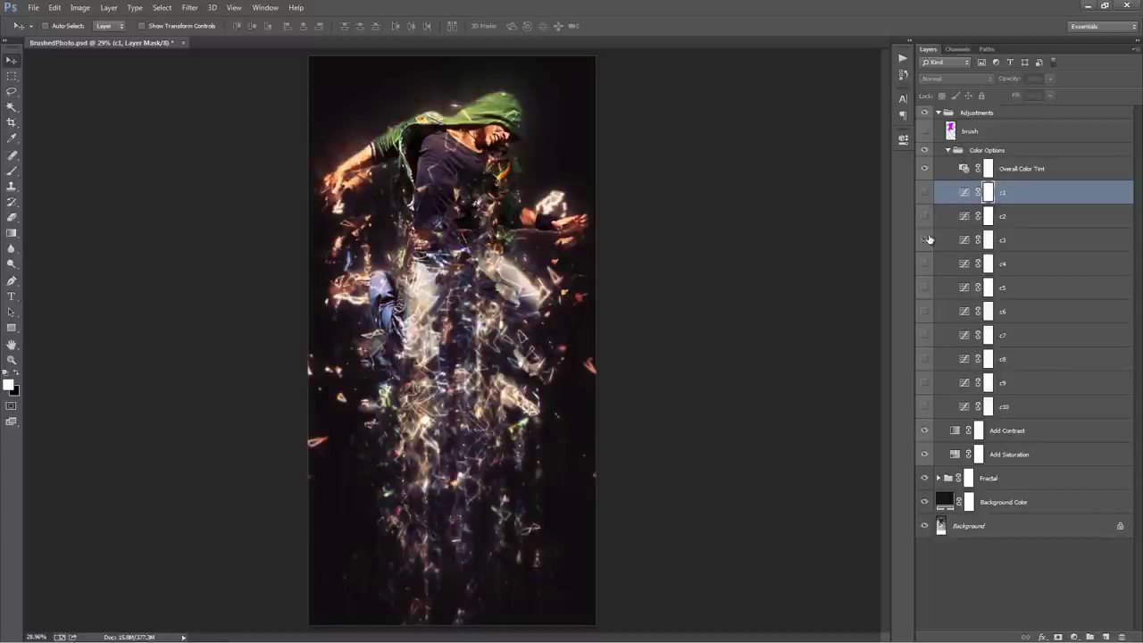
left_click(927, 239)
left_click(927, 265)
left_click(1058, 265)
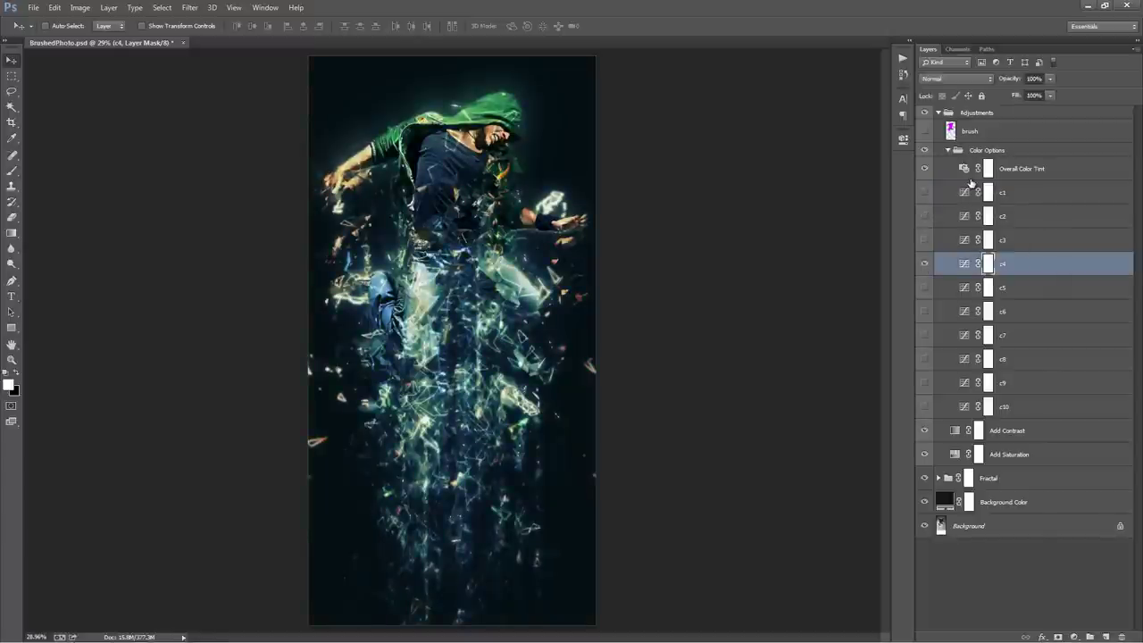
left_click_drag(1010, 82, 55, 144)
Try blending the c3 color layer with c4 at a reduced opacity, and hide c3 again
left_click(925, 240)
left_click(1054, 240)
left_click_drag(1010, 83, 970, 81)
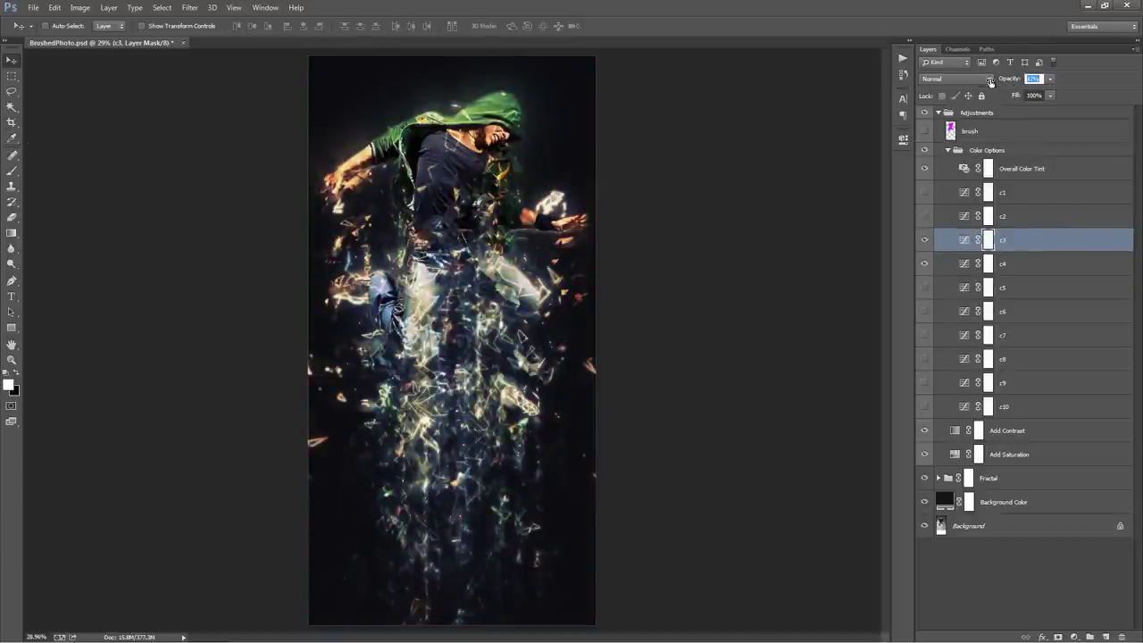
left_click(924, 239)
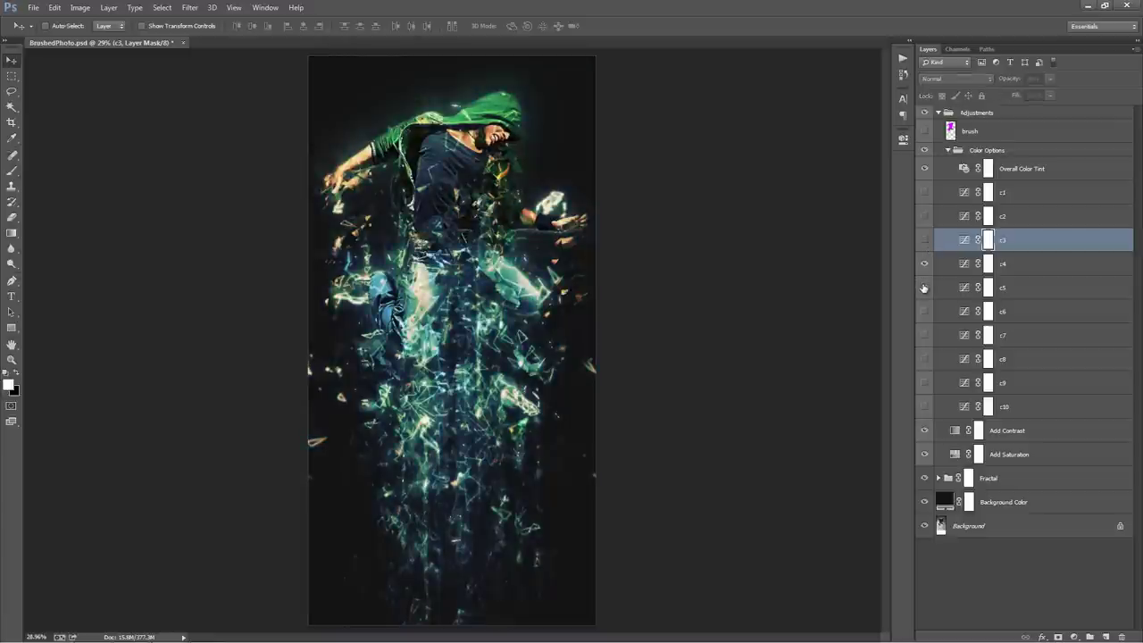
Turn on the c5 color layer together with c4 and set its opacity to 63%
left_click(925, 287)
left_click(1019, 288)
left_click(1004, 79)
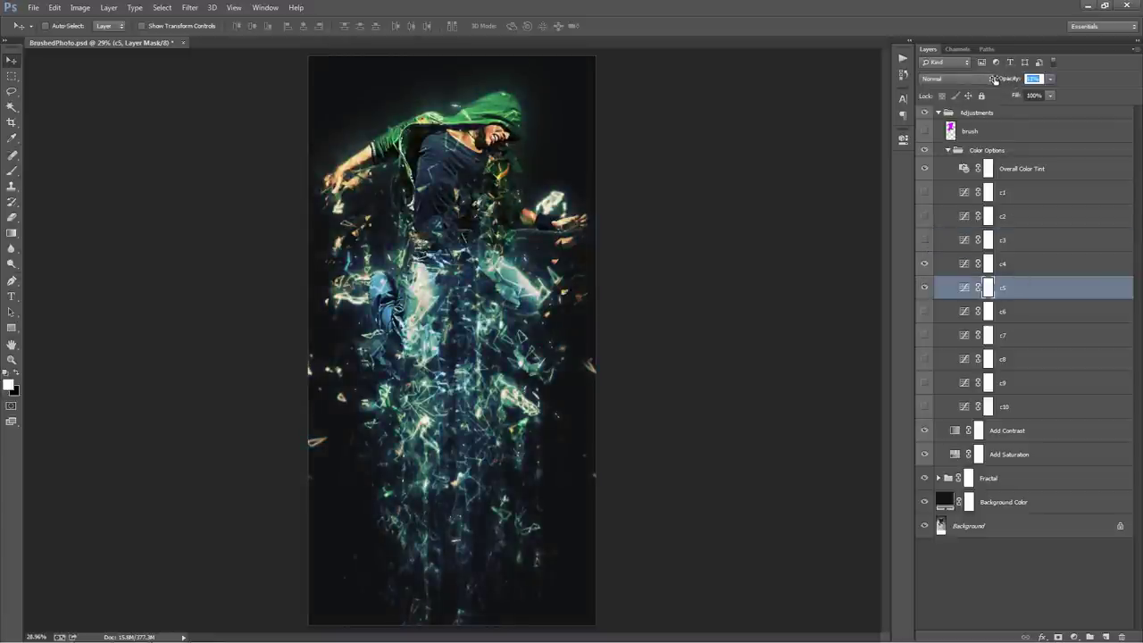
scroll(397, 237, "up", 1)
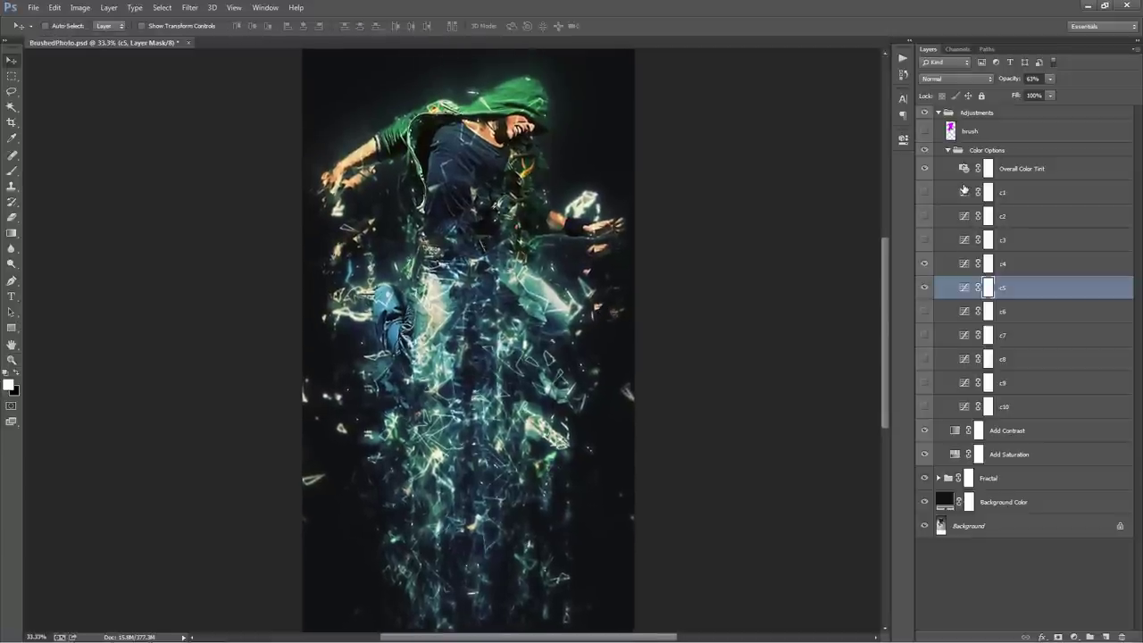
Open the Overall Color Tint layer's photo filter settings and raise the density to 46%
left_click(951, 150)
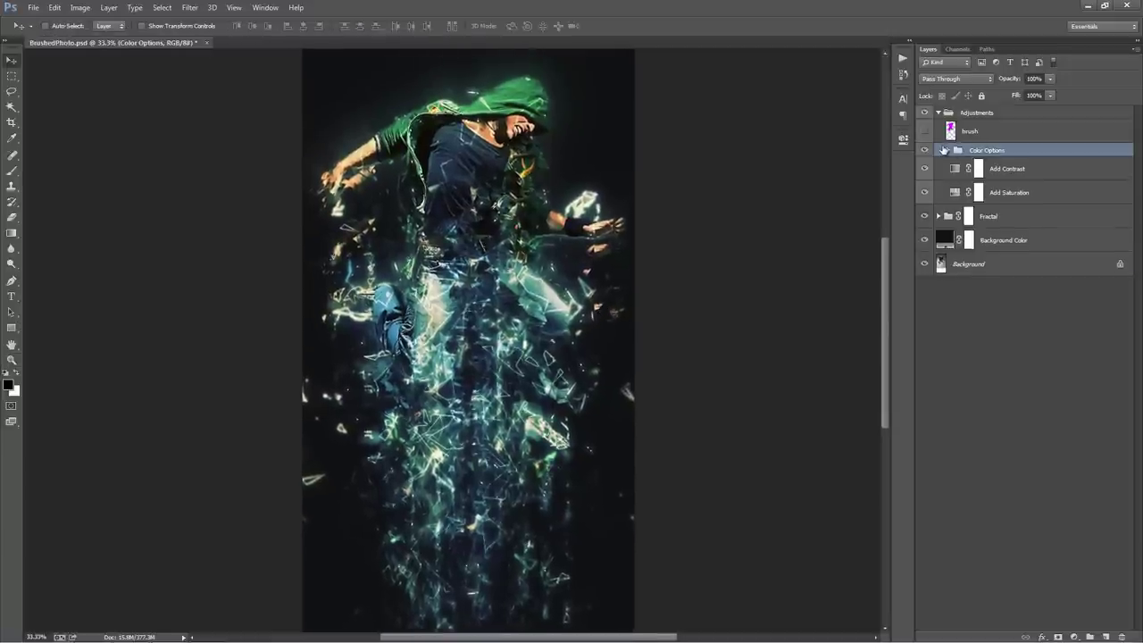
left_click(948, 150)
left_click(1036, 173)
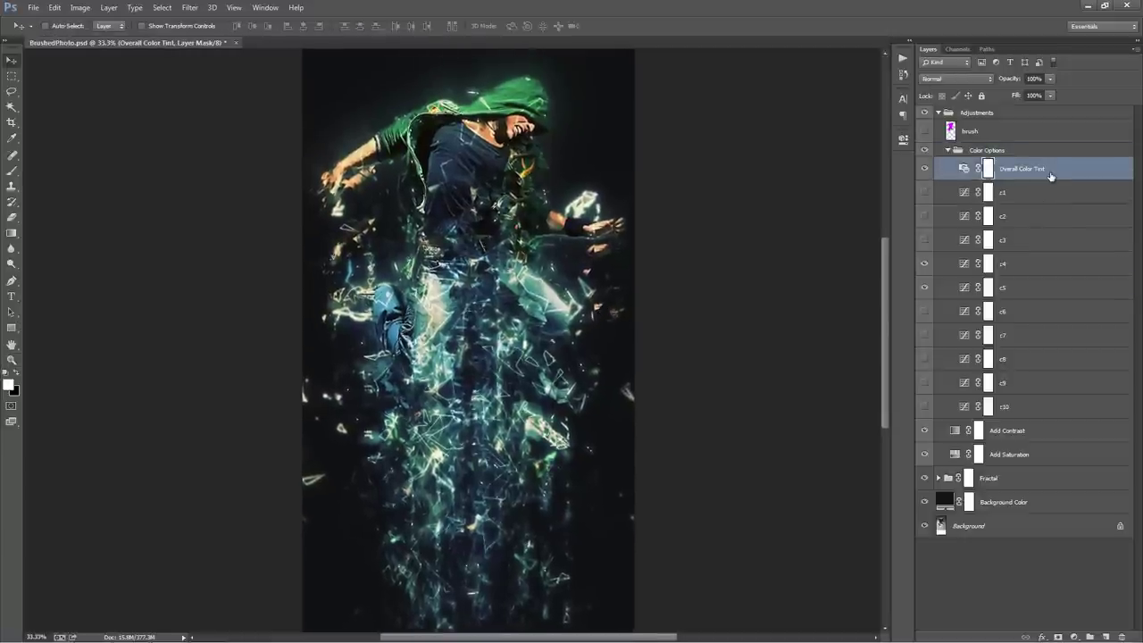
double_click(966, 172)
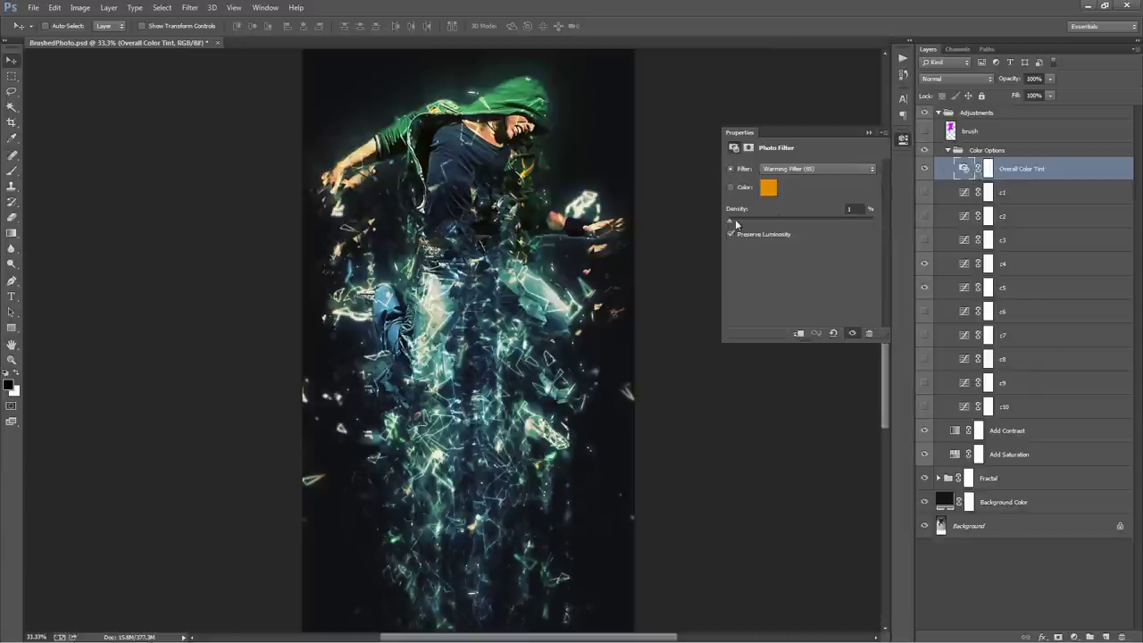
left_click_drag(820, 224, 838, 222)
Change the overall tint's photo filter to Cooling Filter (80), lower its density, and close the filter settings
left_click(810, 166)
left_click(813, 166)
key("Down")
key("Down")
key("Down")
key("Down")
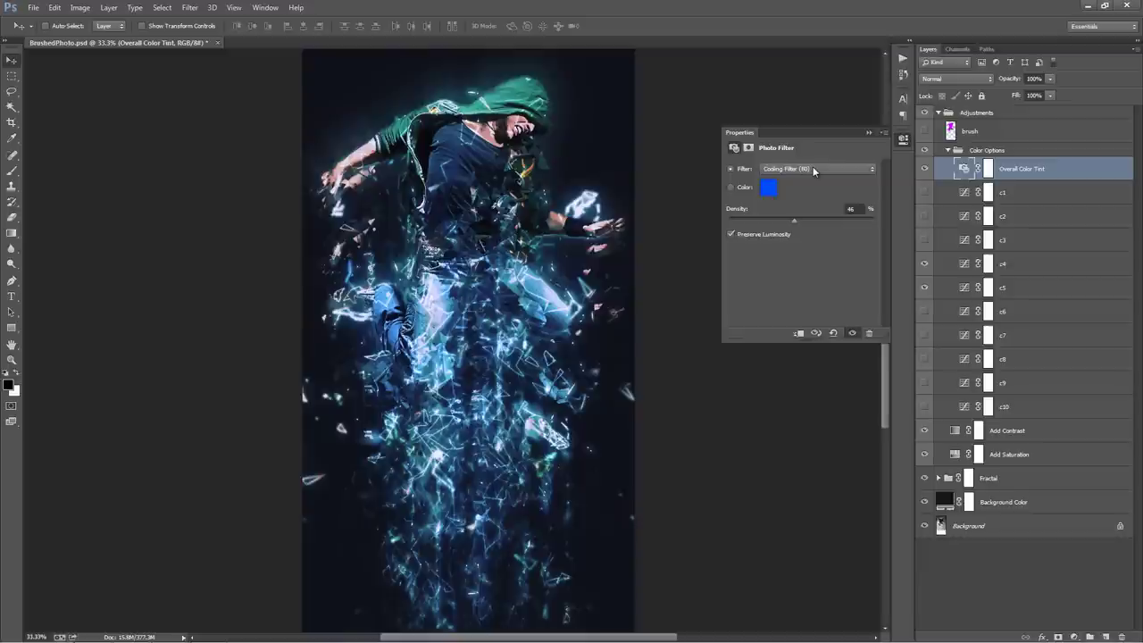
key("Down")
key("Up")
left_click_drag(793, 221, 728, 223)
left_click(869, 133)
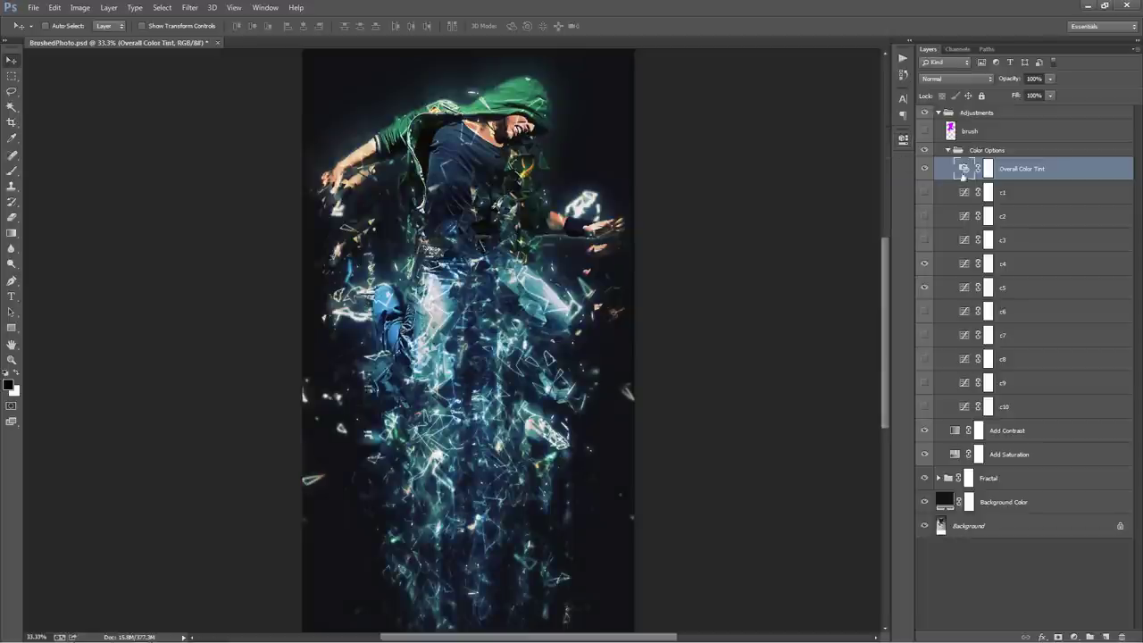
Collapse the Color Options group and try different opacities for the Add Contrast layer
left_click(948, 150)
left_click(1032, 178)
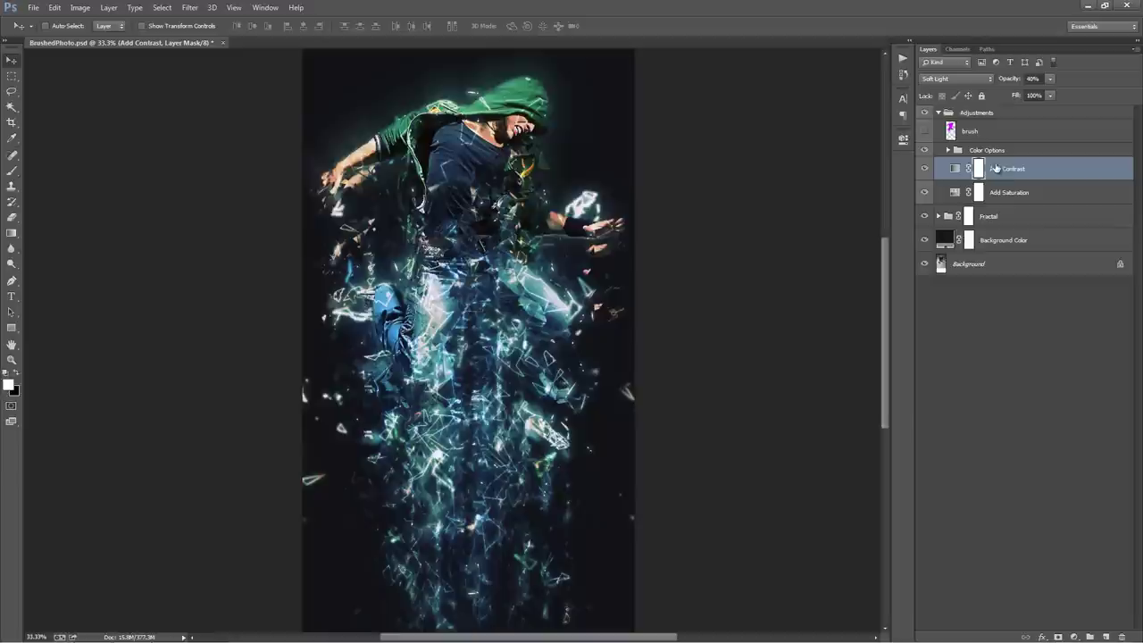
left_click(955, 168)
left_click(1012, 82)
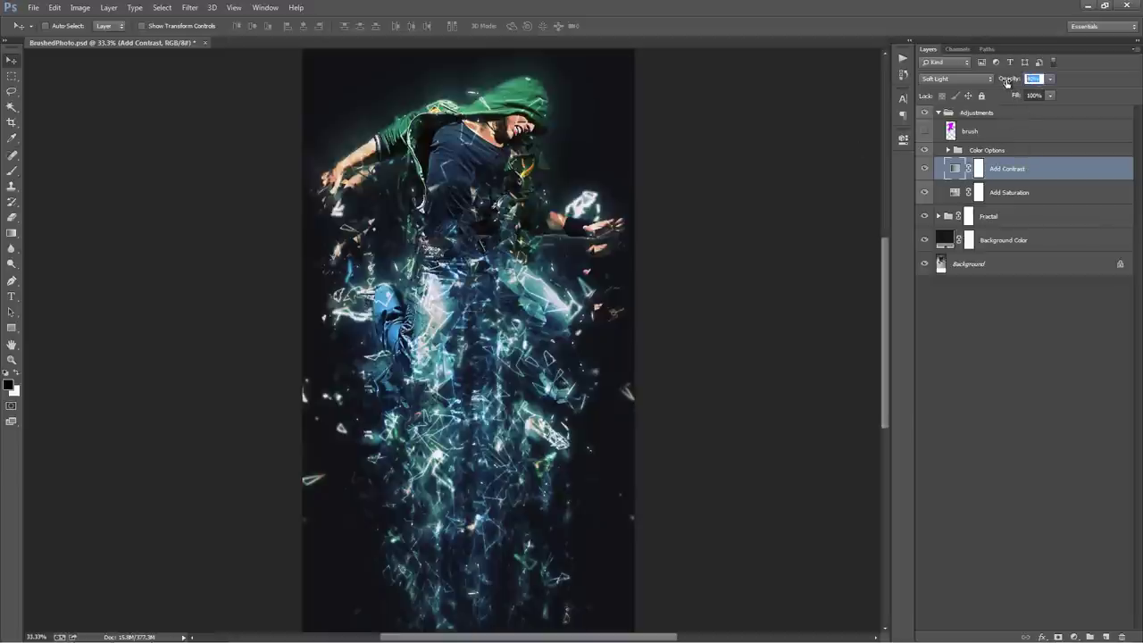
type("75")
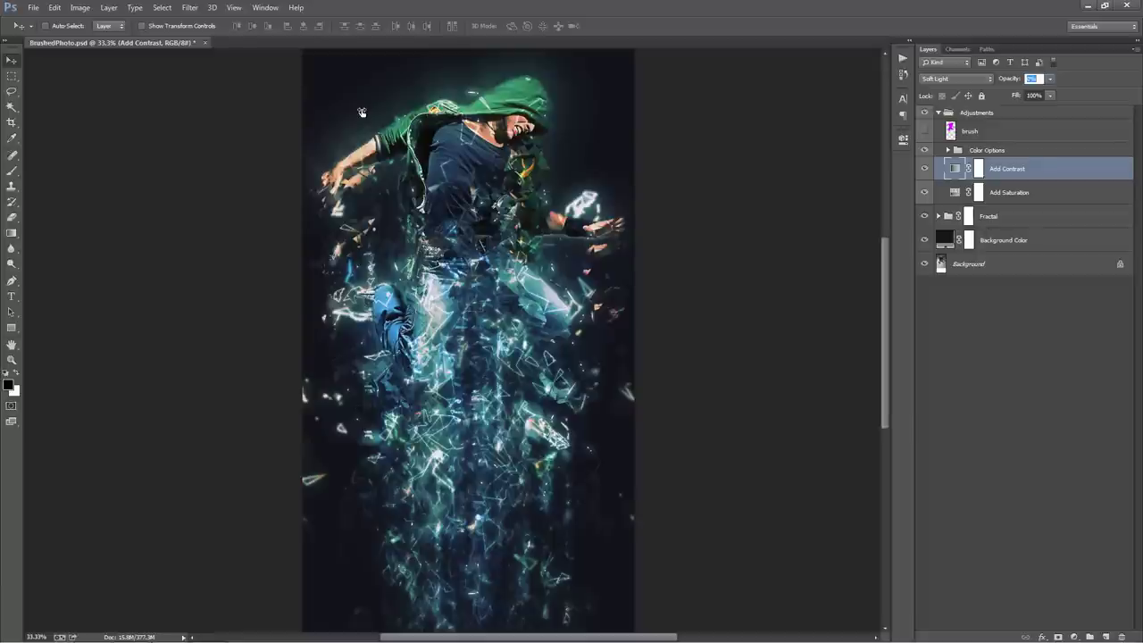
type("85")
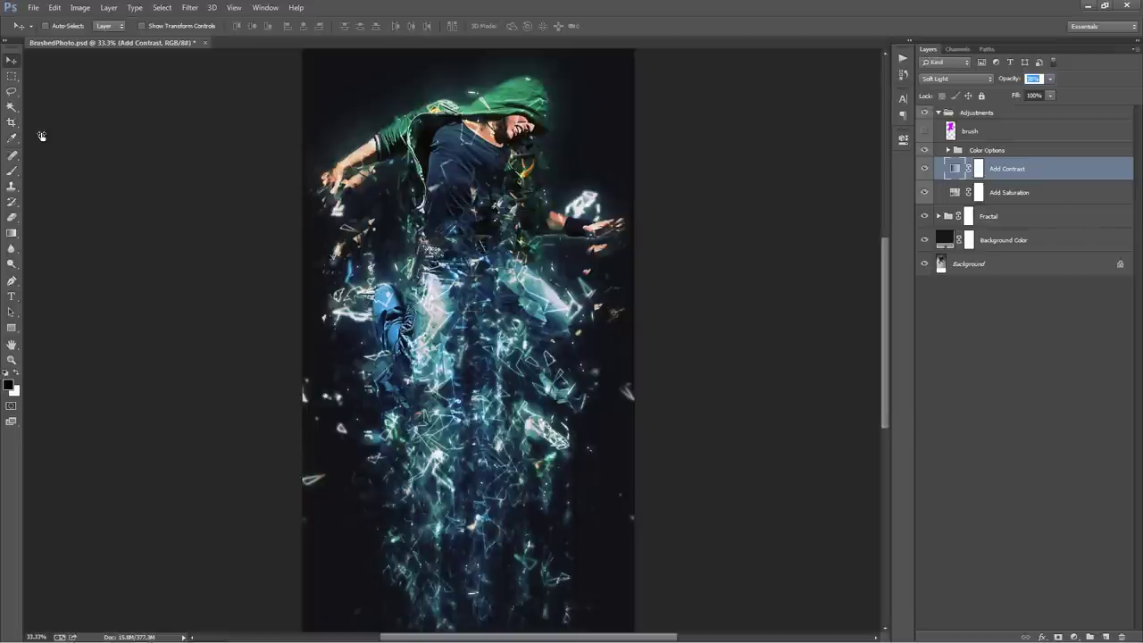
Open the Add Saturation layer's Hue/Saturation settings, adjust the saturation, and close the settings
left_click(1040, 193)
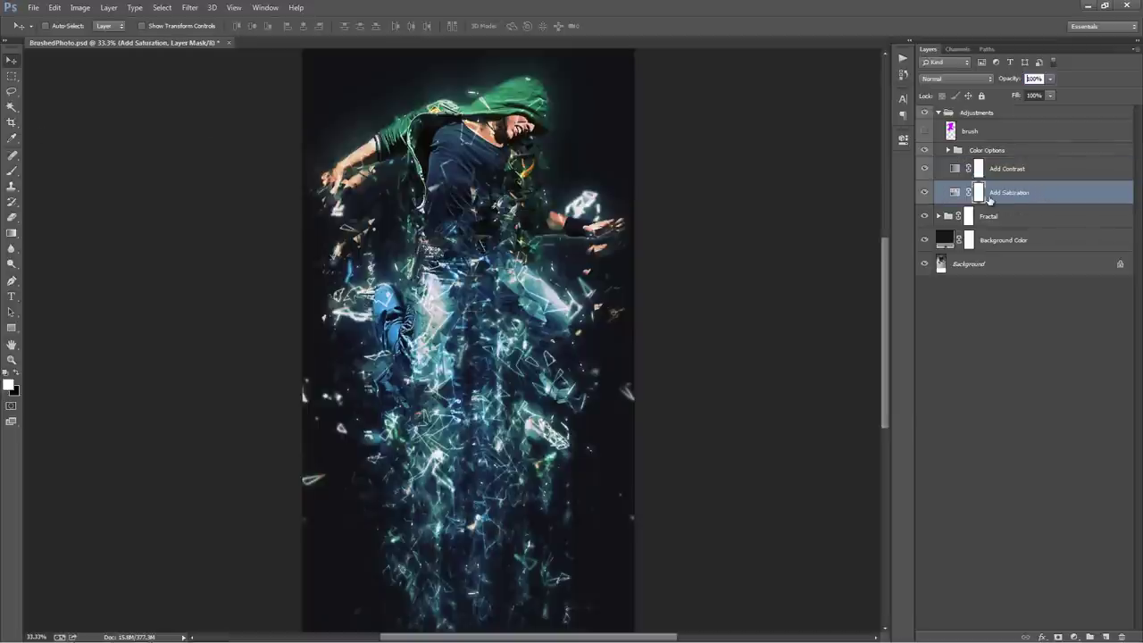
double_click(955, 192)
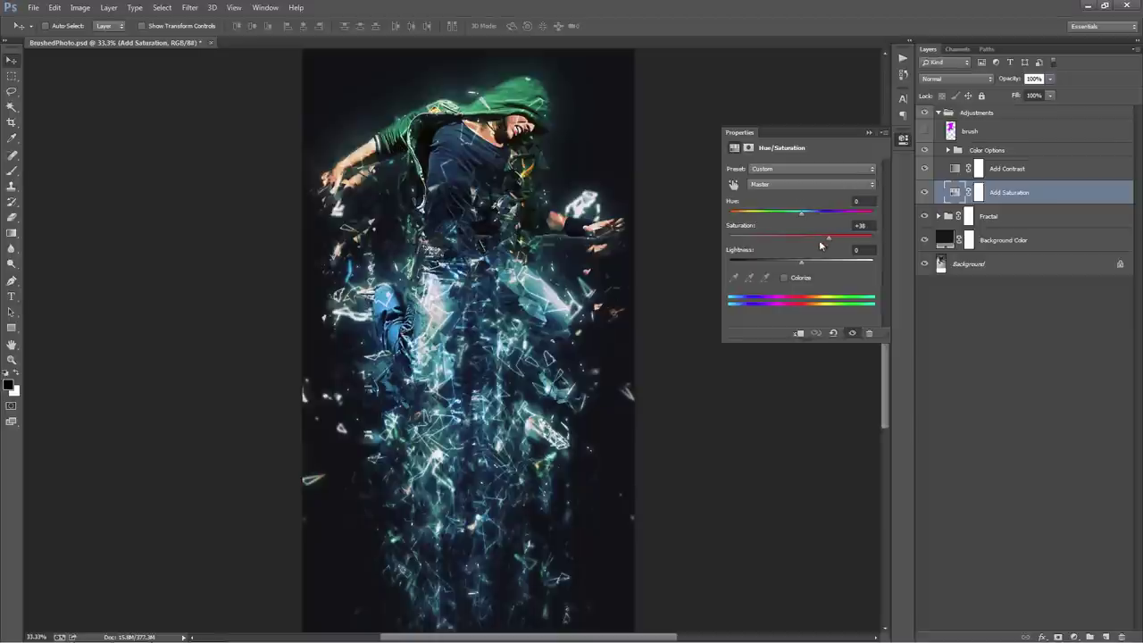
mouse_move(810, 241)
left_mouse_down()
mouse_move(690, 237)
mouse_move(858, 244)
mouse_move(802, 241)
left_mouse_up()
left_click(903, 138)
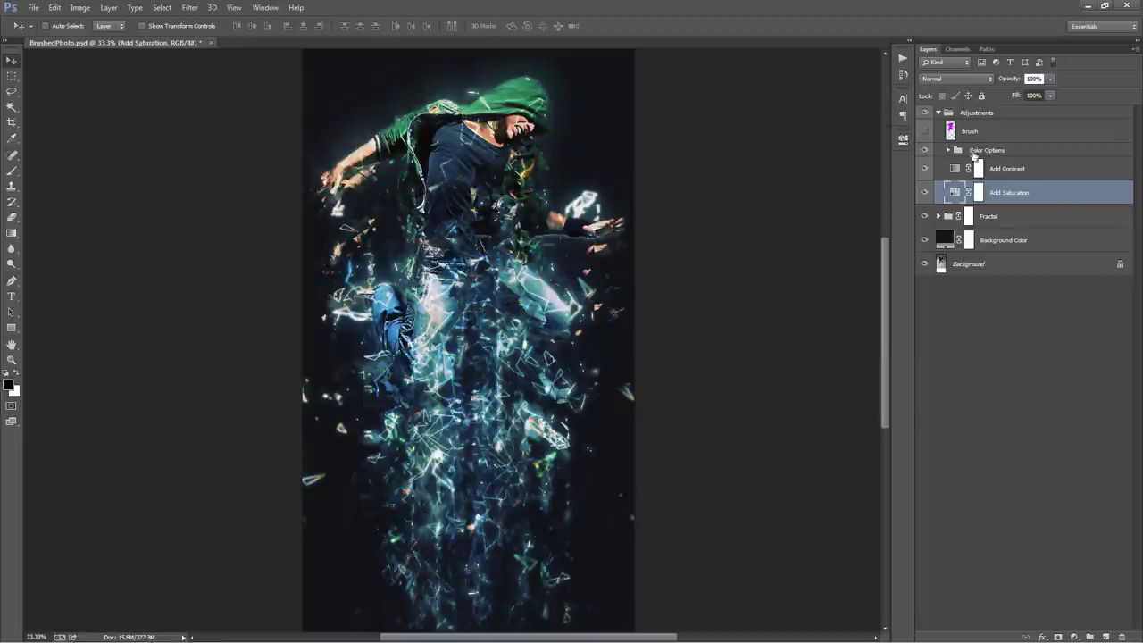
Collapse the Adjustments group, check the Fractal group by hiding and showing it, and expand its contents
left_click(939, 113)
left_click(1003, 131)
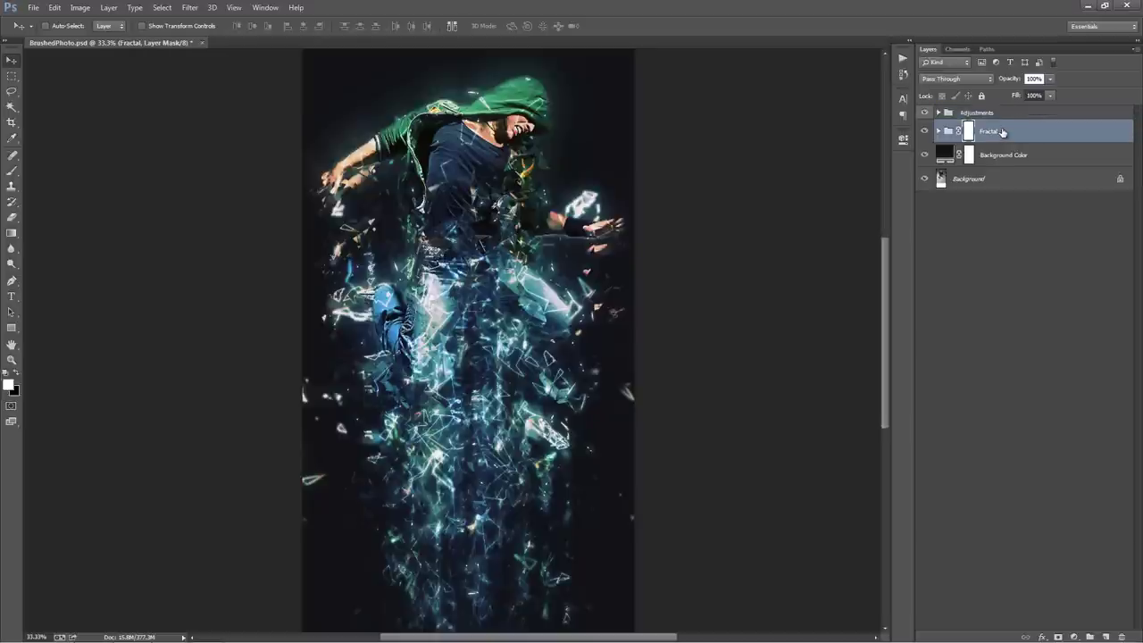
key("Return")
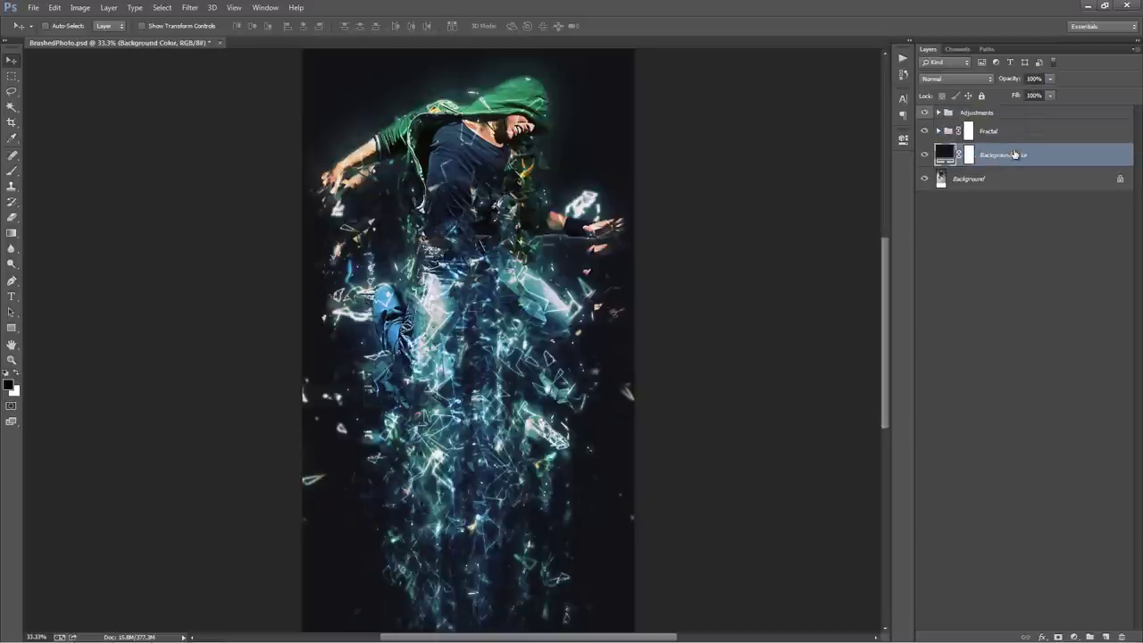
left_click(925, 132)
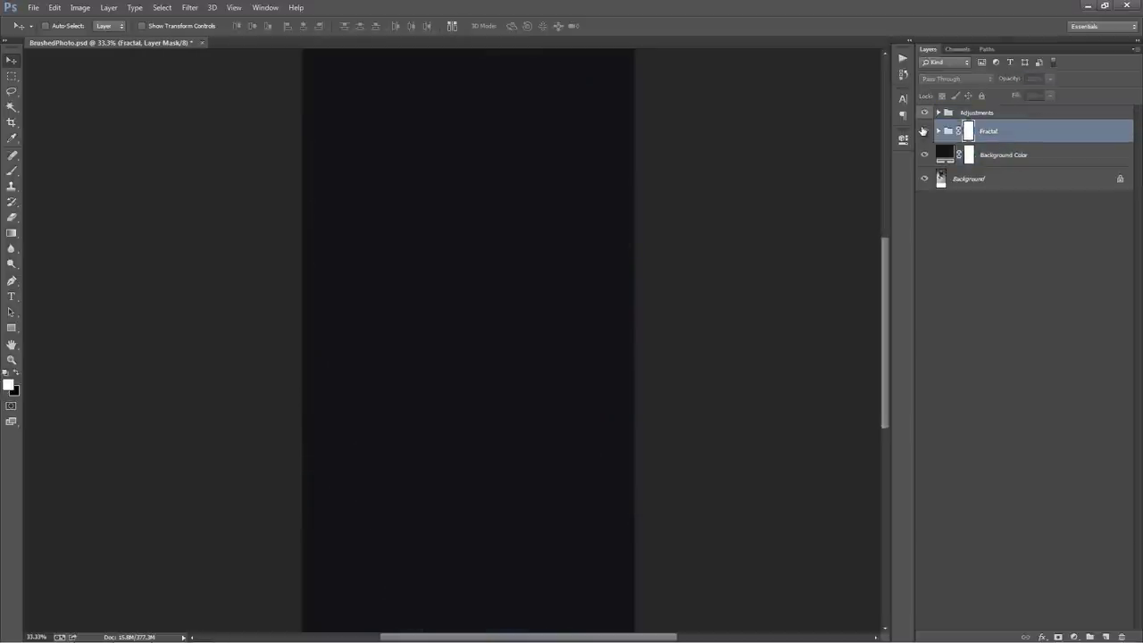
left_click(925, 132)
left_click(939, 131)
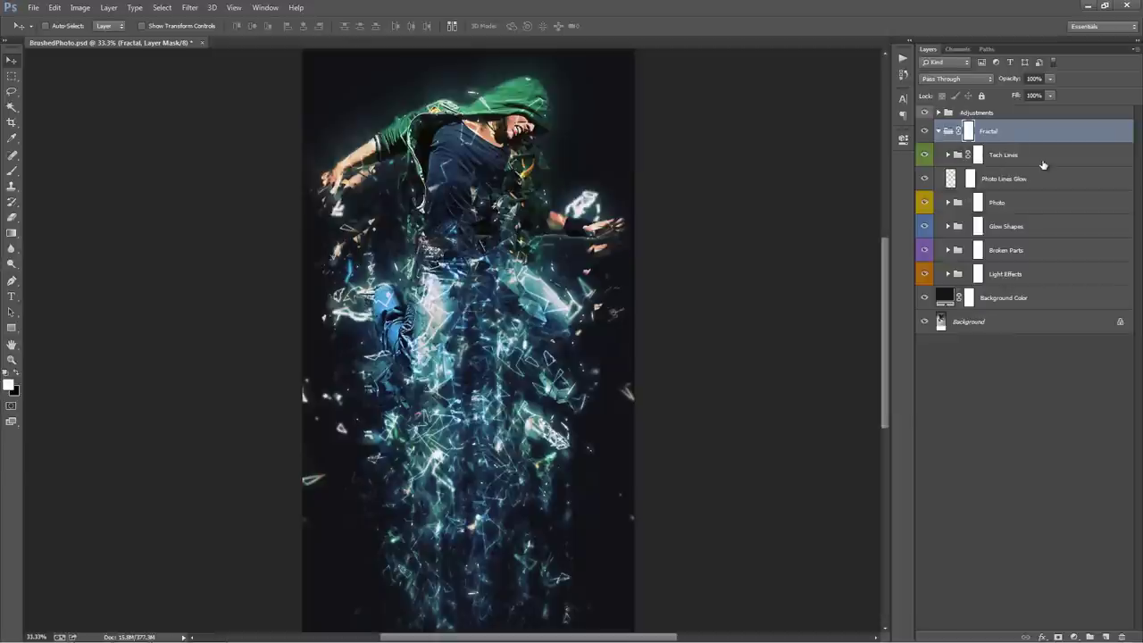
Select the Tech Lines group inside the Fractal group and expand it to show its layers
left_click(1041, 156)
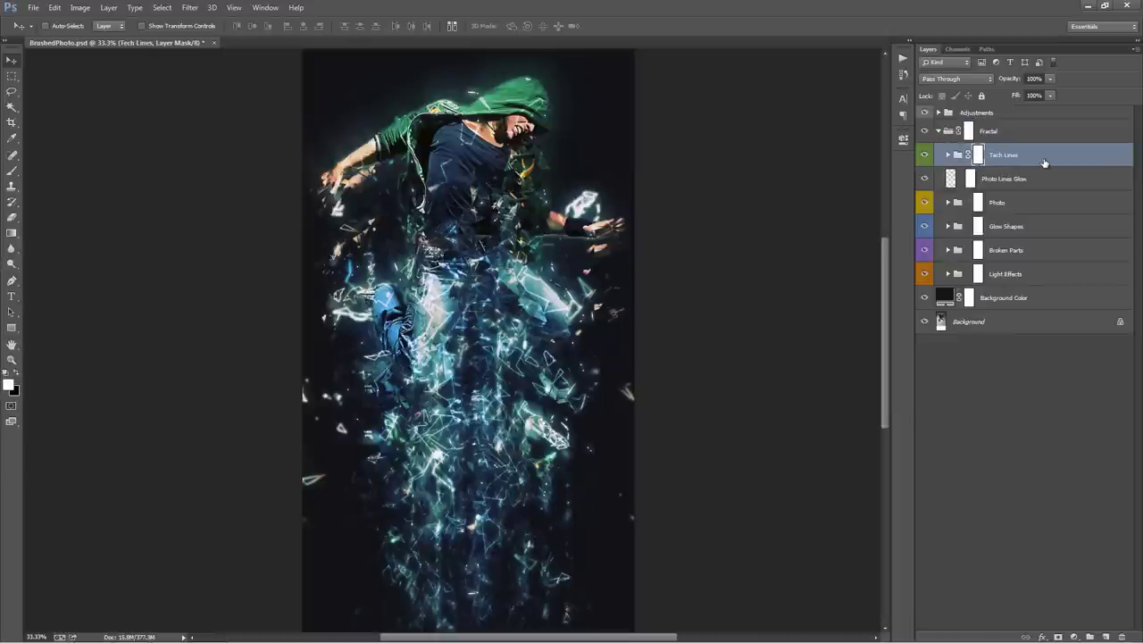
left_click(1039, 162)
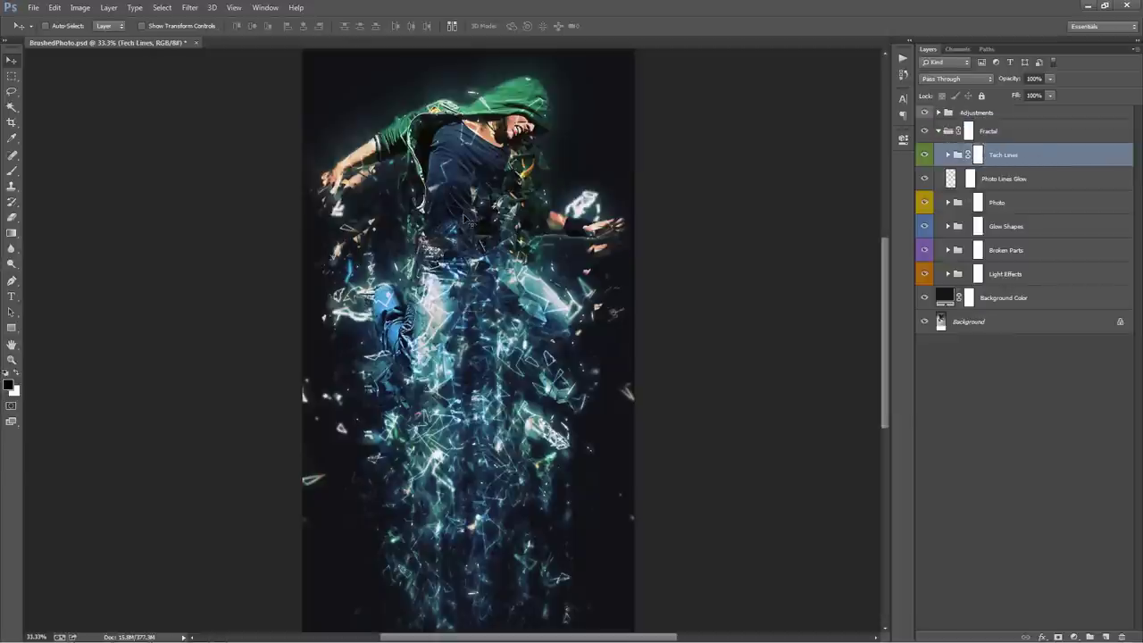
left_click_drag(482, 211, 552, 247)
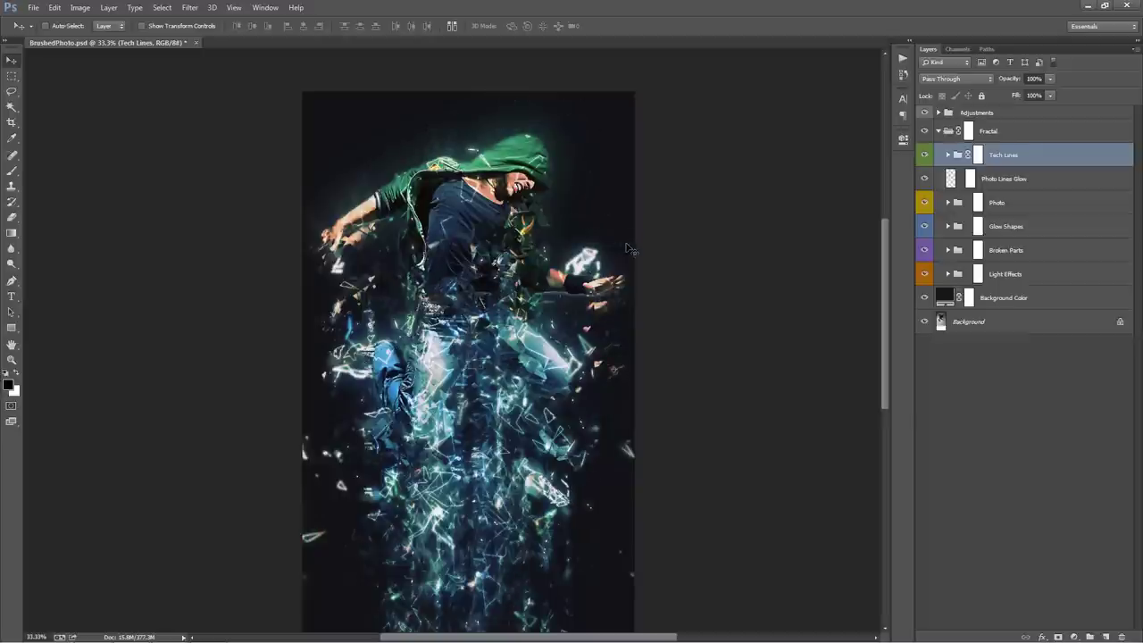
scroll(628, 249, "down", 4)
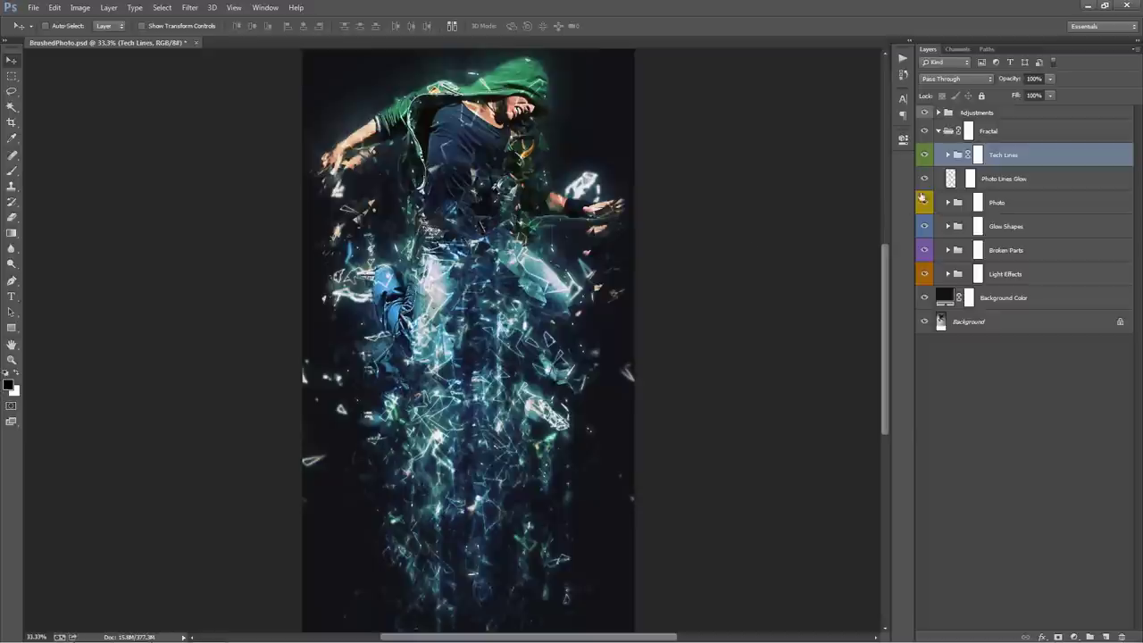
left_click(948, 155)
scroll(722, 239, "up", 1)
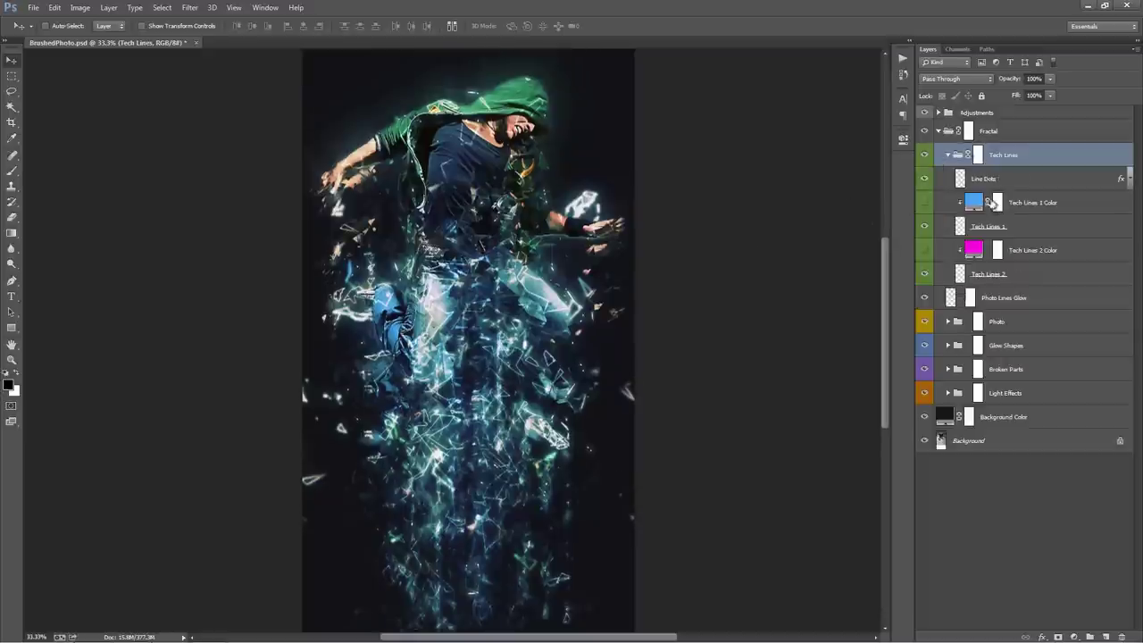
Duplicate the Line Dots layer in the Tech Lines group and try flipping the copy vertically
left_click(998, 183)
left_click(1027, 203)
left_click(1047, 184)
left_click_drag(542, 175, 564, 173)
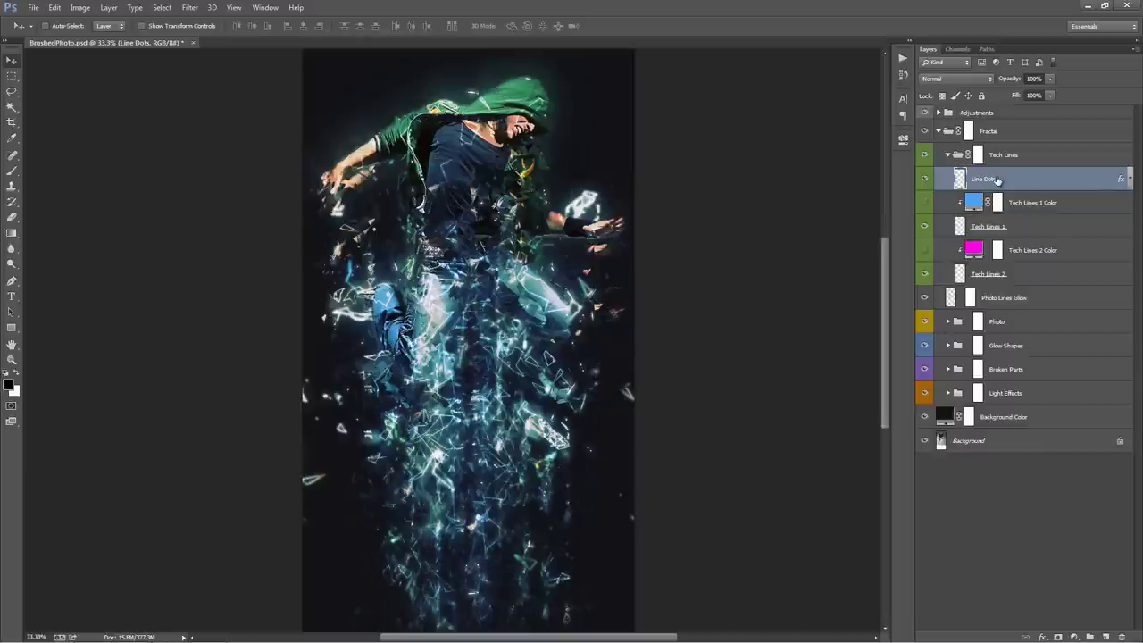
key("ctrl+j")
key("alt+e")
key("a")
key("Up")
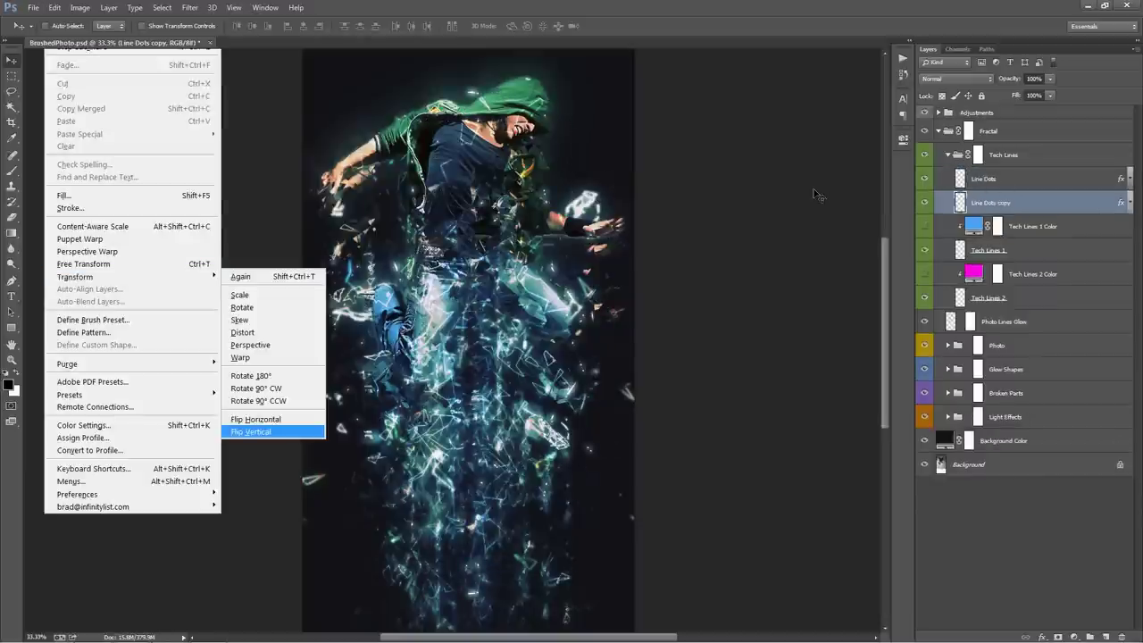
key("Return")
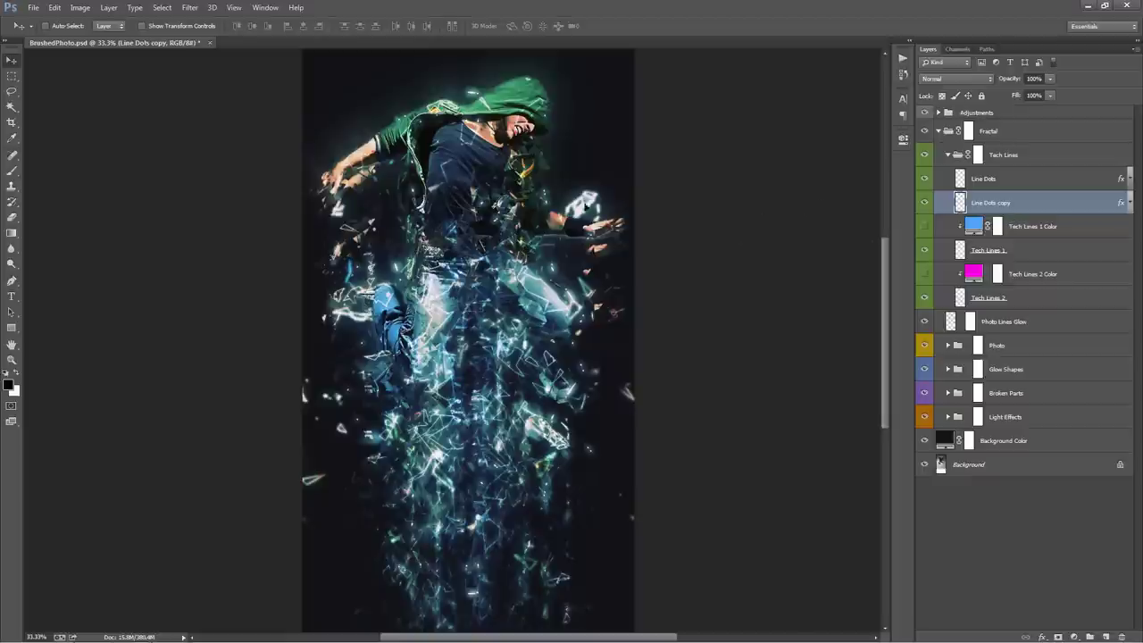
left_click_drag(545, 173, 534, 151)
Try a second copy of the dots layer, and delete both Line Dots duplicates
left_click_drag(1018, 210, 1023, 214, "alt")
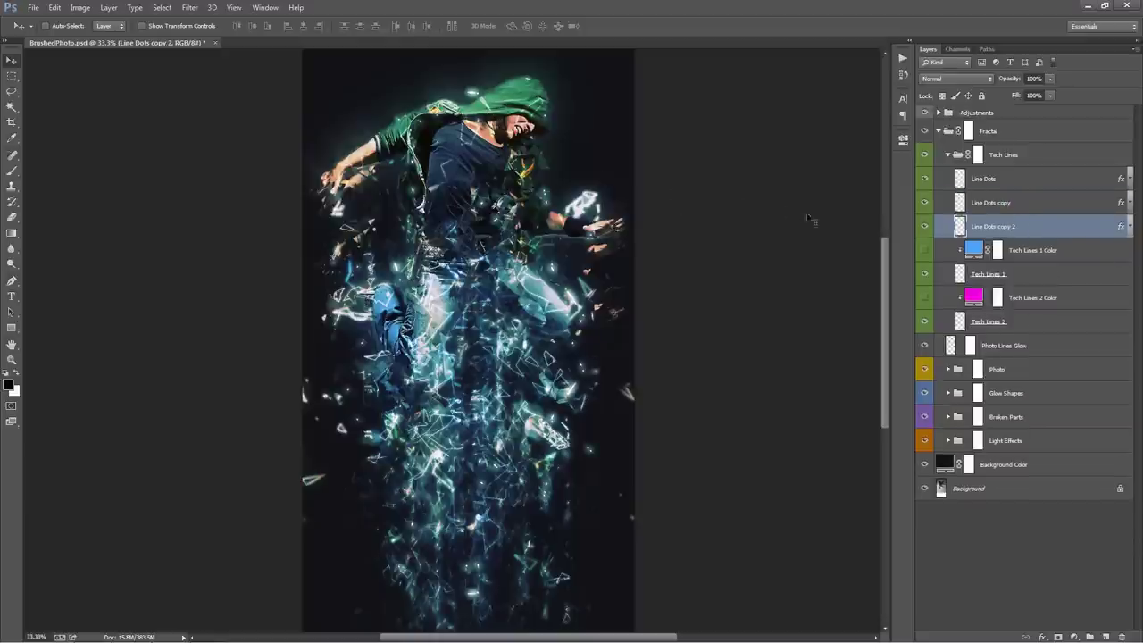
key("Delete")
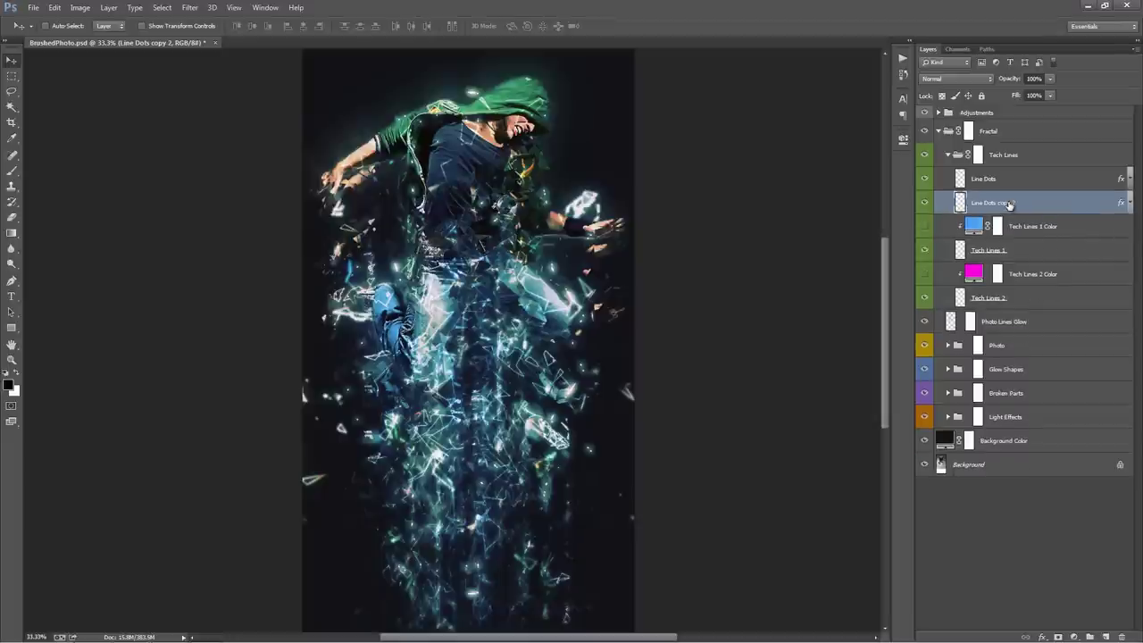
key("Delete")
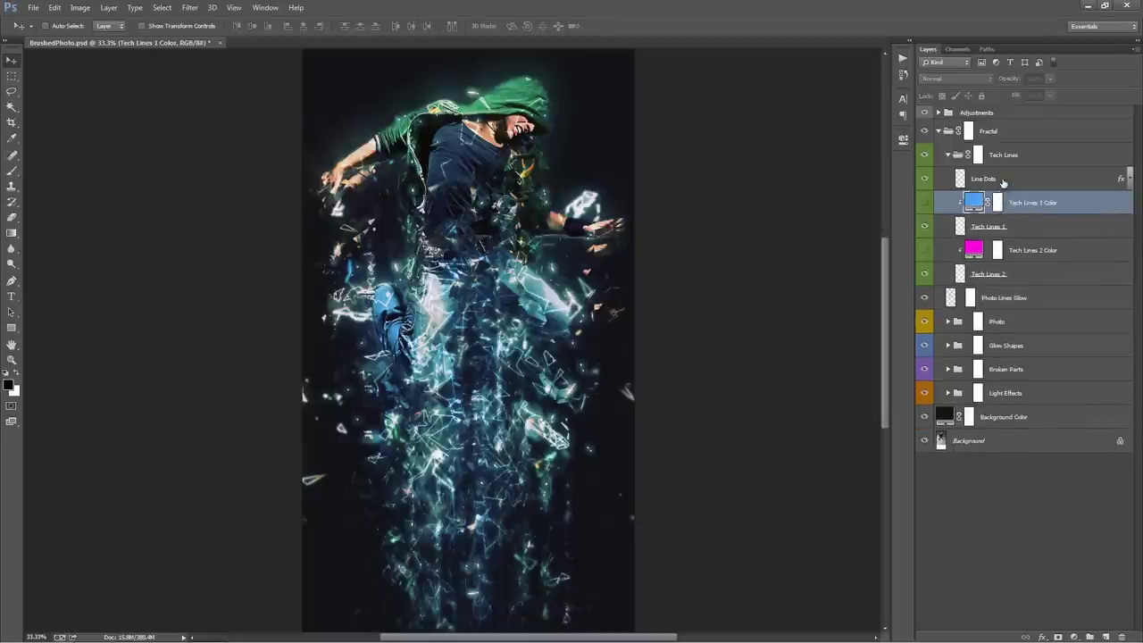
Duplicate the Line Dots layer directly below the original, try one more copy, and delete only that extra copy
left_click(1002, 179)
left_click_drag(1002, 180, 1013, 203, "alt")
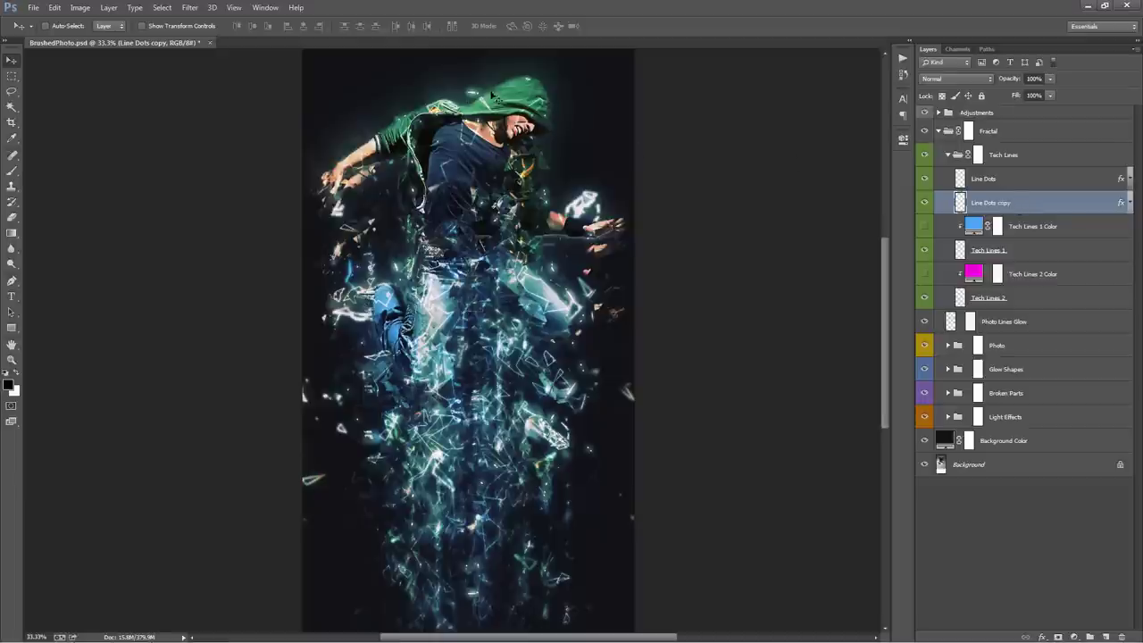
key("ctrl+z")
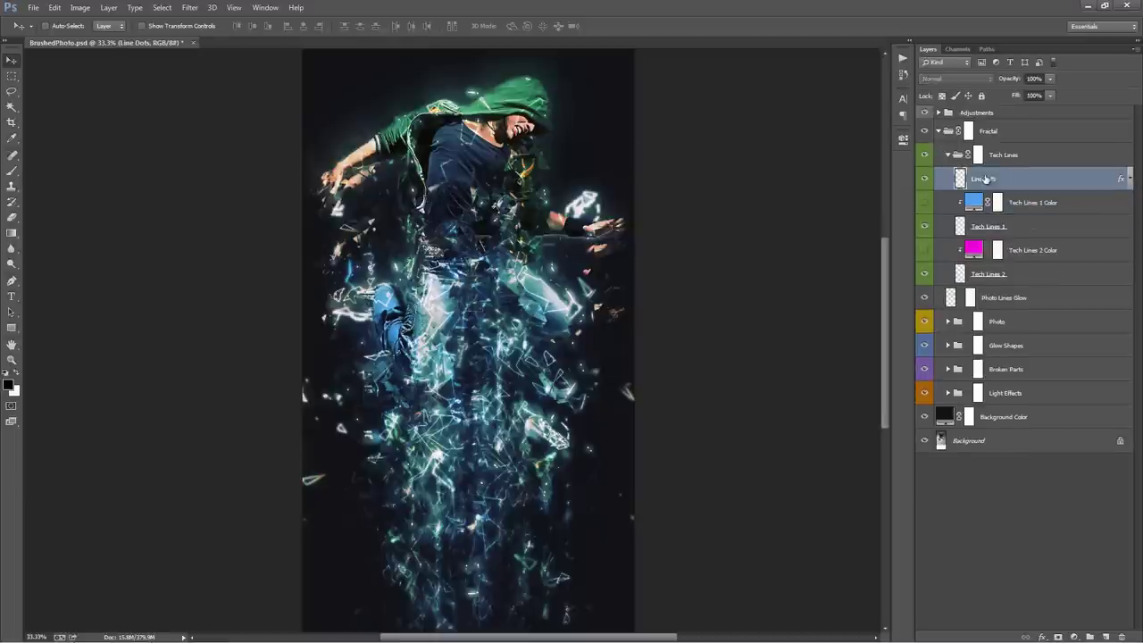
key("ctrl+z")
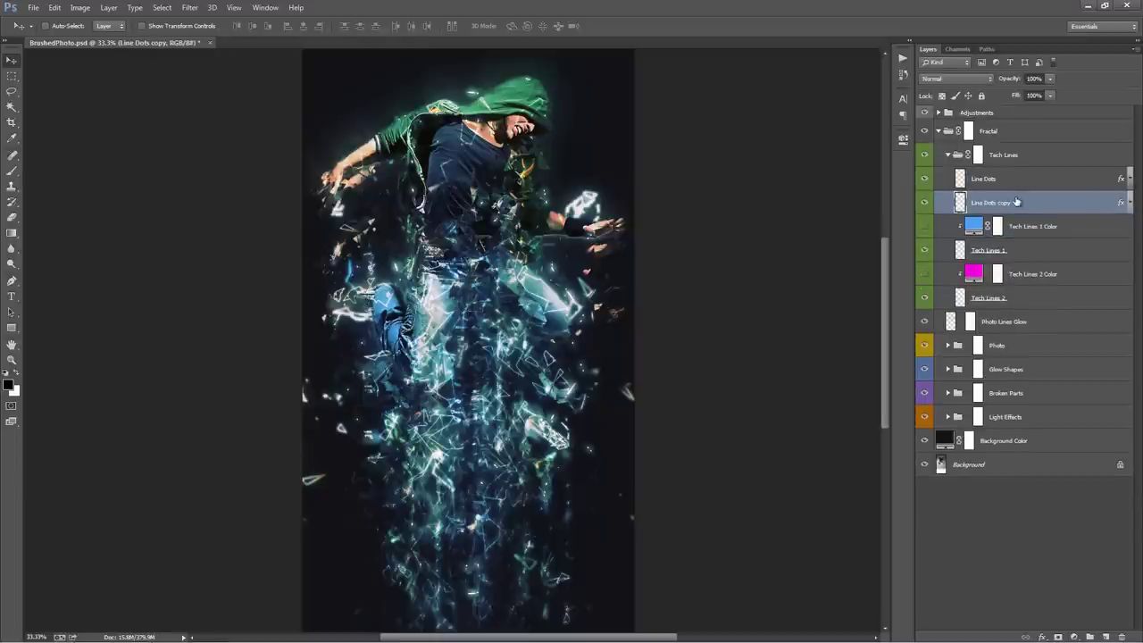
left_click_drag(1010, 206, 1016, 219, "alt")
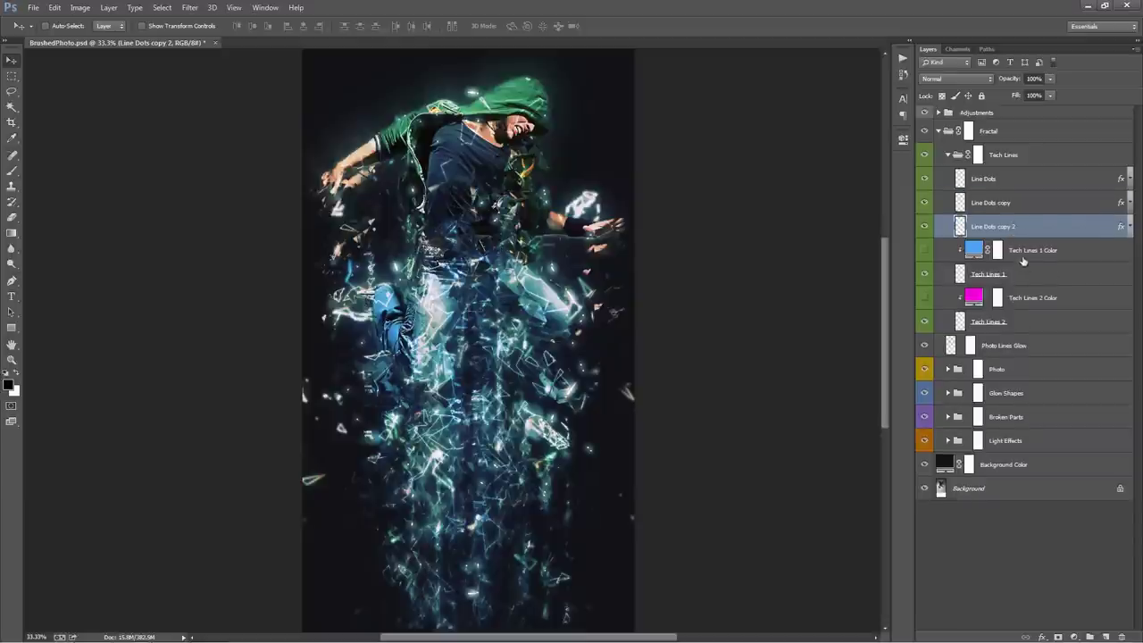
key("Delete")
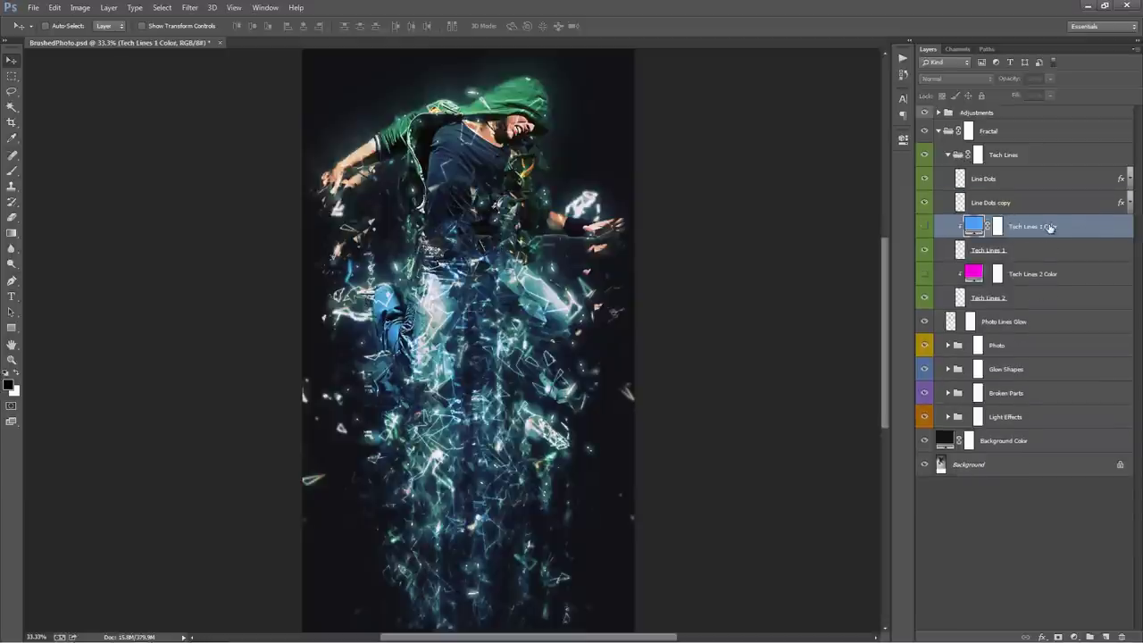
Try the Tech Lines 1 layer at 100% opacity and set it back to 10%
left_click(1034, 253)
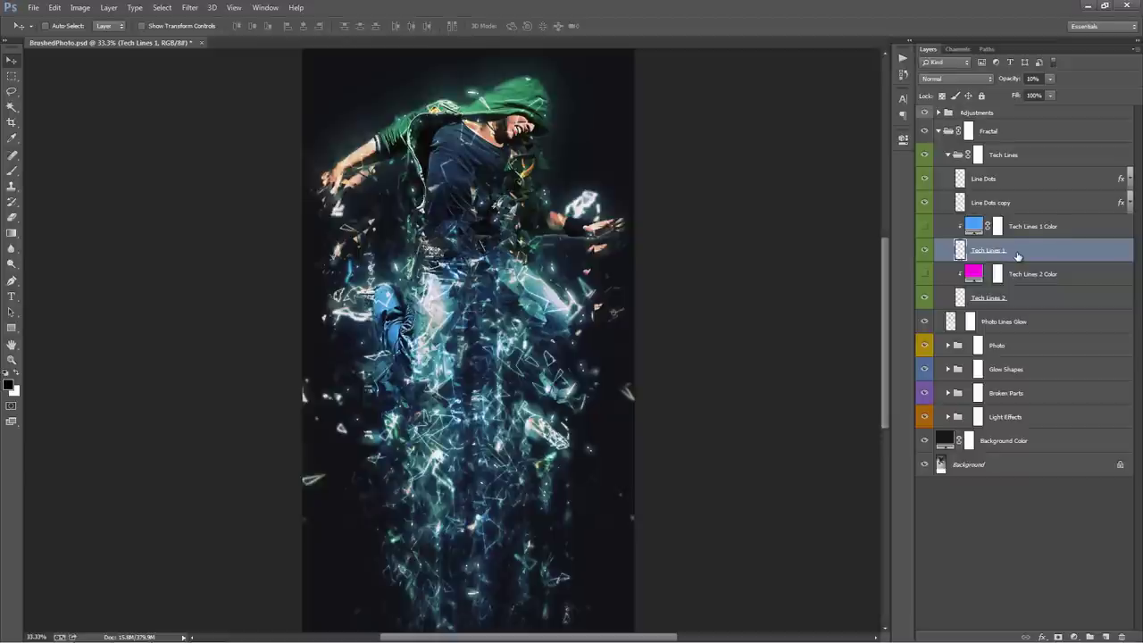
left_click(1029, 79)
type("100")
key("Return")
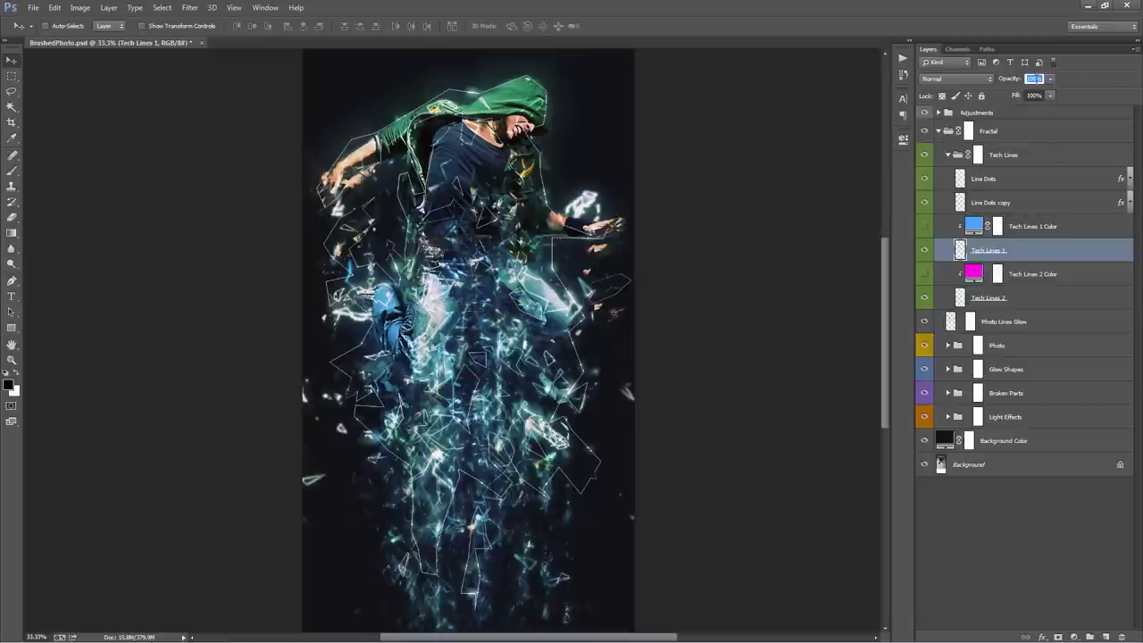
type("10")
key("Return")
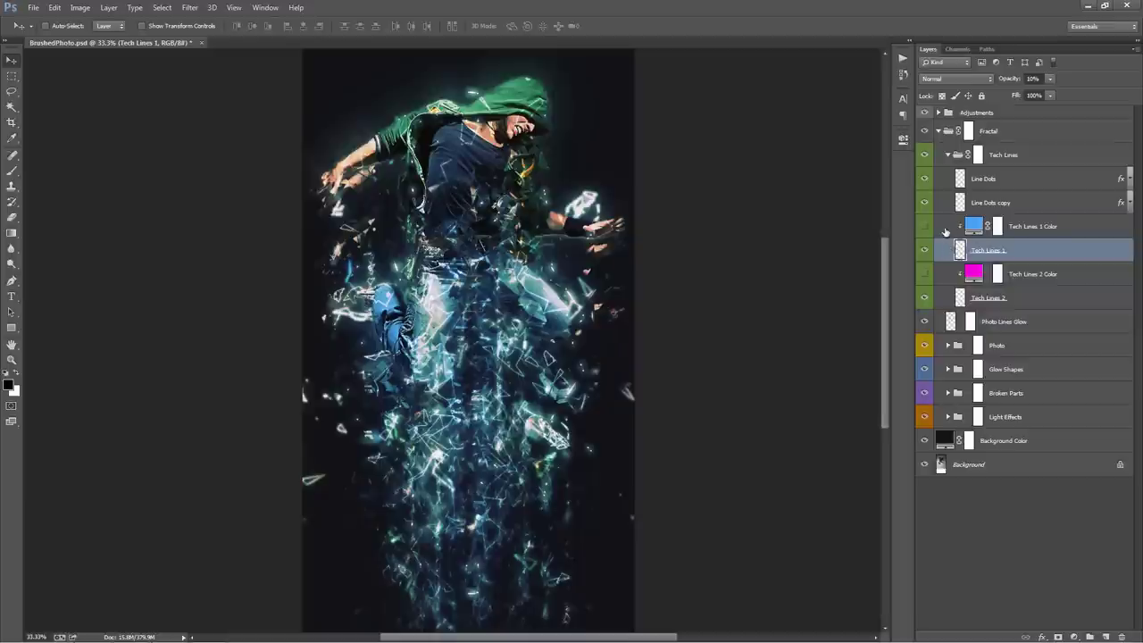
Turn on the Tech Lines 1 Color layer and raise the Tech Lines 1 layer's opacity to 39%
left_click(1040, 230)
left_click(1036, 253)
left_click_drag(1005, 82, 1027, 82)
Try a bright green fill for Tech Lines 1 Color, apply light blue 00c6ff instead, and reselect the Tech Lines 1 layer
double_click(974, 226)
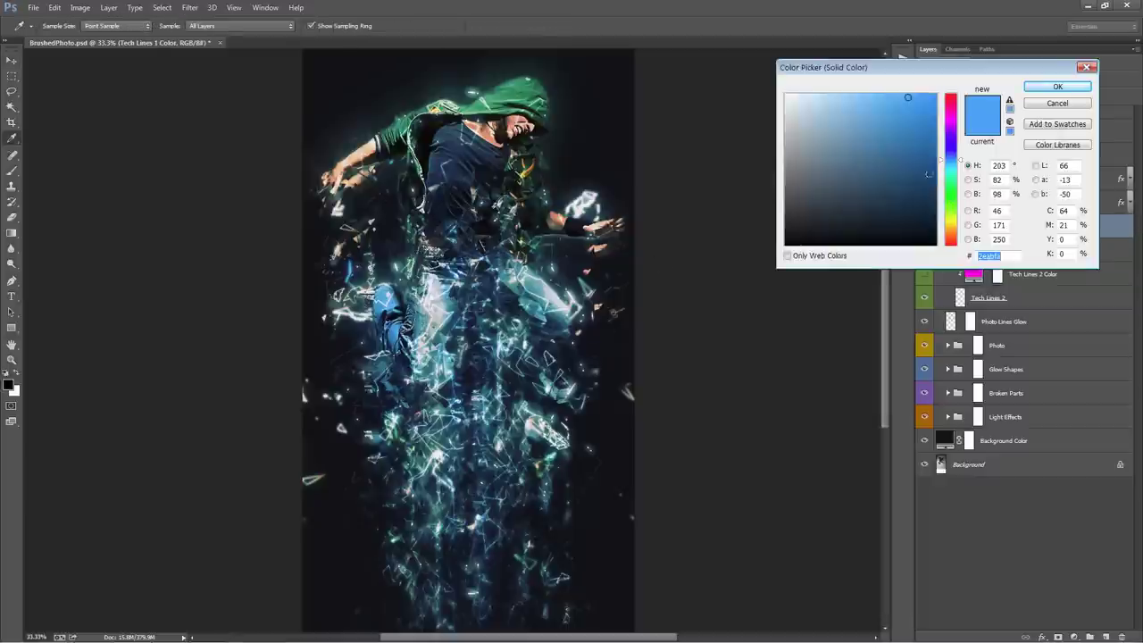
type("2aff00")
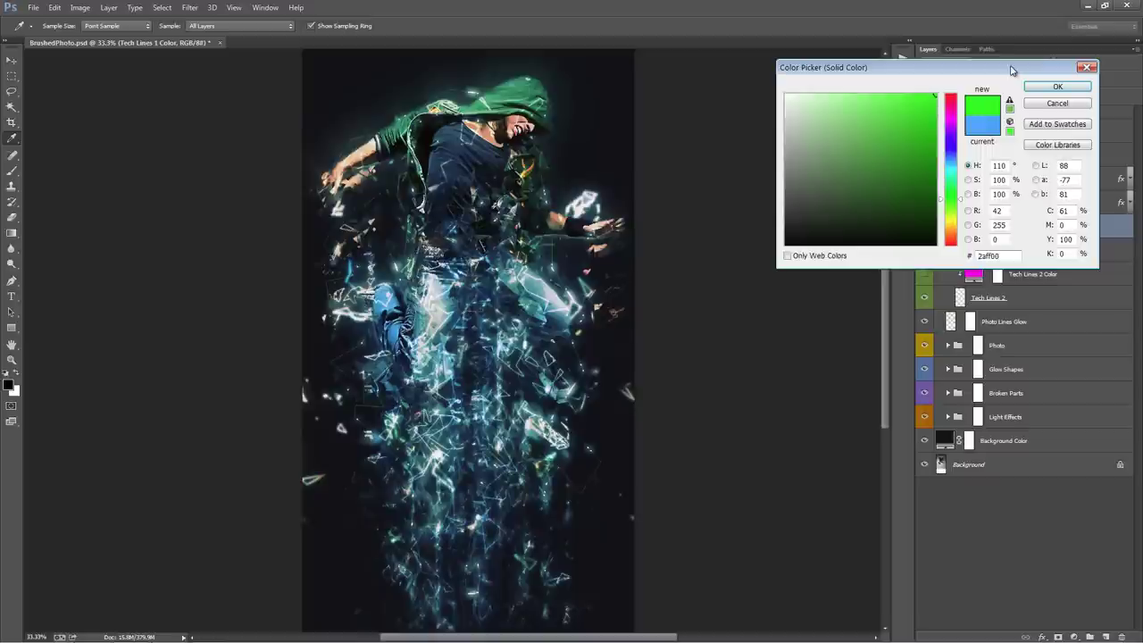
left_click(982, 127)
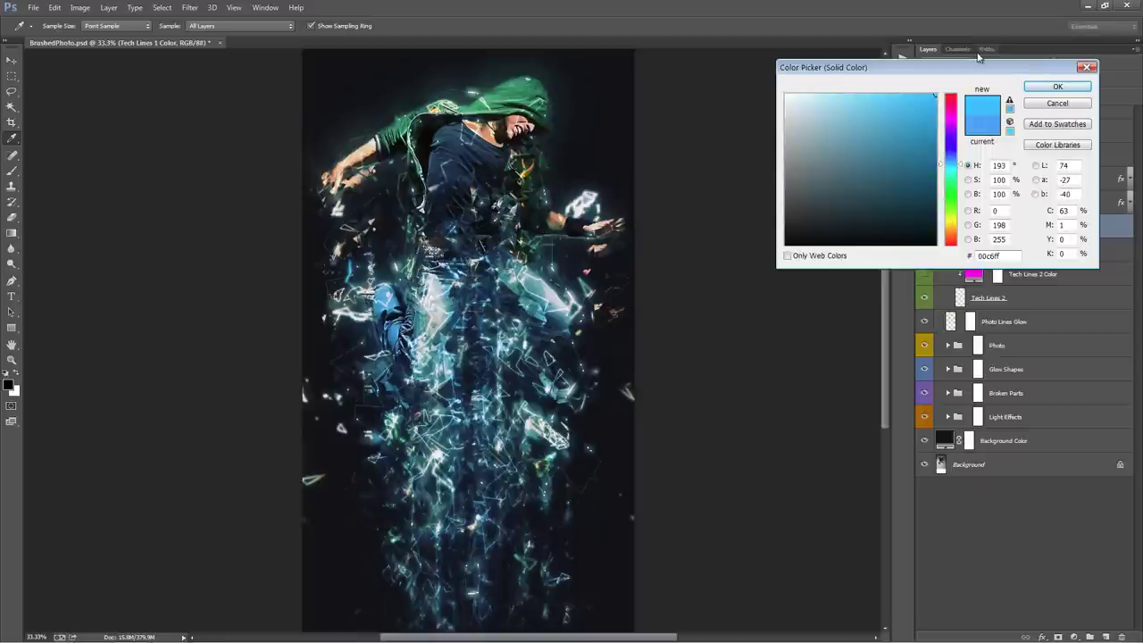
left_click(1058, 85)
key("v")
left_click(1005, 80)
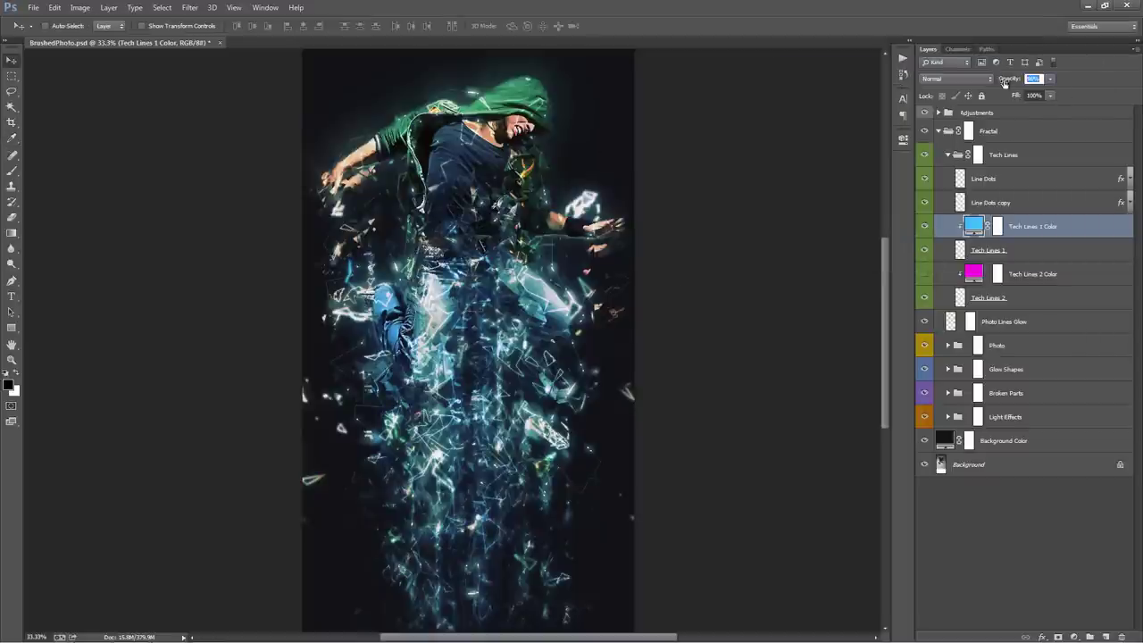
left_click(1026, 247)
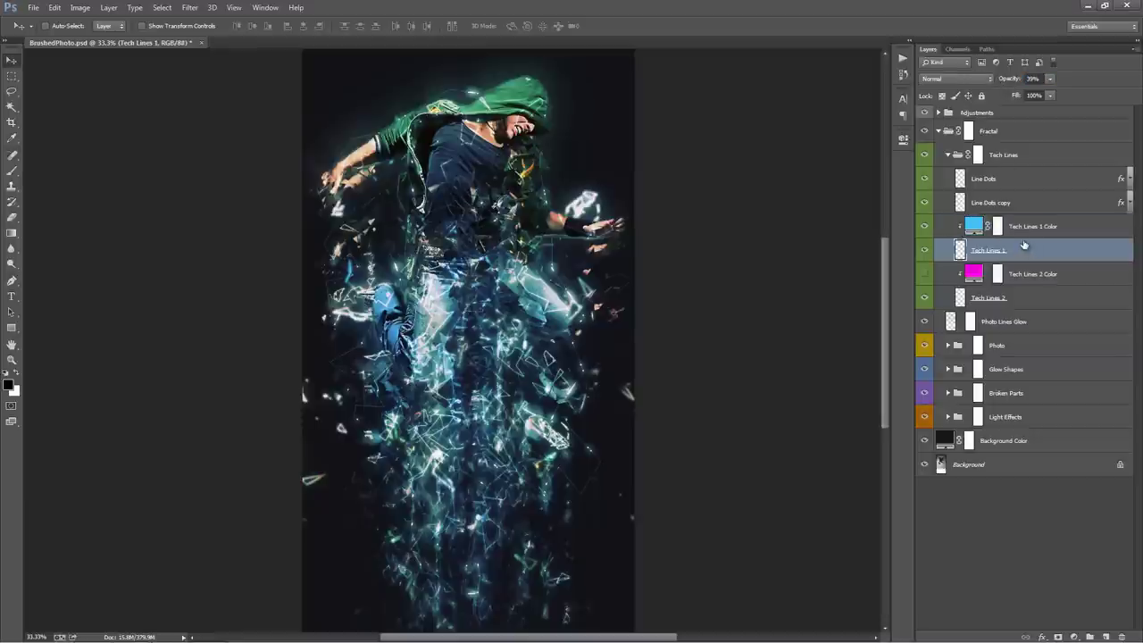
Hide the Tech Lines 1 Color layer and set the Tech Lines 1 layer's opacity to 10%
left_click(925, 226)
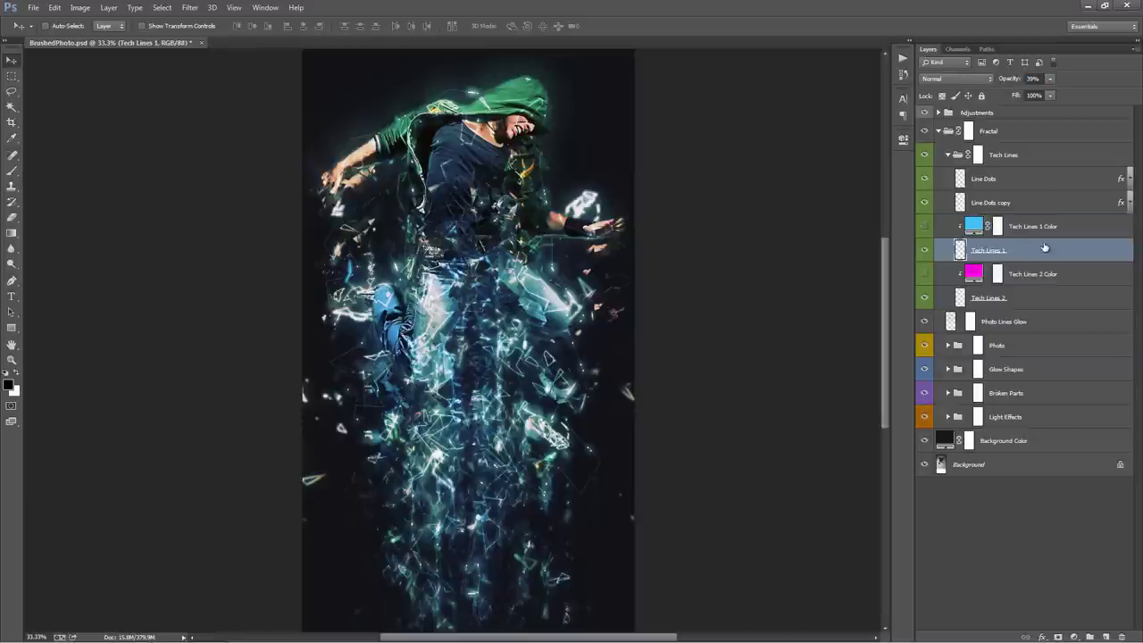
left_click(1033, 79)
type("10")
key("Return")
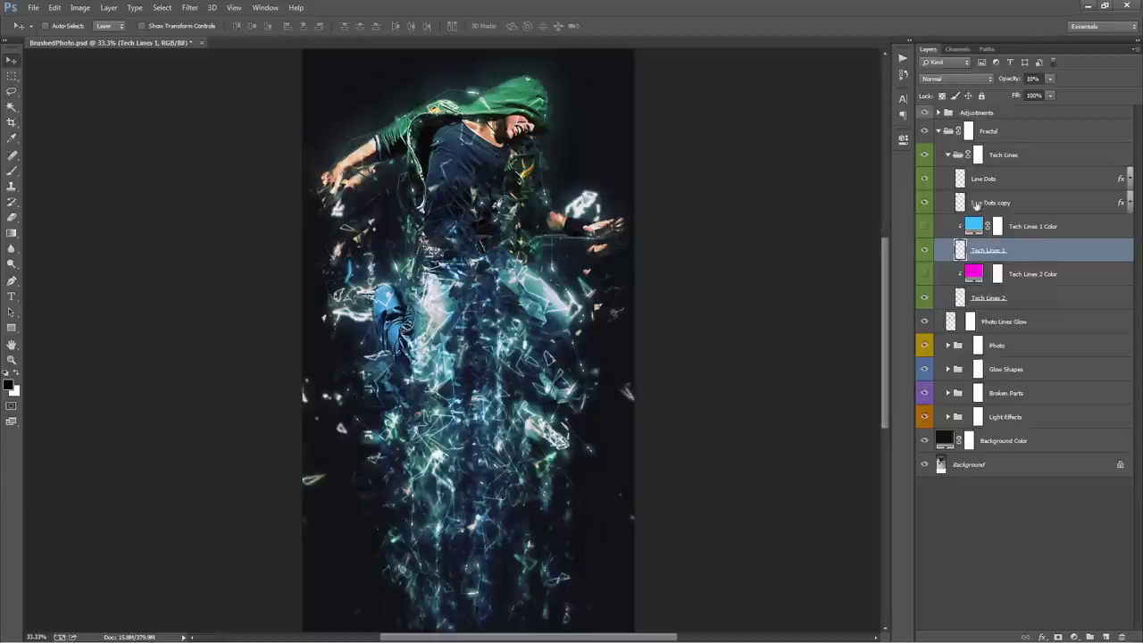
Collapse the Tech Lines group and compare the image with the Photo Lines Glow layer hidden and shown
left_click(951, 154)
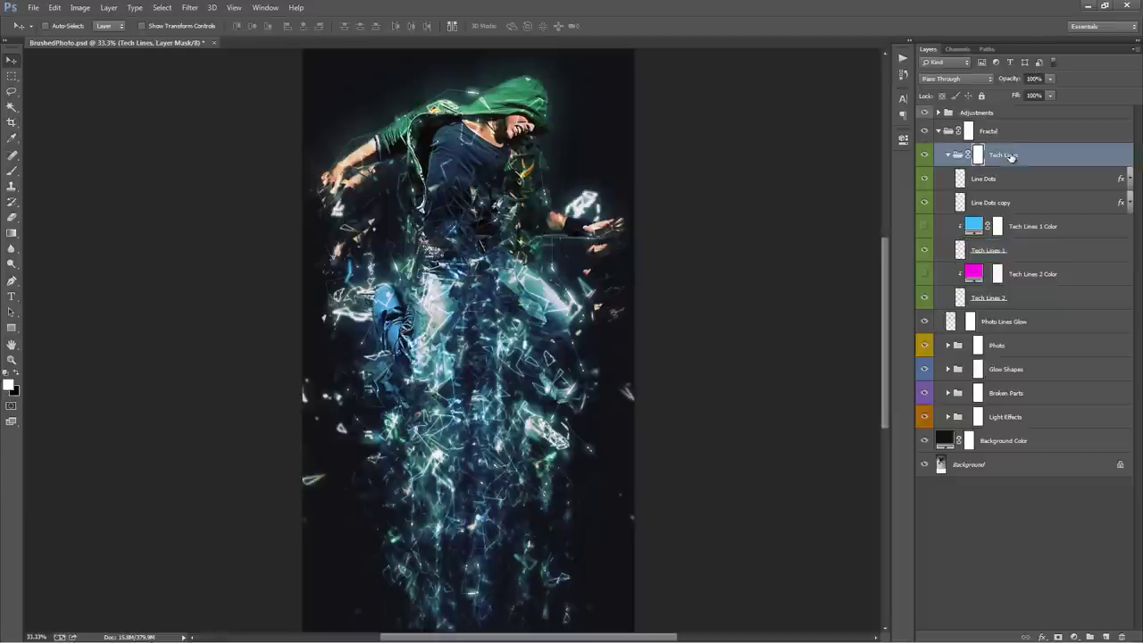
left_click(947, 156)
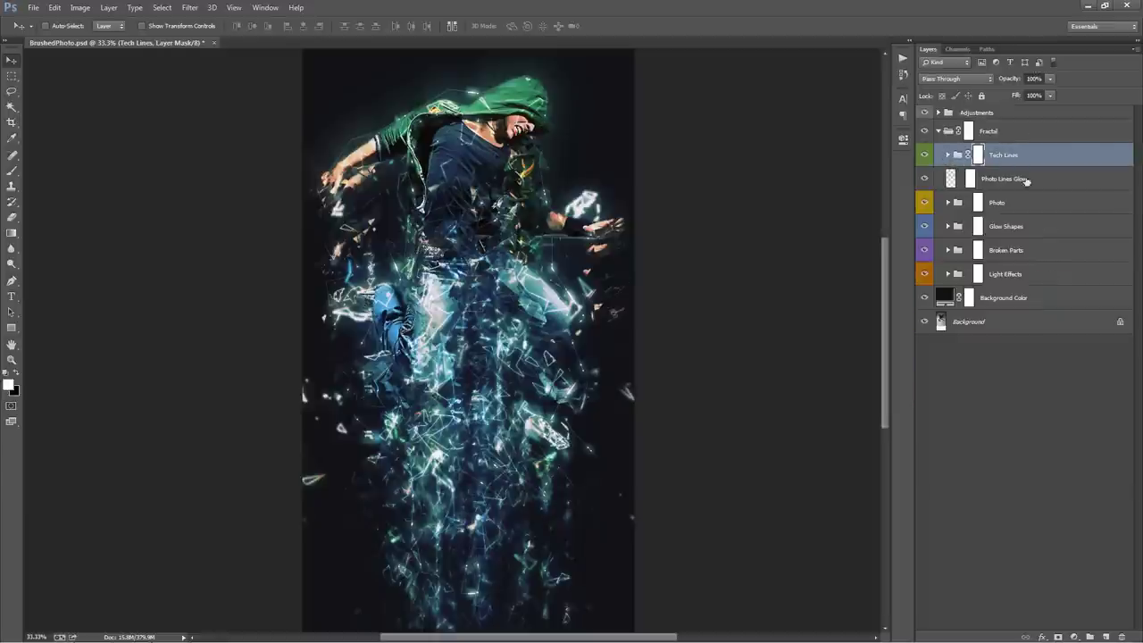
left_click(1100, 186)
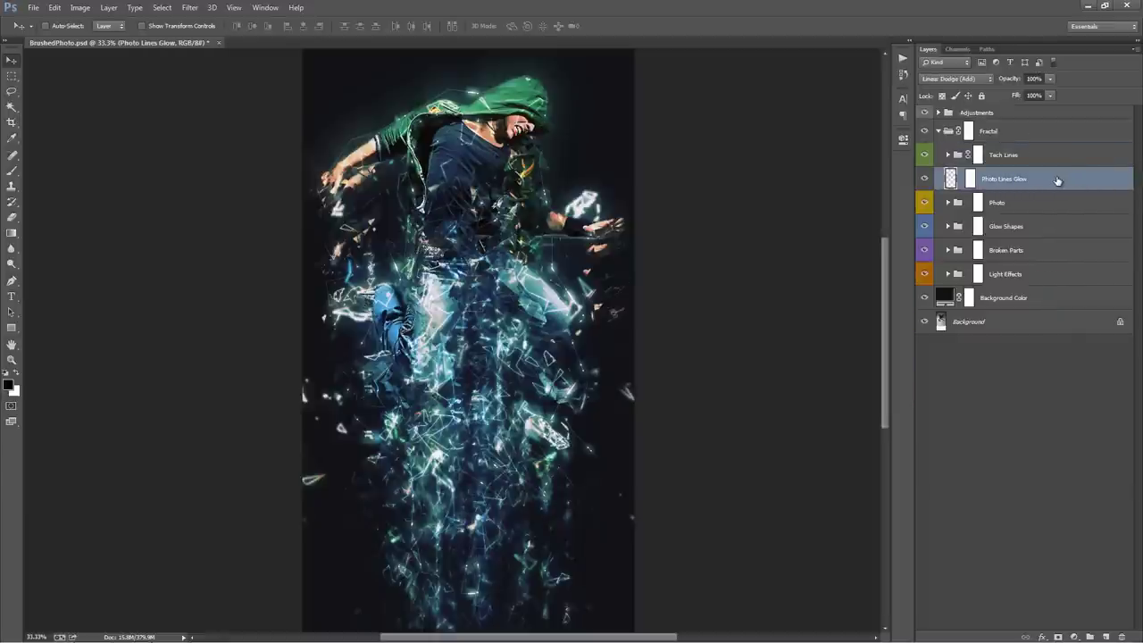
left_click(926, 179)
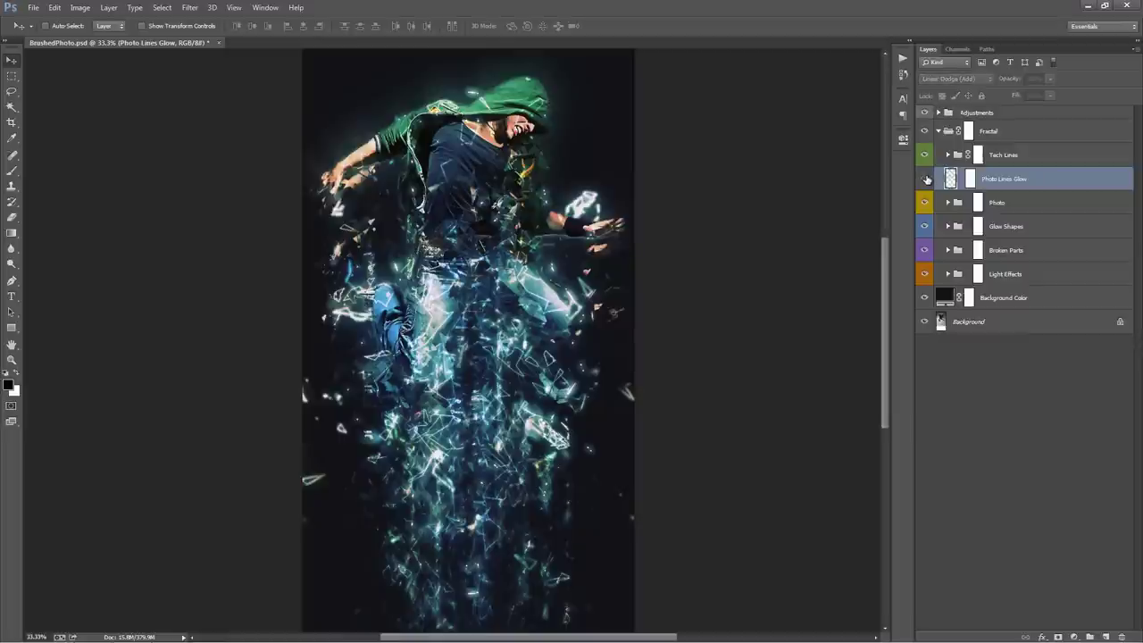
left_click(926, 179)
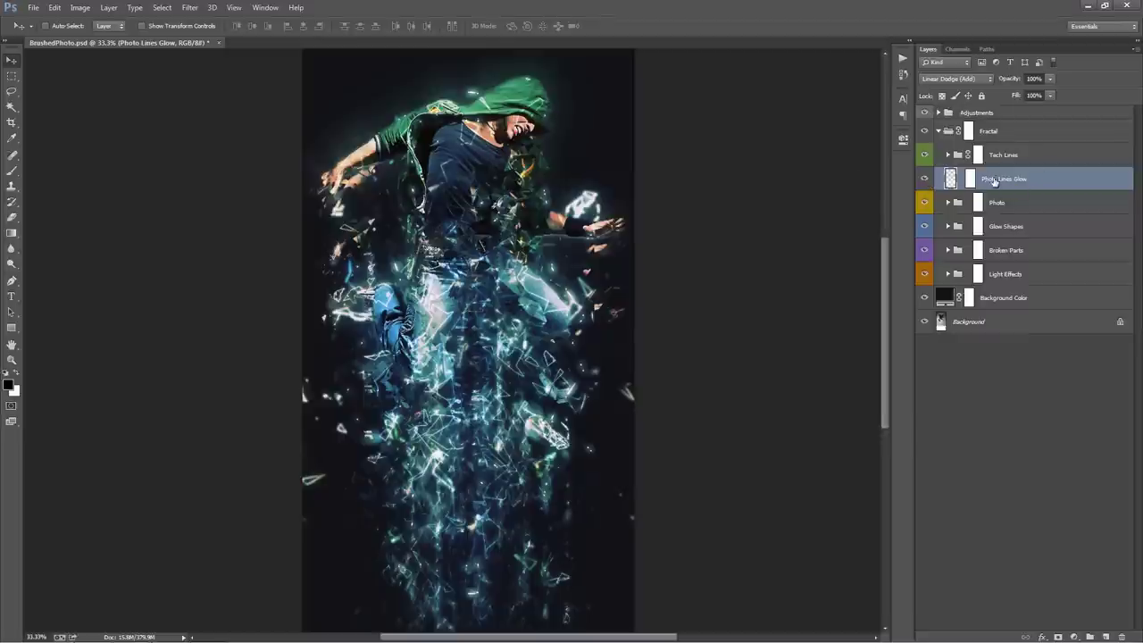
left_click(927, 179)
left_click(927, 179)
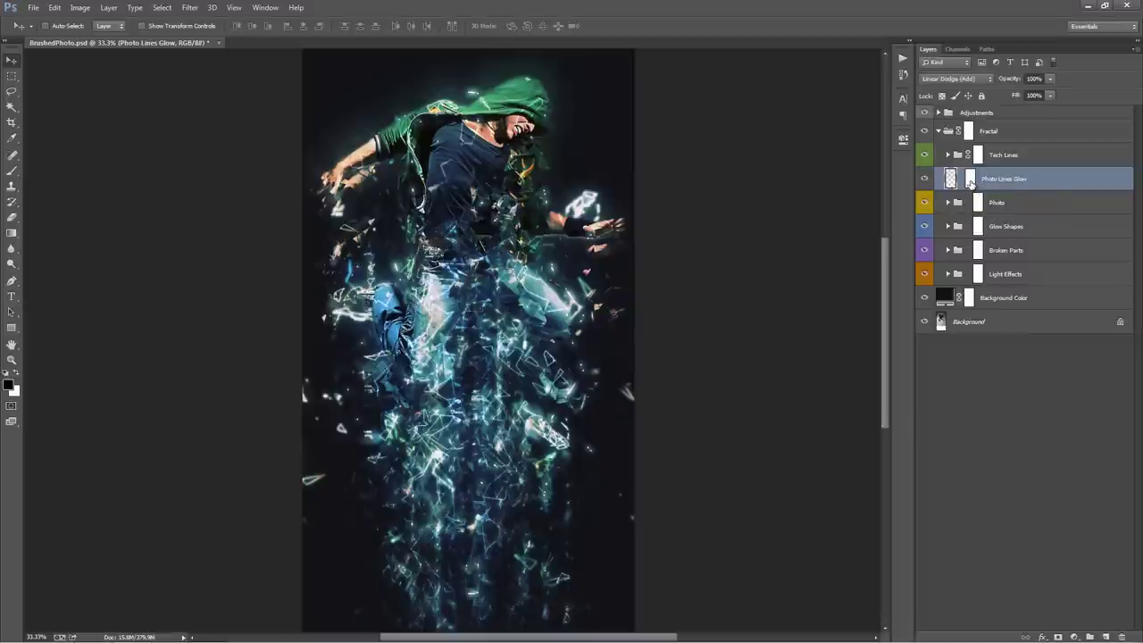
Paint black on the Photo Lines Glow mask over the man's face with a 175 px brush
left_click(971, 182)
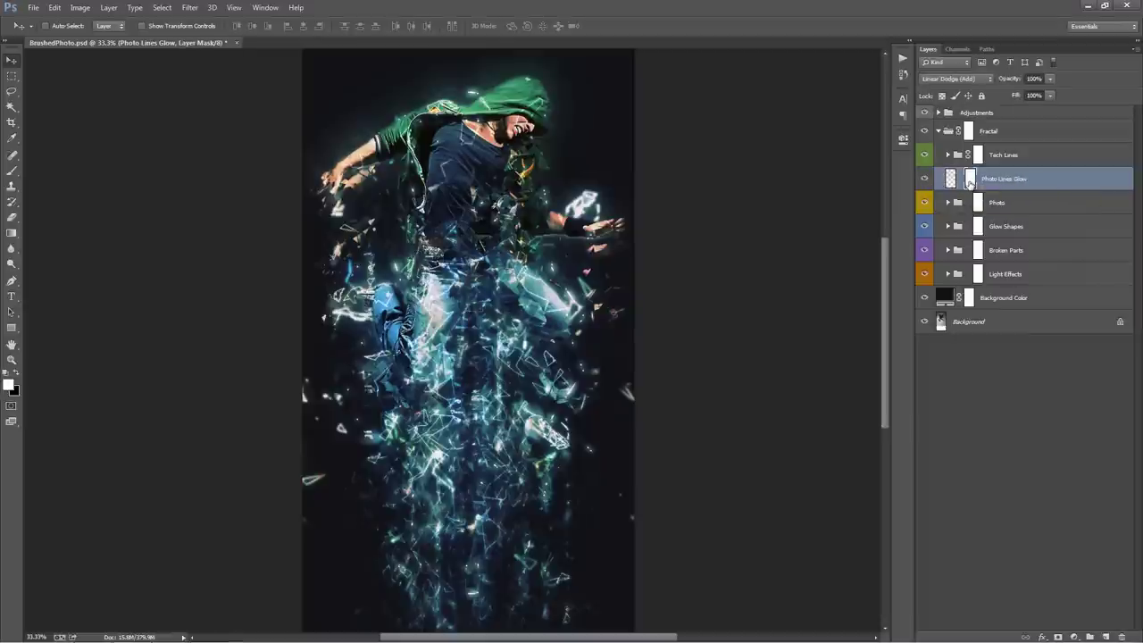
key("b")
left_click(16, 371)
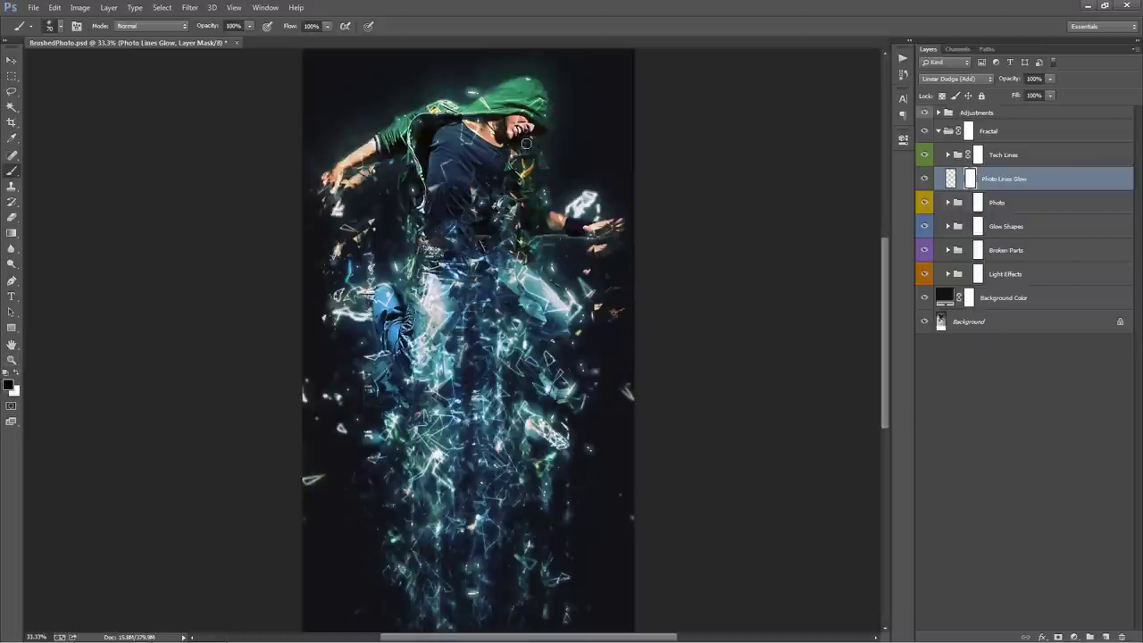
key("bracketright")
key("bracketright")
key("bracketright")
key("bracketright")
key("bracketright")
key("bracketright")
key("bracketright")
key("bracketright")
key("bracketright")
key("bracketright")
mouse_move(516, 130)
left_mouse_down()
mouse_move(536, 108)
mouse_move(497, 99)
mouse_move(526, 125)
mouse_move(473, 146)
mouse_move(466, 132)
mouse_move(495, 166)
mouse_move(479, 116)
mouse_move(511, 145)
left_mouse_up()
key("x")
key("x")
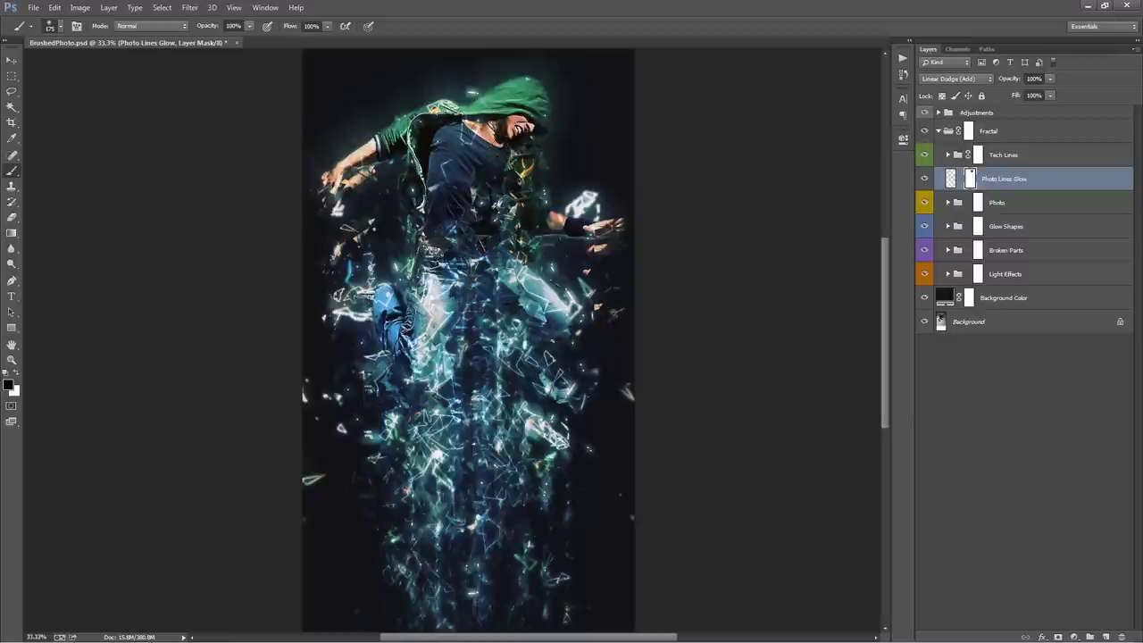
key("ctrl+2")
Compare the image with the Photo group hidden and shown, and expand the group to see its layers
left_click(1014, 208)
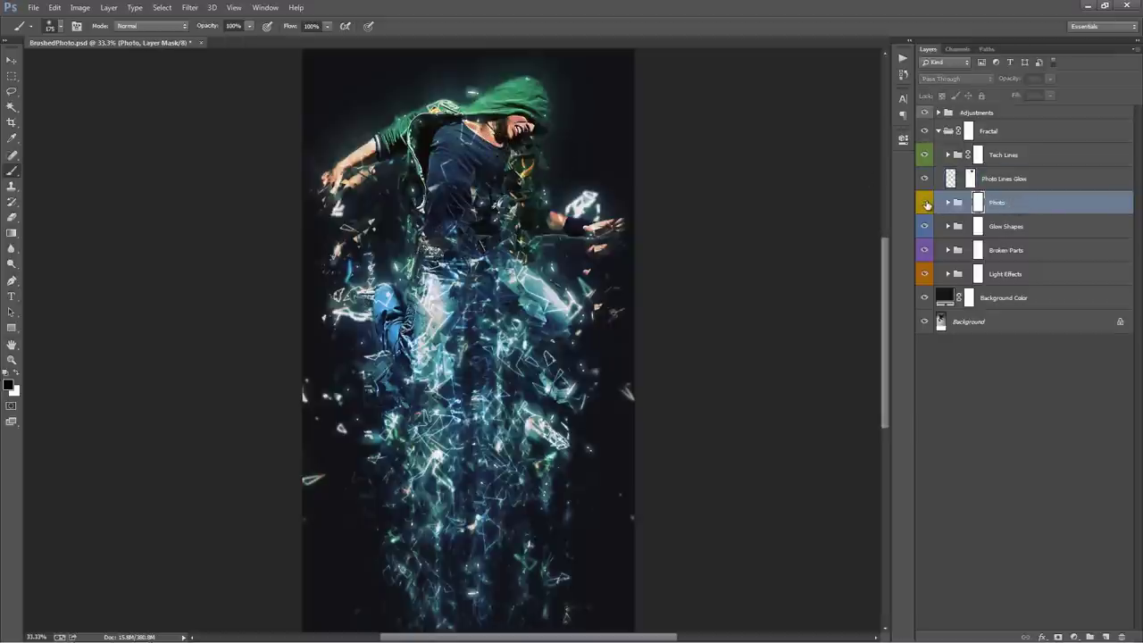
left_click(926, 204)
left_click(926, 205)
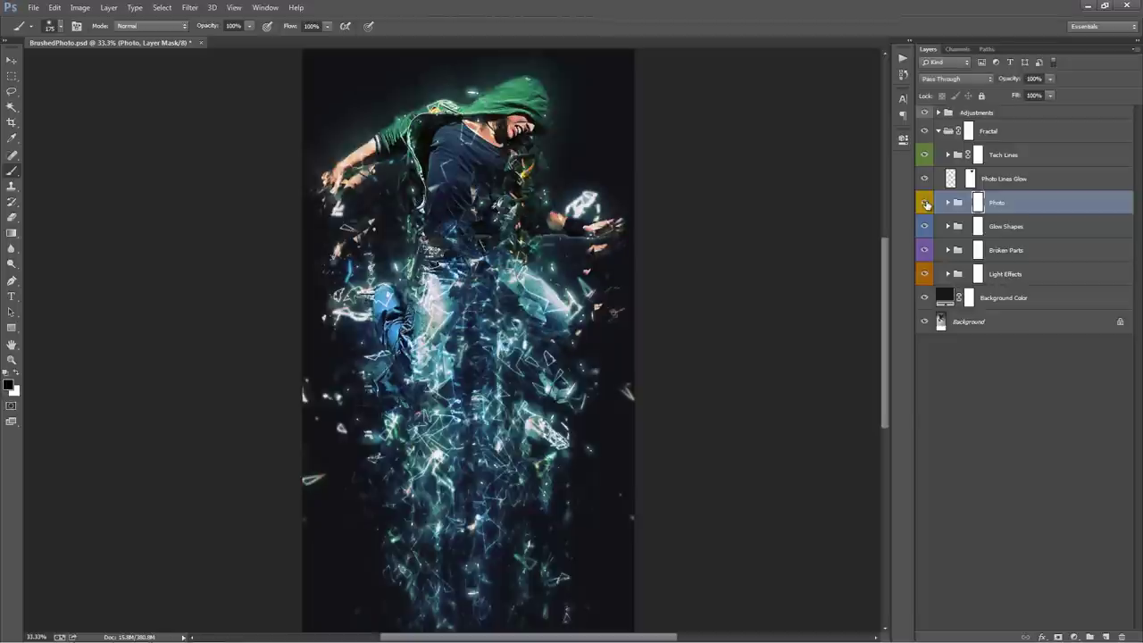
left_click(926, 204)
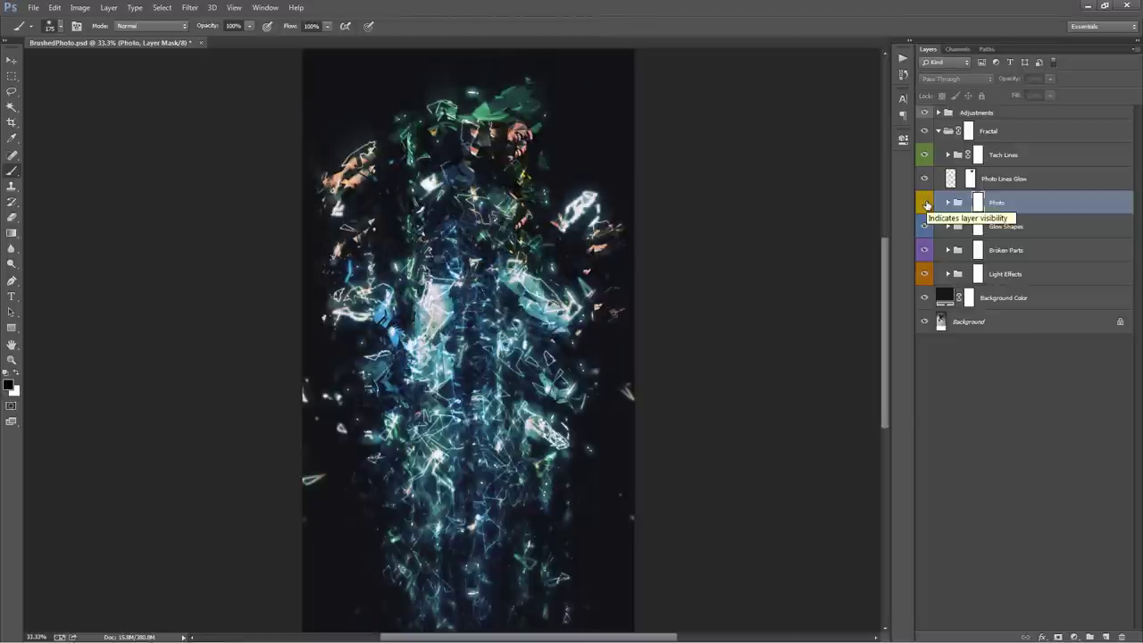
key("v")
left_click(927, 205)
left_click(949, 203)
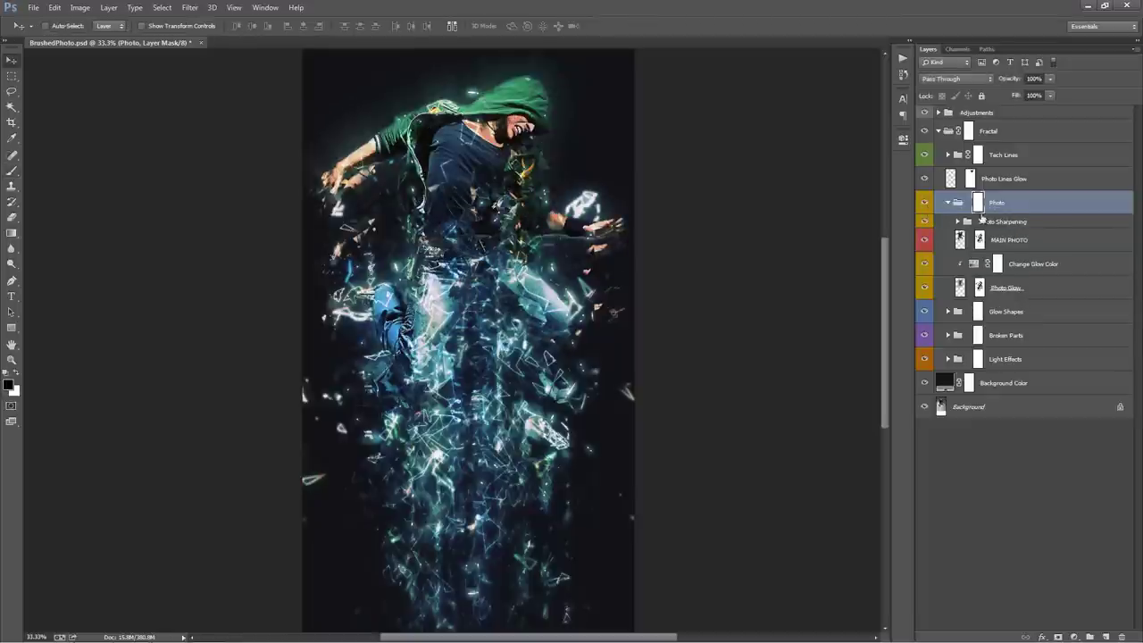
Compare the image with and without the Photo Sharpening group and leave the group hidden
left_click(1046, 224)
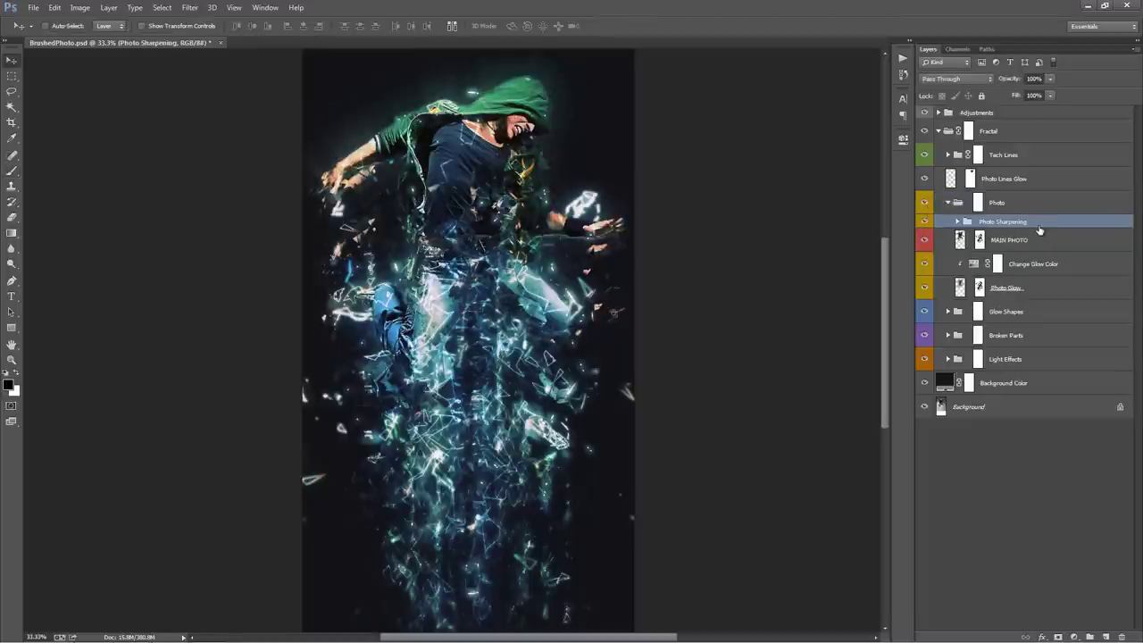
left_click(925, 223)
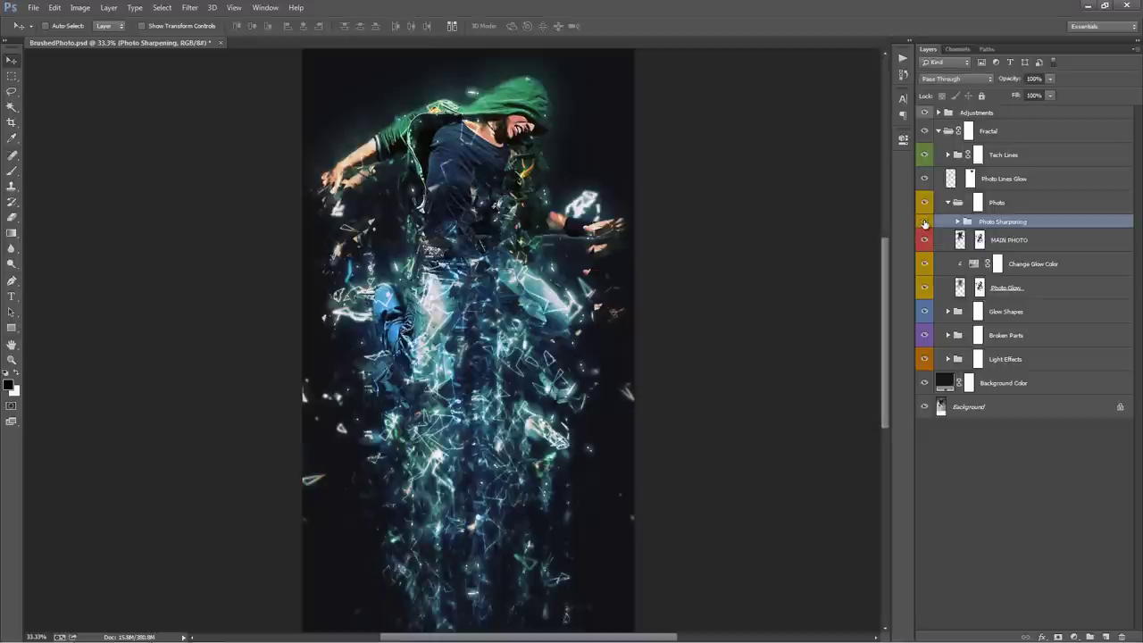
left_click(925, 223)
left_click(925, 222)
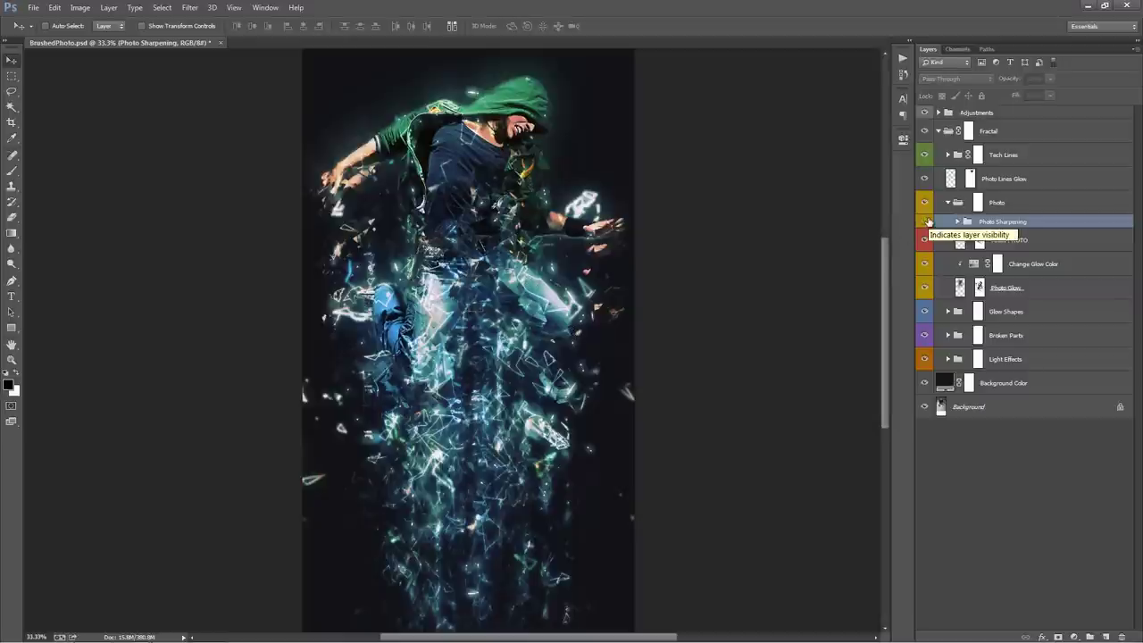
Select the MAIN PHOTO layer, expand the Adjustments group, and show the brush layer briefly to check the covered area
left_click(1049, 255)
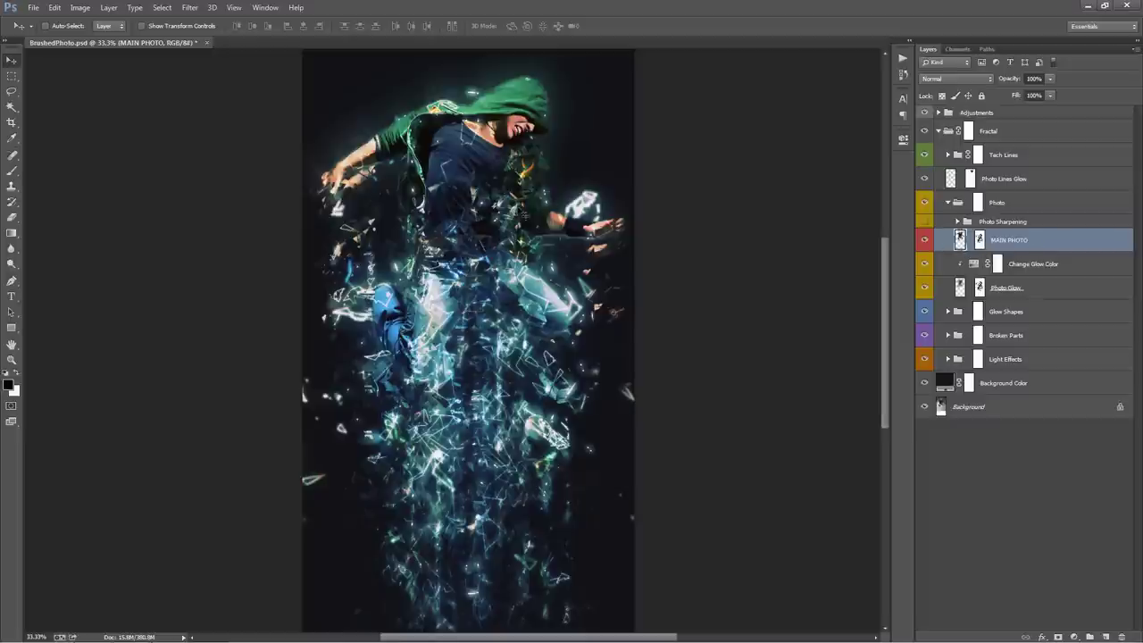
left_click_drag(485, 201, 509, 183)
left_click(938, 113)
left_click(925, 131)
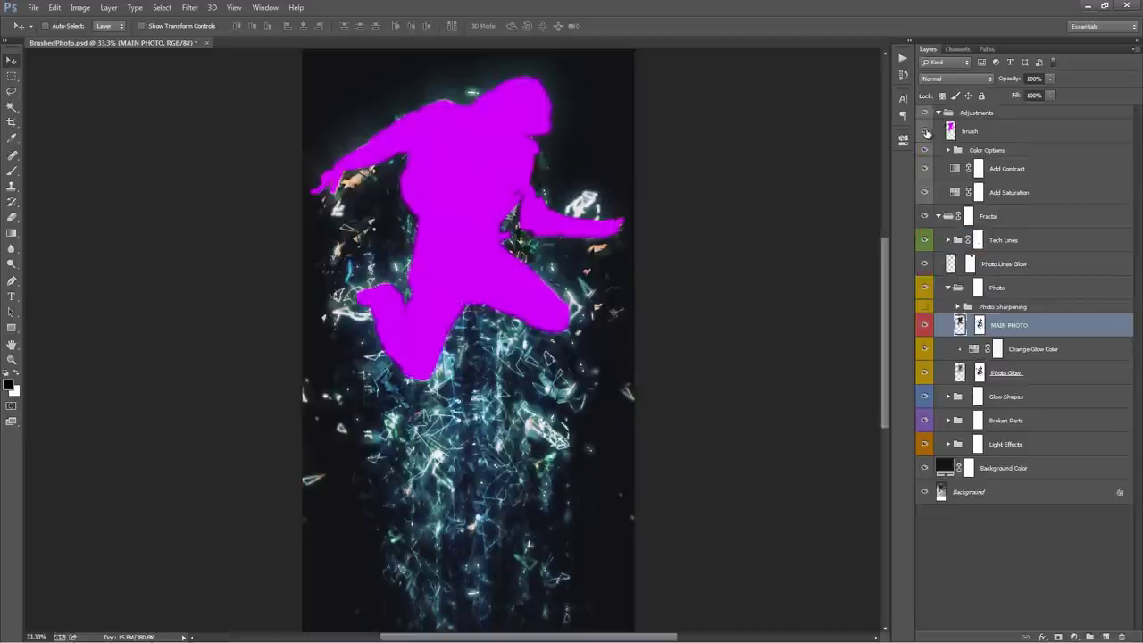
left_click(925, 131)
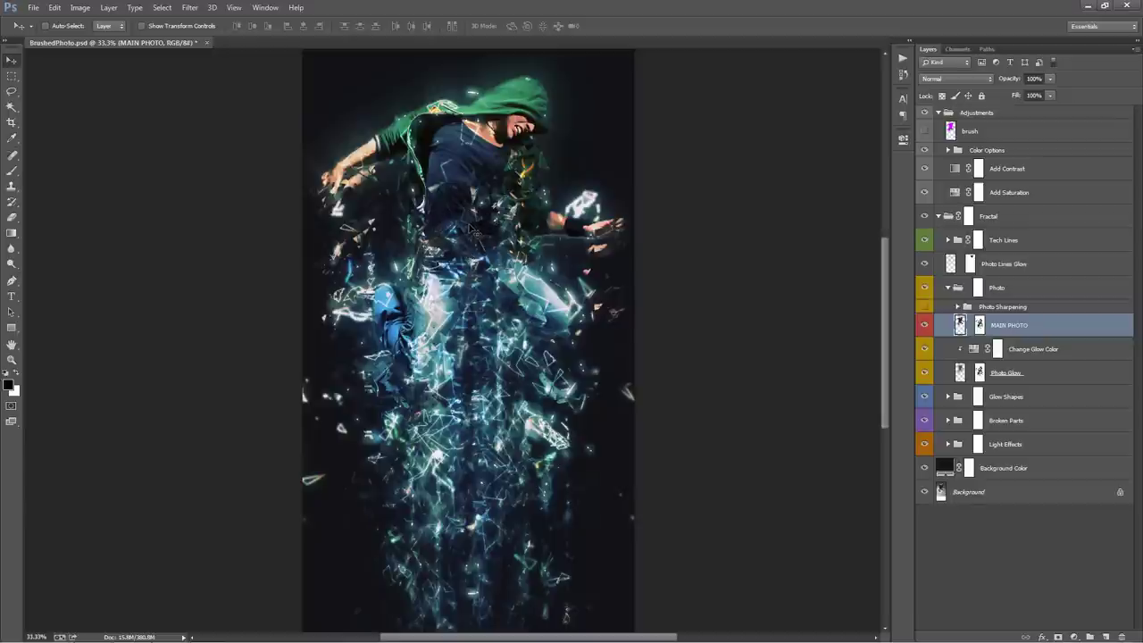
Examine the MAIN PHOTO layer's mask on its own and compare the photo with the mask disabled and enabled
left_click(1034, 309)
left_click(1026, 324)
left_click(980, 325, "alt")
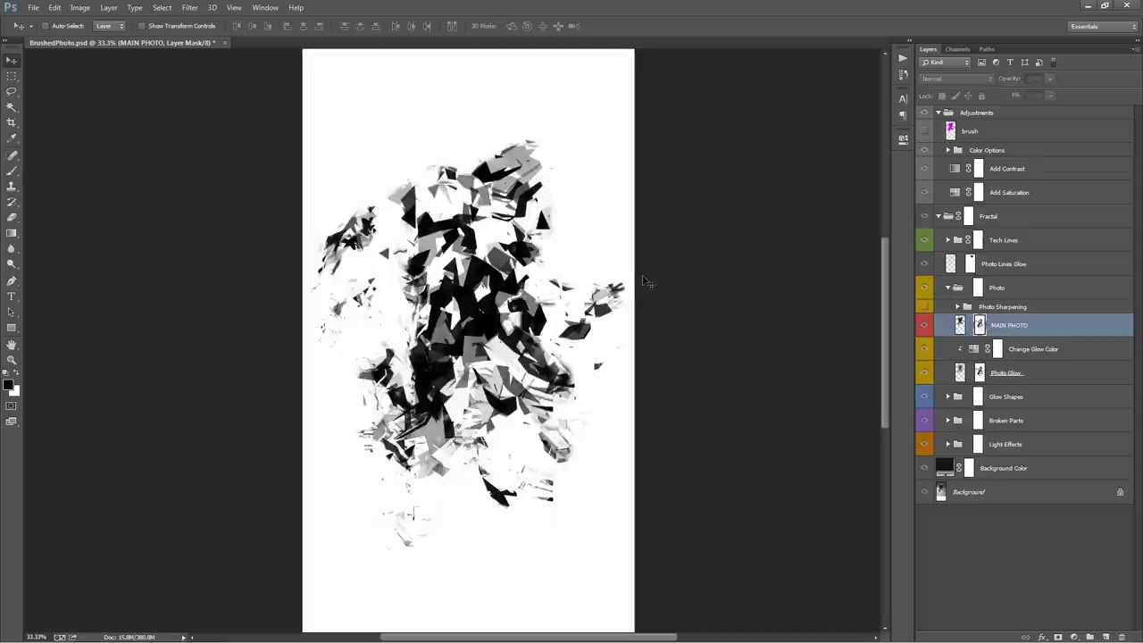
left_click(961, 324)
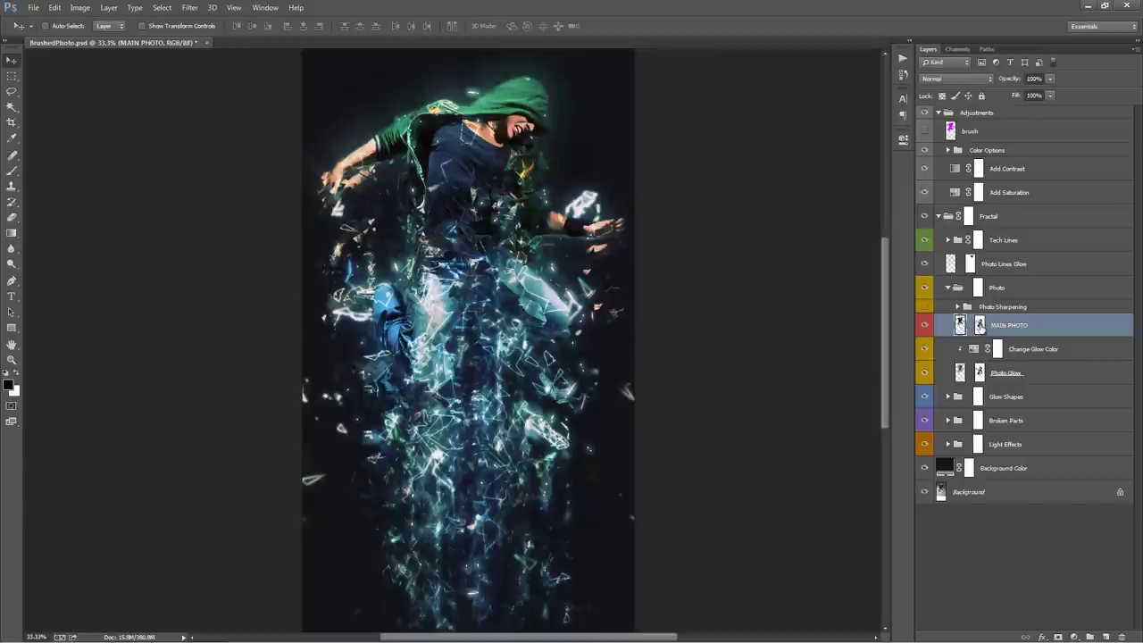
left_click(980, 325, "shift")
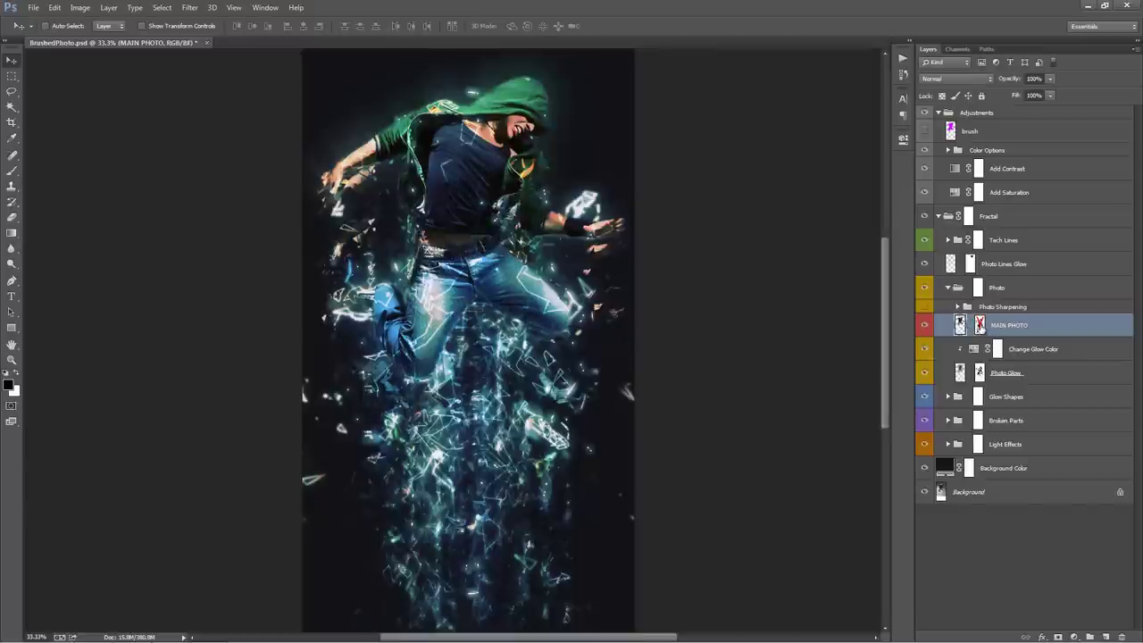
left_click(980, 325)
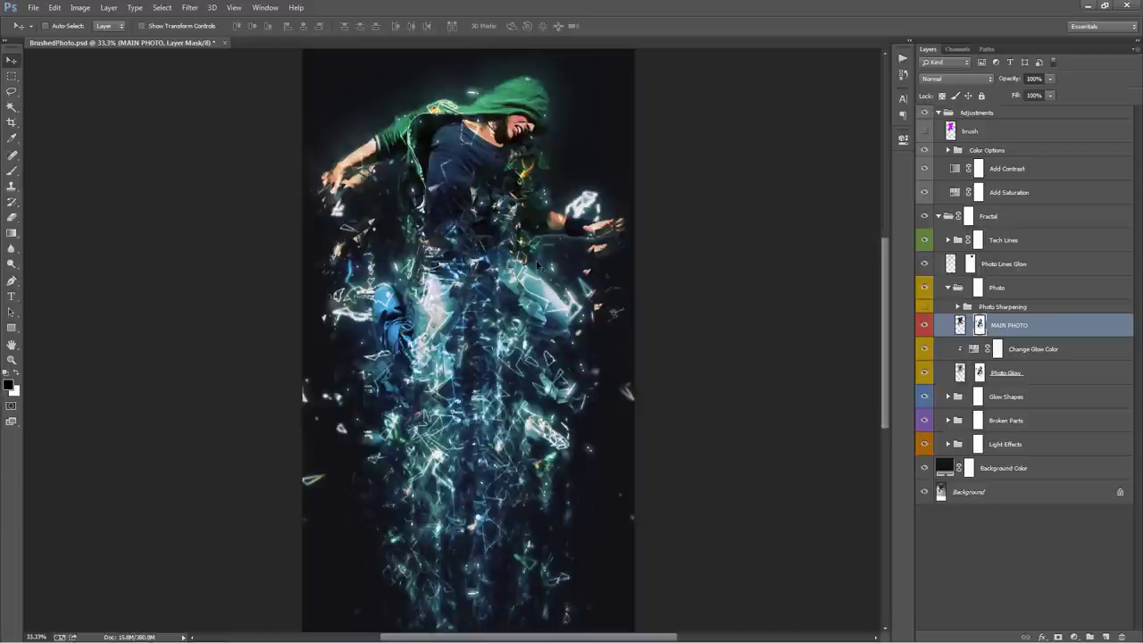
Move the MAIN PHOTO mask independently of the photo to reposition the broken areas on the body
mouse_move(532, 233)
left_mouse_down()
mouse_move(511, 209)
mouse_move(509, 229)
mouse_move(530, 234)
left_mouse_up()
left_click_drag(501, 184, 520, 197)
left_click_drag(525, 172, 525, 168)
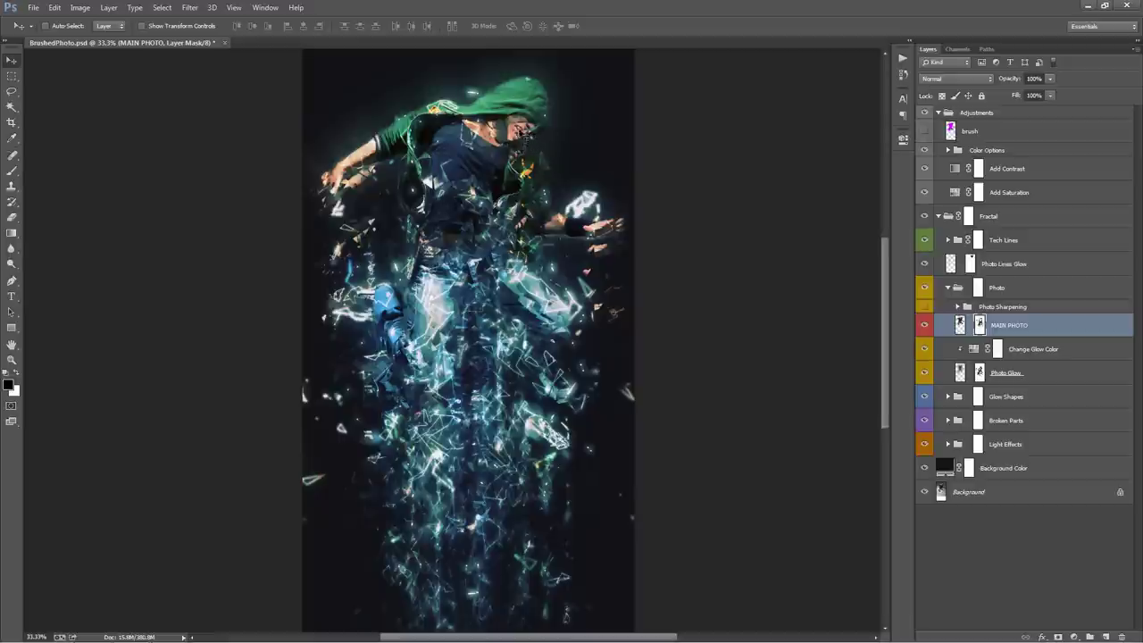
Paint white on the MAIN PHOTO mask over the man's face to restore it, and reselect the layer's image
left_click(1015, 318)
left_click(980, 325)
key("b")
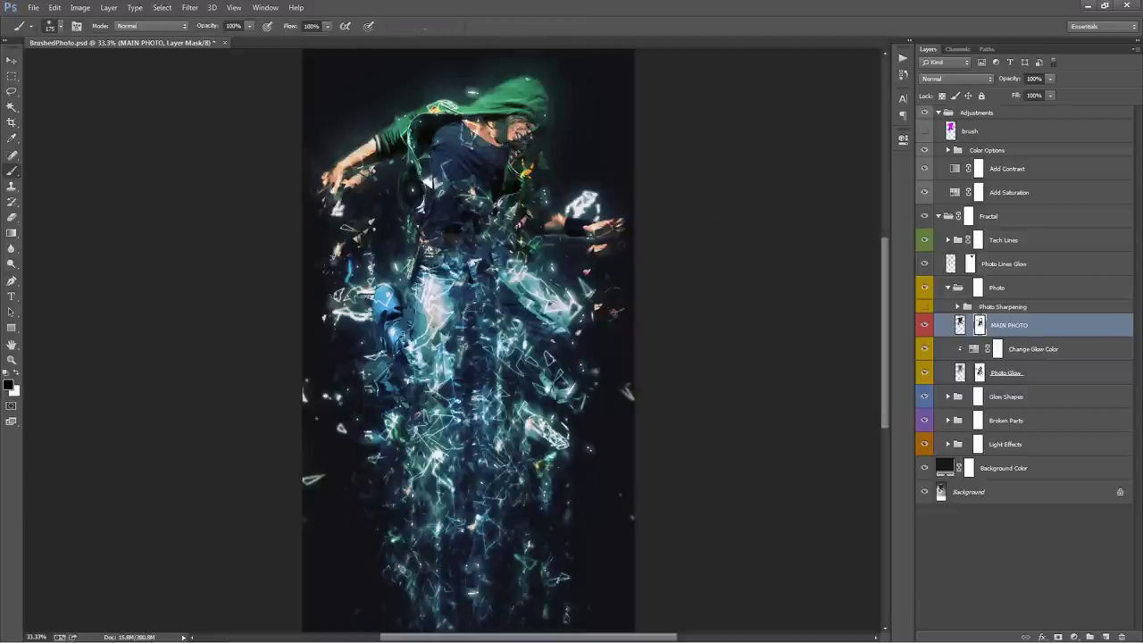
key("x")
left_click_drag(521, 132, 509, 137)
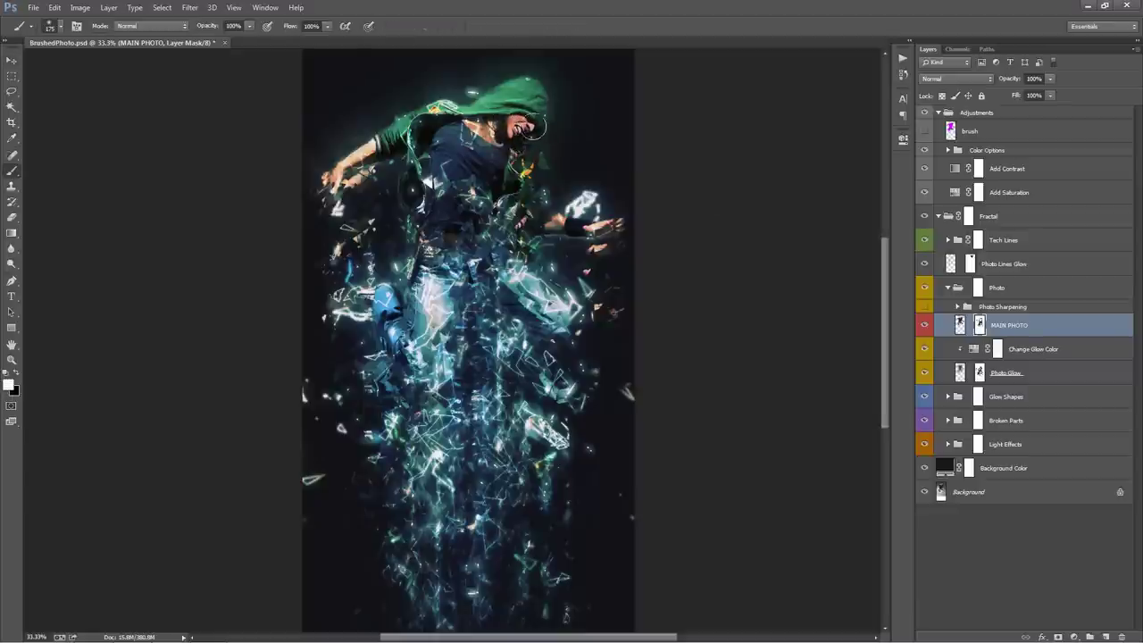
key("v")
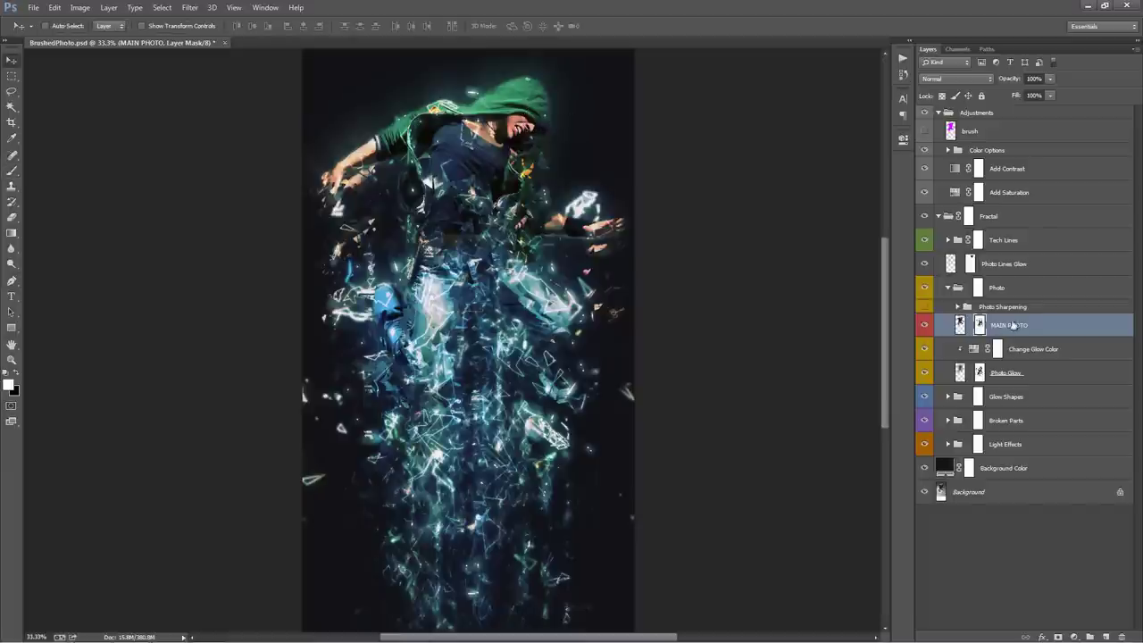
left_click(960, 324)
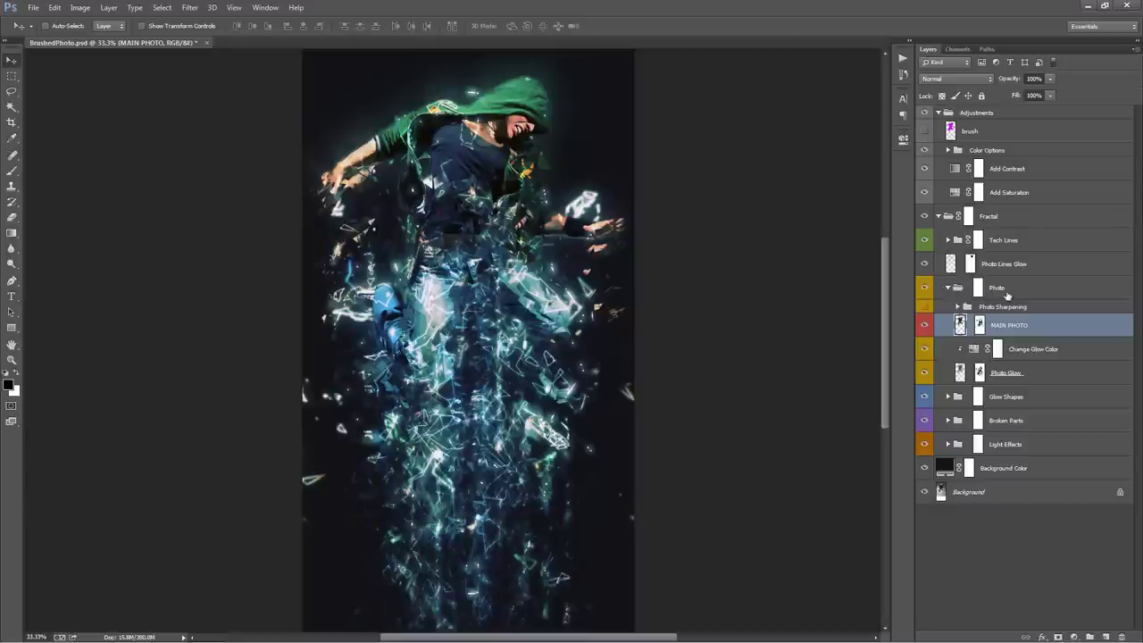
Fill the Photo group's mask with black to hide the whole group, and ready the Brush tool
left_click(980, 291)
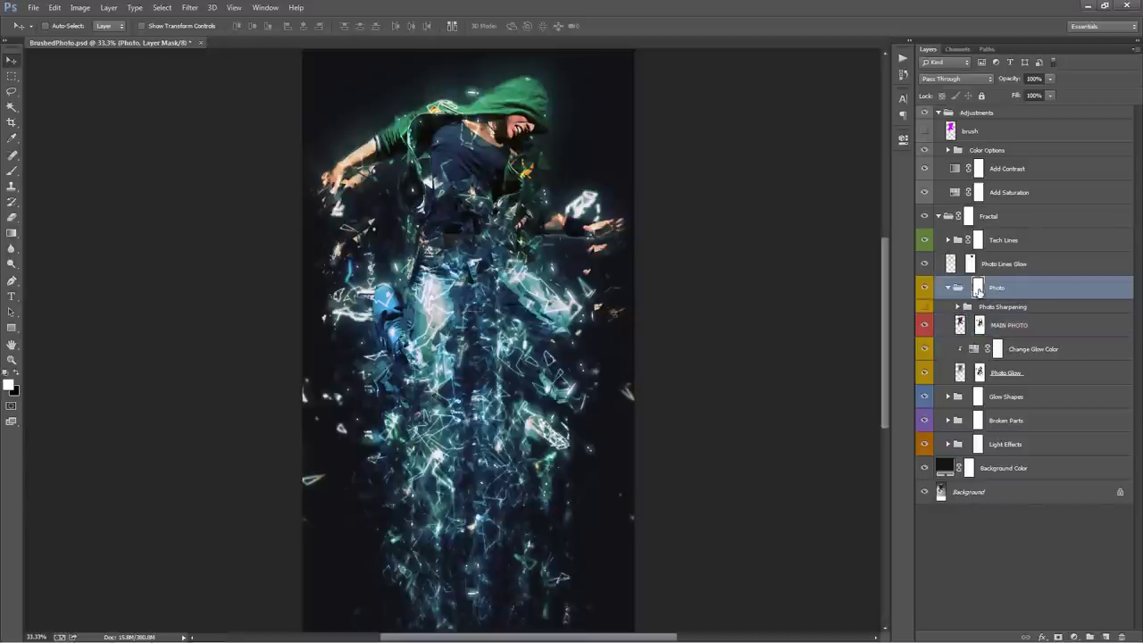
key("z")
key("x")
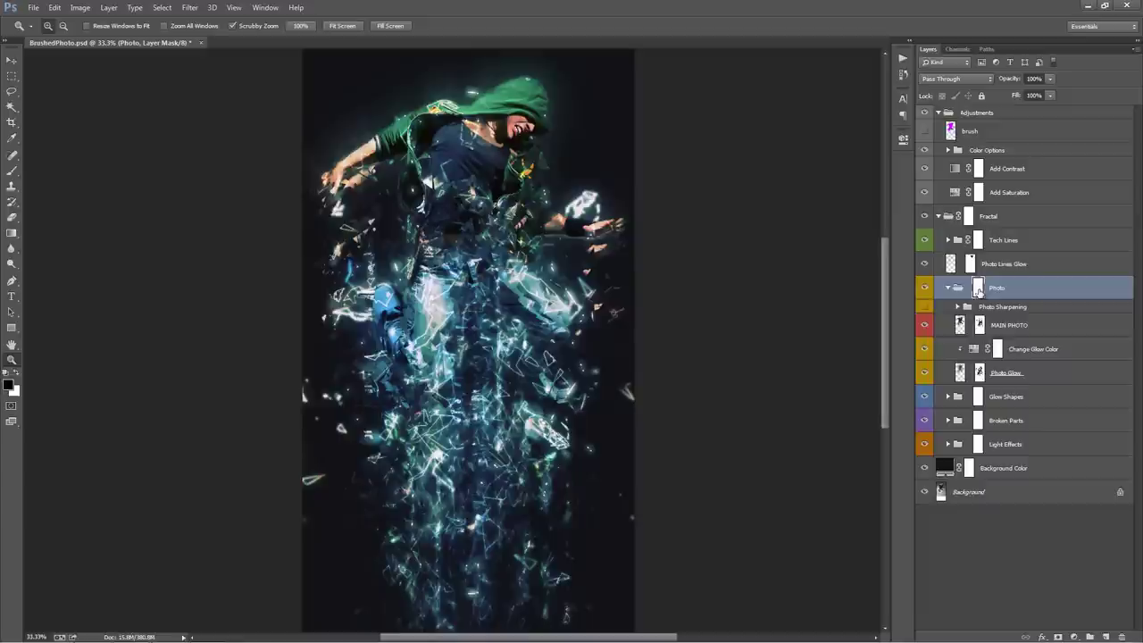
key("alt")
key("alt+BackSpace")
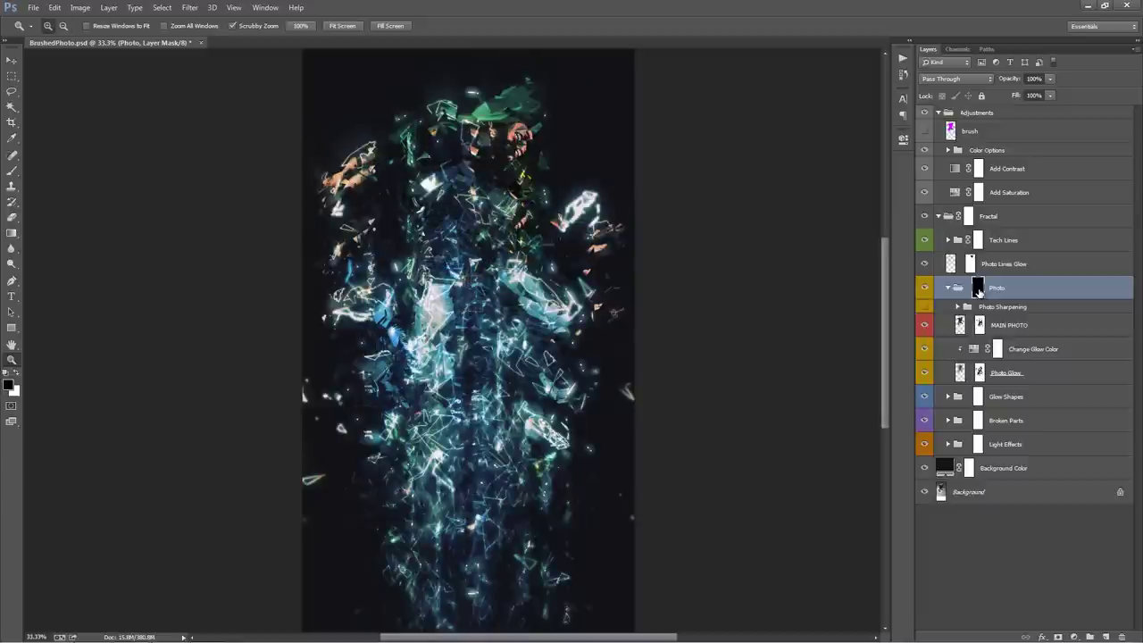
key("v")
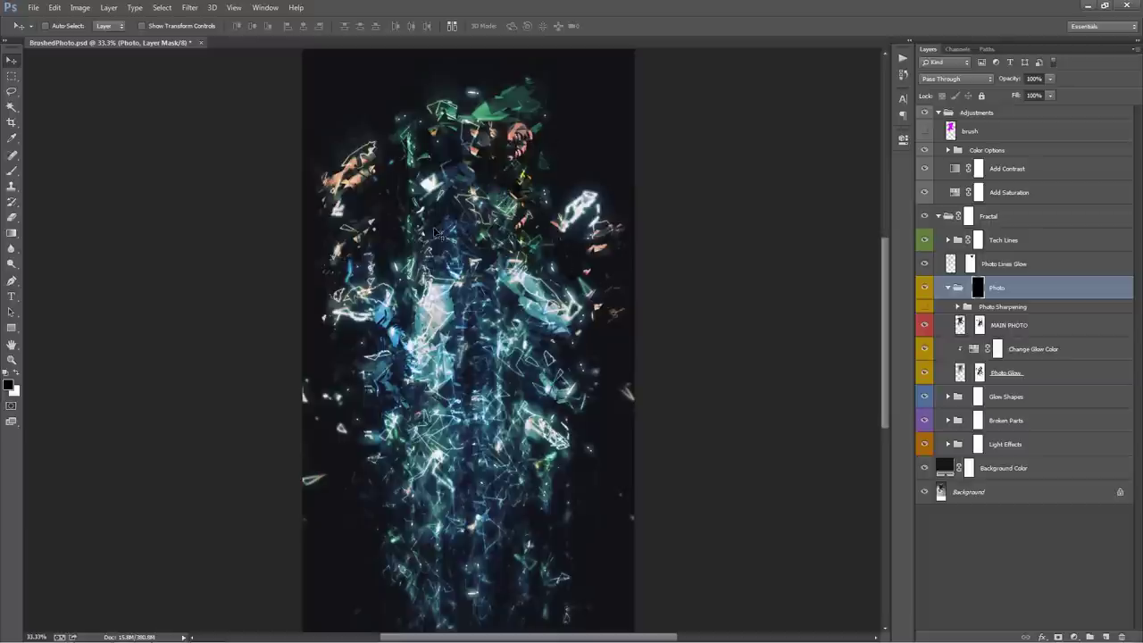
key("b")
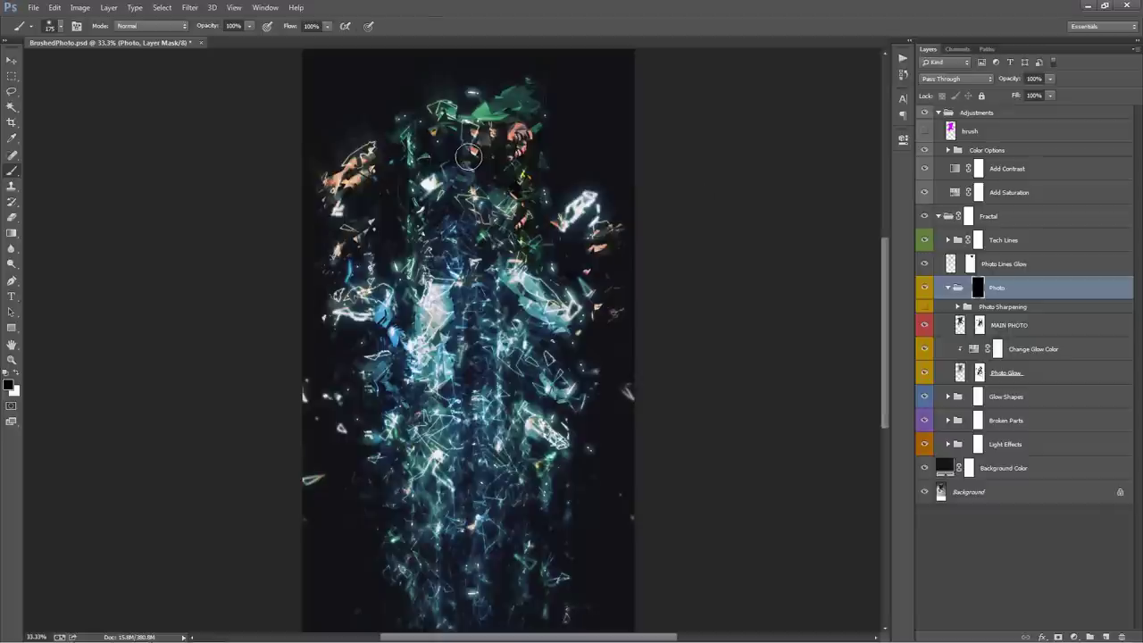
Paint white on the Photo group's mask to reveal the man's head, upper body, both arms and the foot
key("x")
mouse_move(509, 134)
left_mouse_down()
mouse_move(526, 104)
mouse_move(470, 115)
mouse_move(528, 107)
mouse_move(492, 100)
mouse_move(358, 131)
left_mouse_up()
mouse_move(534, 305)
left_mouse_down()
mouse_move(455, 213)
mouse_move(473, 208)
mouse_move(504, 241)
mouse_move(458, 253)
mouse_move(494, 235)
mouse_move(456, 233)
mouse_move(490, 270)
mouse_move(482, 233)
mouse_move(480, 252)
mouse_move(463, 244)
mouse_move(569, 229)
left_mouse_up()
left_click_drag(340, 278, 348, 303)
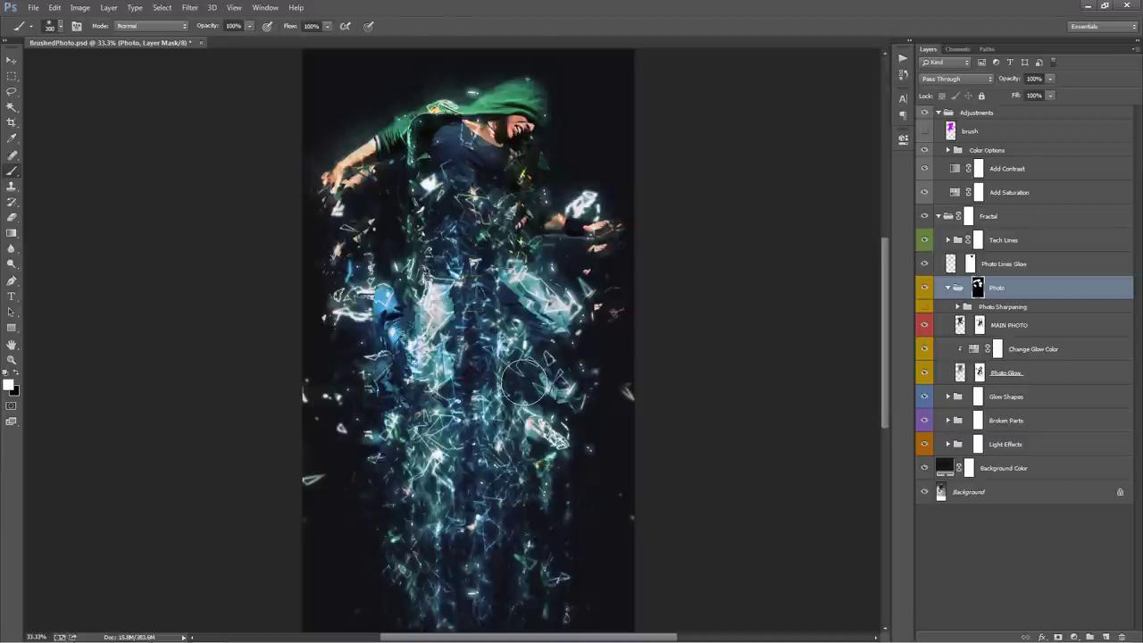
key("v")
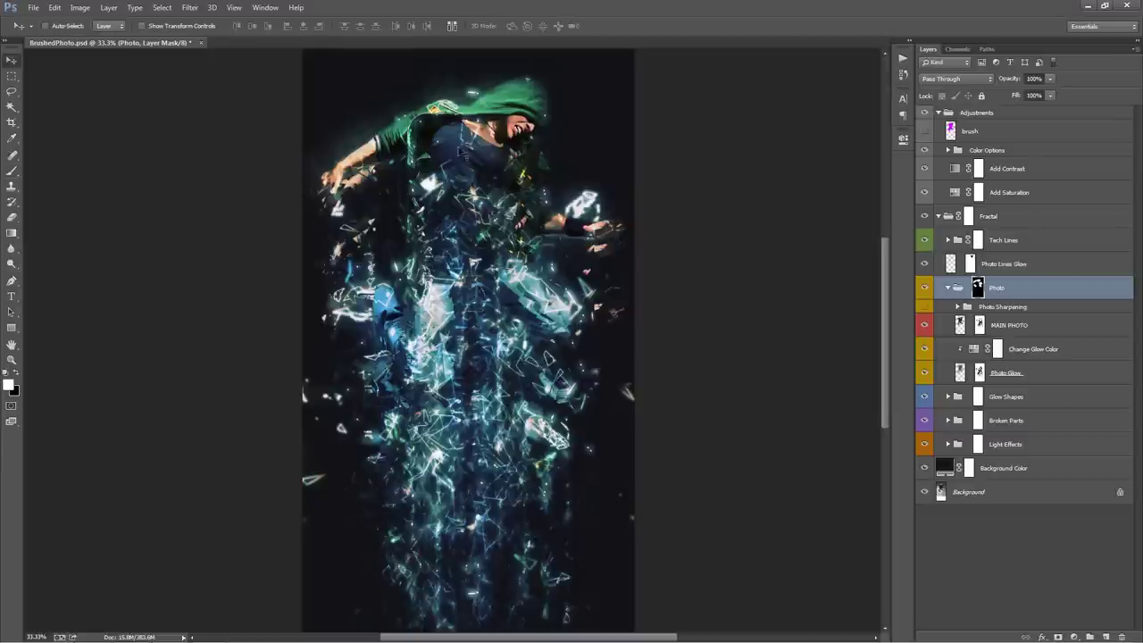
key("b")
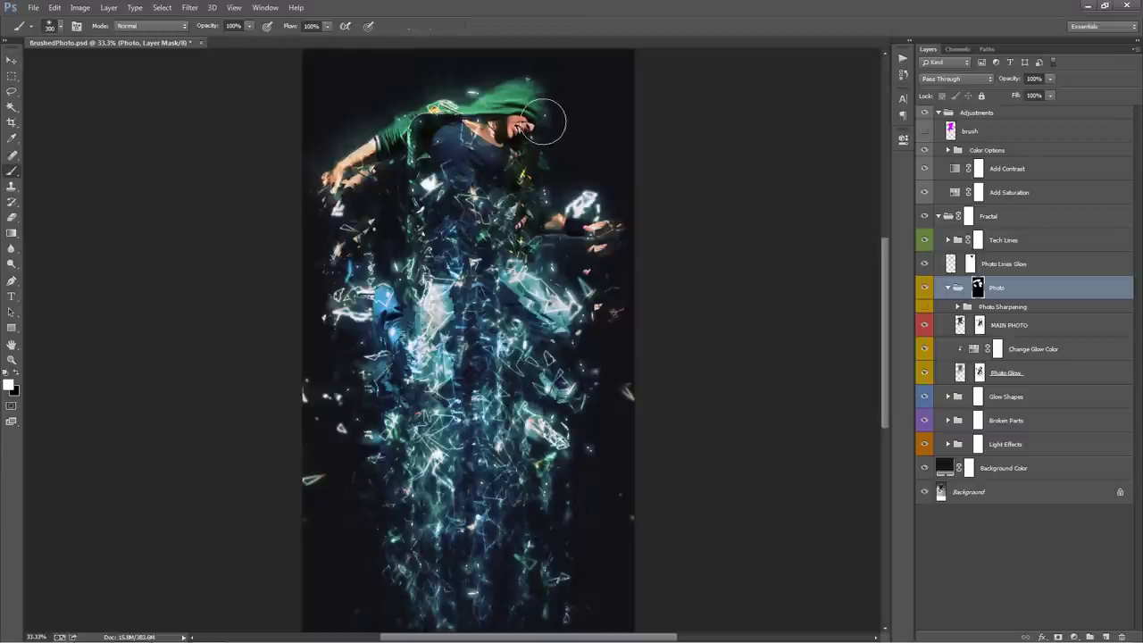
key("v")
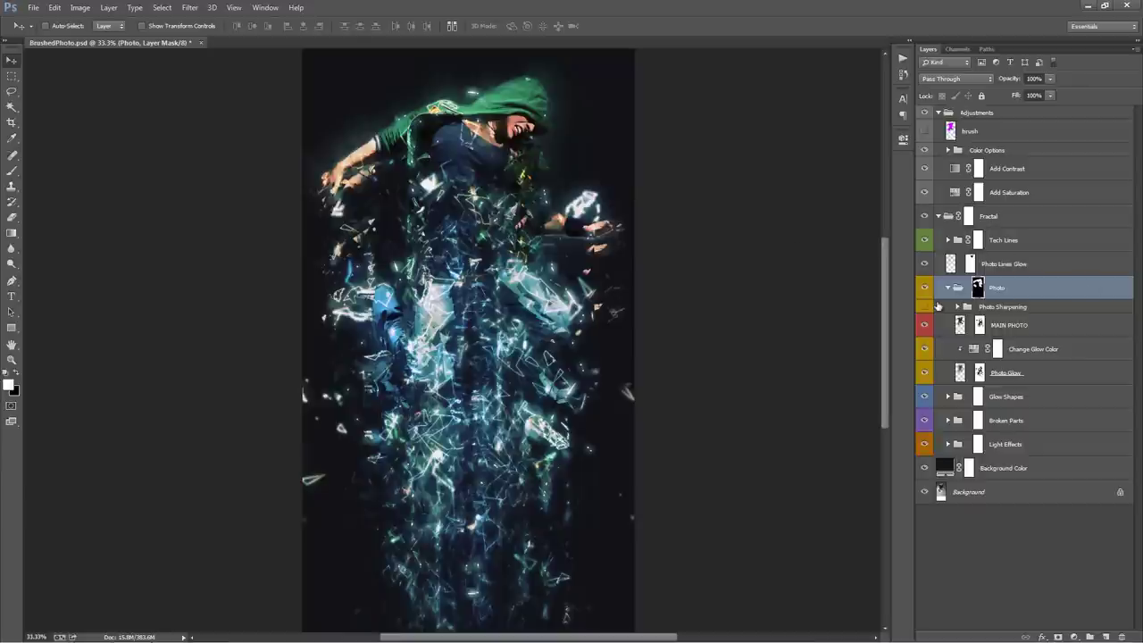
Compare the image with the Photo Glow layer hidden and shown
left_click(1043, 350)
left_click(1029, 371)
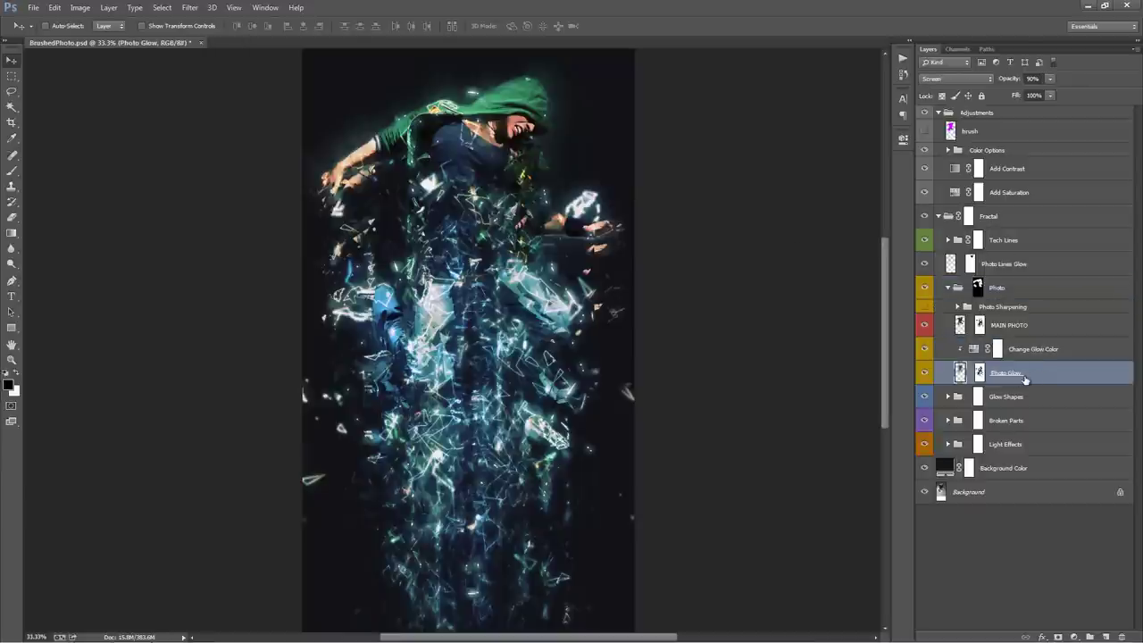
left_click(926, 373)
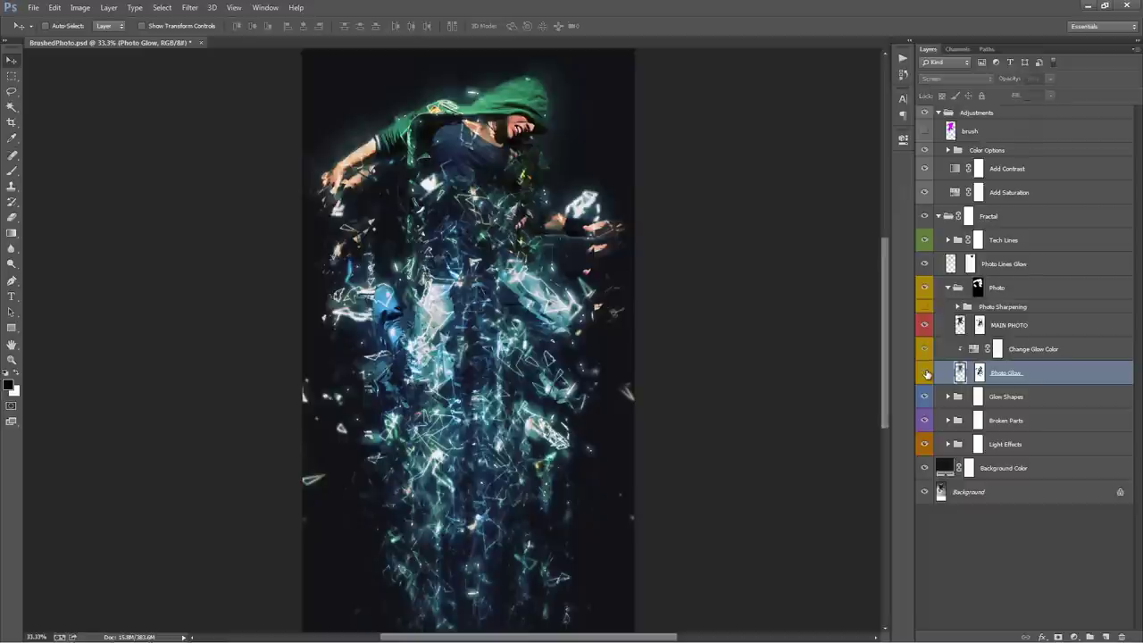
left_click(926, 374)
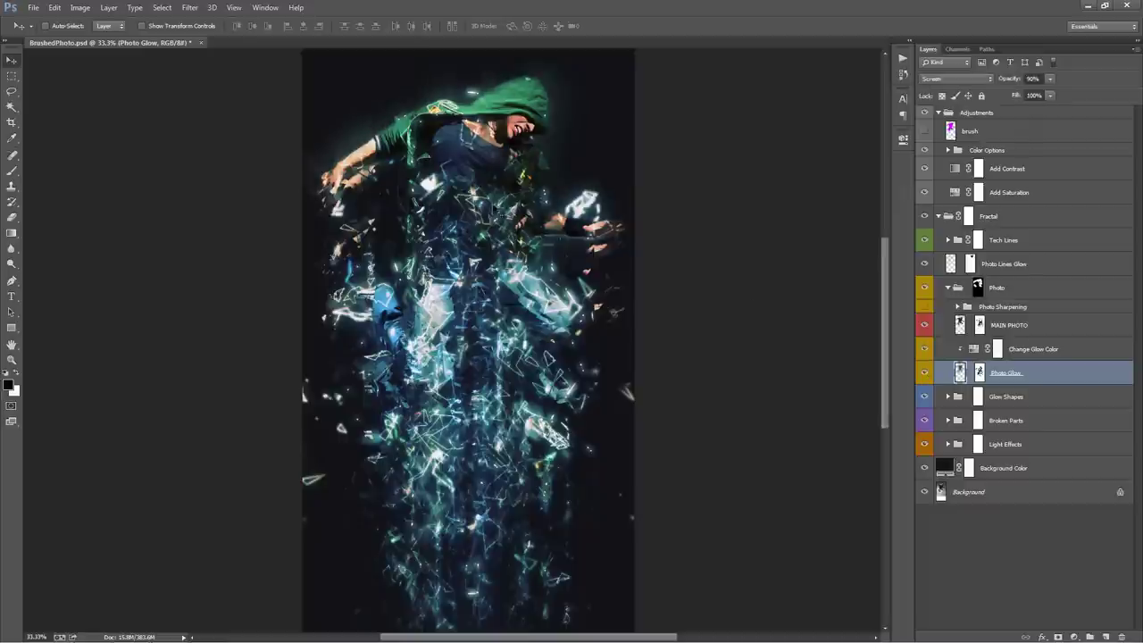
left_click(924, 373)
left_click(925, 374)
Set the Change Glow Color adjustment's hue to +4 and saturation to +50
double_click(975, 349)
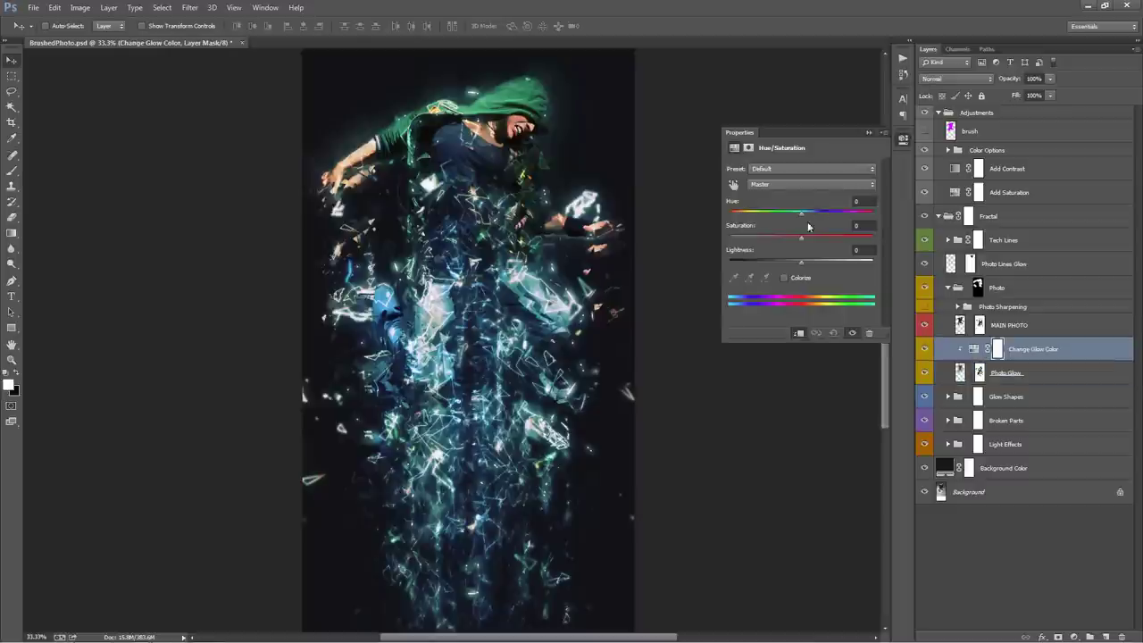
mouse_move(807, 241)
left_mouse_down()
mouse_move(849, 247)
mouse_move(839, 244)
mouse_move(855, 209)
mouse_move(867, 215)
mouse_move(745, 218)
mouse_move(806, 222)
left_mouse_up()
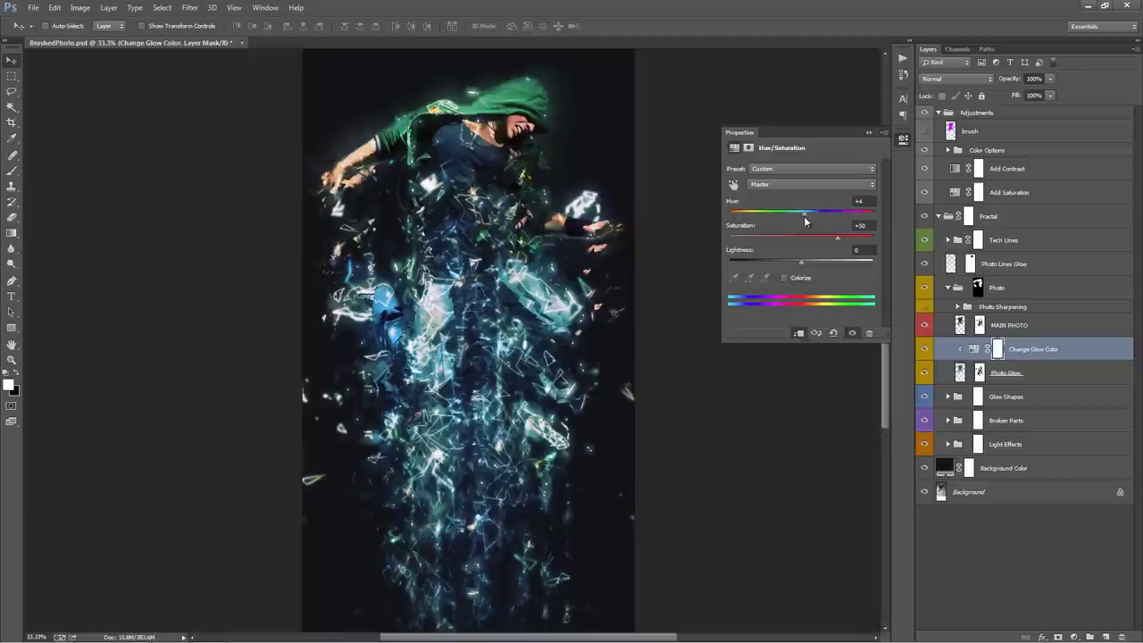
left_click(869, 134)
Hide the Broken Parts and Light Effects groups and expand the Glow Shapes group to list its layers
left_click(1043, 297)
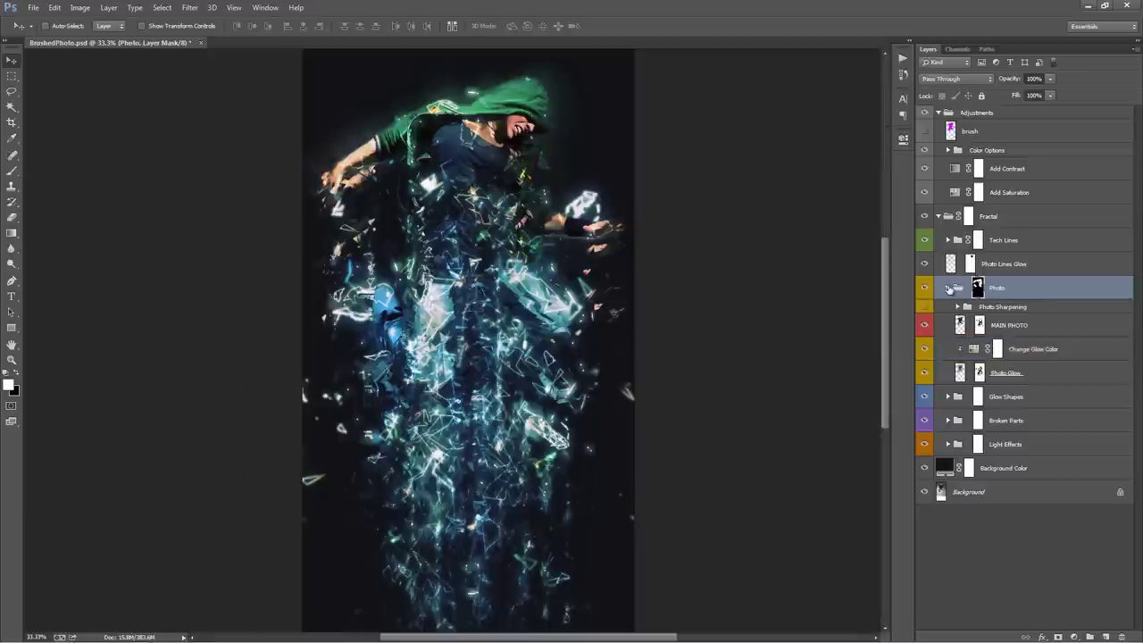
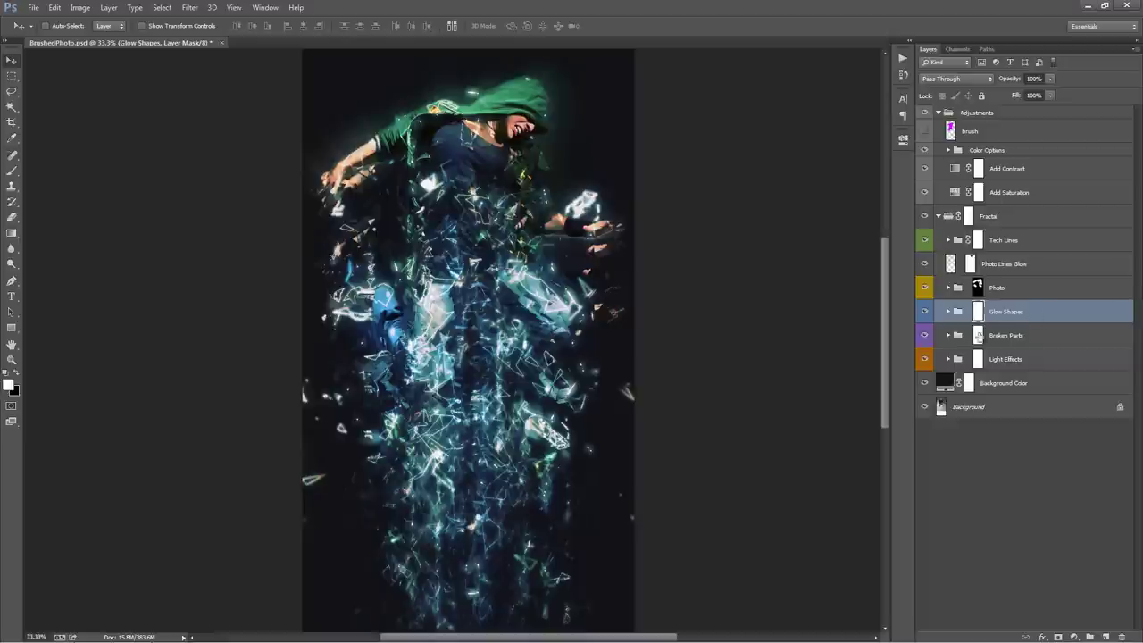
left_click(926, 334)
scroll(625, 314, "down", 3)
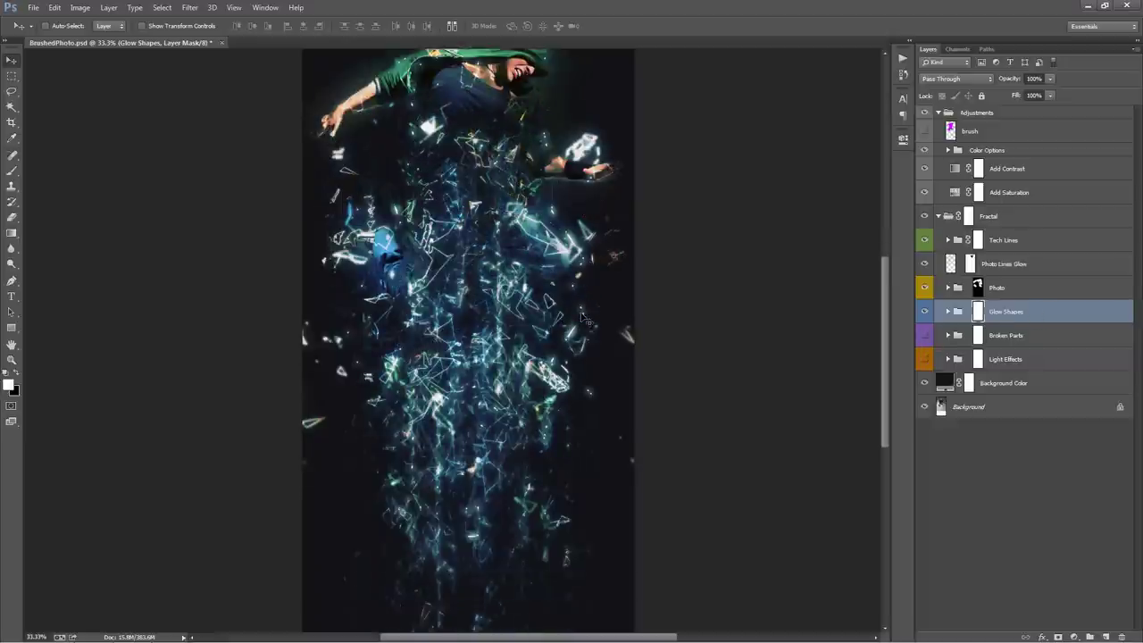
scroll(616, 309, "left", 1)
scroll(608, 307, "up", 1)
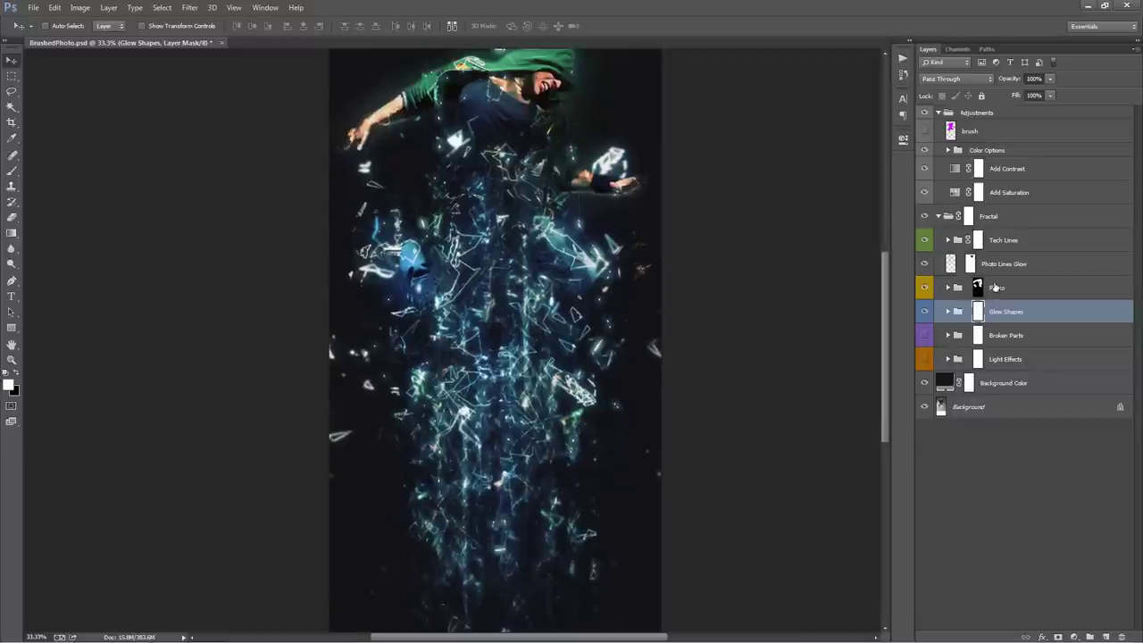
left_click(1054, 312)
left_click(948, 312)
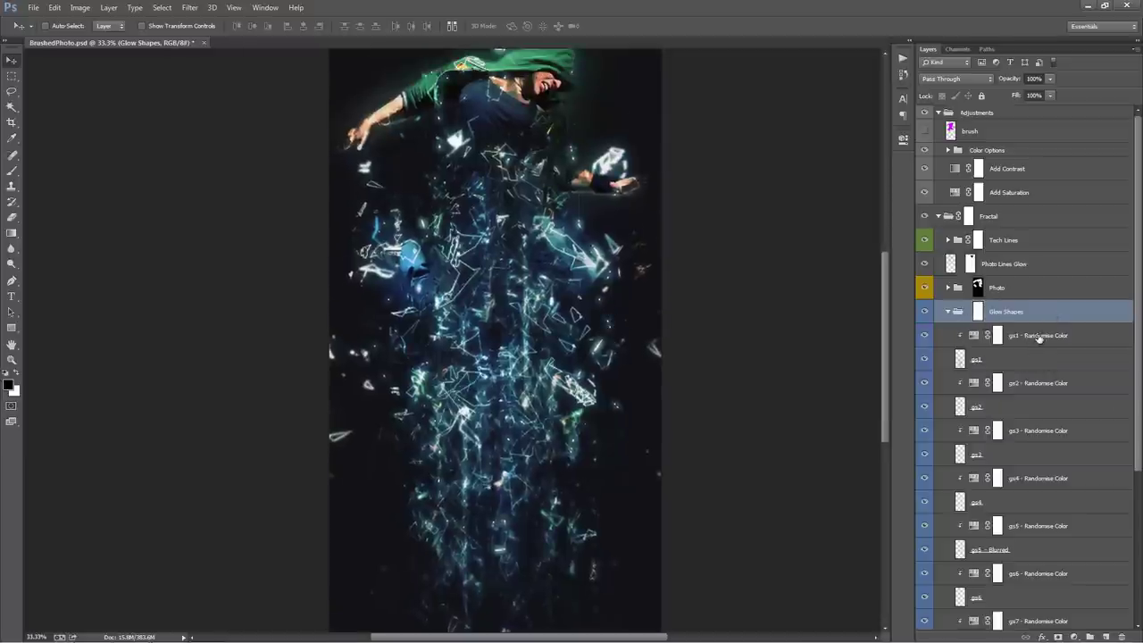
scroll(1039, 338, "down", 6)
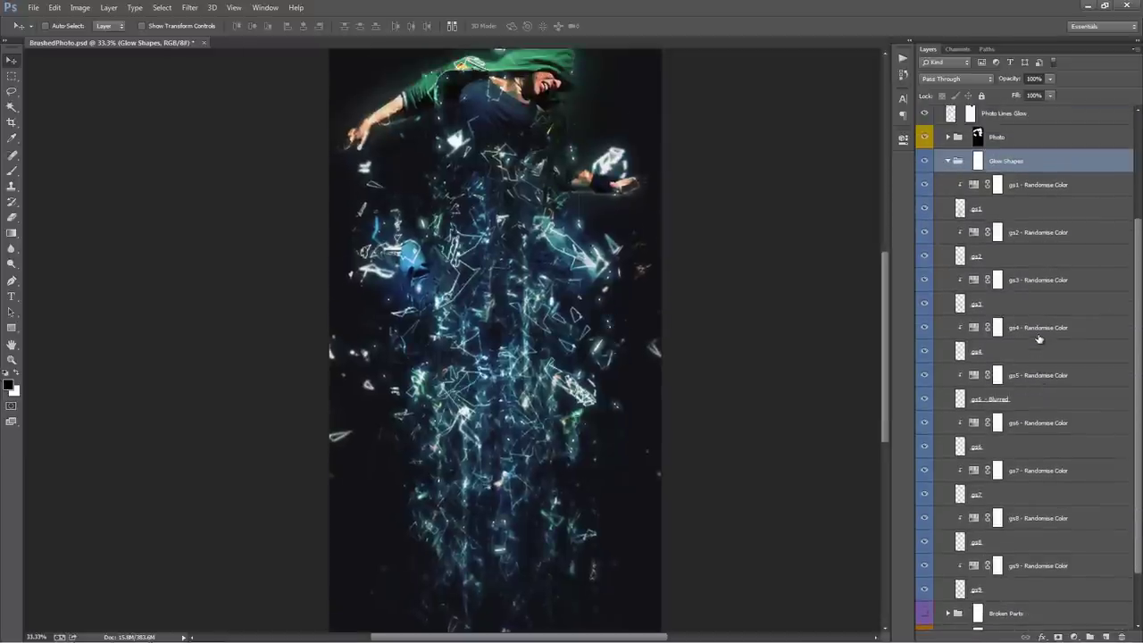
Try moving the gs1 glow shapes up and to the left across the body, and undo the move
left_click(988, 218)
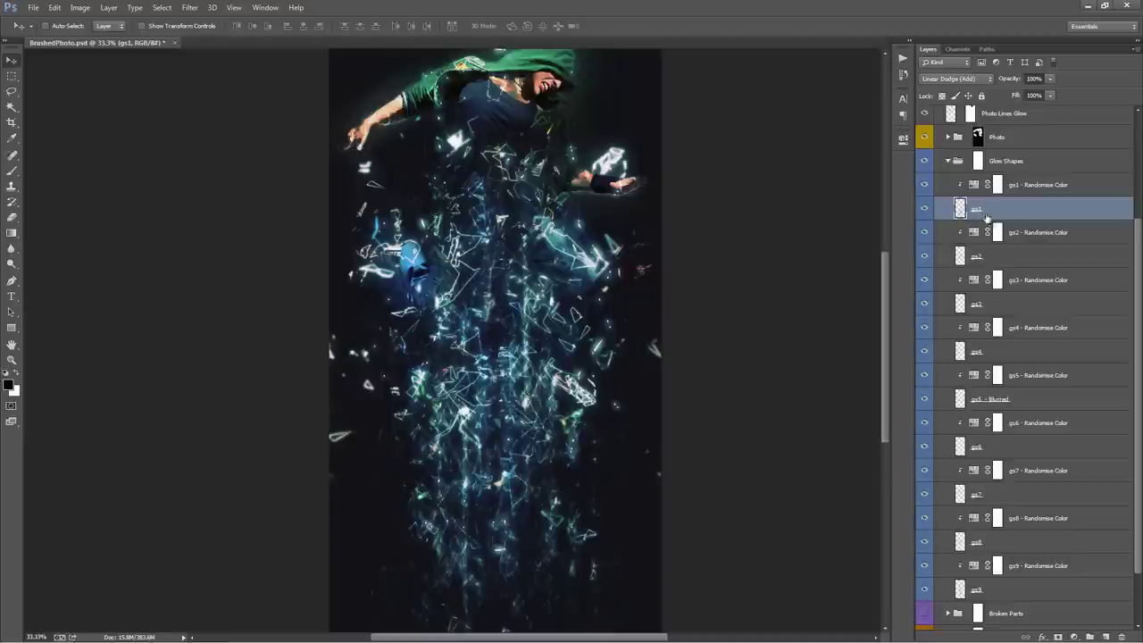
left_click(1004, 255)
left_click(999, 295)
left_click(997, 211)
left_click(1028, 257)
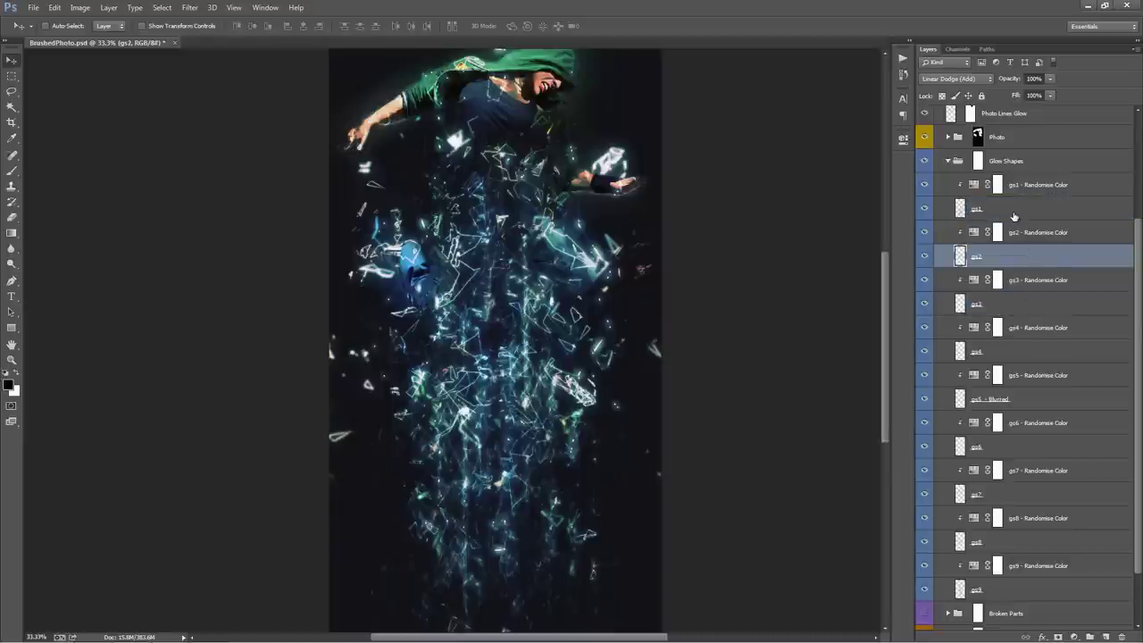
left_click(1014, 216)
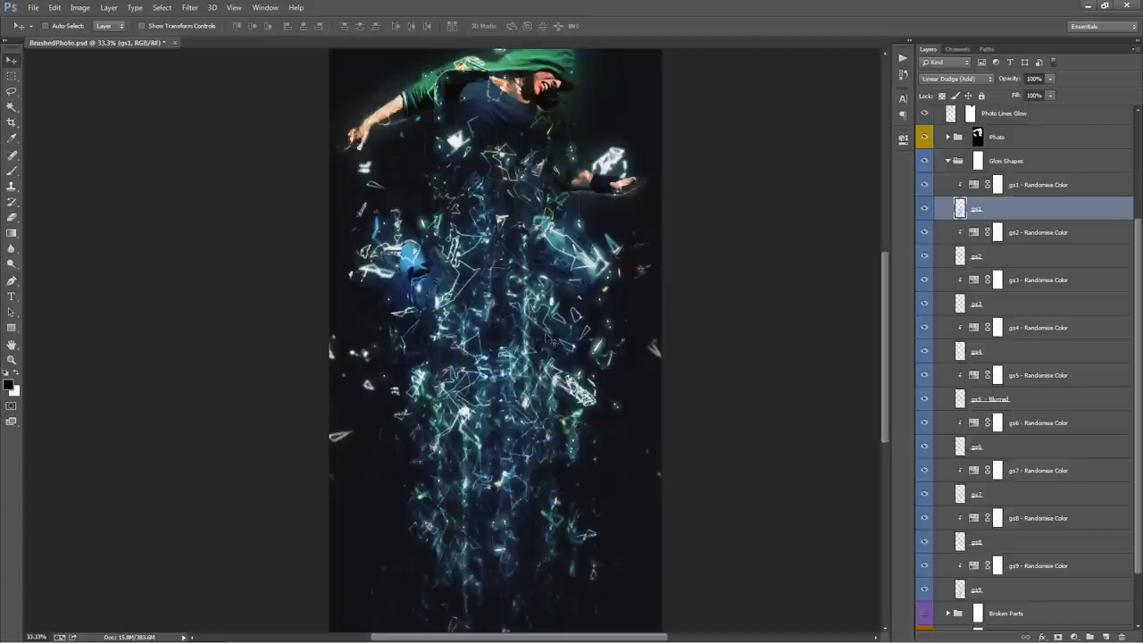
left_click_drag(547, 334, 453, 228)
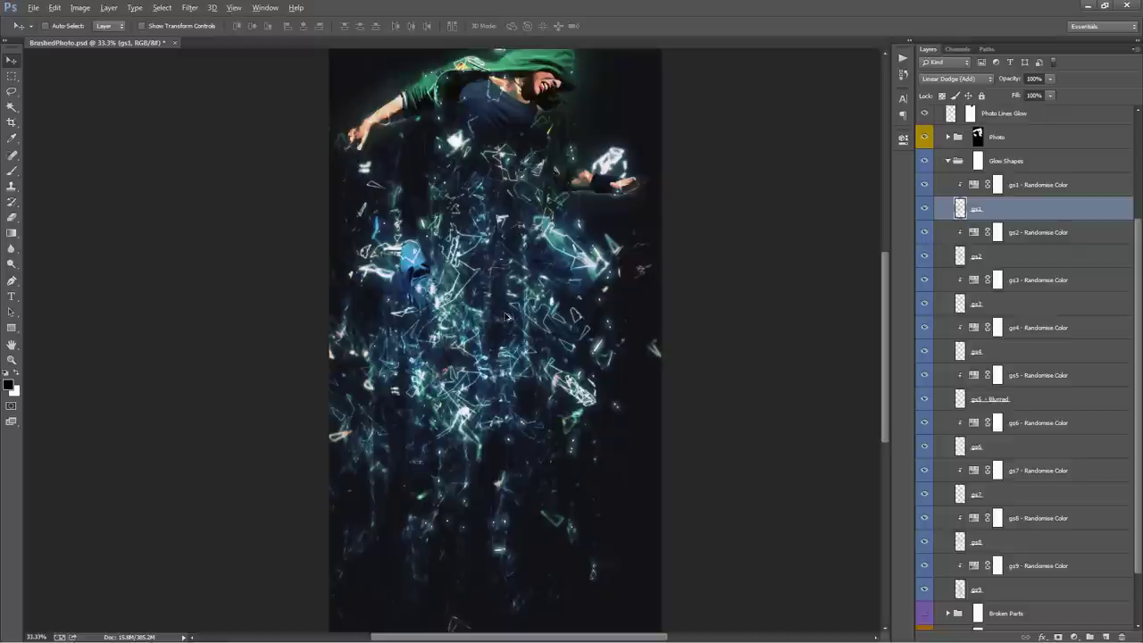
key("ctrl+alt+z")
left_click(1040, 208)
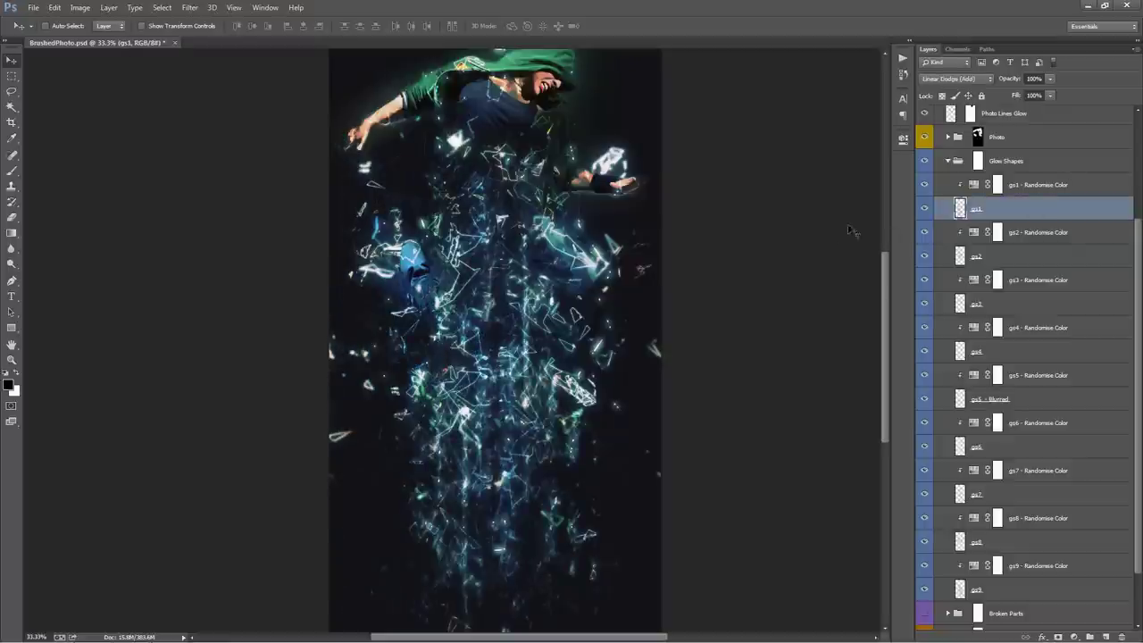
Try shifting the gs1 glow shapes up toward the canvas's right edge, and undo the shift
scroll(728, 288, "down", 1)
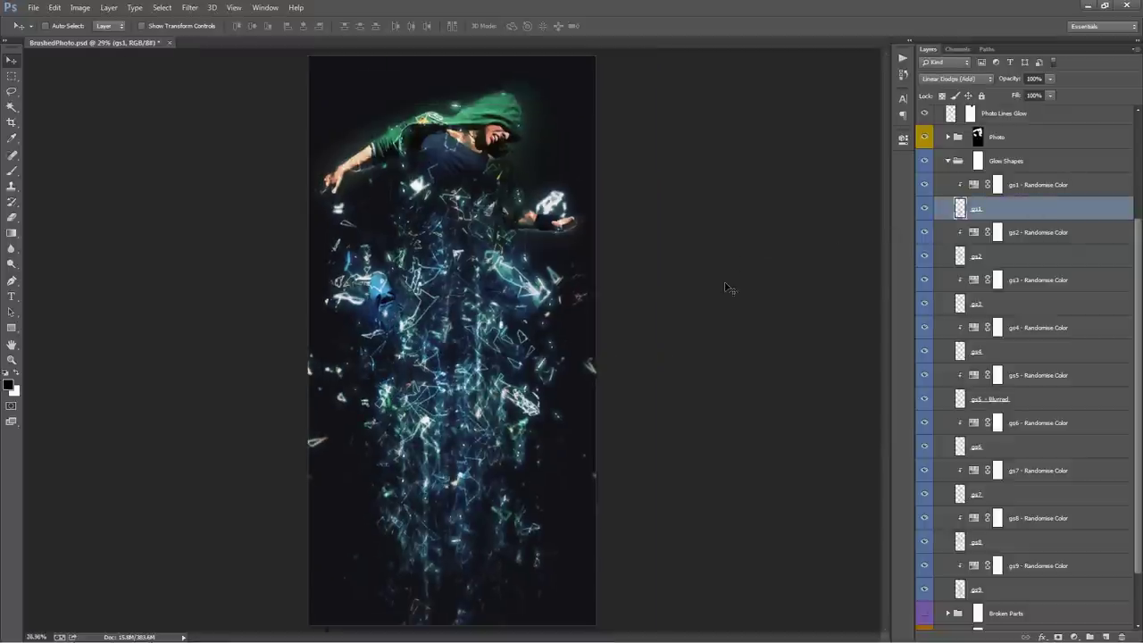
key("ctrl+plus")
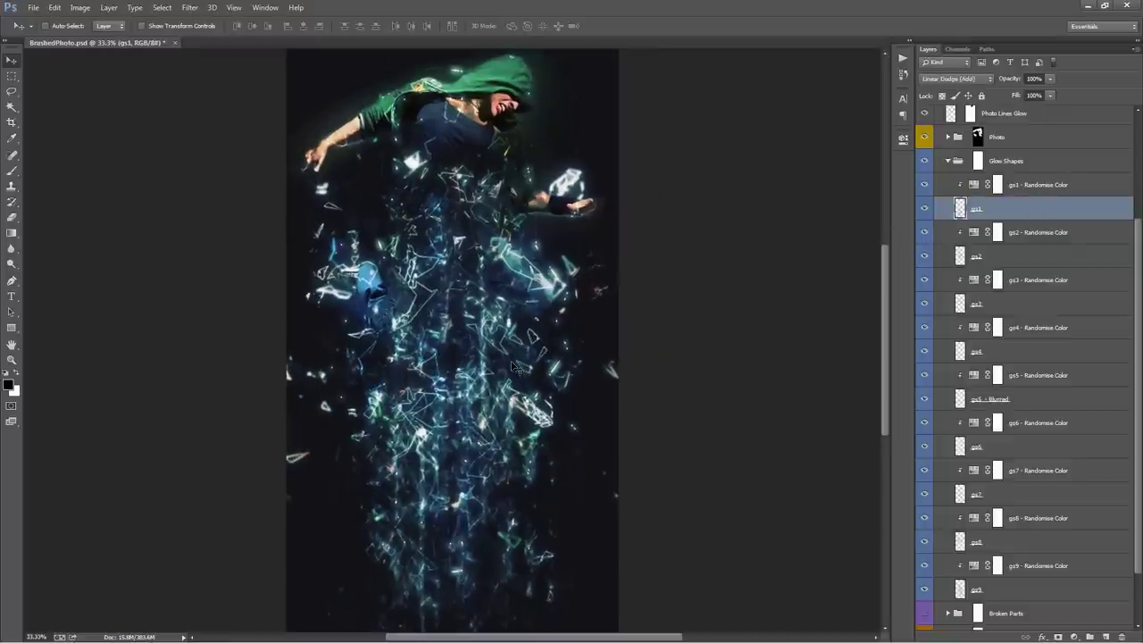
scroll(513, 366, "down", 1)
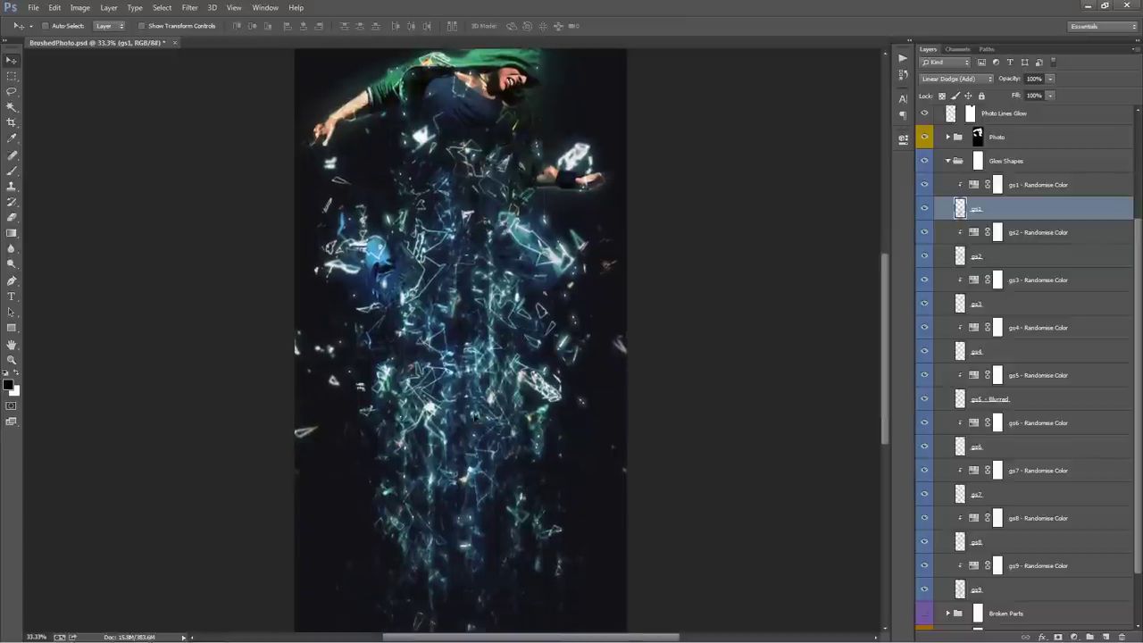
left_click_drag(462, 416, 568, 290)
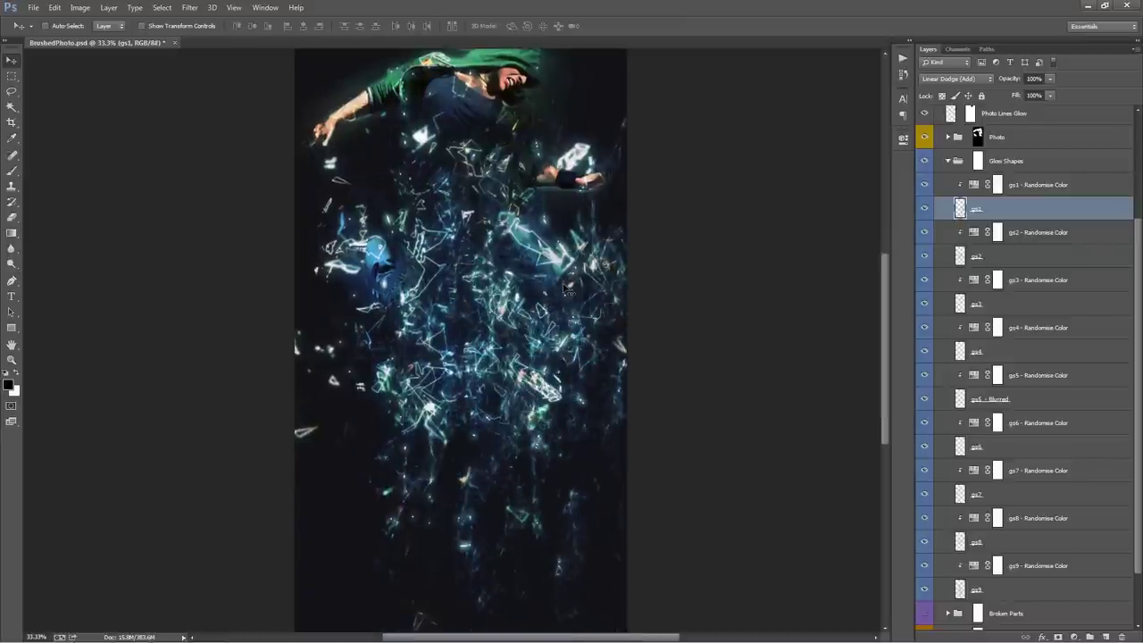
left_click(1010, 256)
left_click(995, 202)
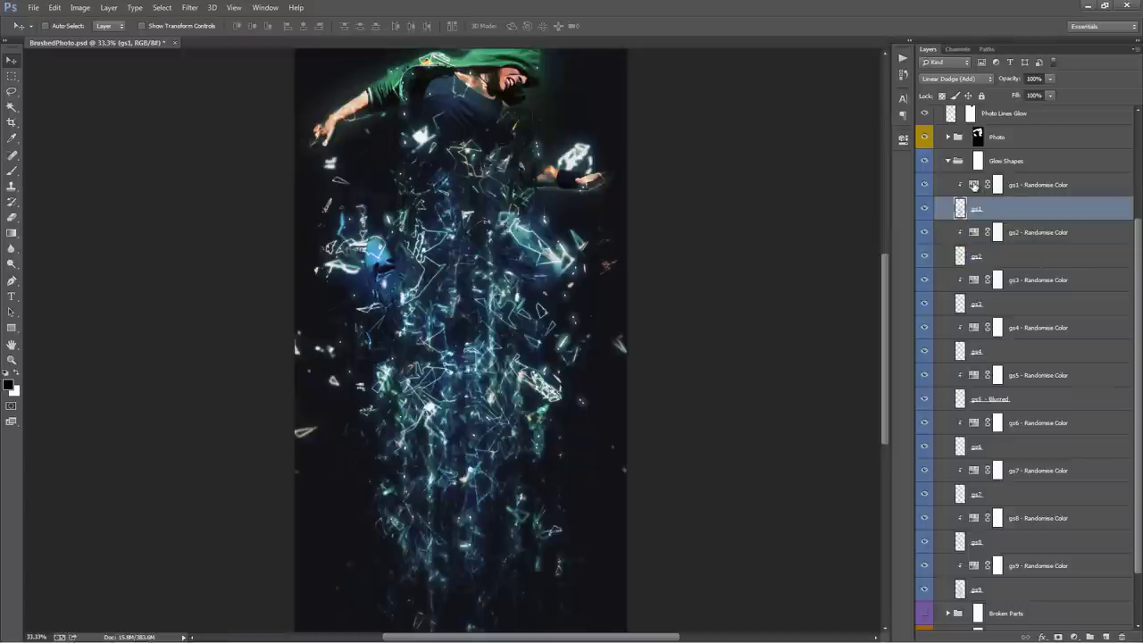
Set the gs1 - Randomise Color adjustment's hue to -117 and saturation to +24
double_click(974, 186)
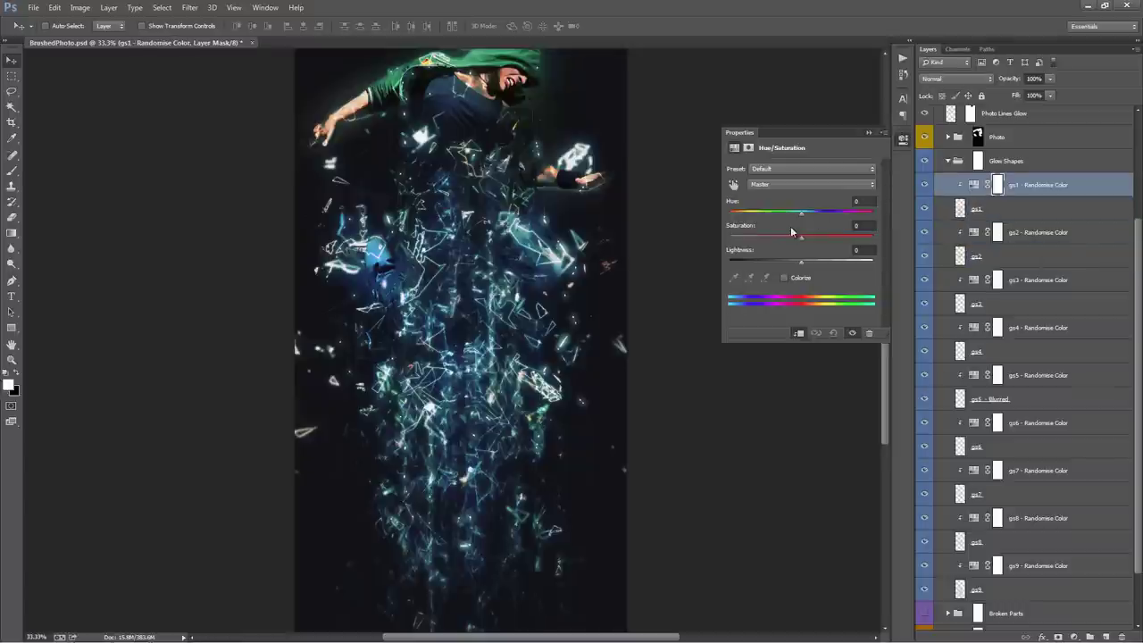
left_click_drag(803, 236, 748, 217)
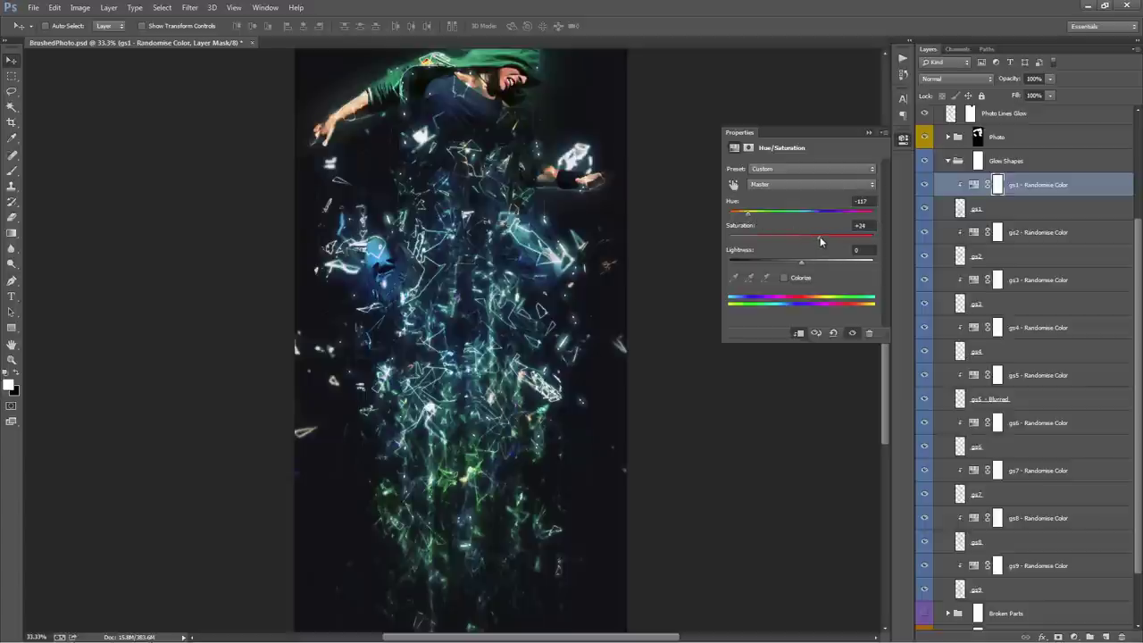
left_click(867, 133)
Duplicate the gs1 layer directly beneath itself and move the copy upward so its shapes extend above the man's head
left_click(1026, 212)
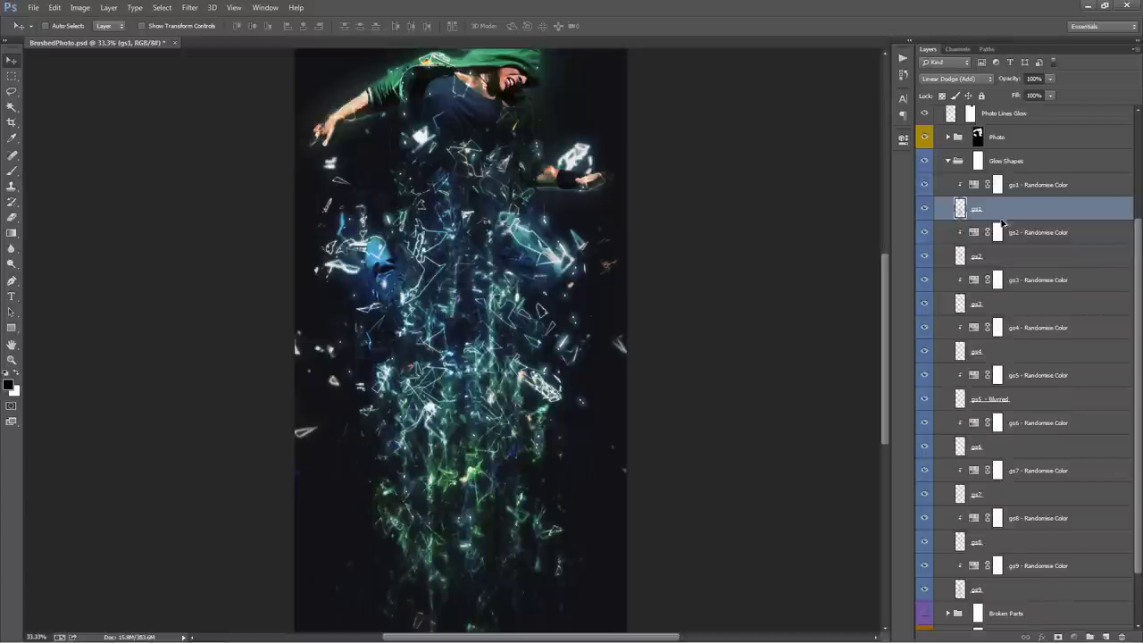
left_click_drag(1010, 217, 1007, 229)
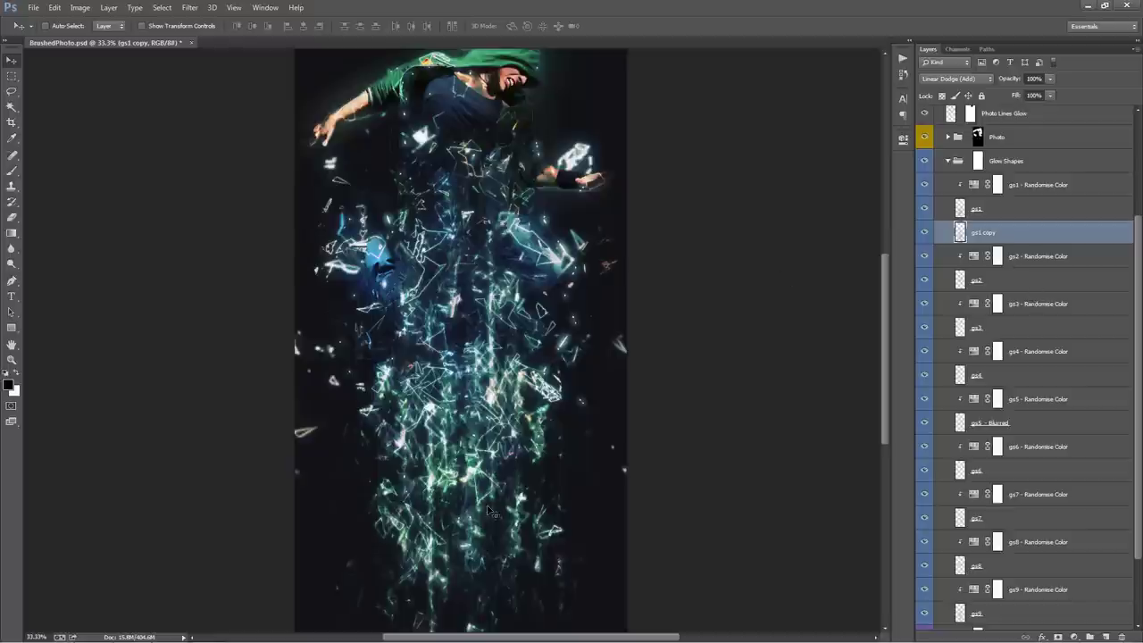
scroll(493, 490, "up", 1)
left_click_drag(504, 447, 526, 325)
Duplicate the gs1 - Randomise Color adjustment directly above the gs1 copy layer and clip it to that layer
left_click(1034, 188)
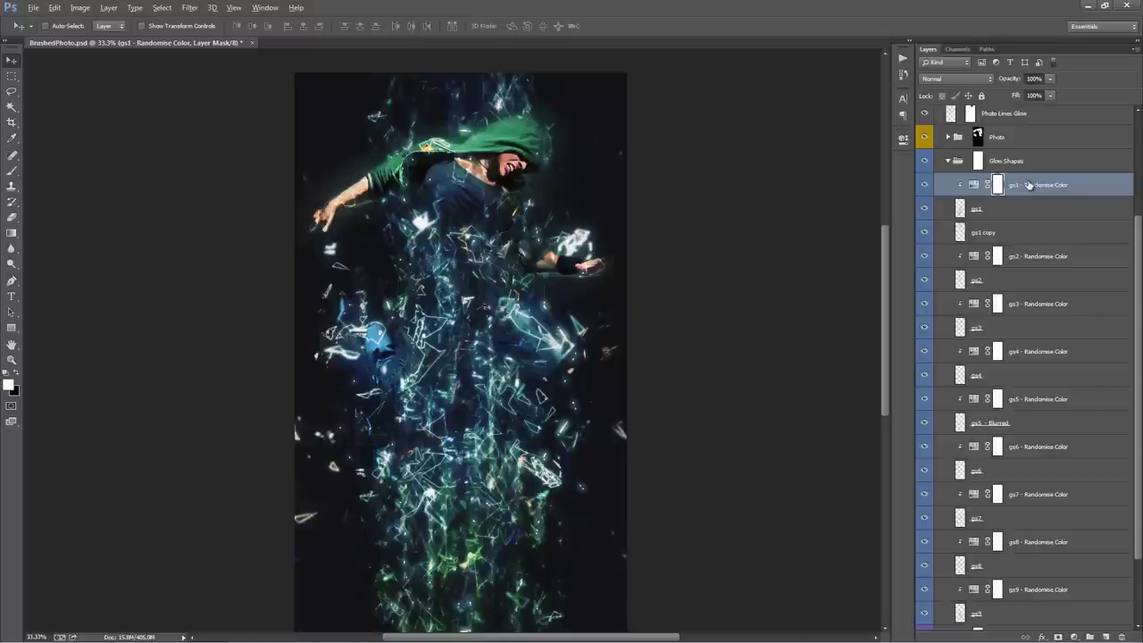
left_click_drag(1025, 186, 1014, 224)
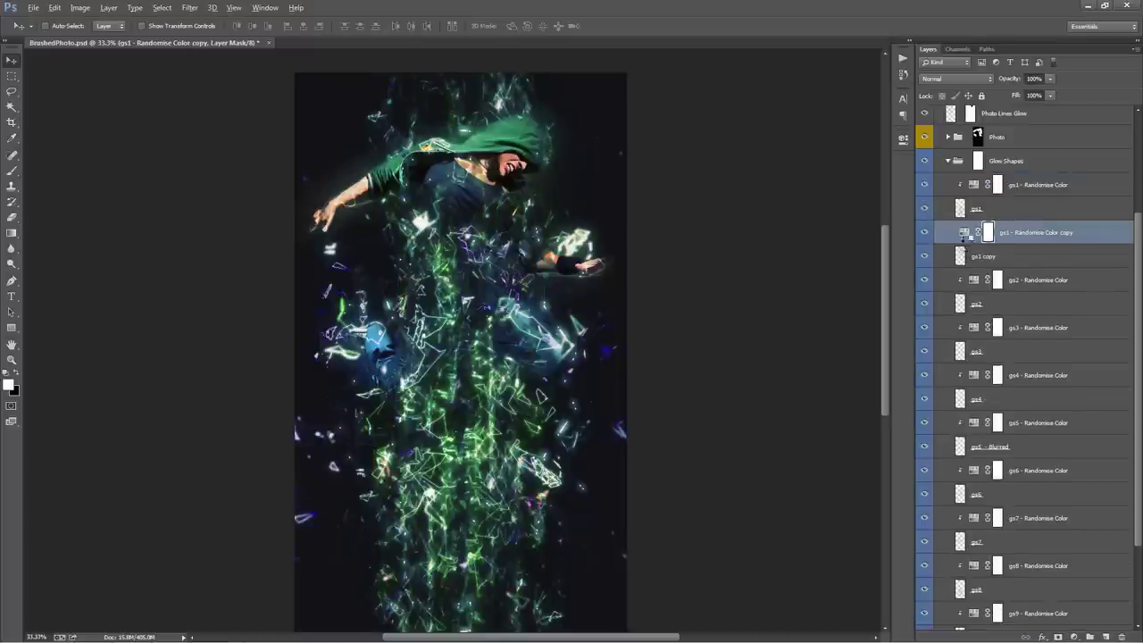
left_click(963, 238, "alt")
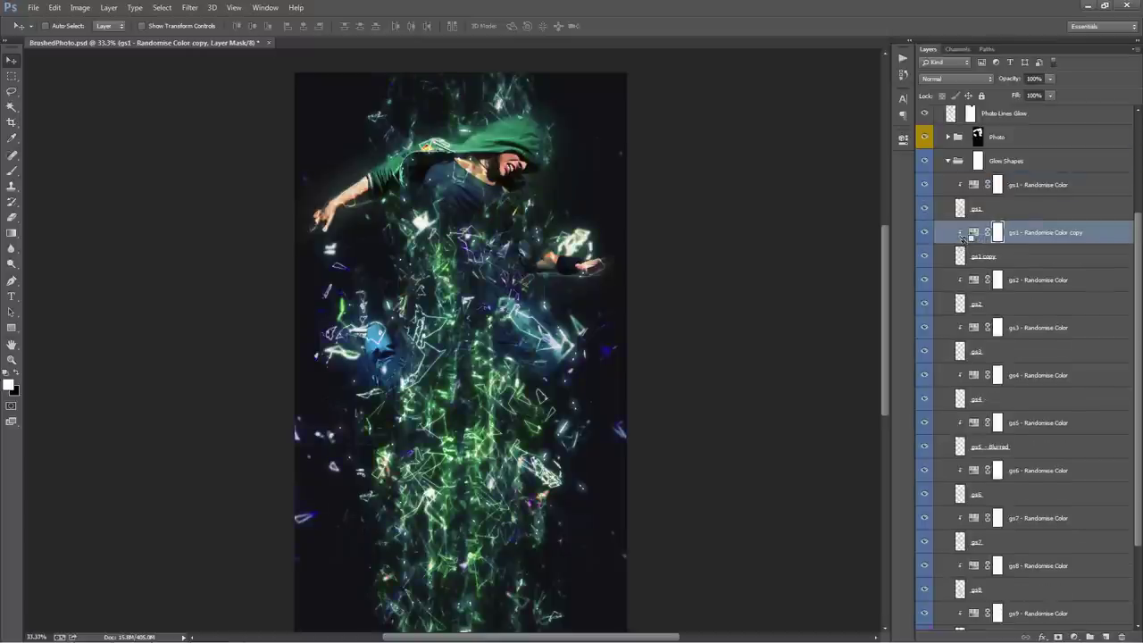
Hide the gs1 - Randomise Color copy adjustment to view the copied glow shapes in their original color
scroll(735, 294, "down", 2)
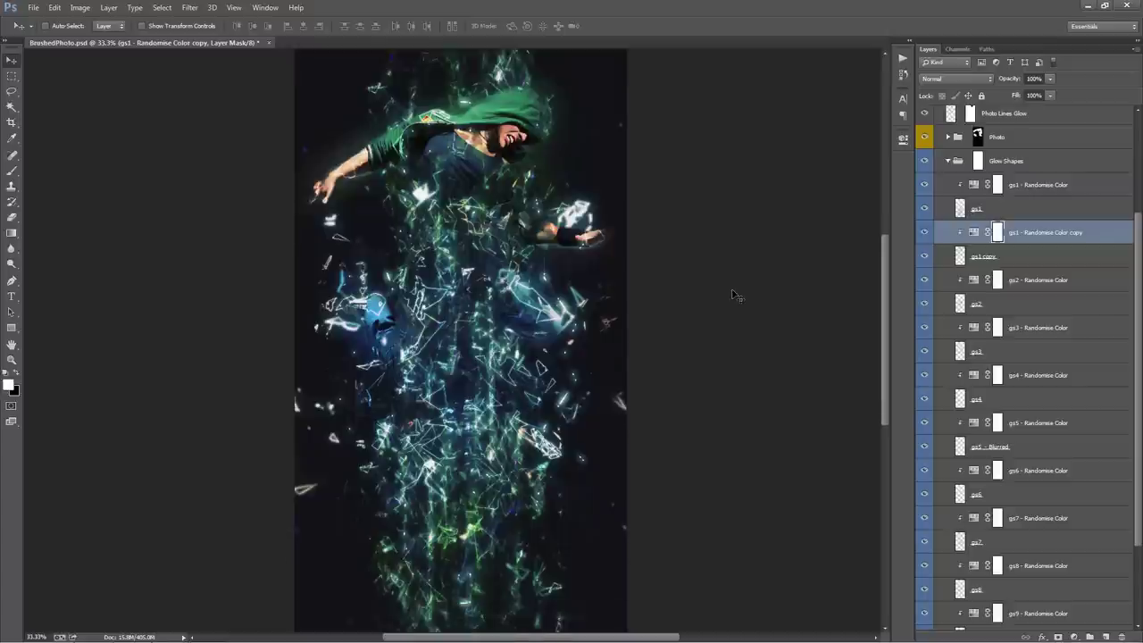
left_click_drag(709, 301, 737, 346)
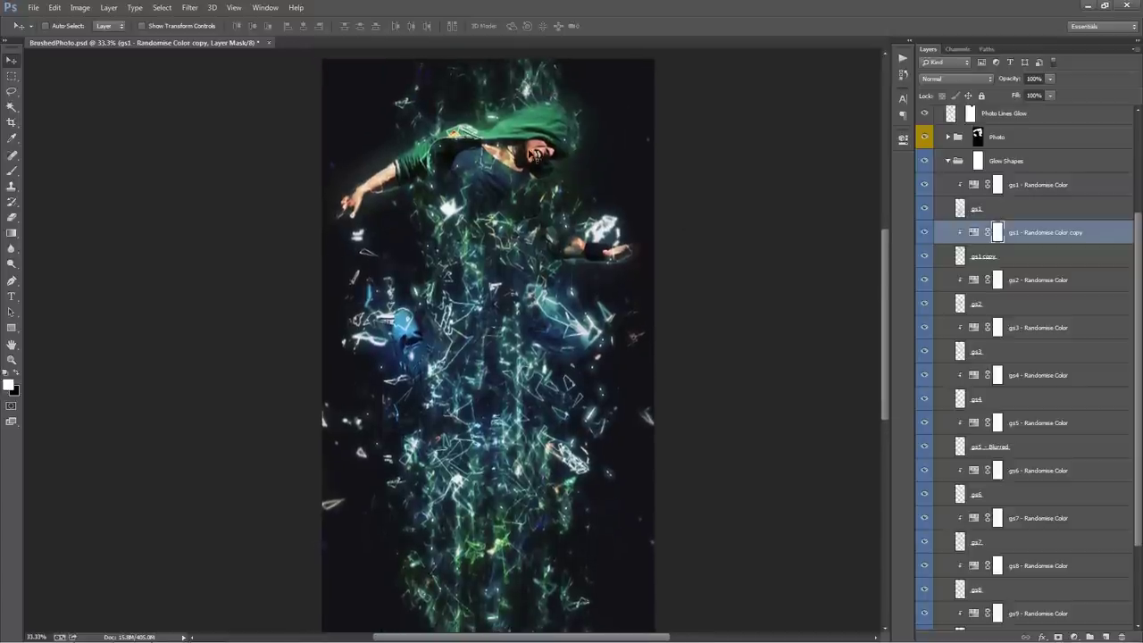
left_click(926, 232)
scroll(694, 238, "down", 2)
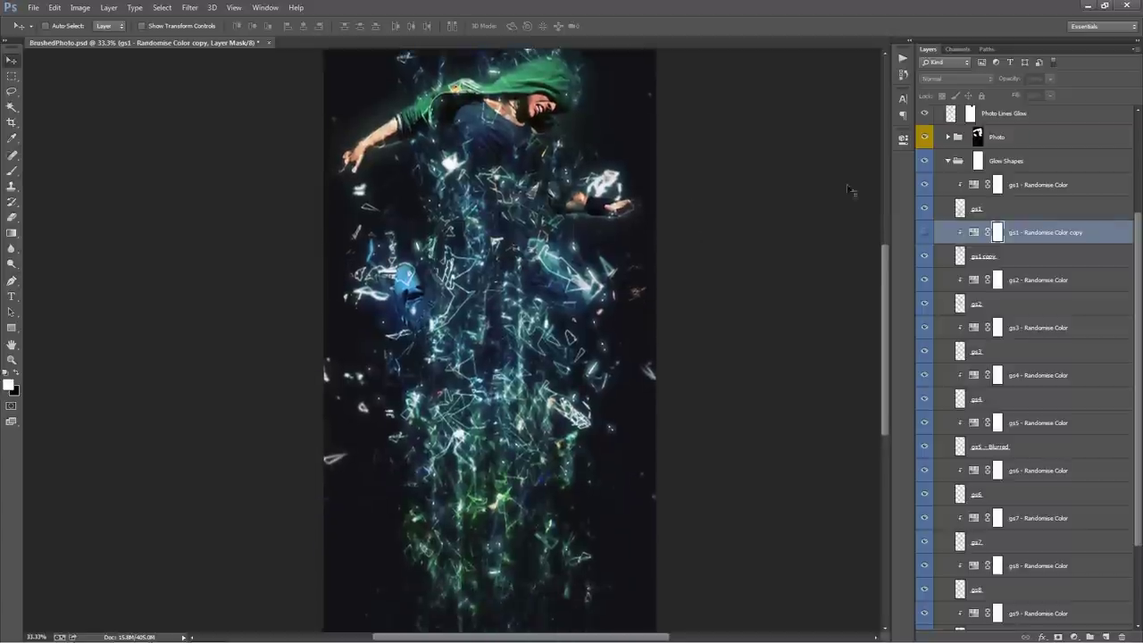
Shift the gs2 glow shapes slightly to the right on the canvas
left_click(1023, 304)
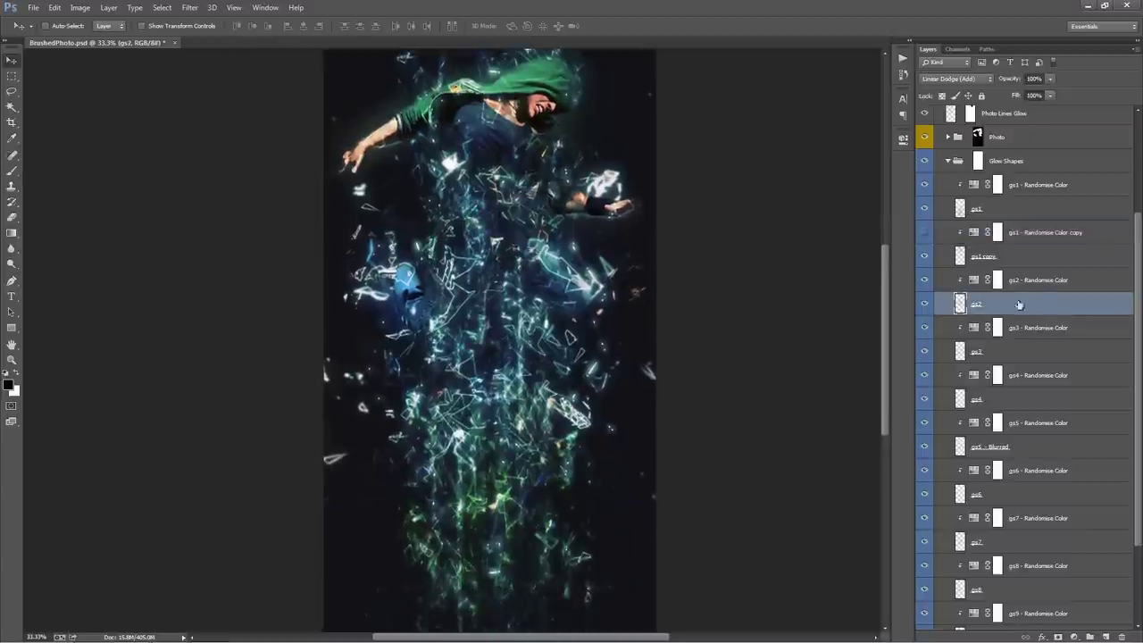
left_click_drag(595, 327, 637, 320)
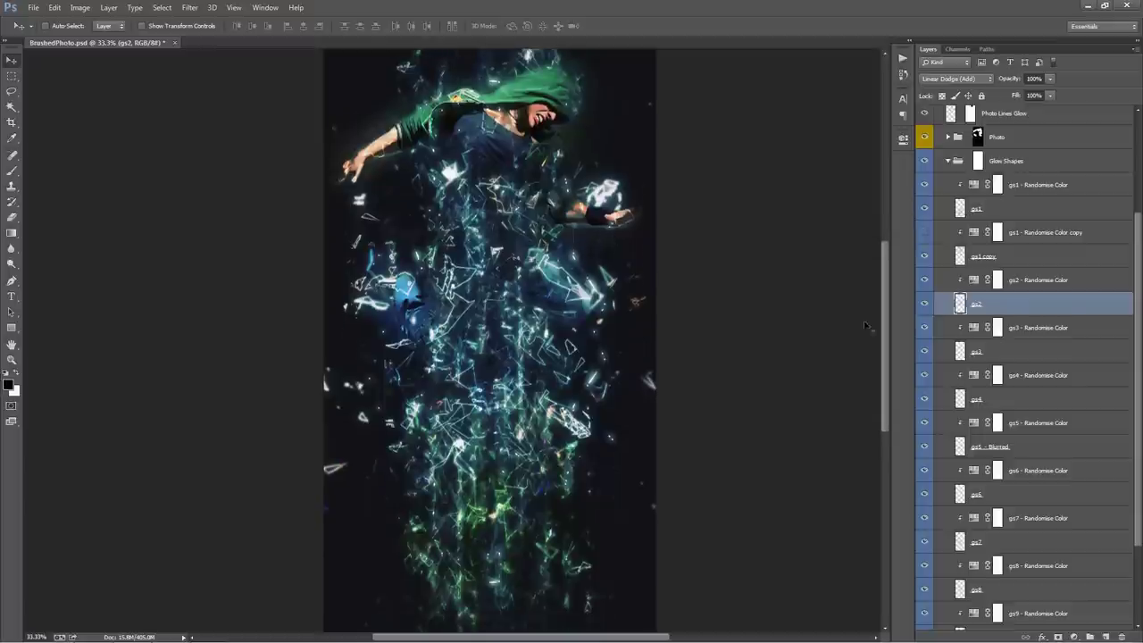
Hide the gs1 copy, gs2, gs3, gs4, gs5 - Blurred and gs6 layers one by one to examine what each contributes
left_click(924, 257)
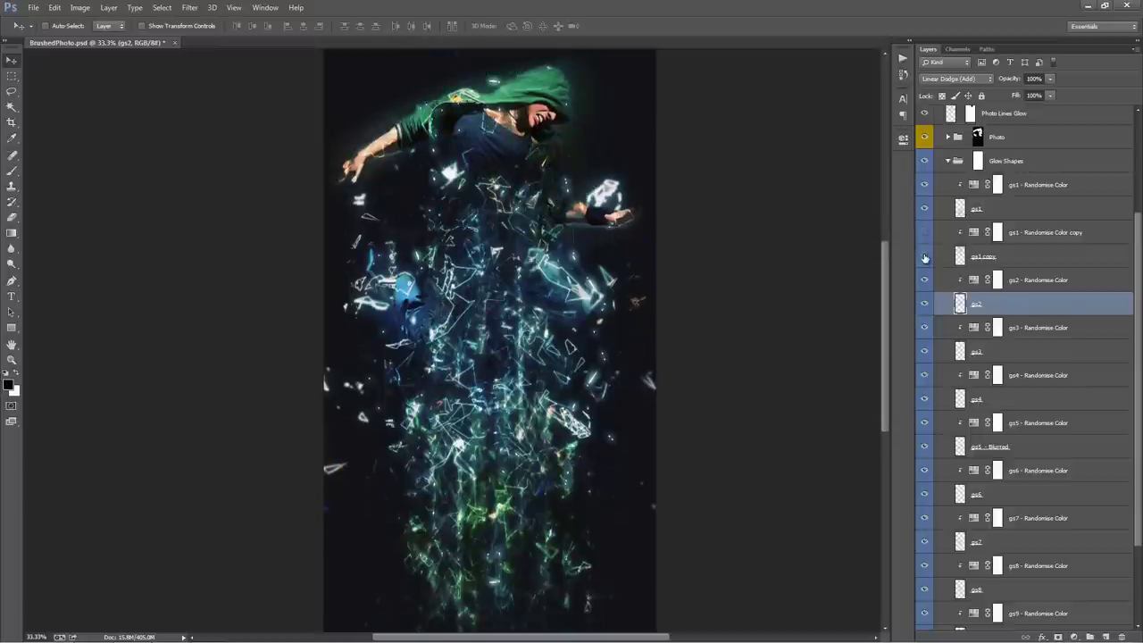
left_click(929, 305)
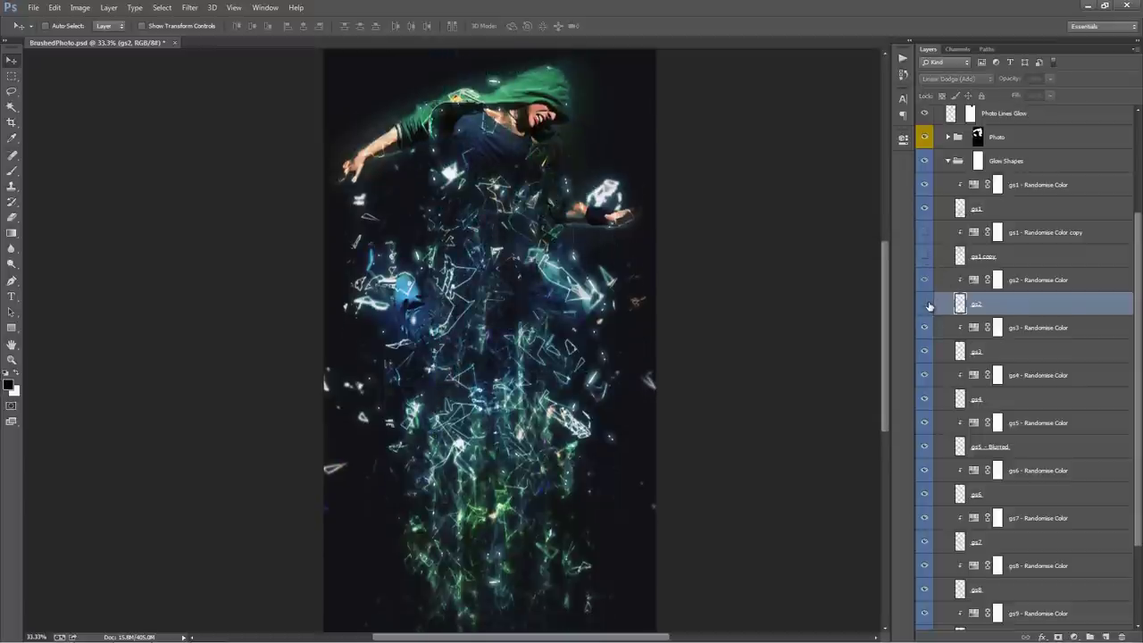
left_click(925, 352)
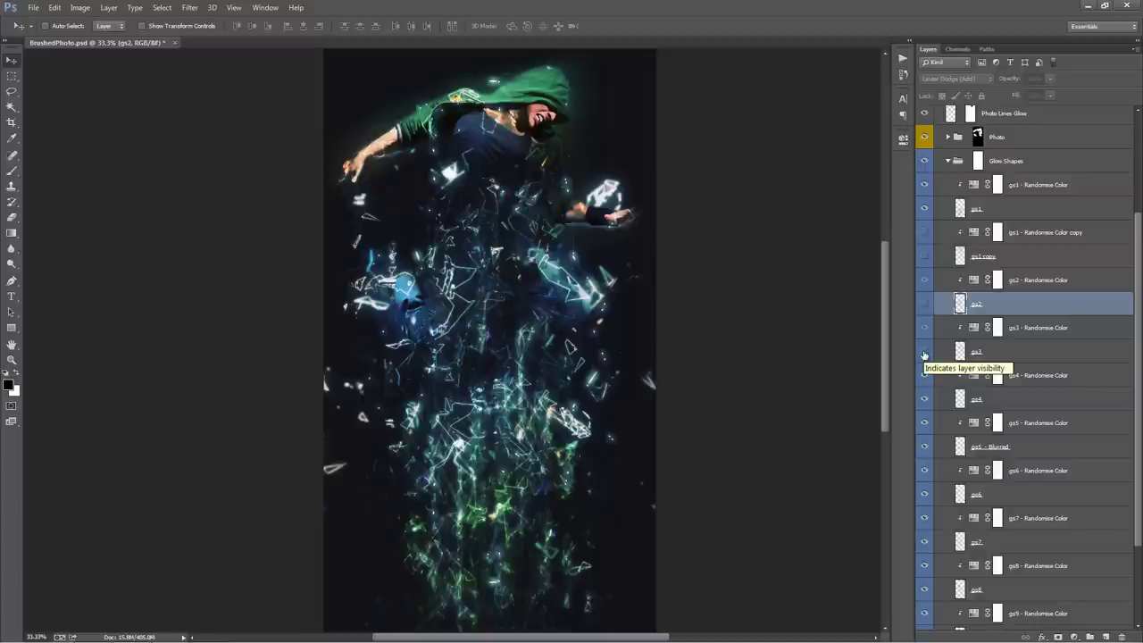
scroll(927, 379, "down", 1)
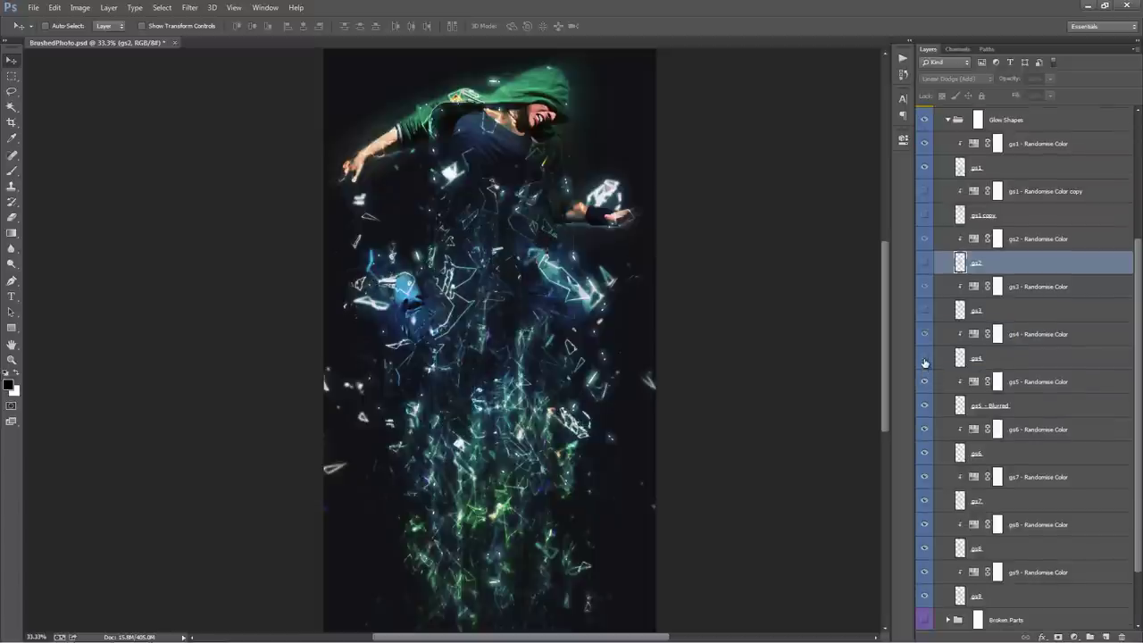
left_click(926, 359)
left_click(926, 406)
scroll(933, 394, "down", 1)
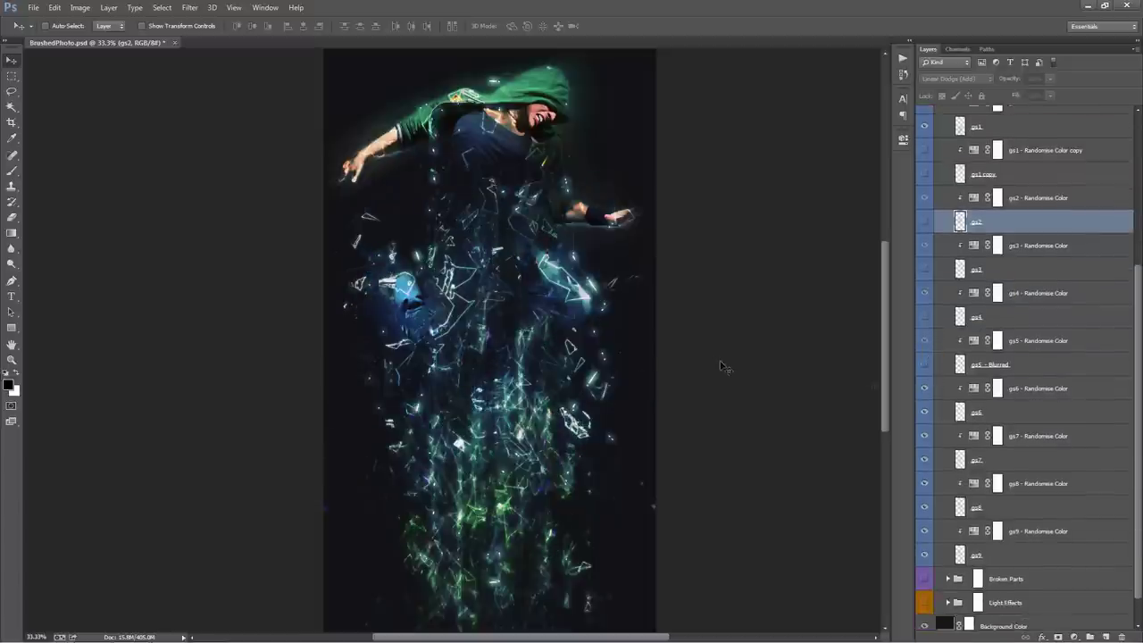
scroll(720, 364, "down", 1)
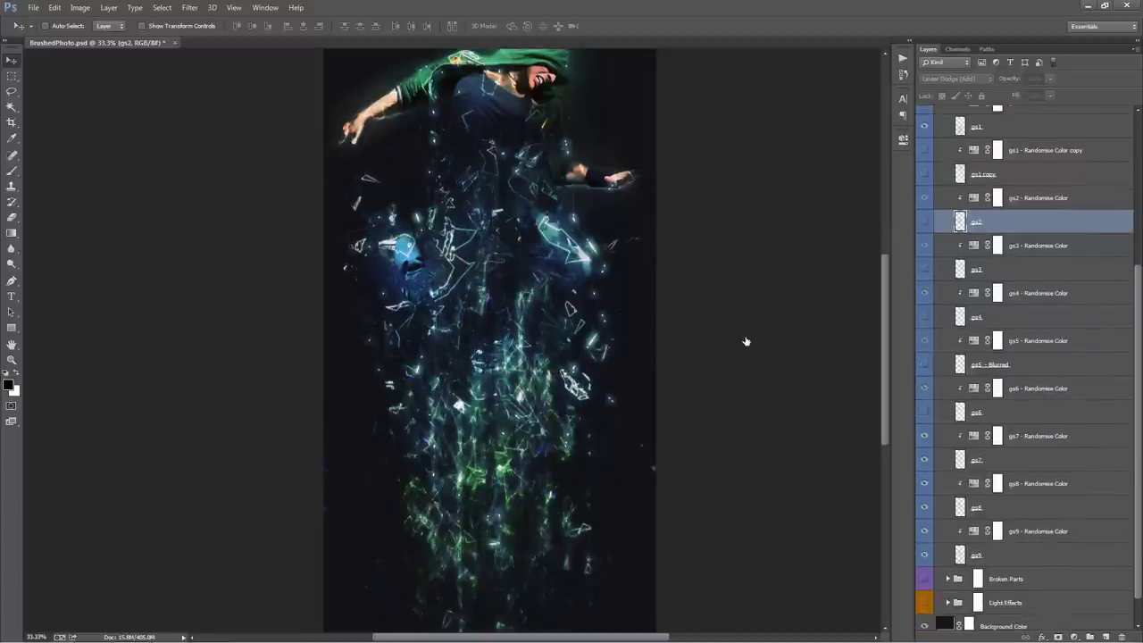
Show the gs2 to gs6 glow shape layers again, leaving the gs1 copy layer hidden
scroll(767, 342, "up", 3)
left_click(925, 365)
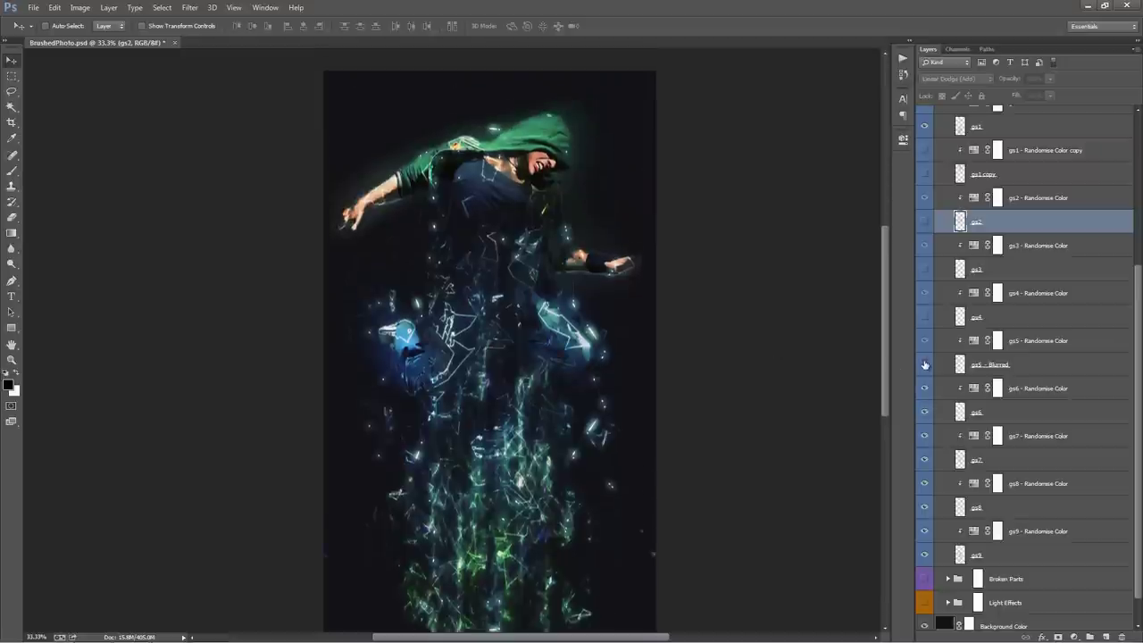
left_click(925, 317)
left_click(926, 245)
left_click(925, 221)
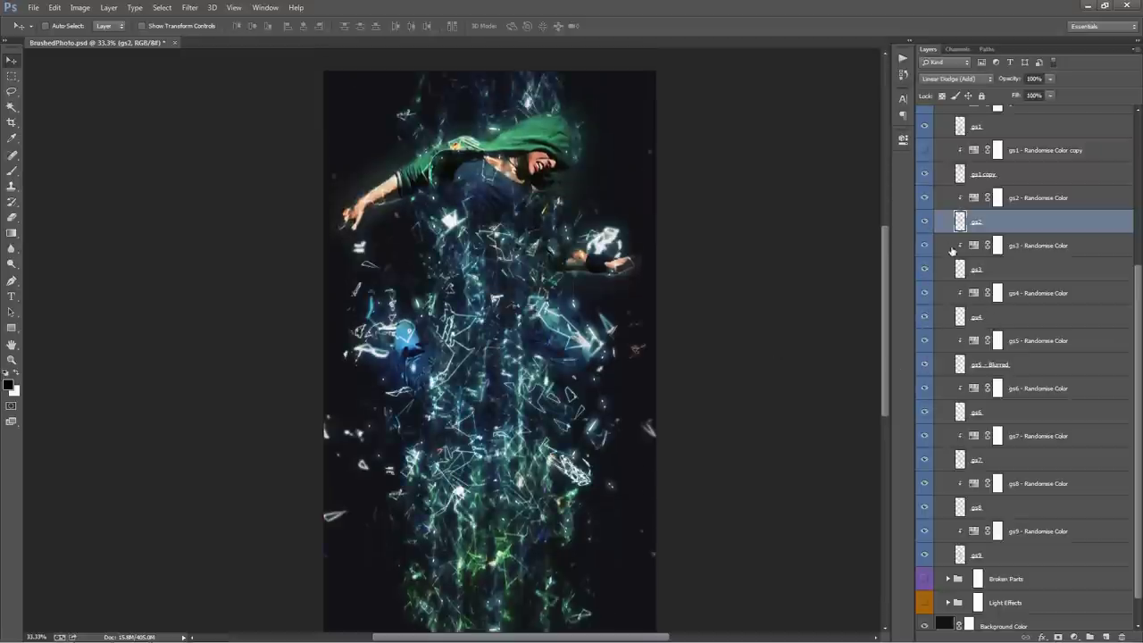
scroll(926, 205, "up", 1)
left_click(925, 189)
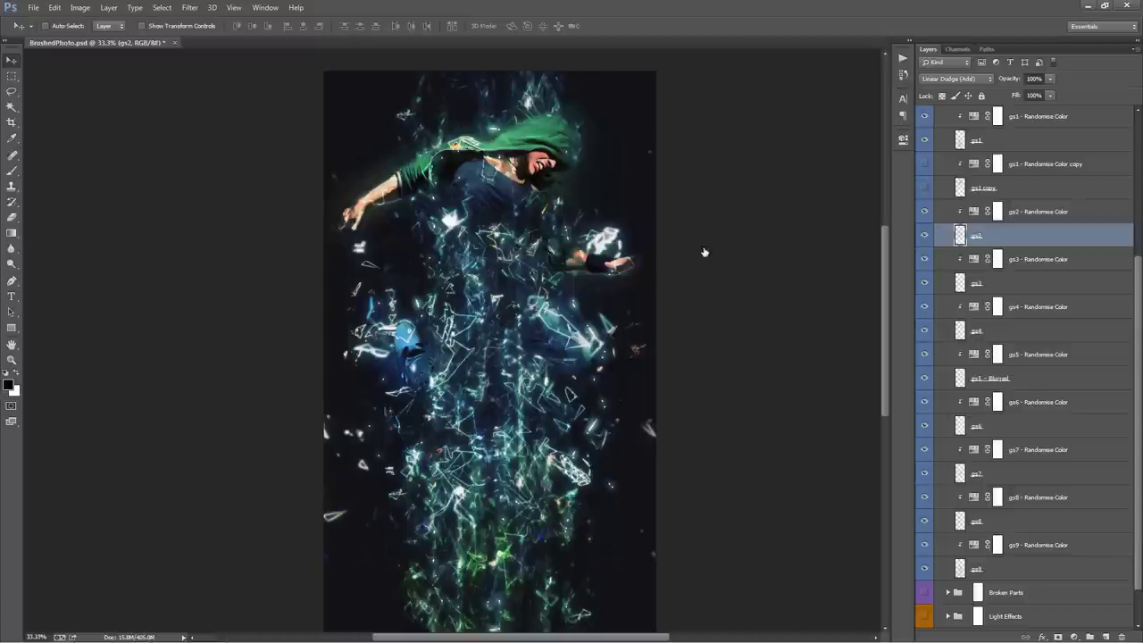
Scale the gs5 - Blurred layer proportionally to about 126% from its center and reposition it slightly around the figure
left_click(1009, 382)
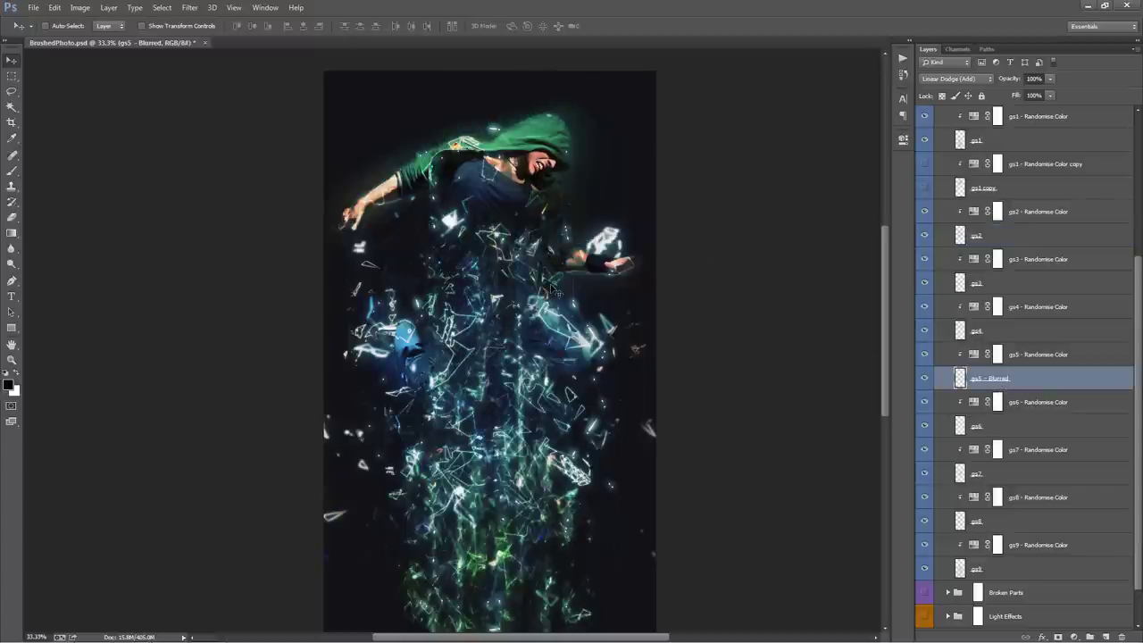
key("ctrl+minus")
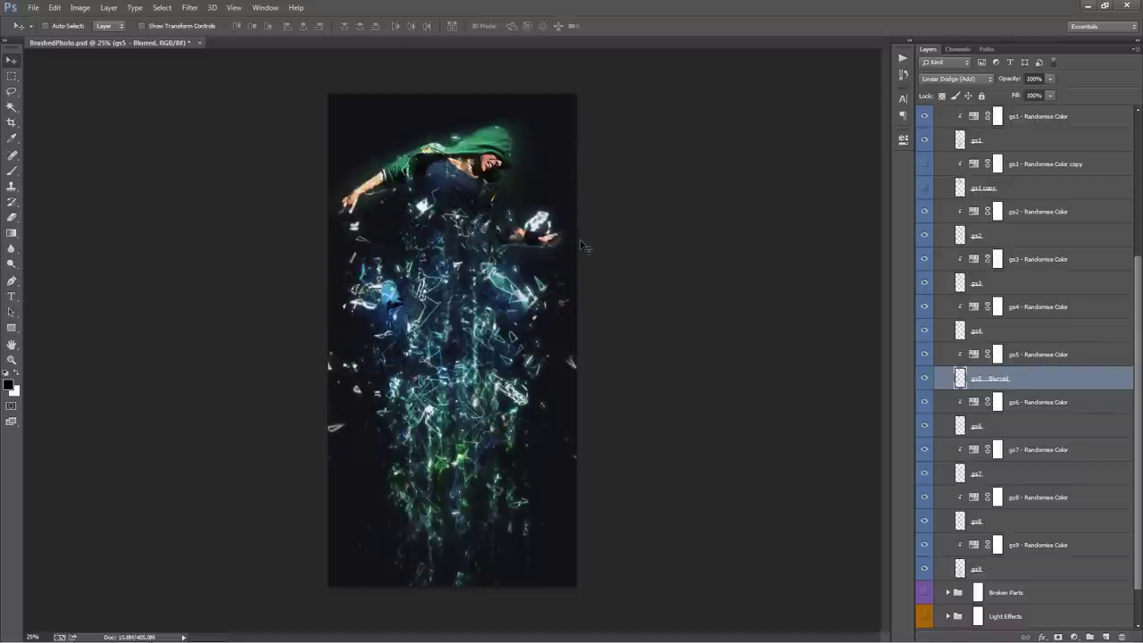
key("ctrl+t")
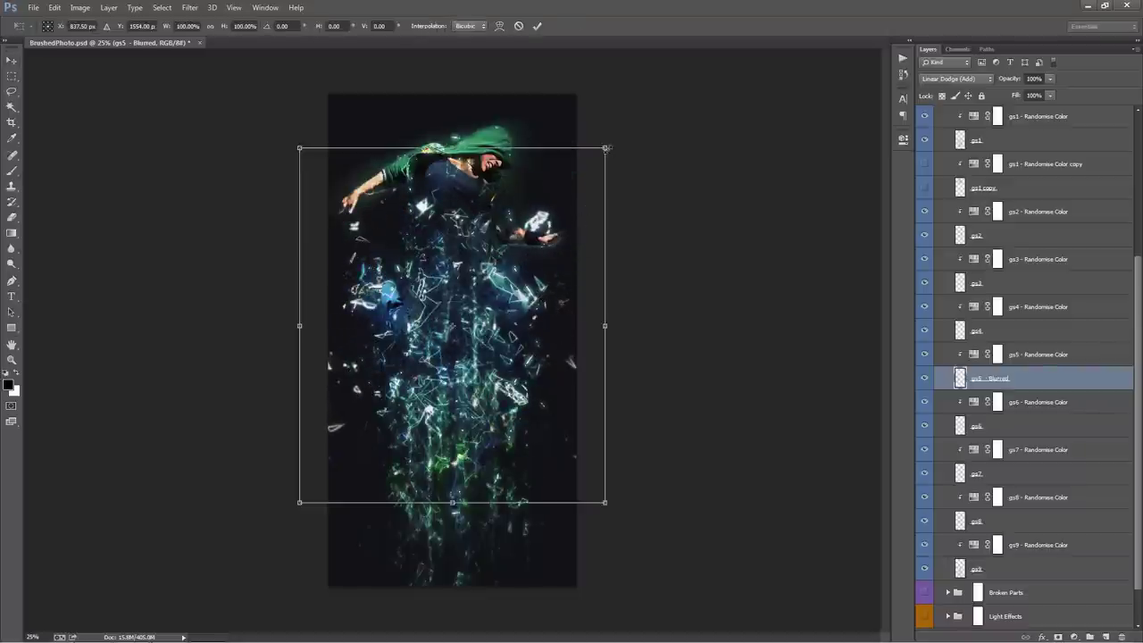
left_click_drag(605, 149, 645, 101)
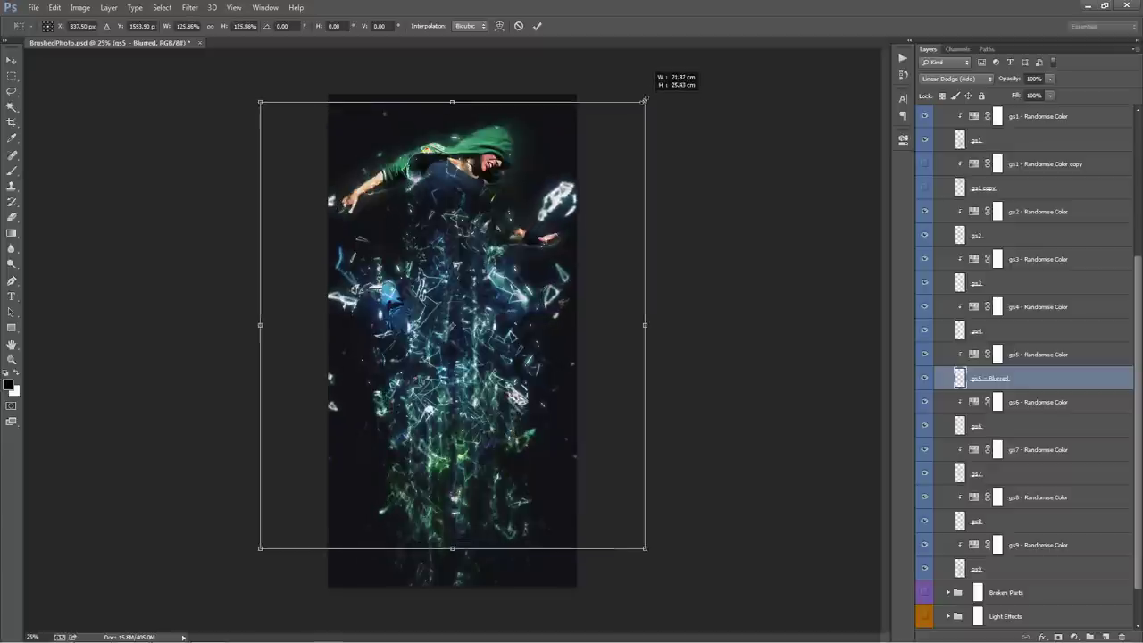
key("Return")
left_click_drag(570, 241, 575, 250)
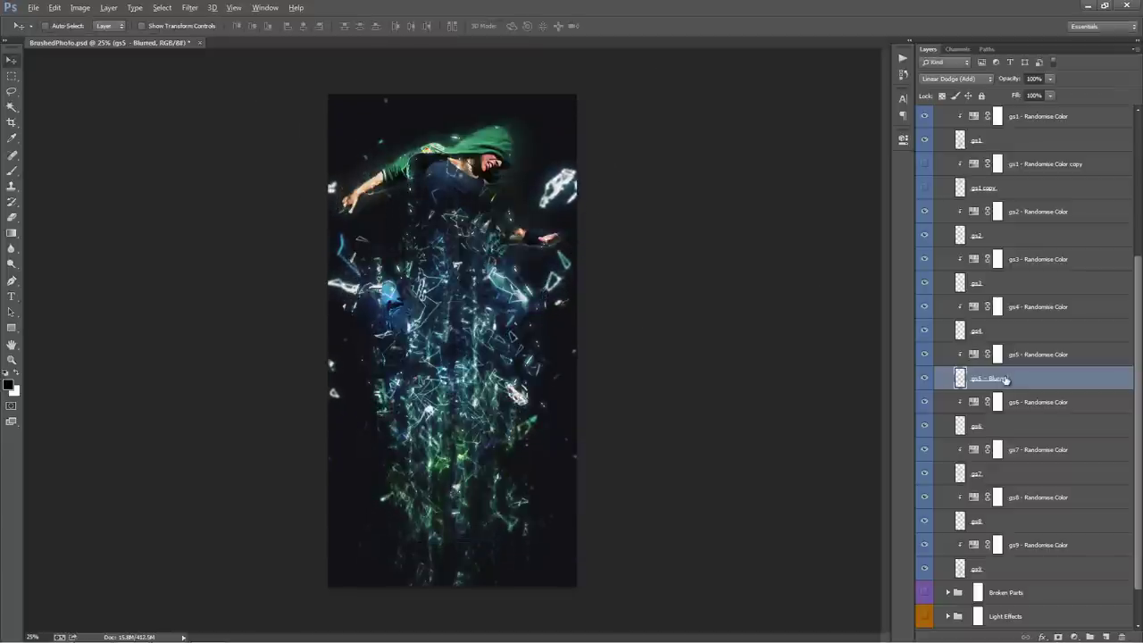
Apply a Gaussian Blur with a radius of about 10 pixels to the gs5 - Blurred layer
key("alt+t")
mouse_move(256, 153)
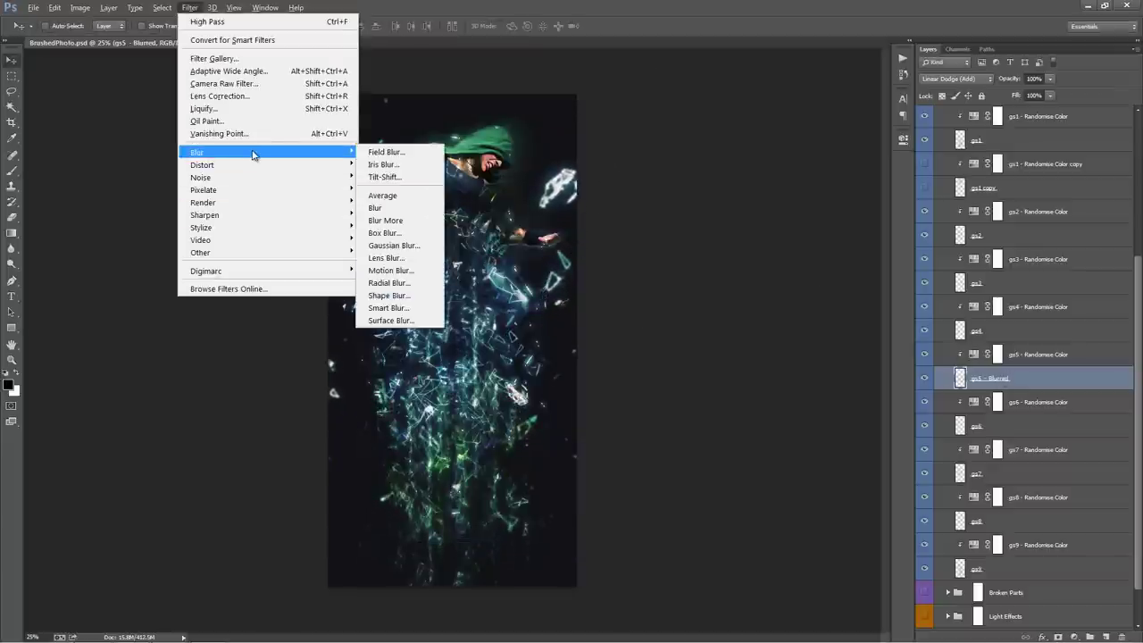
left_click(395, 245)
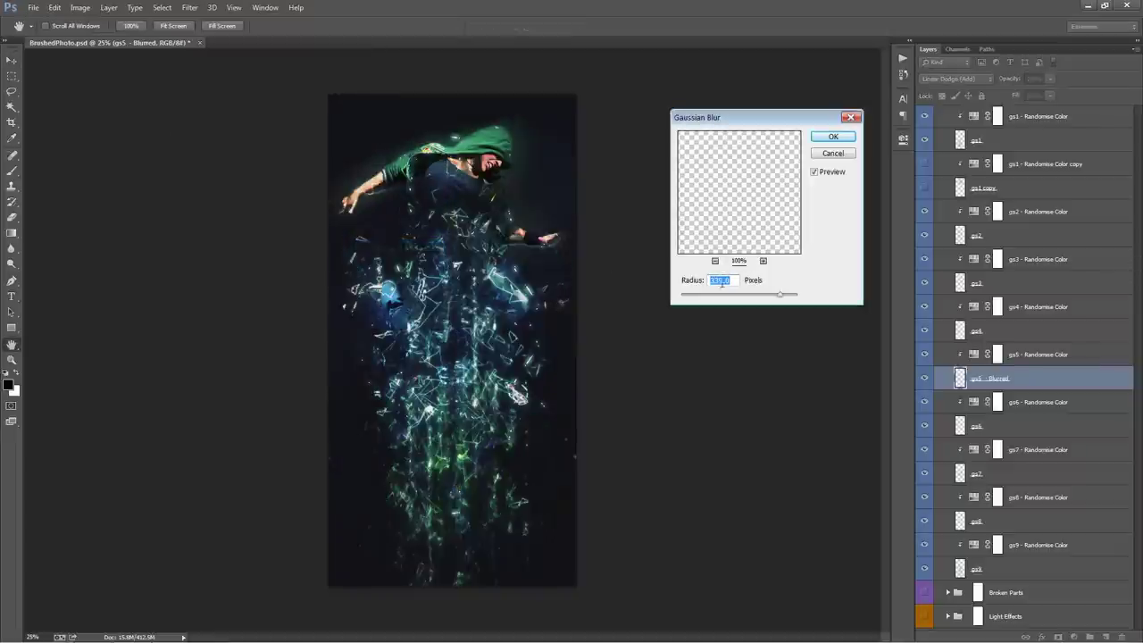
left_click_drag(714, 293, 728, 299)
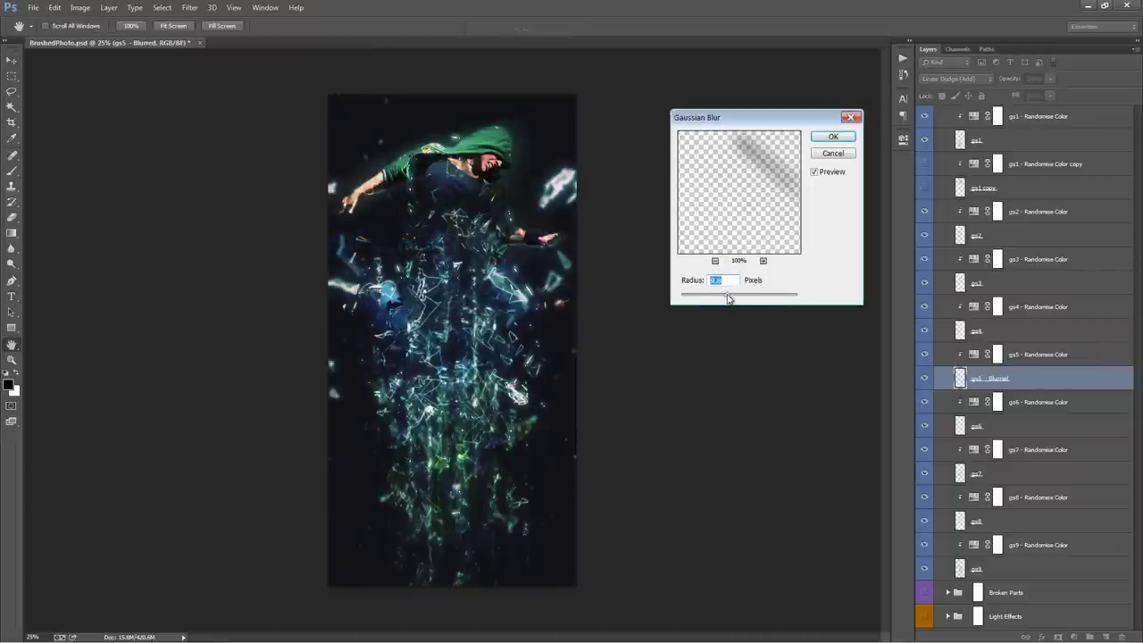
left_click(833, 136)
Collapse and hide the Glow Shapes group, and make the Broken Parts group visible
key("z")
left_click(457, 332)
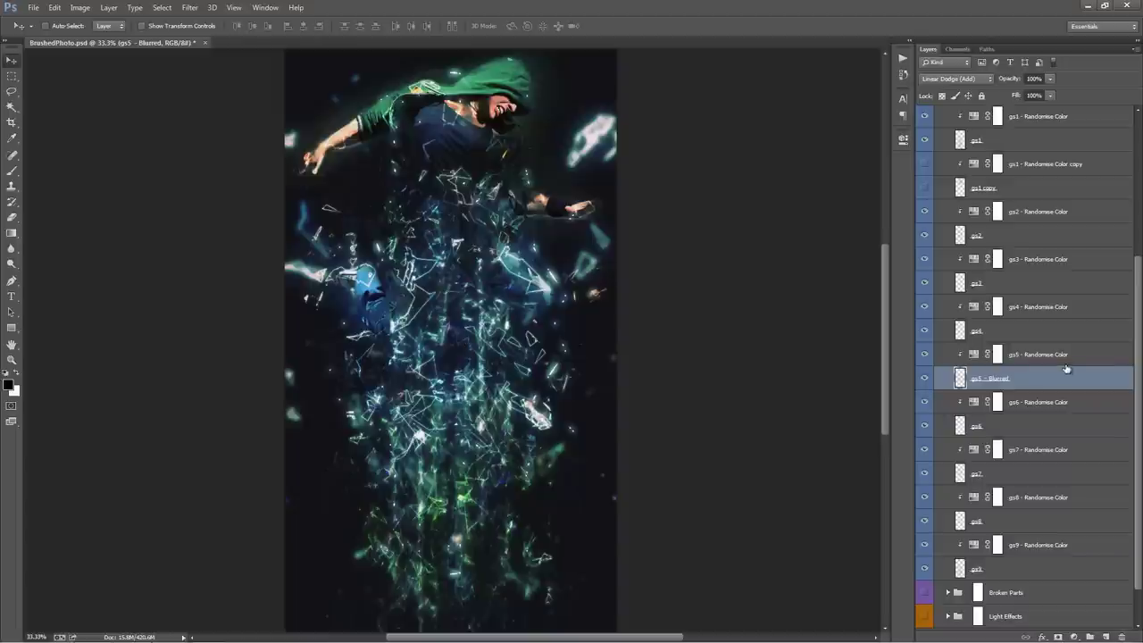
key("v")
scroll(1062, 379, "up", 5)
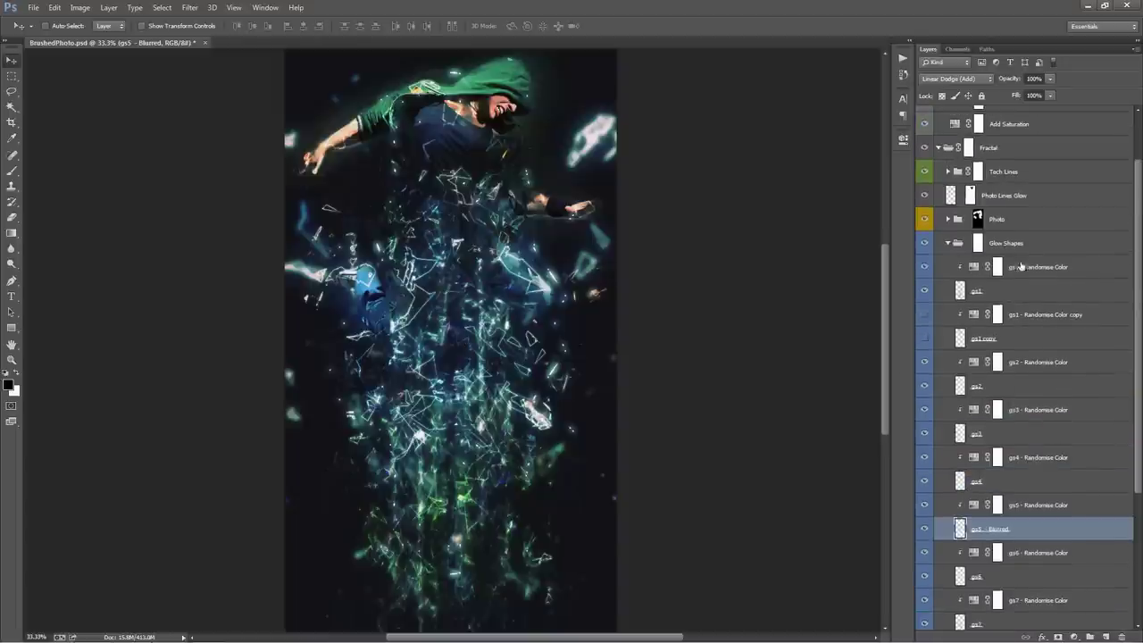
left_click(1020, 254)
left_click(948, 244)
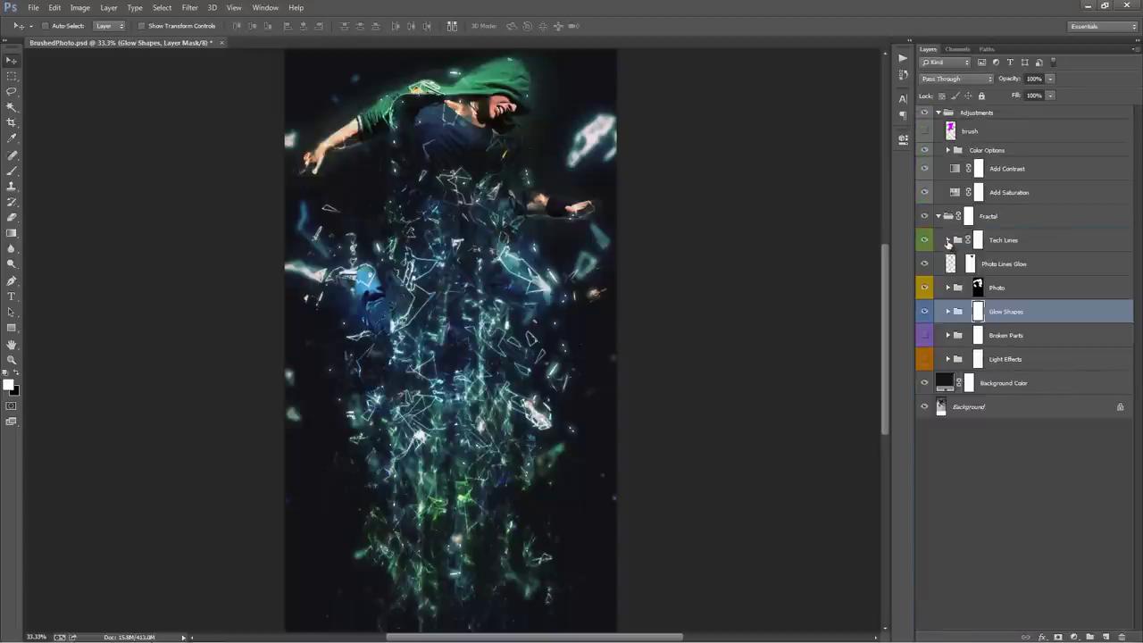
left_click(1023, 333)
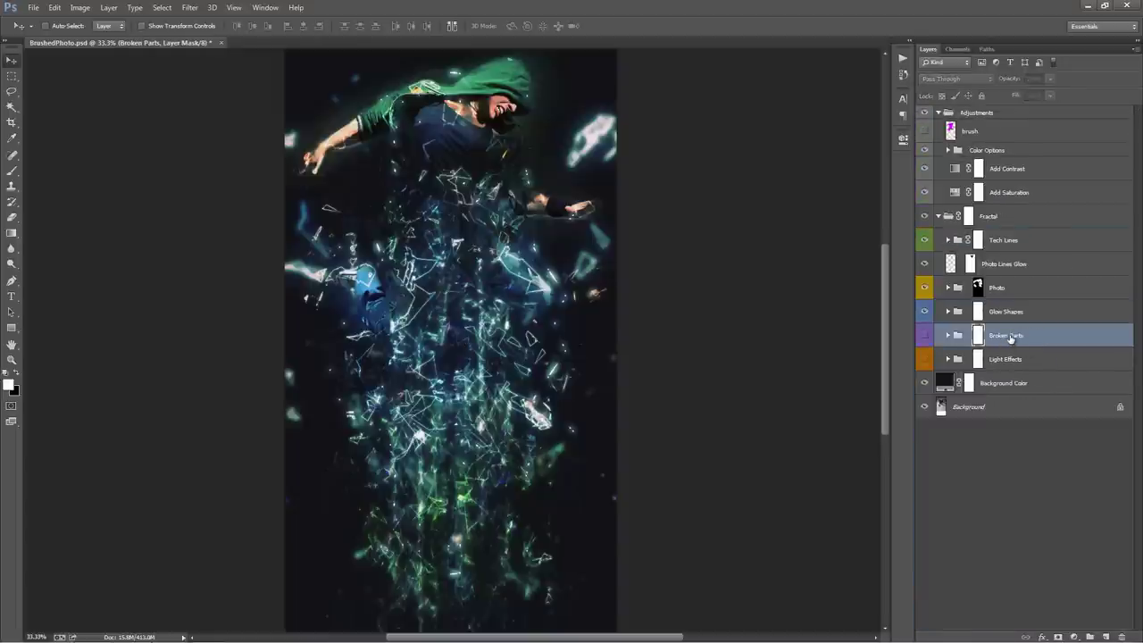
left_click_drag(929, 316, 927, 335)
left_click(926, 335)
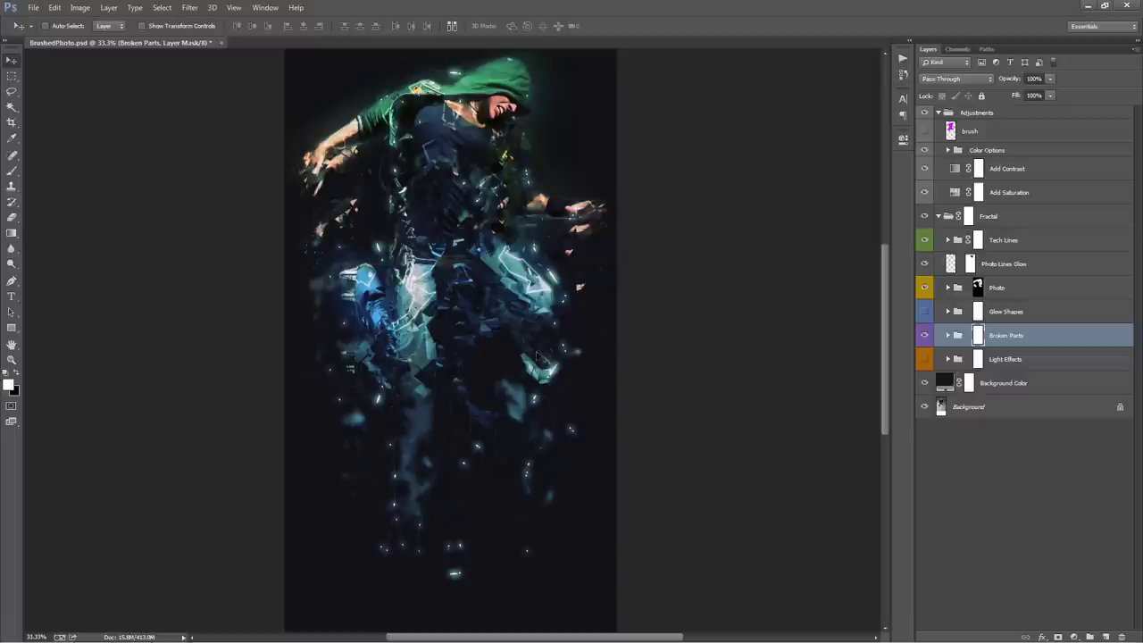
Expand the Broken Parts group and look through its p1, p2 and p3 layers and their Solid Color Fill layers
left_click(947, 335)
scroll(1061, 348, "down", 3)
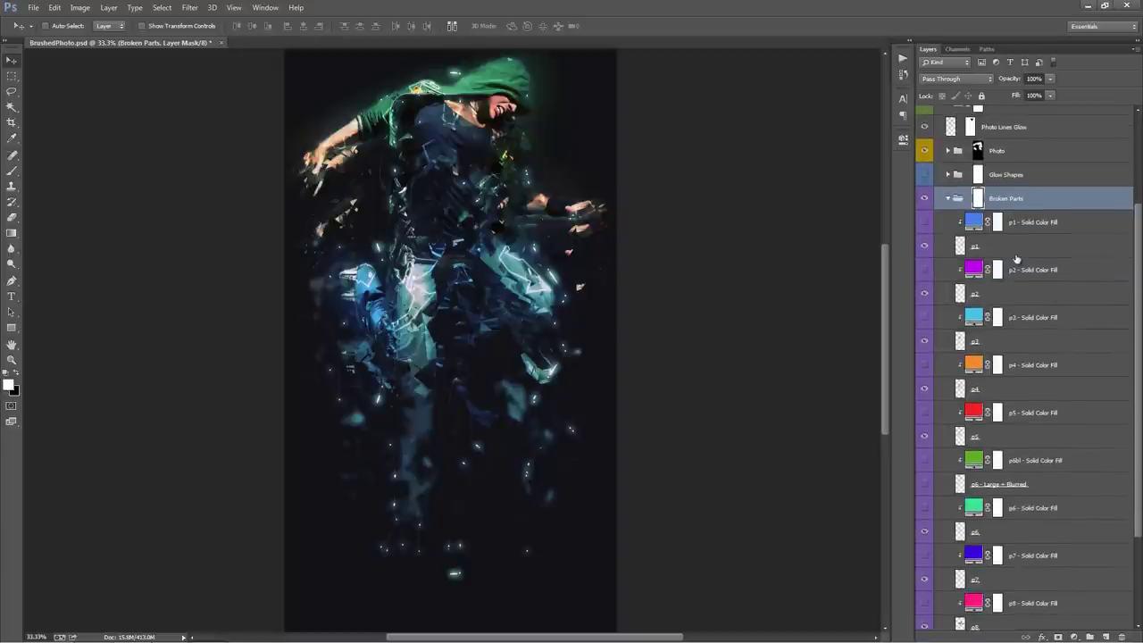
left_click(1017, 253)
left_click(1020, 291)
left_click(1029, 339)
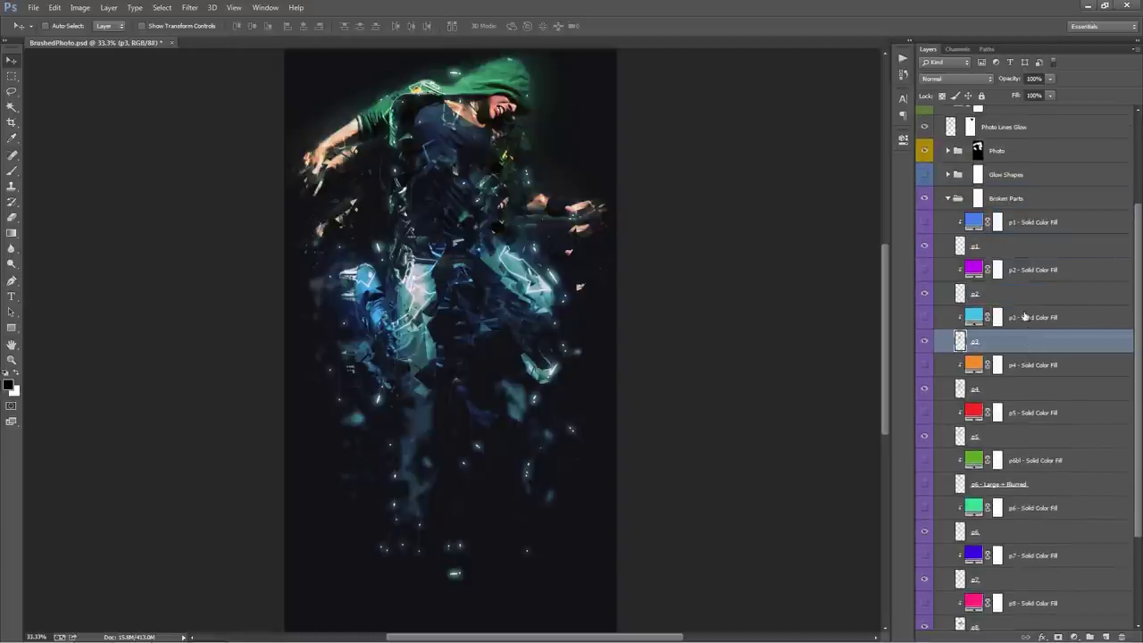
left_click(1008, 263)
left_click(1011, 295)
left_click(991, 246)
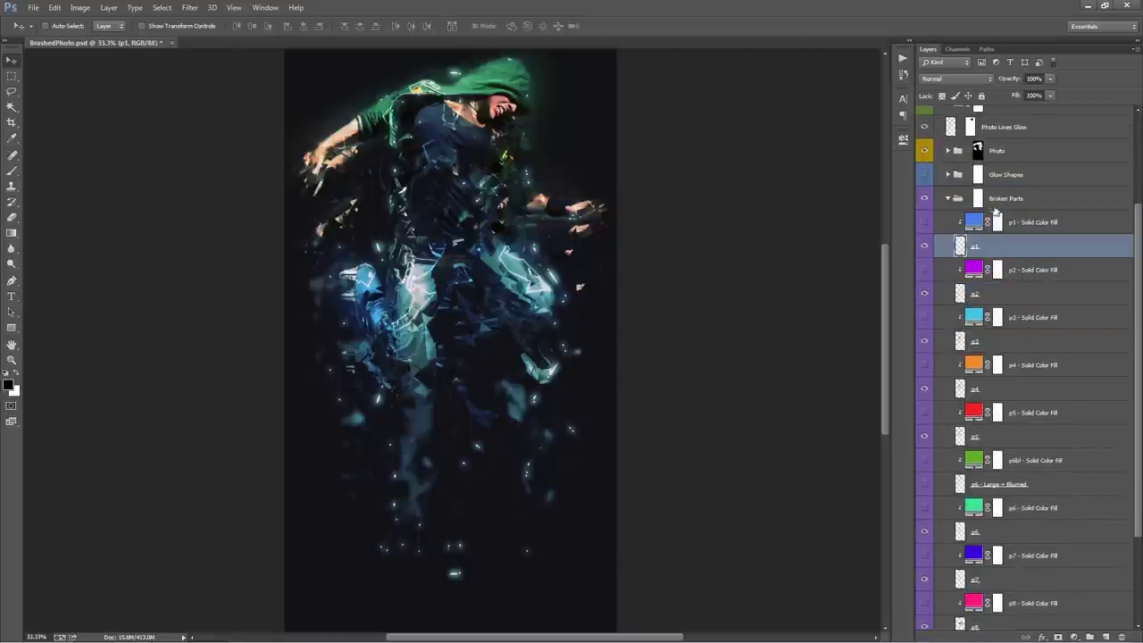
left_click(1024, 293)
left_click(1002, 248)
left_click(1051, 235)
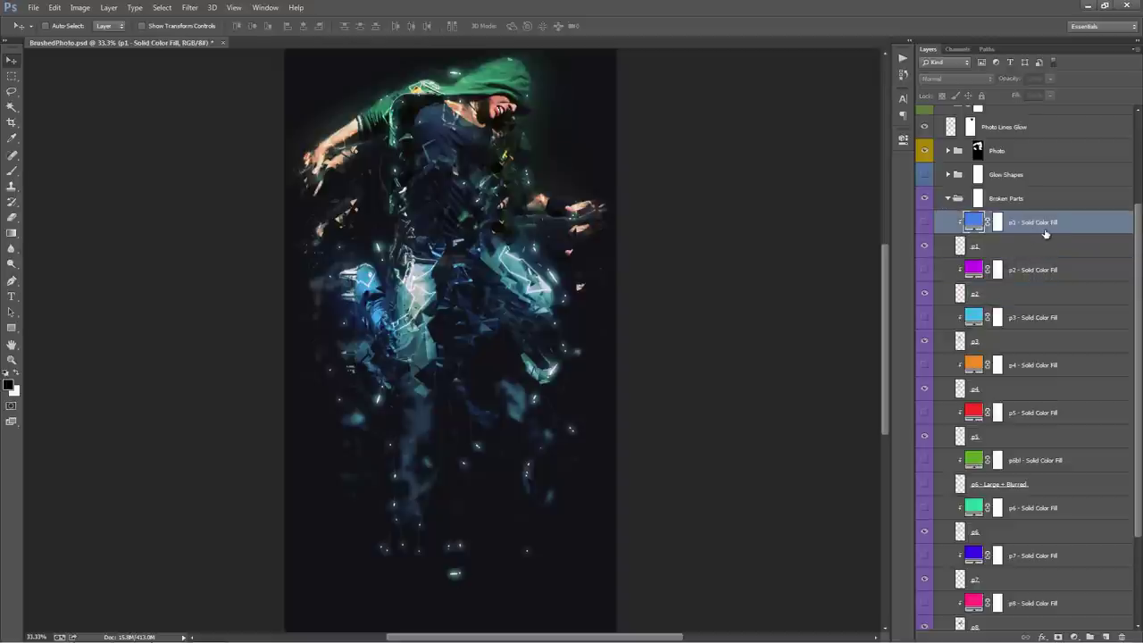
left_click(1018, 252)
left_click(1024, 293)
left_click(1019, 252)
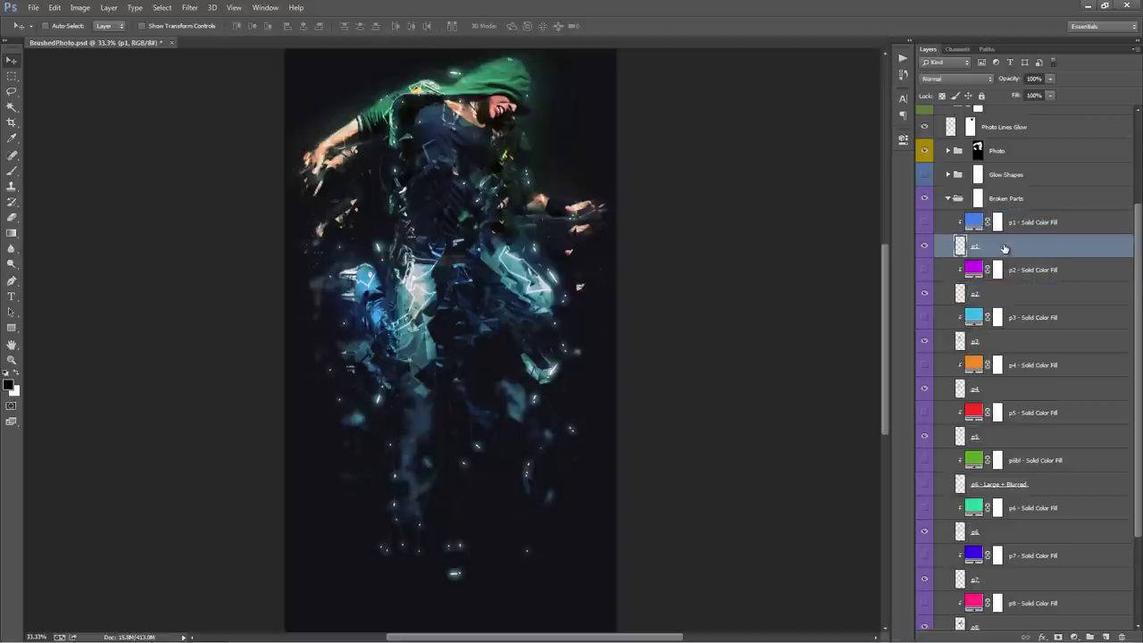
Show the p1 - Solid Color Fill layer and set its color to green #319165
left_click(926, 223)
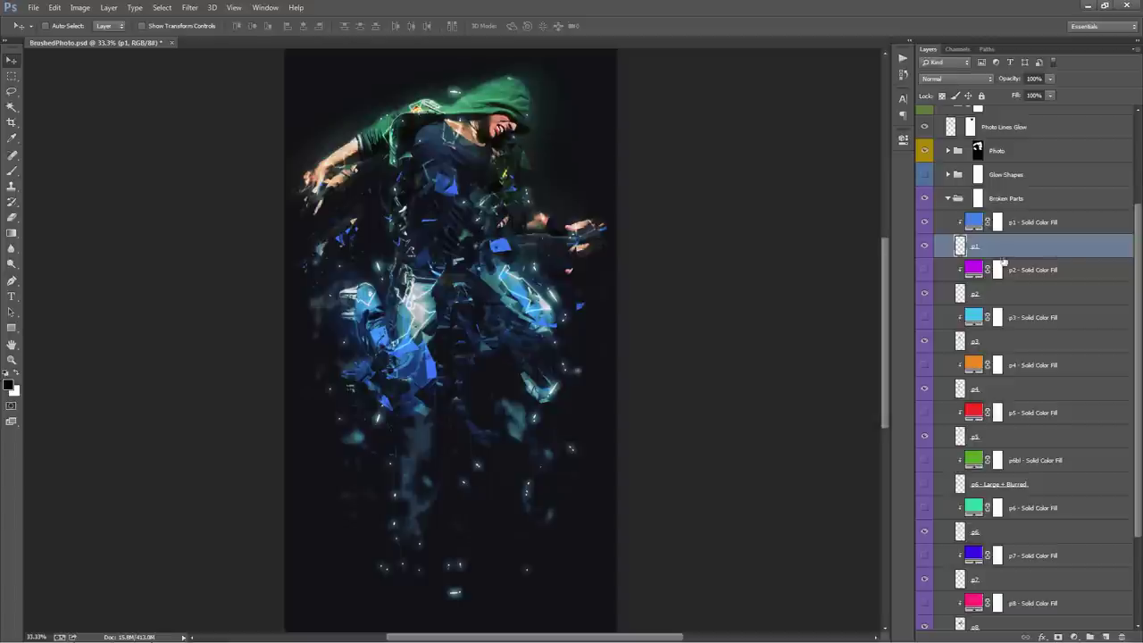
left_click(1067, 229)
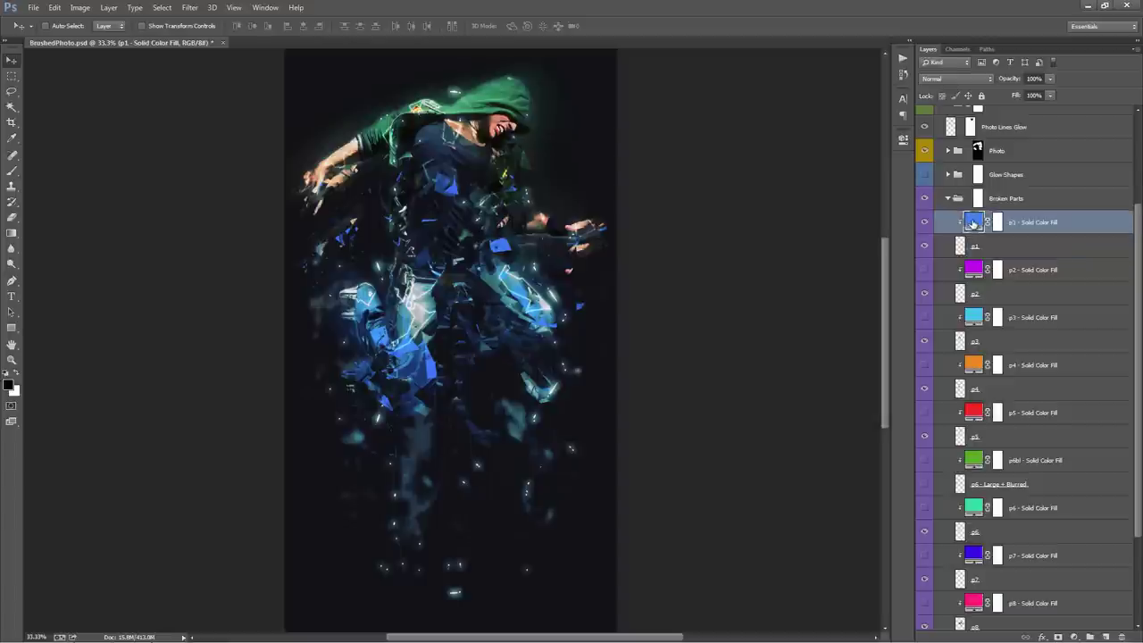
double_click(974, 224)
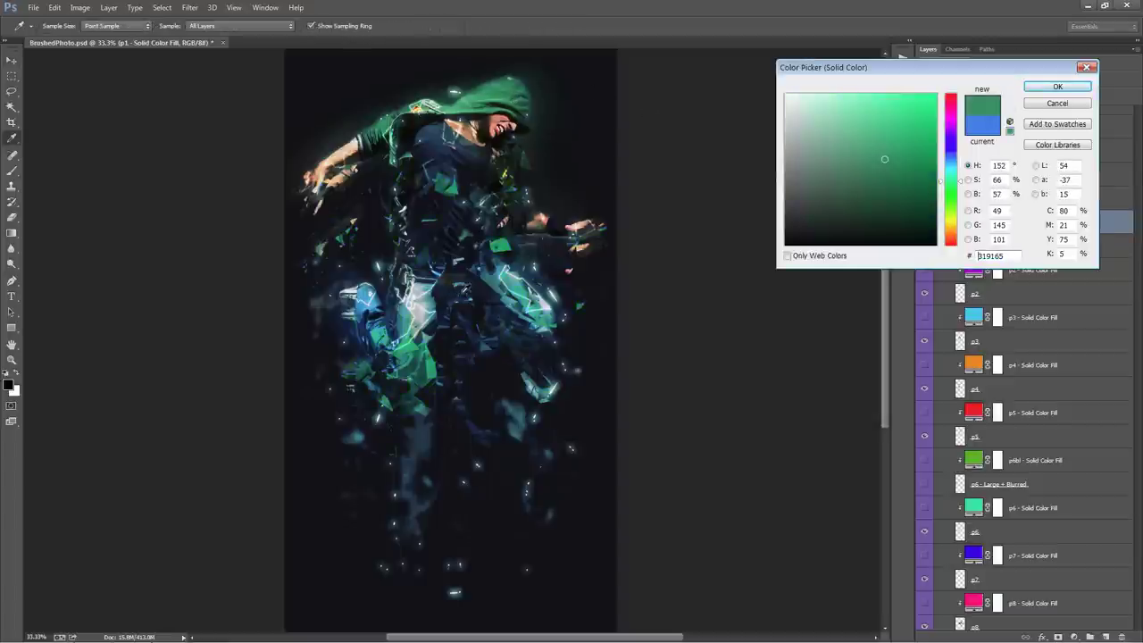
left_click(1057, 86)
Move the p1 broken parts straight down by about 0.79 cm
left_click(1002, 247)
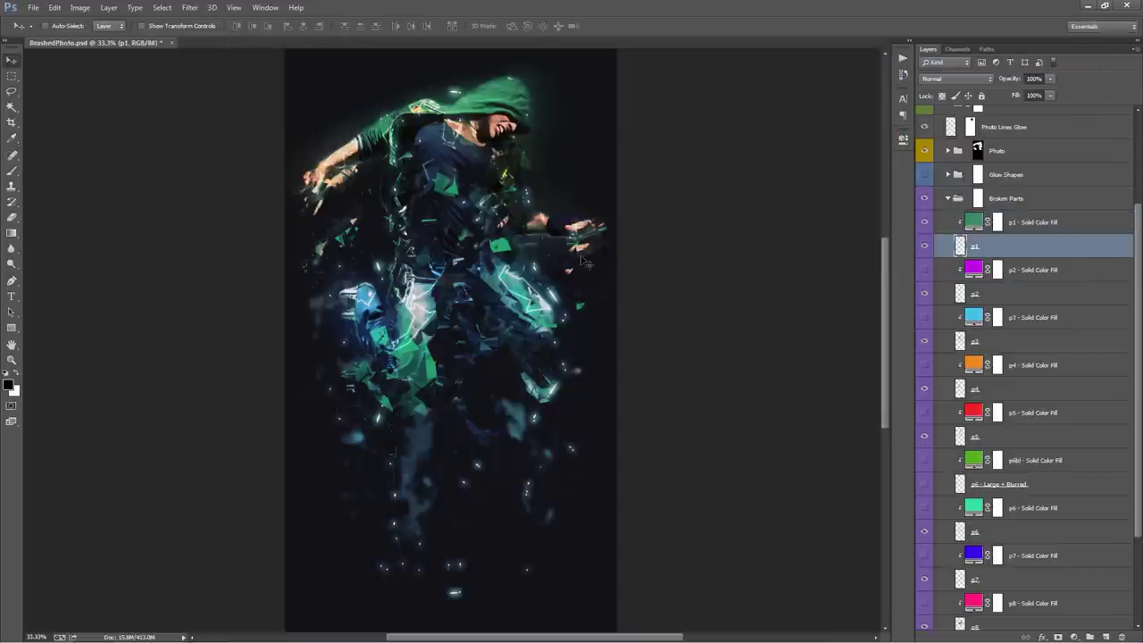
mouse_move(526, 238)
left_mouse_down()
mouse_move(525, 283)
mouse_move(525, 259)
left_mouse_up()
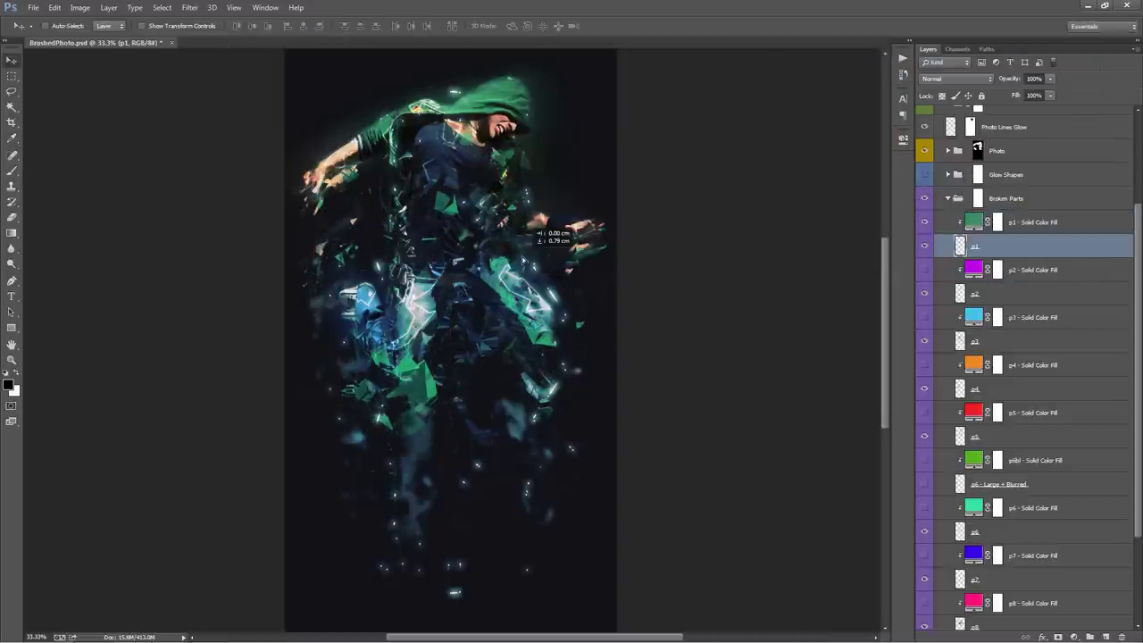
Set the blend mode of the p1 - Solid Color Fill layer to Hard Light
left_click(1036, 223)
left_click(955, 78)
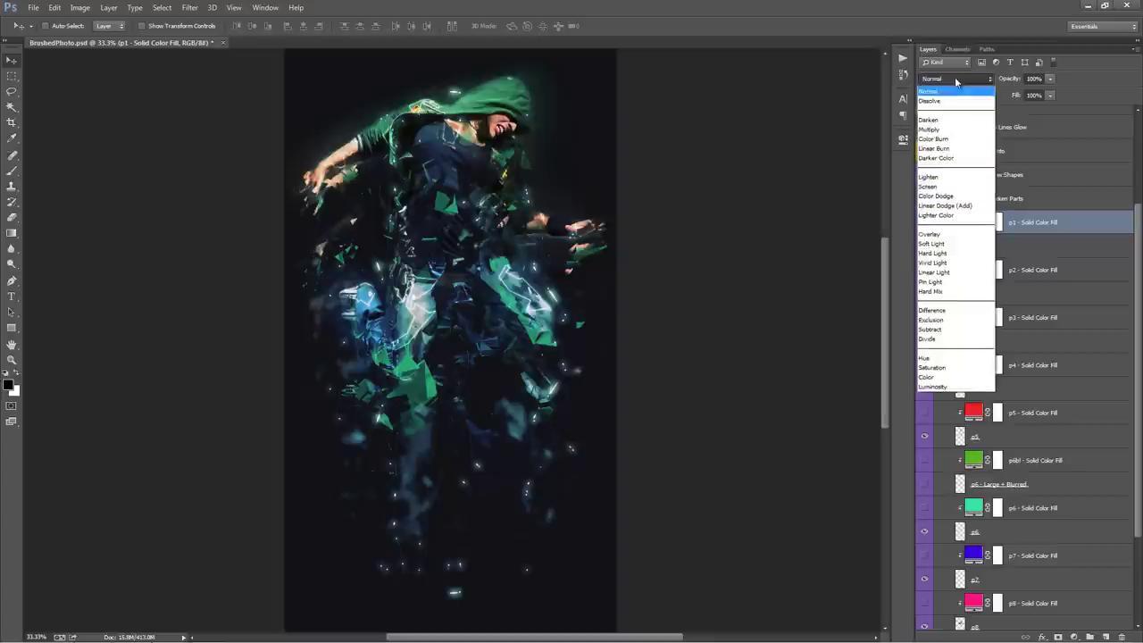
left_click(955, 76)
left_click(955, 76)
left_click(951, 234)
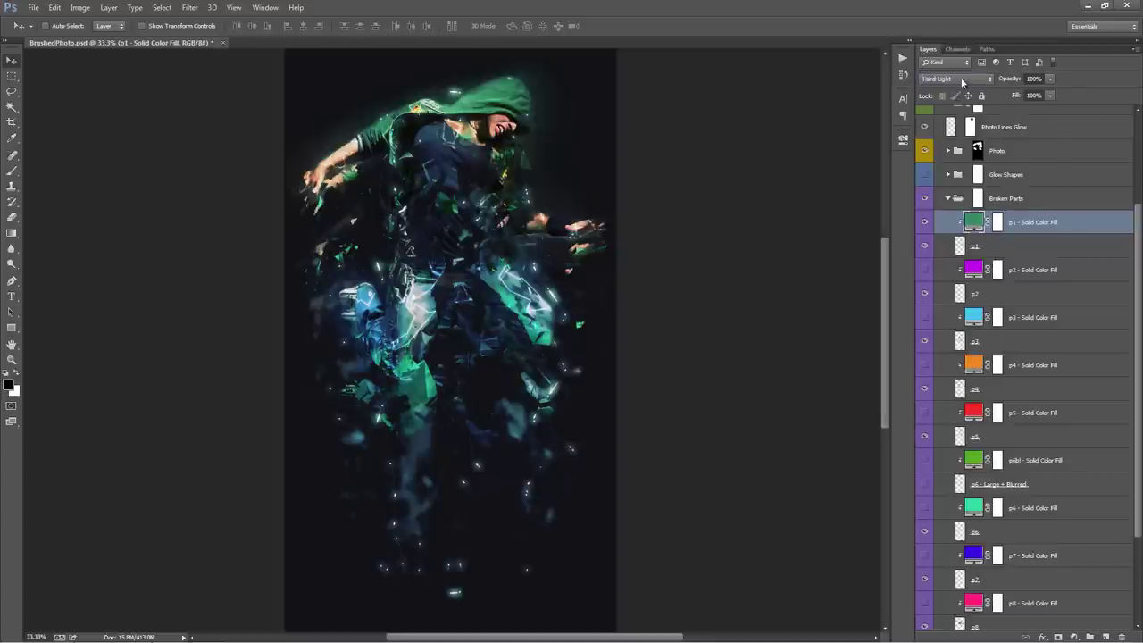
Make the p2 - Solid Color Fill and p3 - Solid Color Fill layers visible in the Broken Parts group
left_click(1068, 272)
scroll(1068, 278, "down", 1)
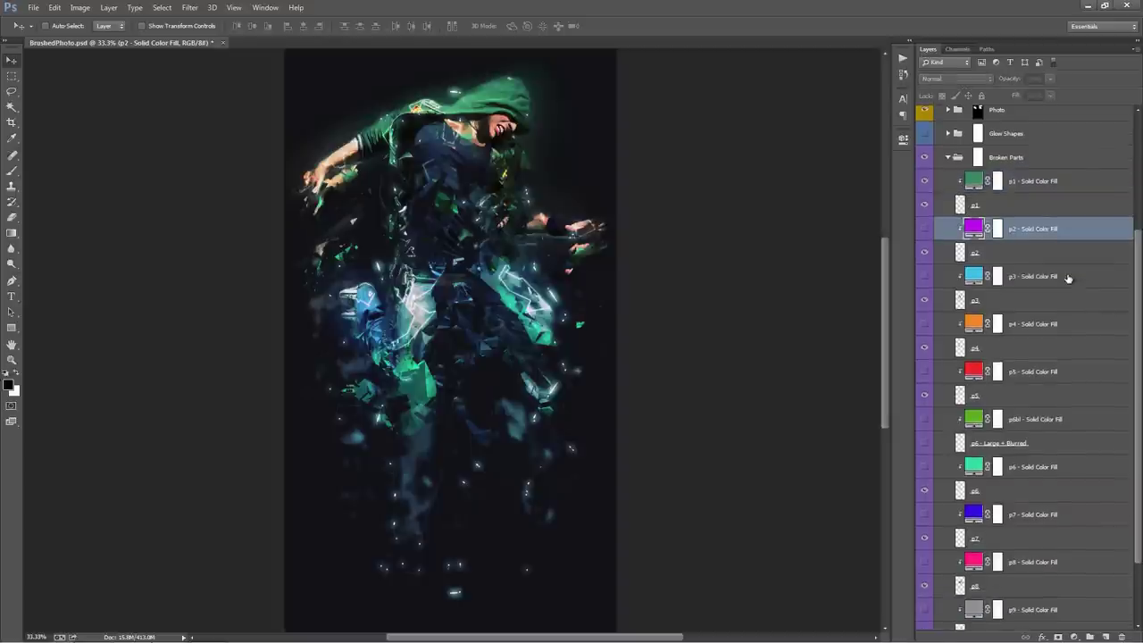
left_click(926, 230)
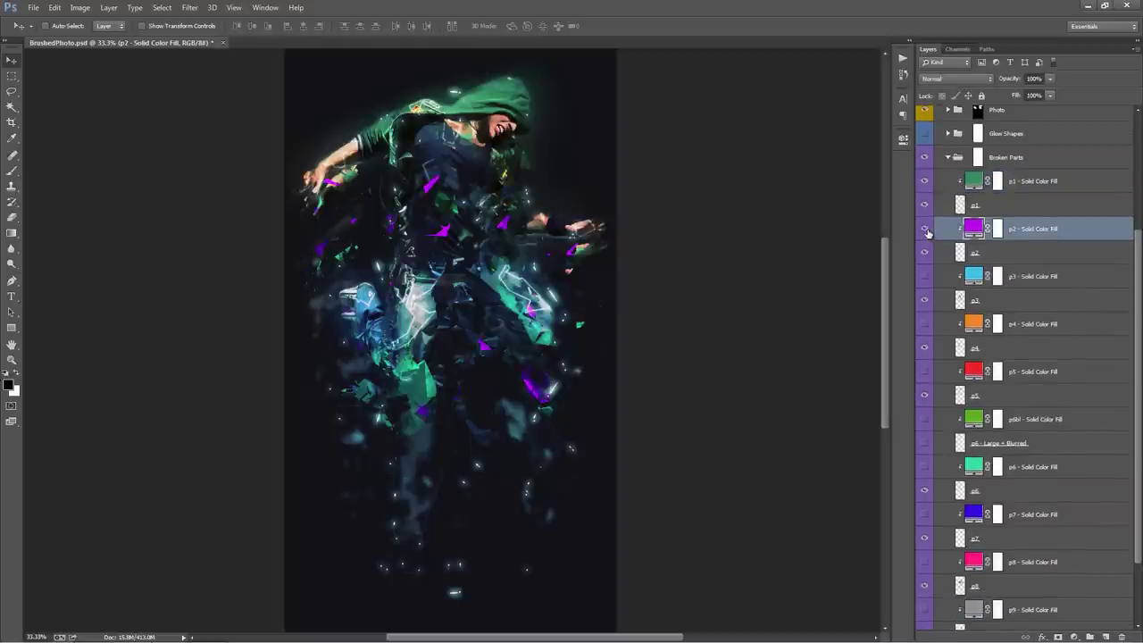
left_click(923, 275)
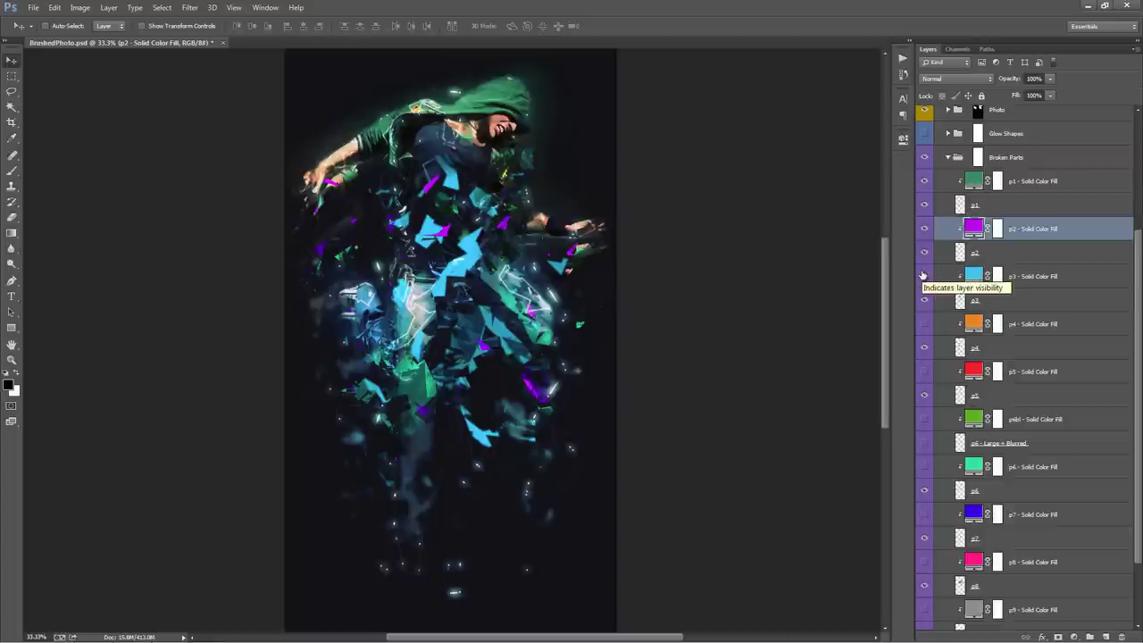
left_click(925, 276)
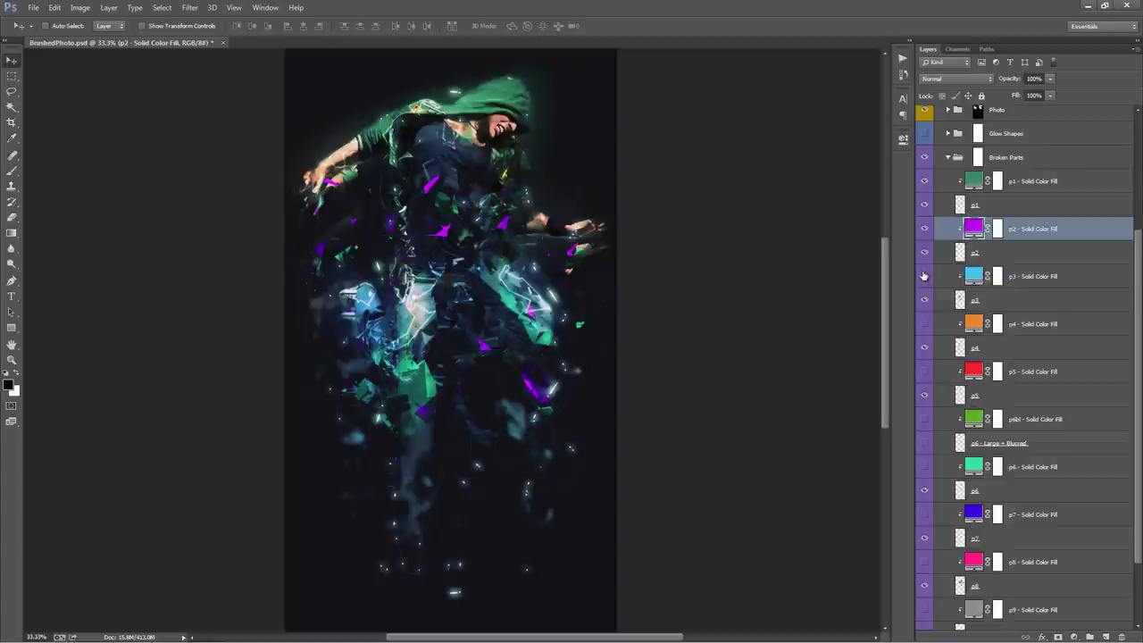
left_click(924, 277)
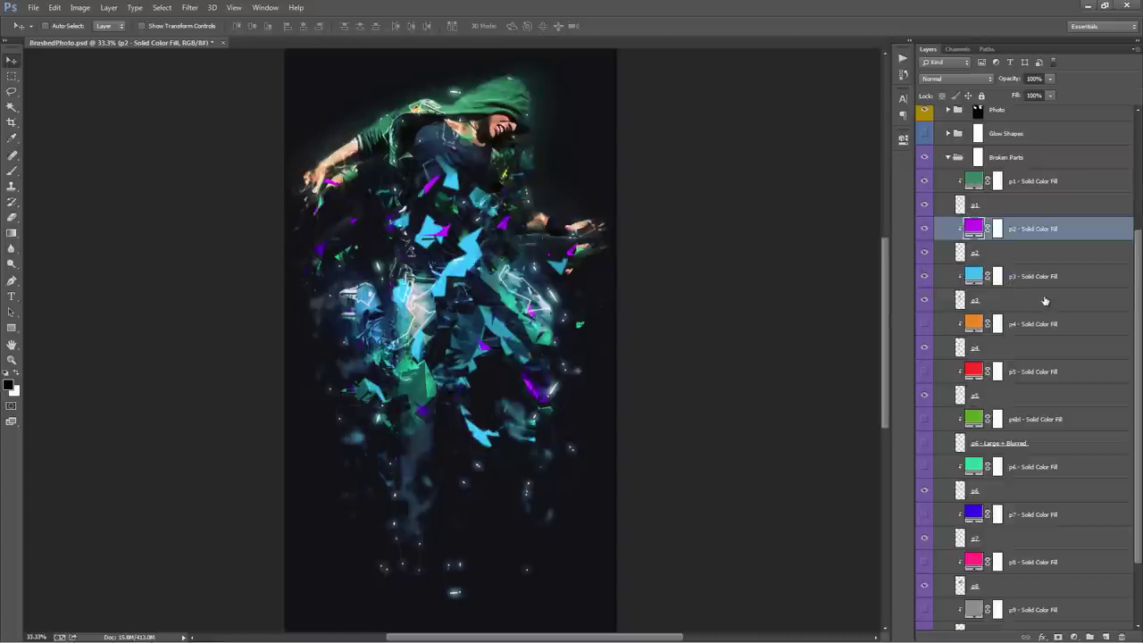
Erase the p3 broken parts across the torso with the Eraser at size 175, and hide the p3 - Solid Color Fill layer
left_click(1045, 301)
key("b")
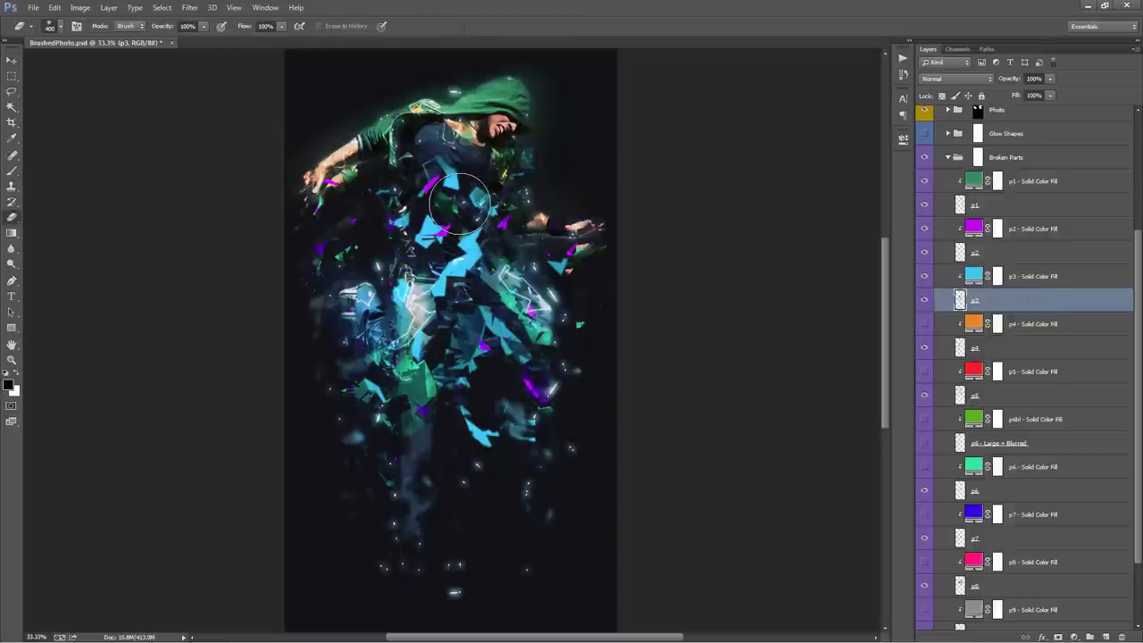
key("bracketleft")
key("bracketleft")
key("bracketleft")
key("bracketleft")
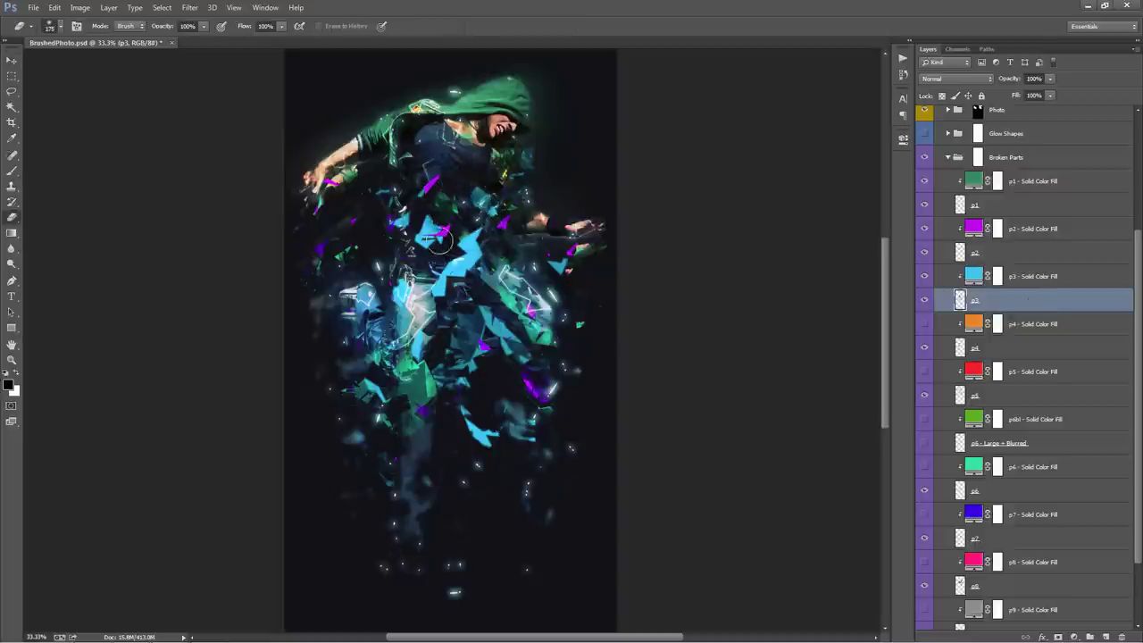
mouse_move(422, 252)
left_mouse_down()
mouse_move(458, 284)
mouse_move(493, 237)
mouse_move(430, 272)
mouse_move(448, 235)
mouse_move(505, 243)
left_mouse_up()
left_click(925, 276)
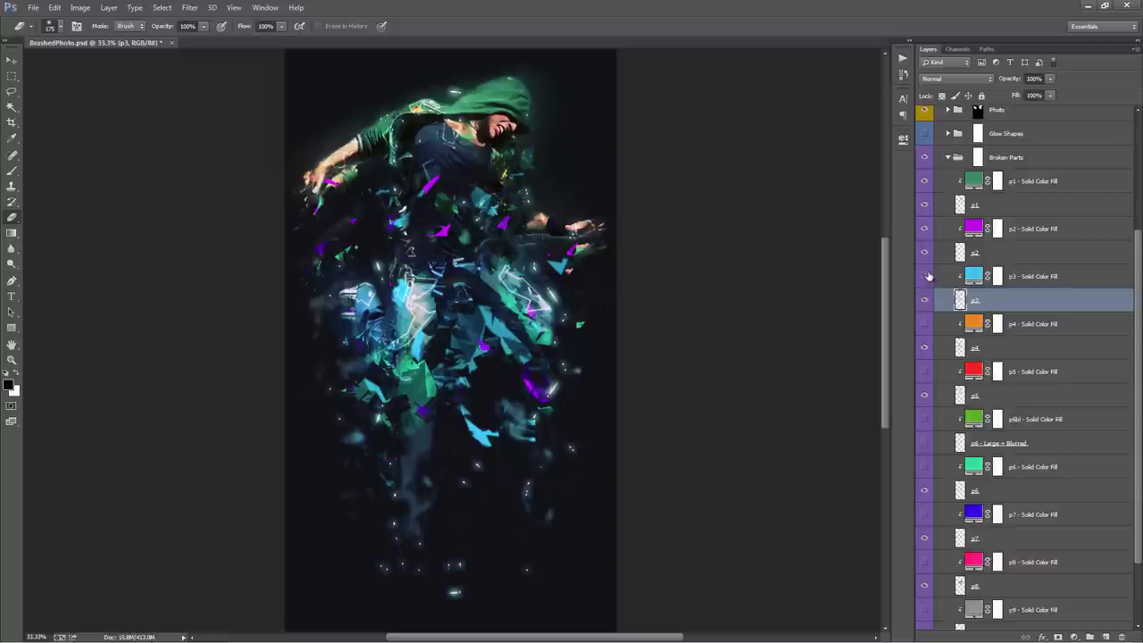
Preview the p4 fill color, and show the p5 - Solid Color Fill layer with its color set to green #22d380
left_click(924, 325)
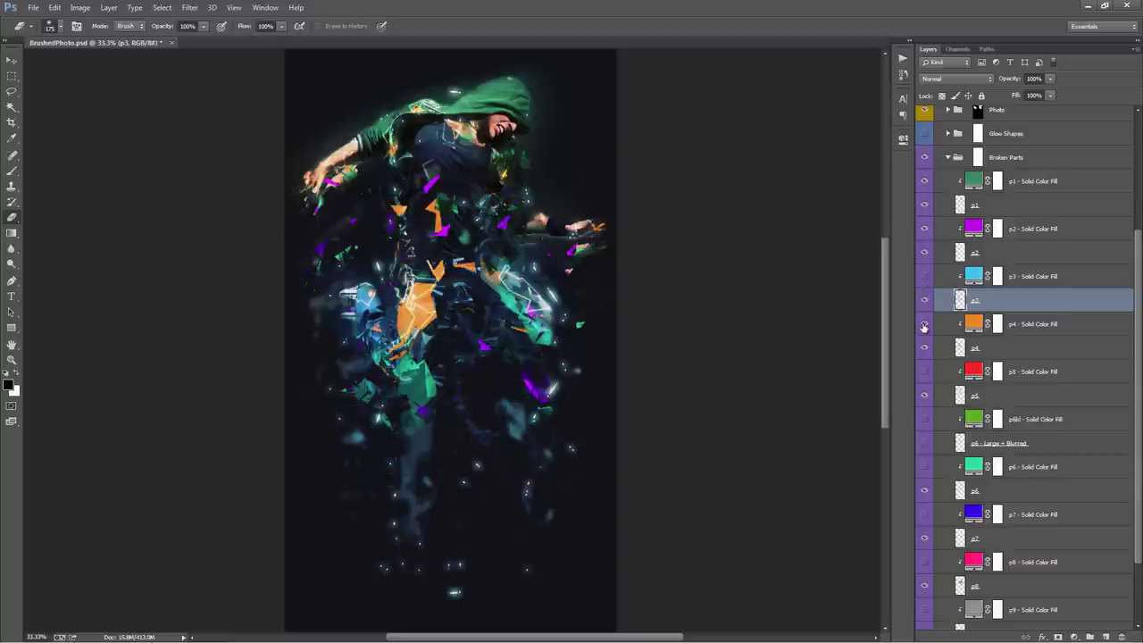
left_click(925, 326)
left_click(926, 374)
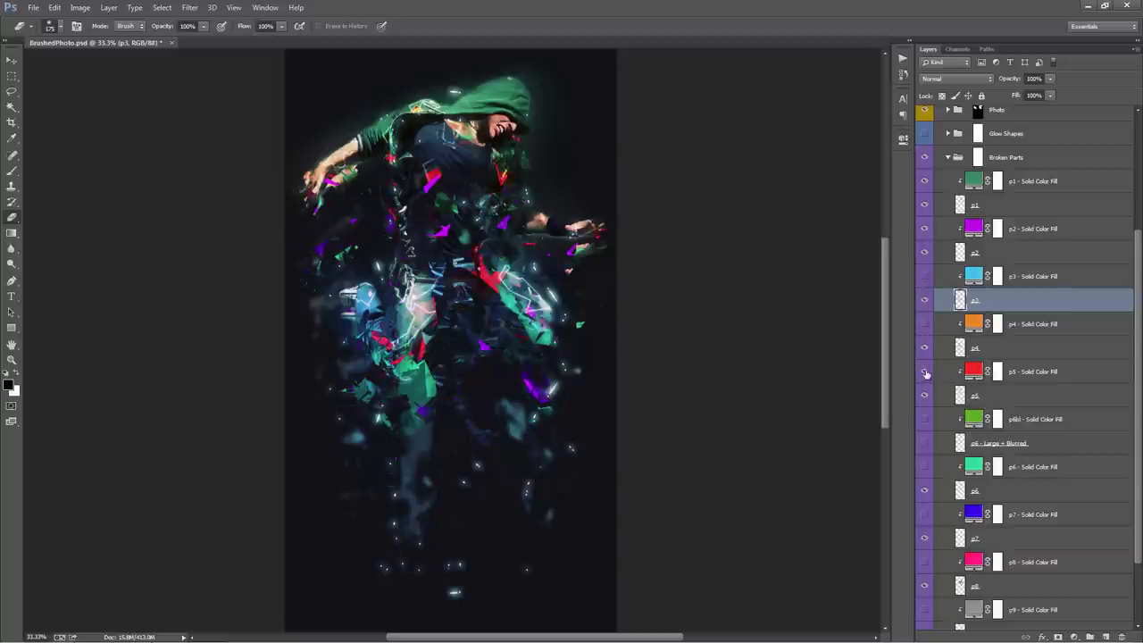
double_click(973, 373)
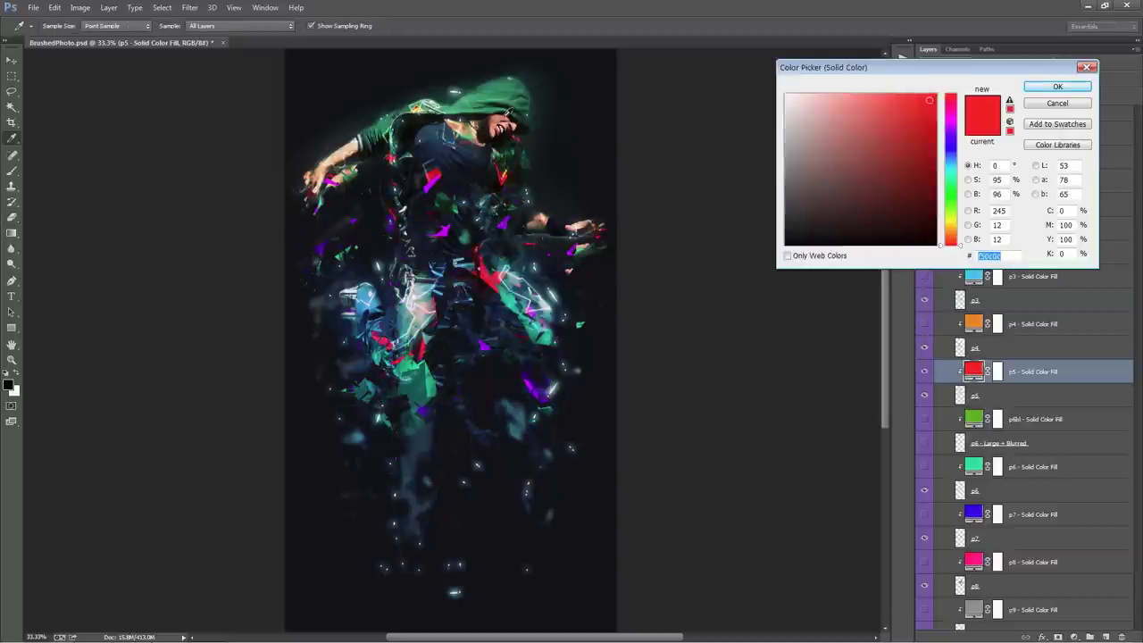
left_click(503, 94)
left_click(502, 86)
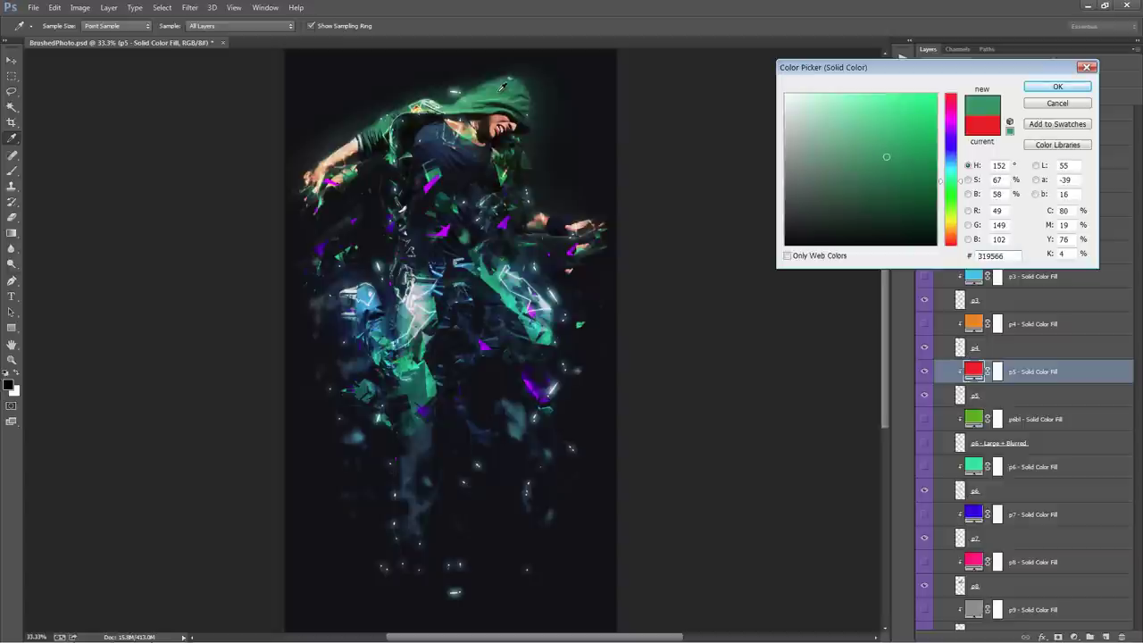
left_click_drag(907, 145, 913, 118)
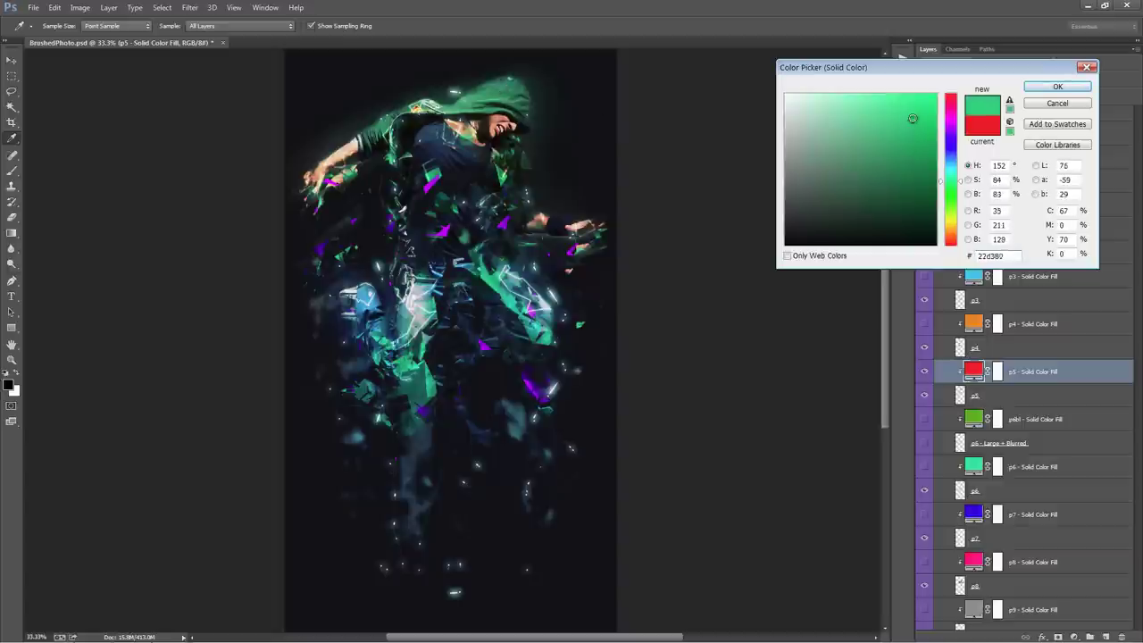
left_click(1057, 87)
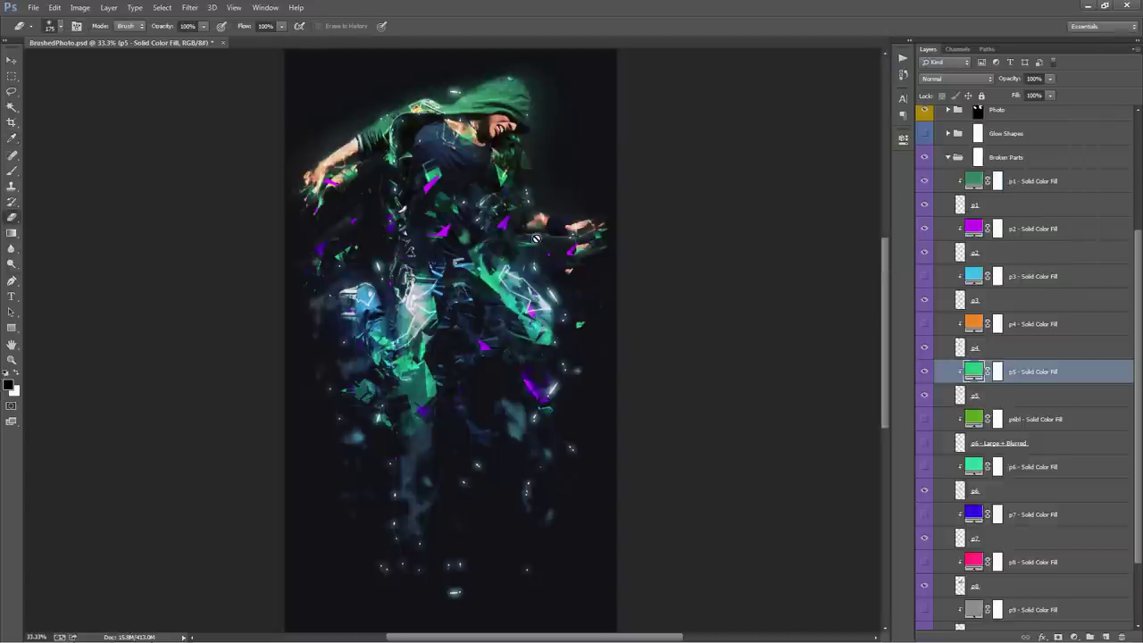
Try out the p6 - Large + Blurred layer by showing it, repositioning its blurred shards around the figure, and hiding it
key("v")
left_click_drag(460, 305, 466, 298)
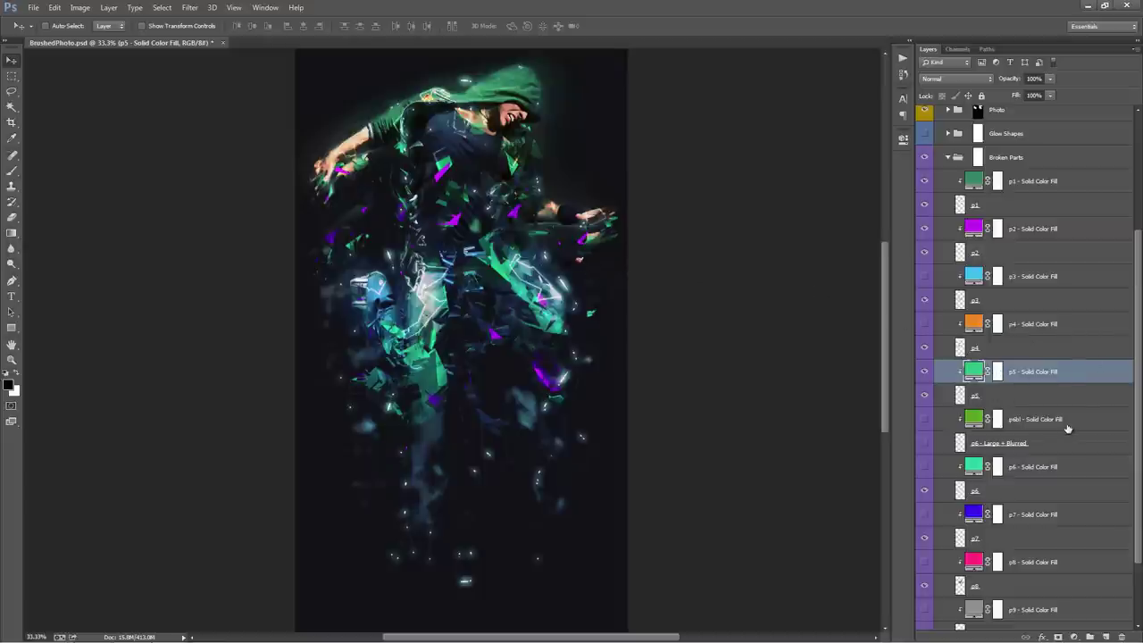
scroll(1005, 418, "down", 2)
left_click(1018, 378)
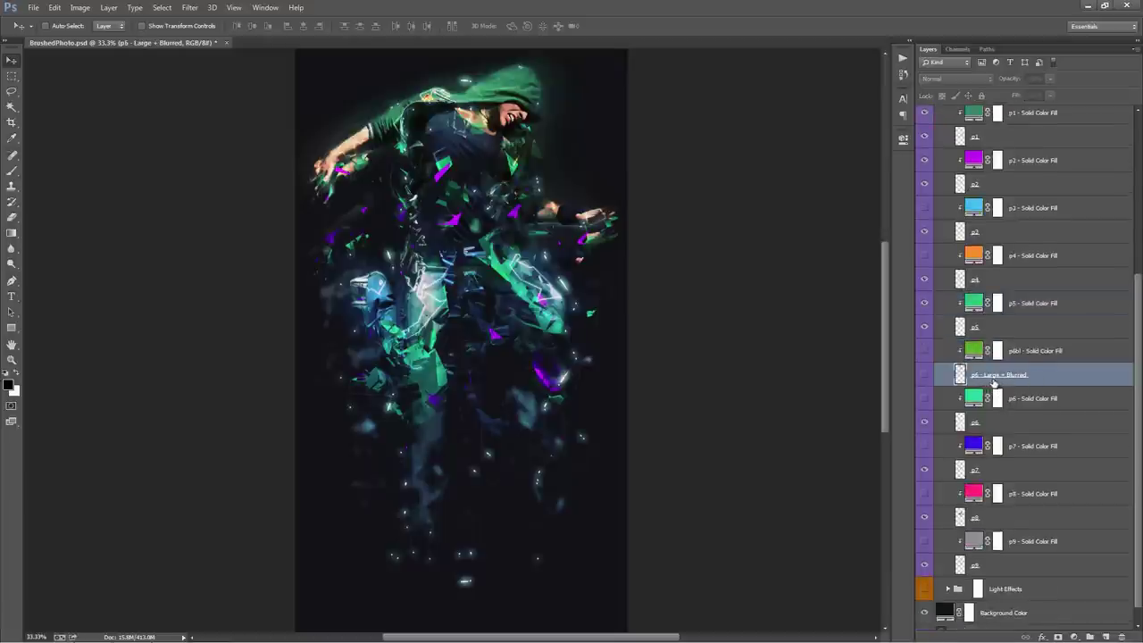
left_click(925, 376)
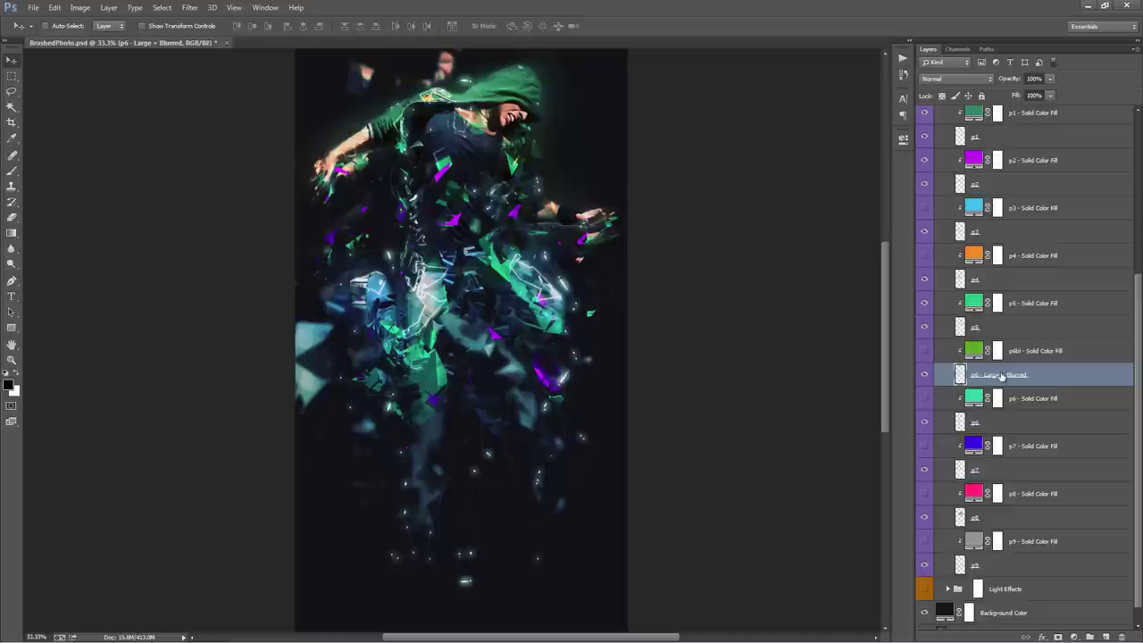
scroll(638, 325, "up", 3)
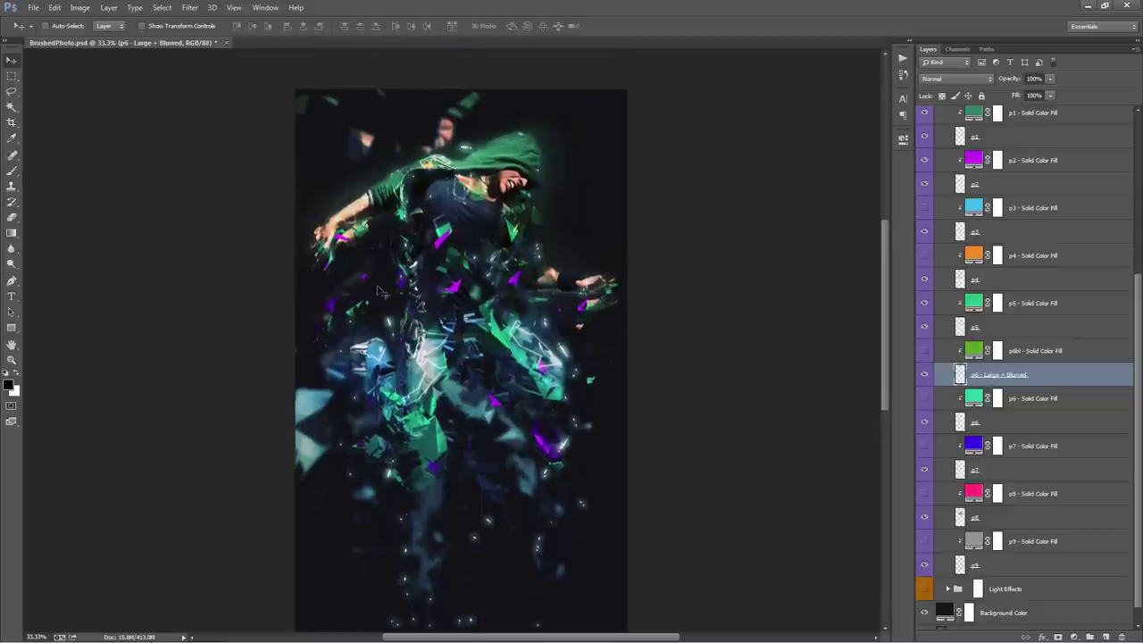
left_click_drag(407, 291, 460, 302)
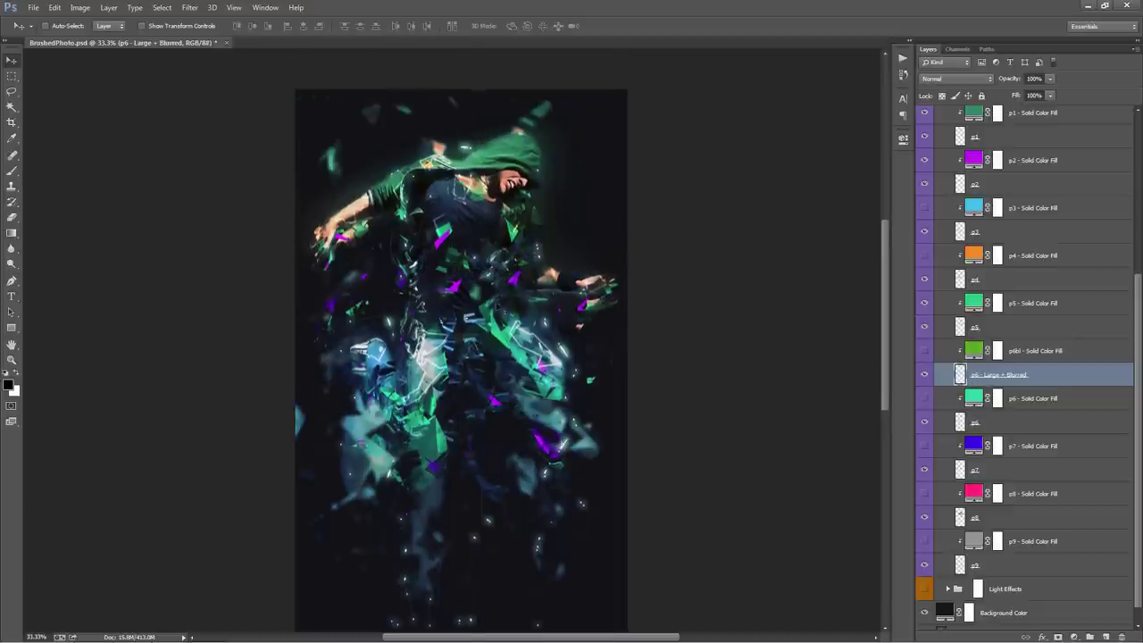
left_click_drag(462, 235, 442, 239)
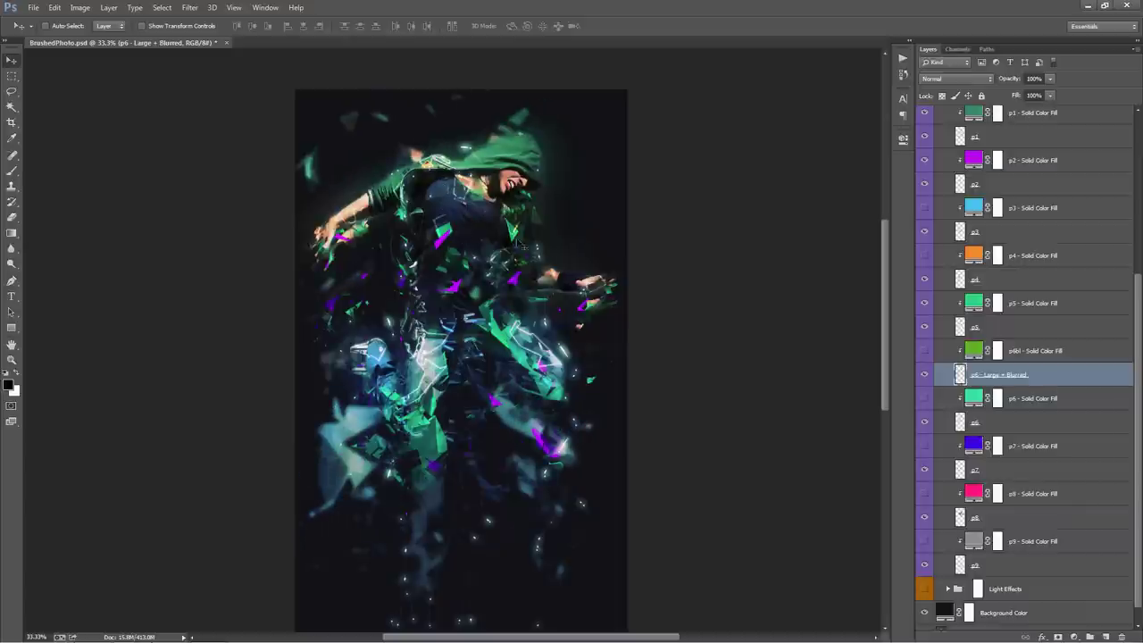
left_click_drag(615, 358, 621, 324)
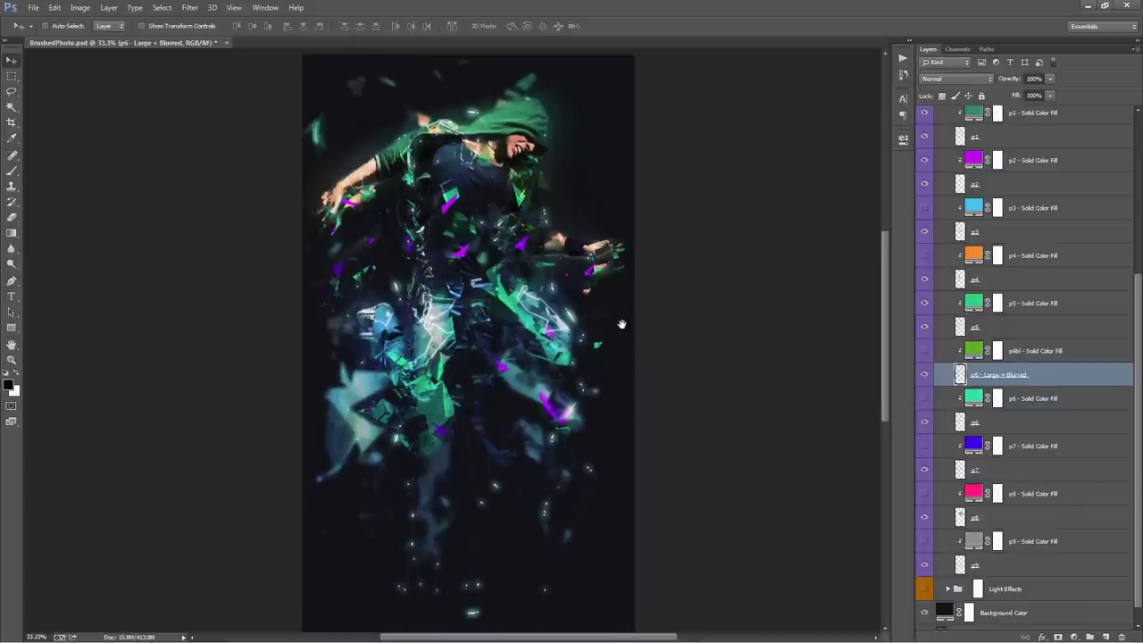
left_click(926, 375)
Collapse the Broken Parts group and make the Glow Shapes group visible again
left_click(1034, 451)
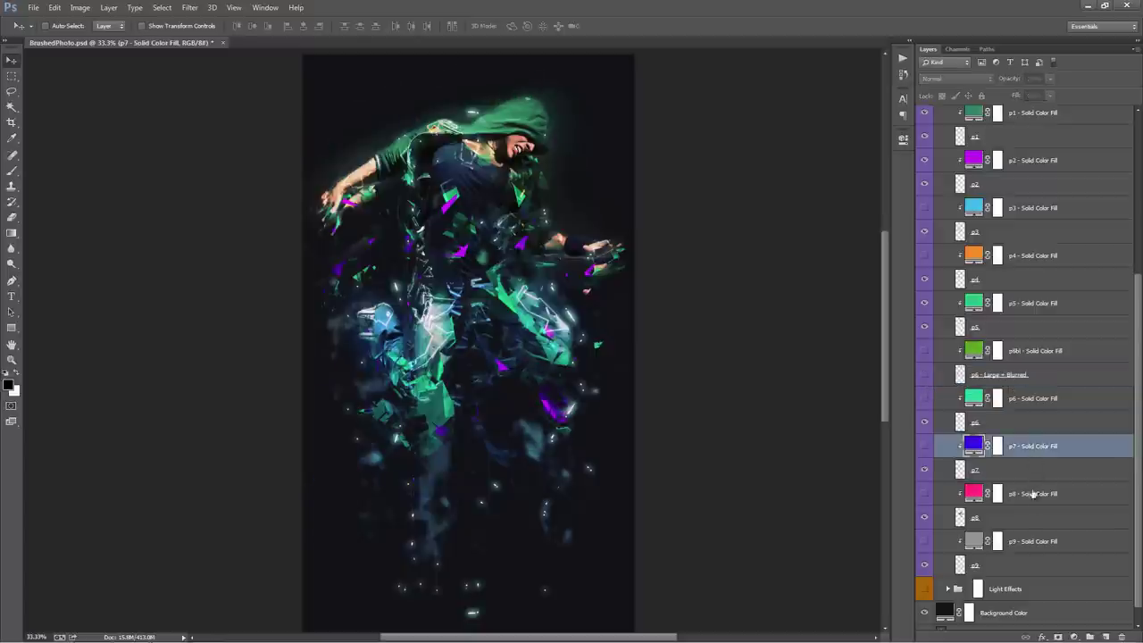
left_click(1031, 516)
scroll(965, 357, "up", 5)
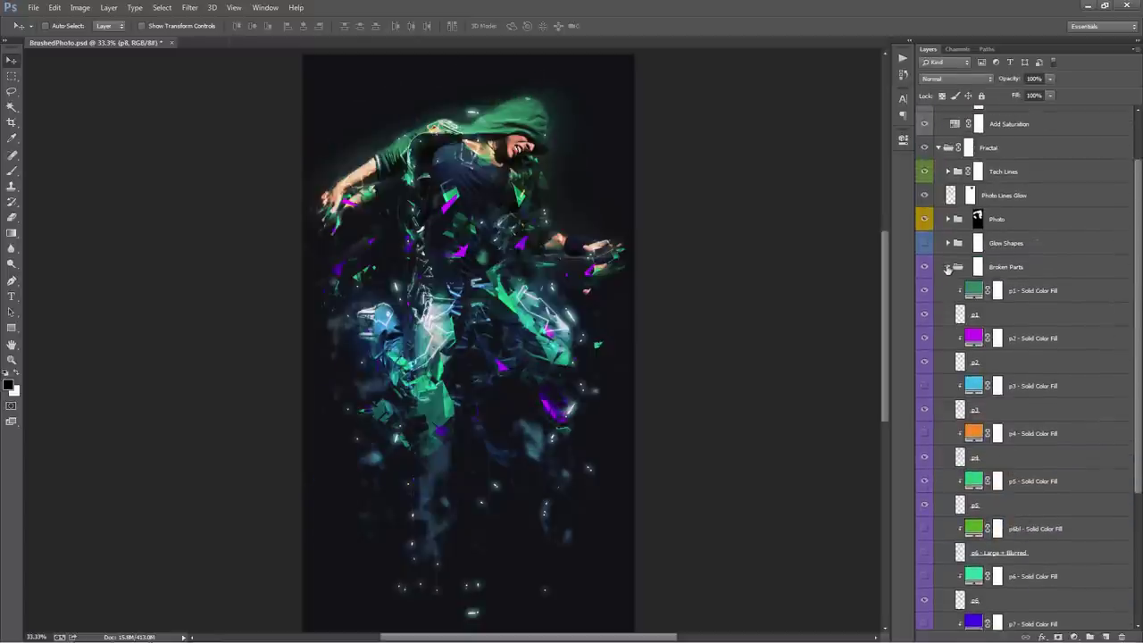
left_click(948, 268)
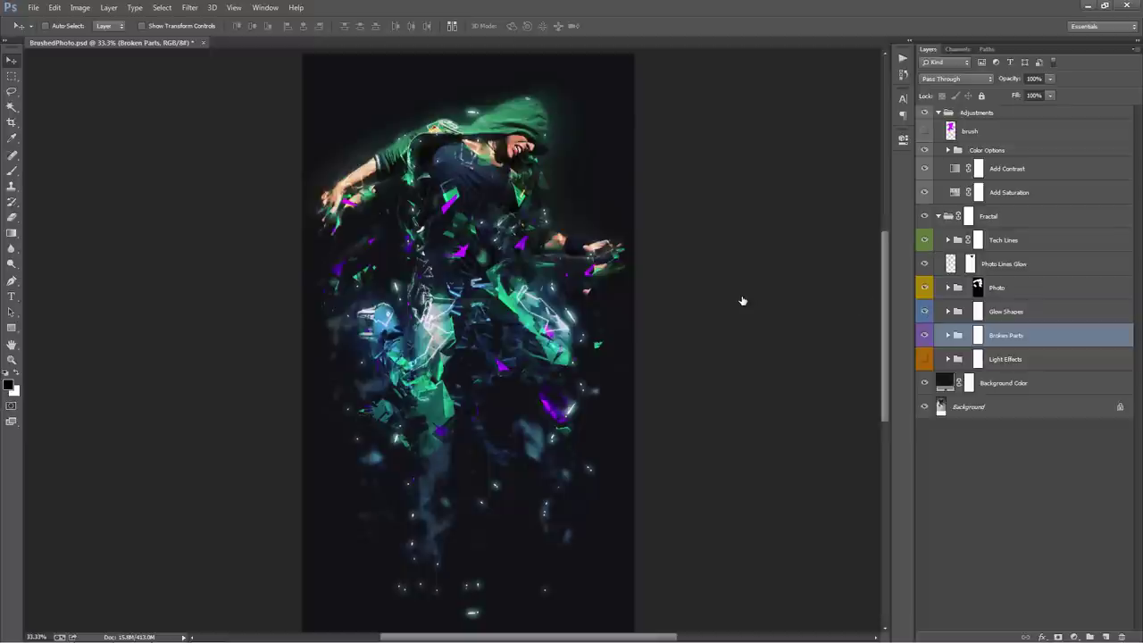
scroll(527, 313, "down", 2)
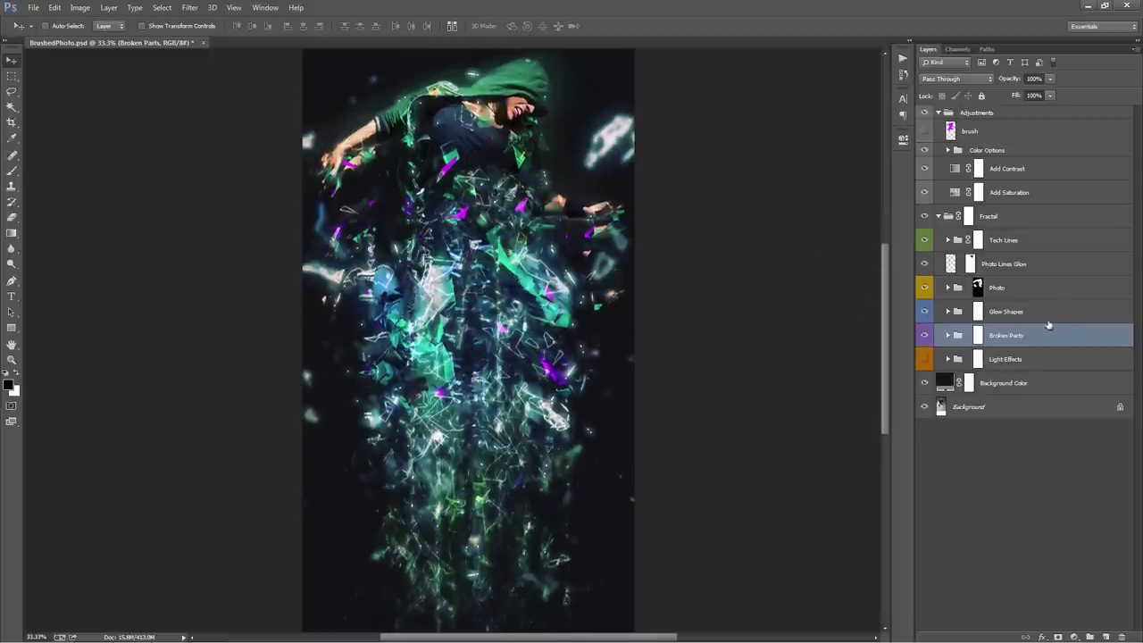
Make the Light Effects group visible and expand it
left_click(1028, 362)
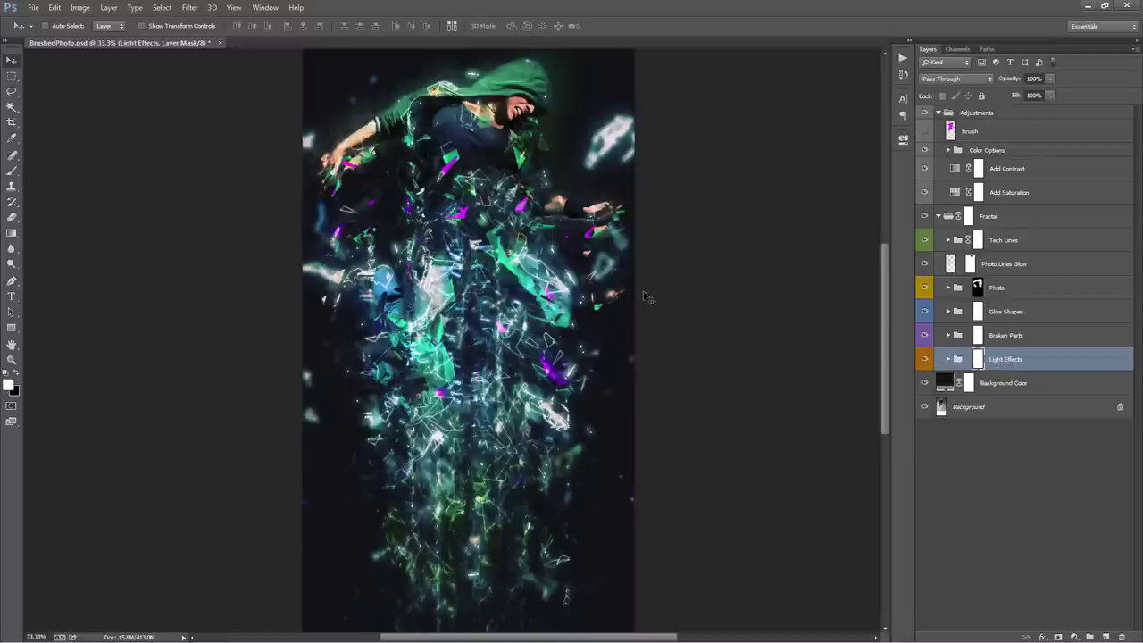
scroll(647, 297, "up", 2)
left_click(950, 360)
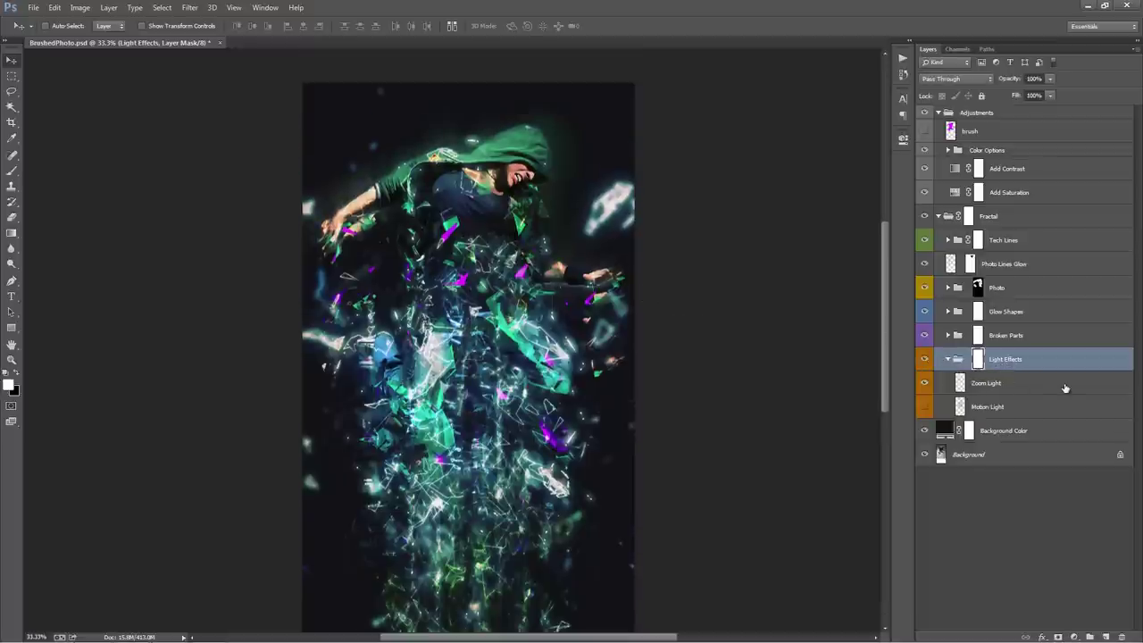
Reposition the Zoom Light rays behind the figure's hood and shoulders, and try duplicating the layer
left_click(1063, 386)
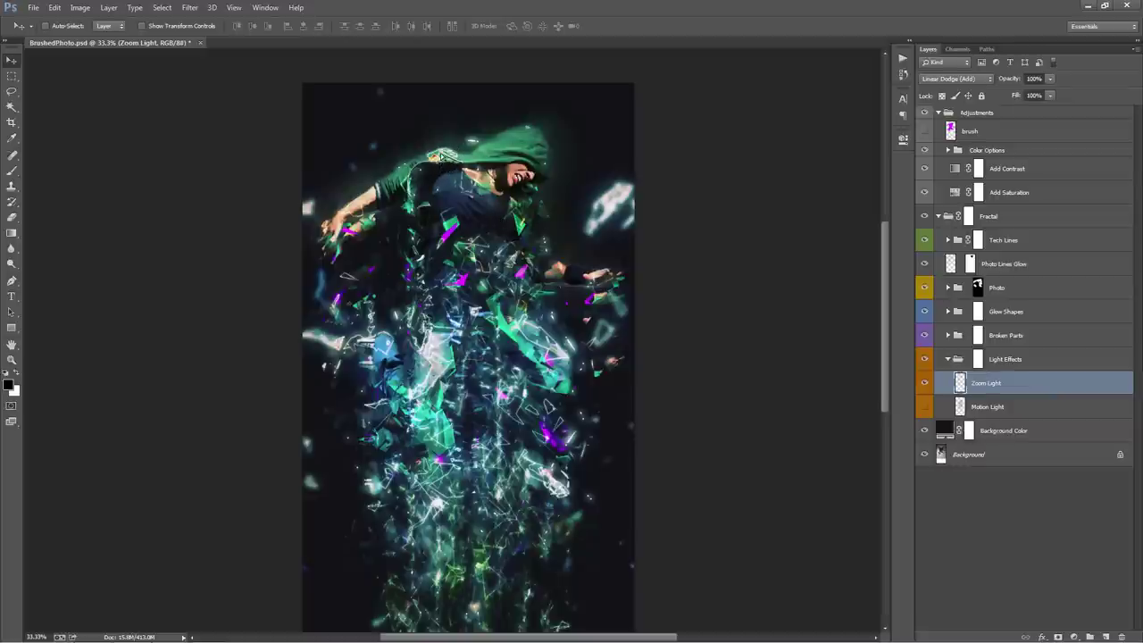
left_click_drag(441, 154, 442, 150)
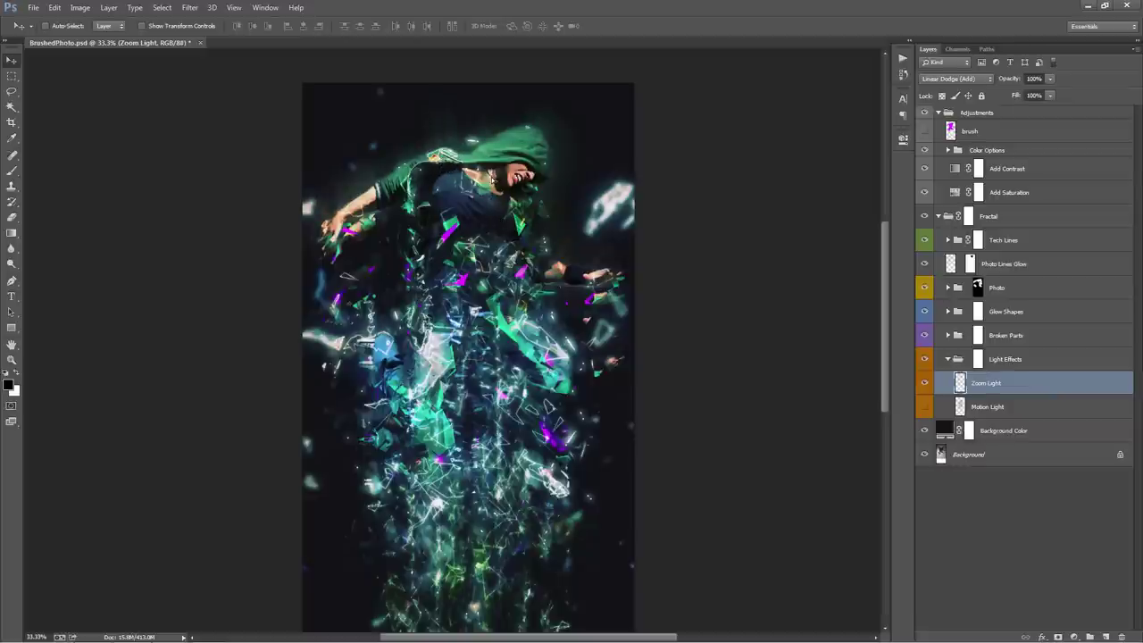
left_click_drag(491, 179, 537, 166)
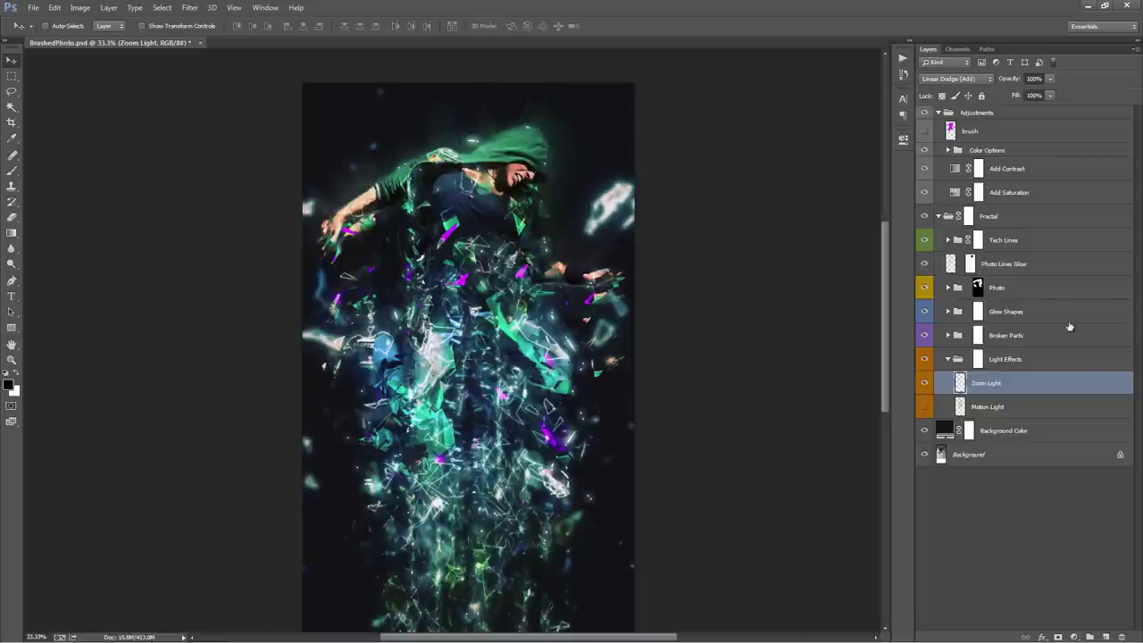
key("ctrl+j")
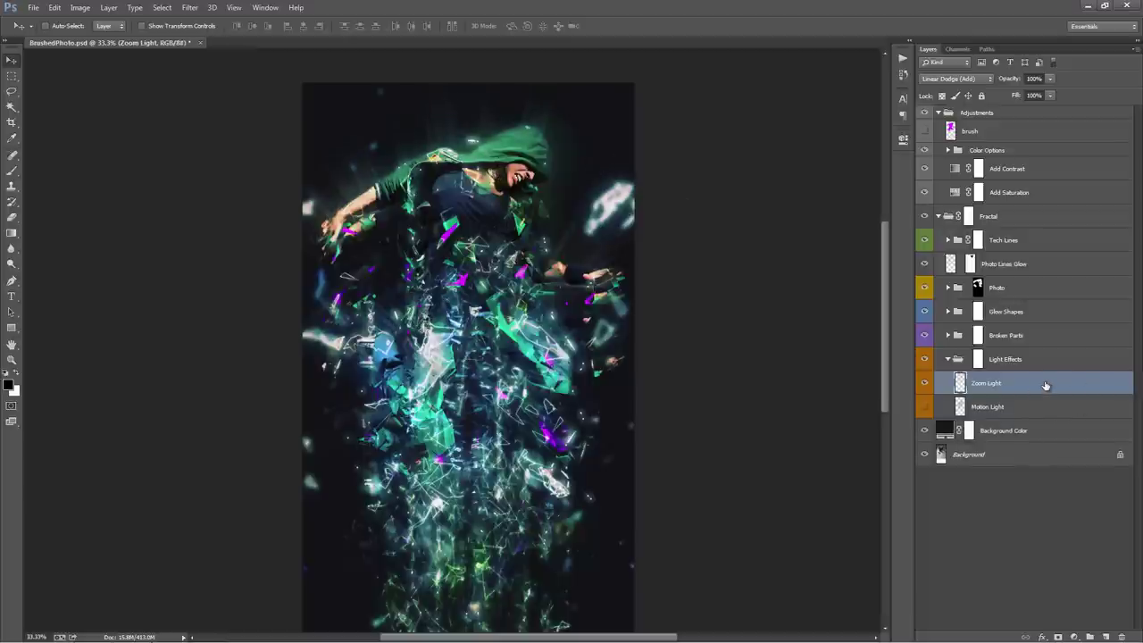
key("Delete")
Make the Motion Light layer visible and inspect its effect down the figure
left_click(925, 408)
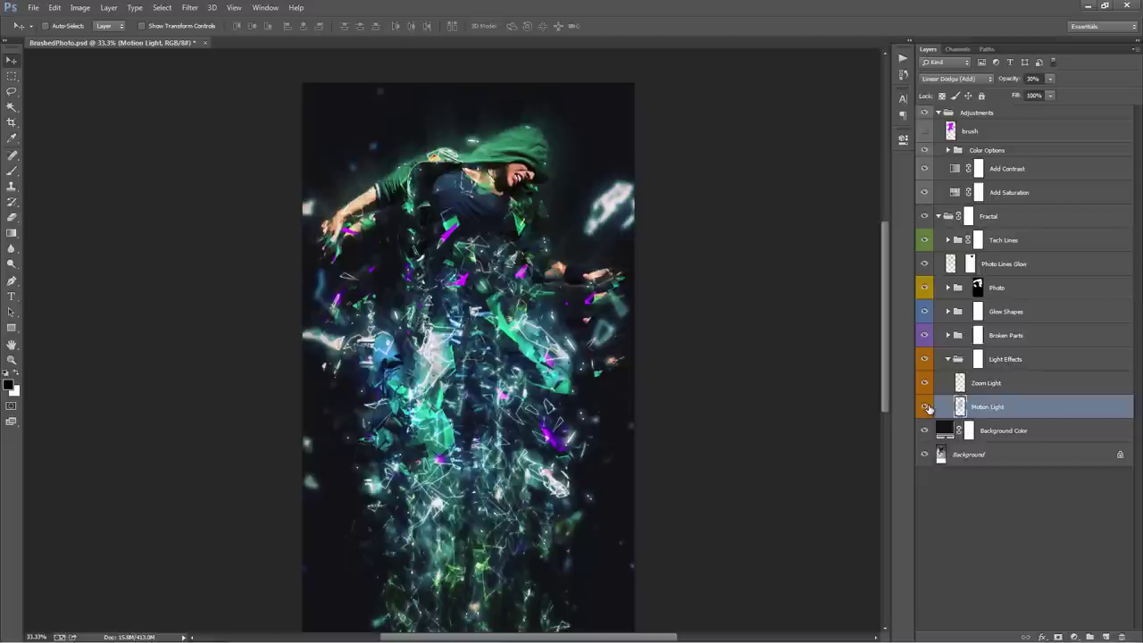
scroll(553, 326, "down", 2)
scroll(556, 327, "down", 2)
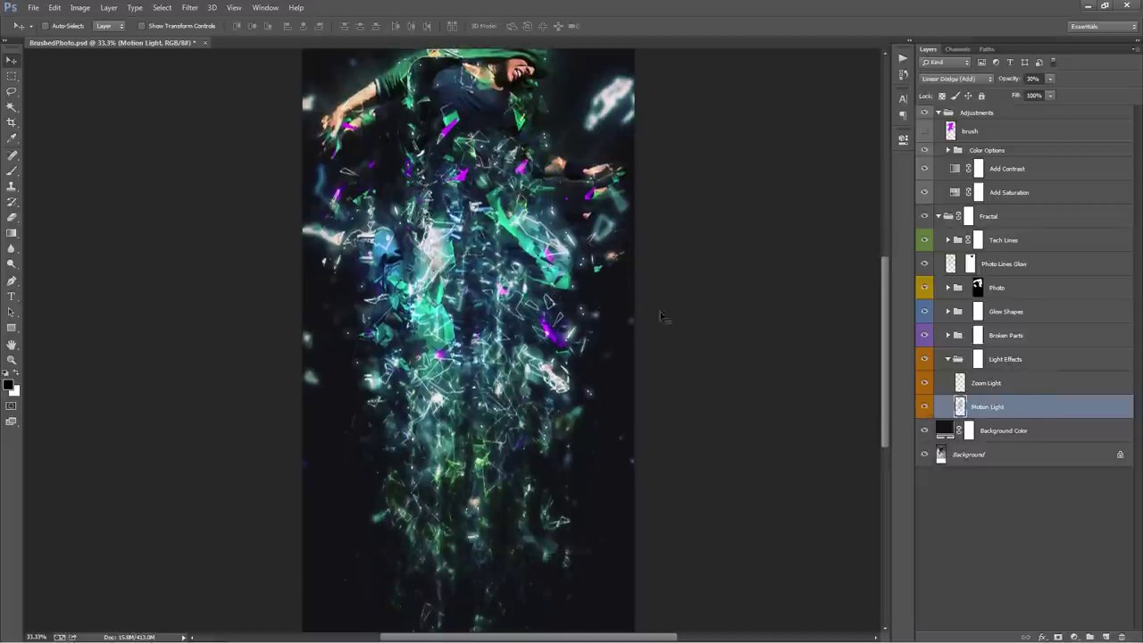
Reposition the Motion Light streaks down beside the figure's lower body, check the effect, and hide the layer
left_click_drag(541, 256, 591, 311)
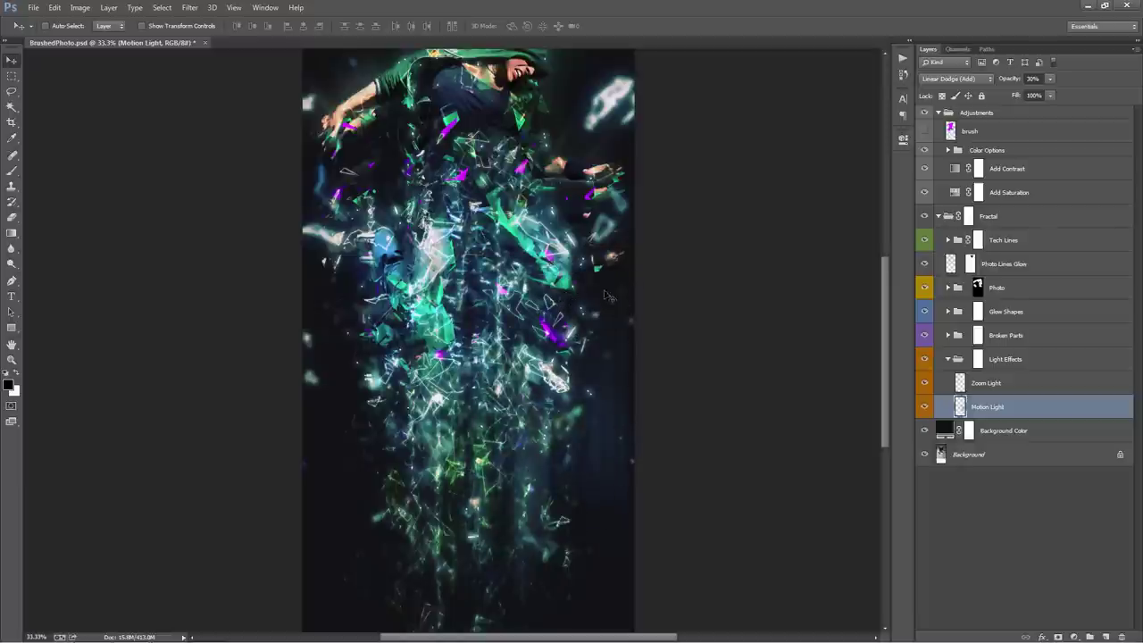
scroll(617, 318, "down", 1)
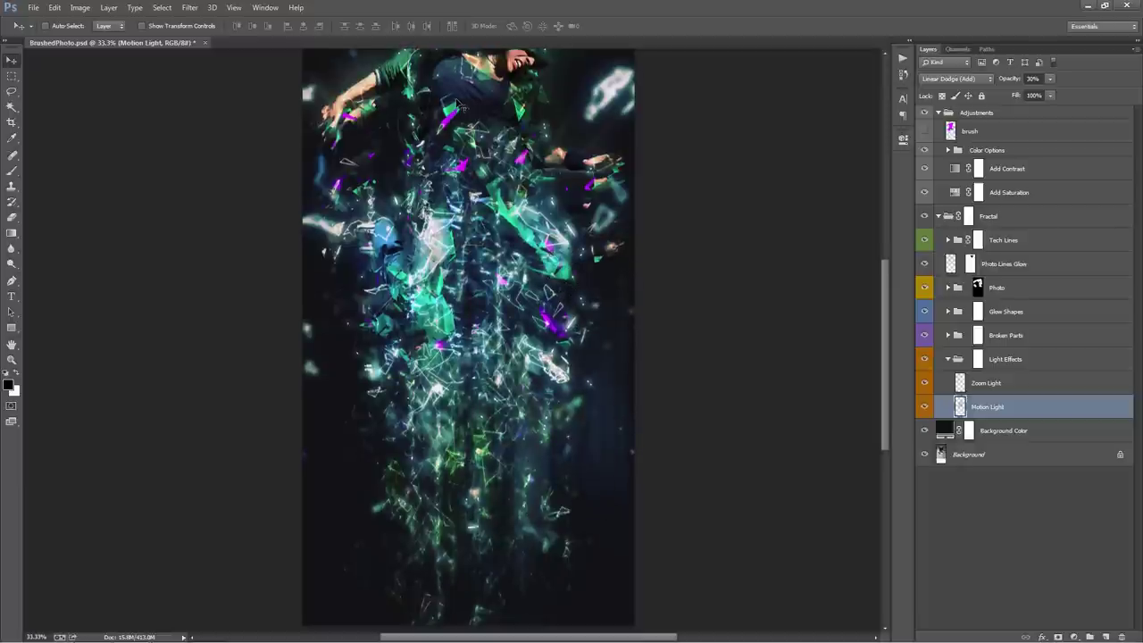
scroll(640, 428, "up", 4)
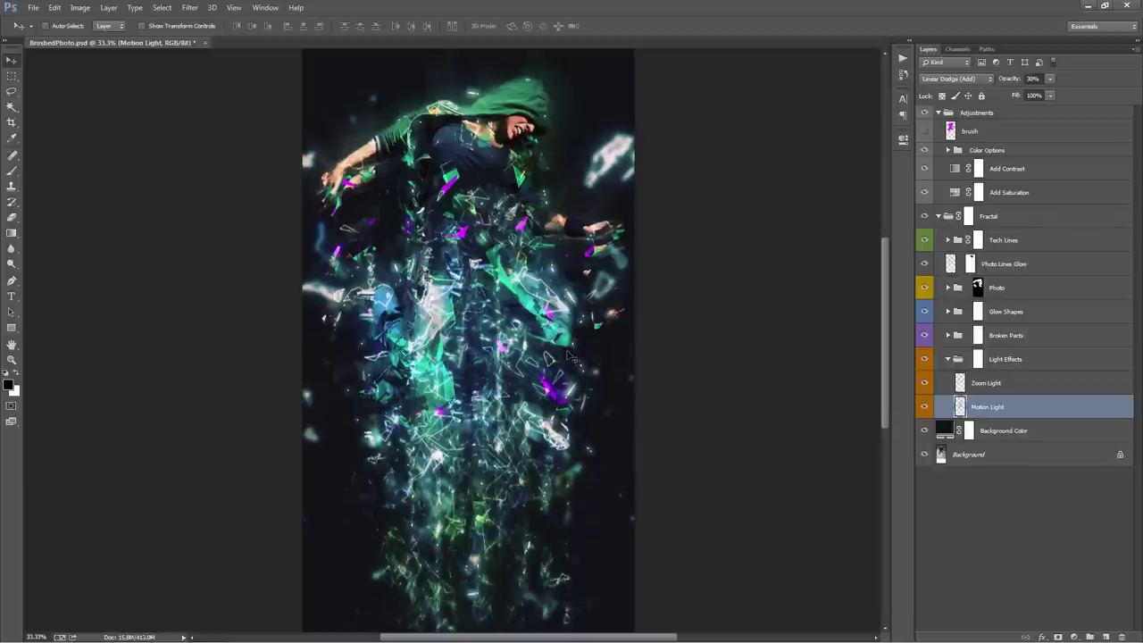
left_click(926, 406)
Hide the Background Color layer to inspect the effect over the original photo backdrop, and make it visible again
left_click(1054, 430)
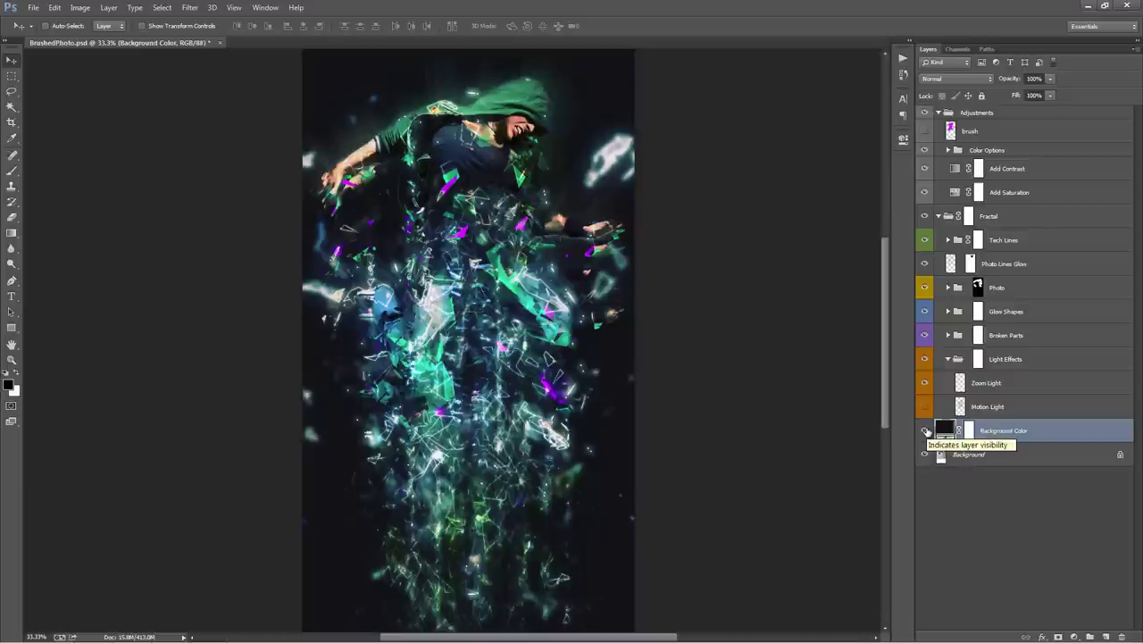
left_click(926, 432)
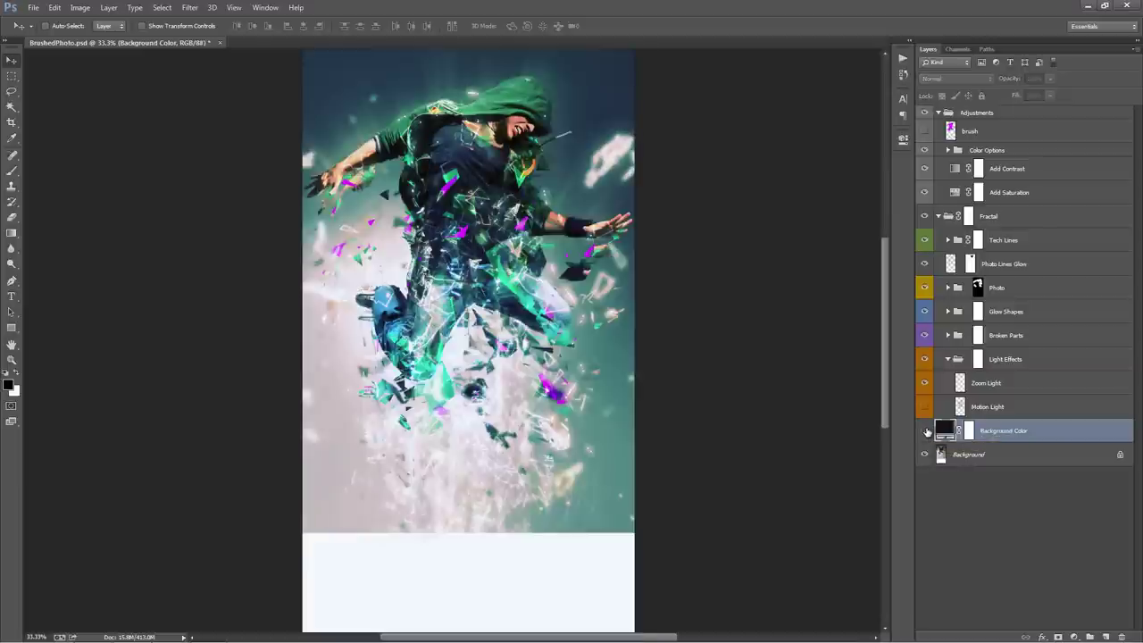
scroll(623, 413, "up", 1)
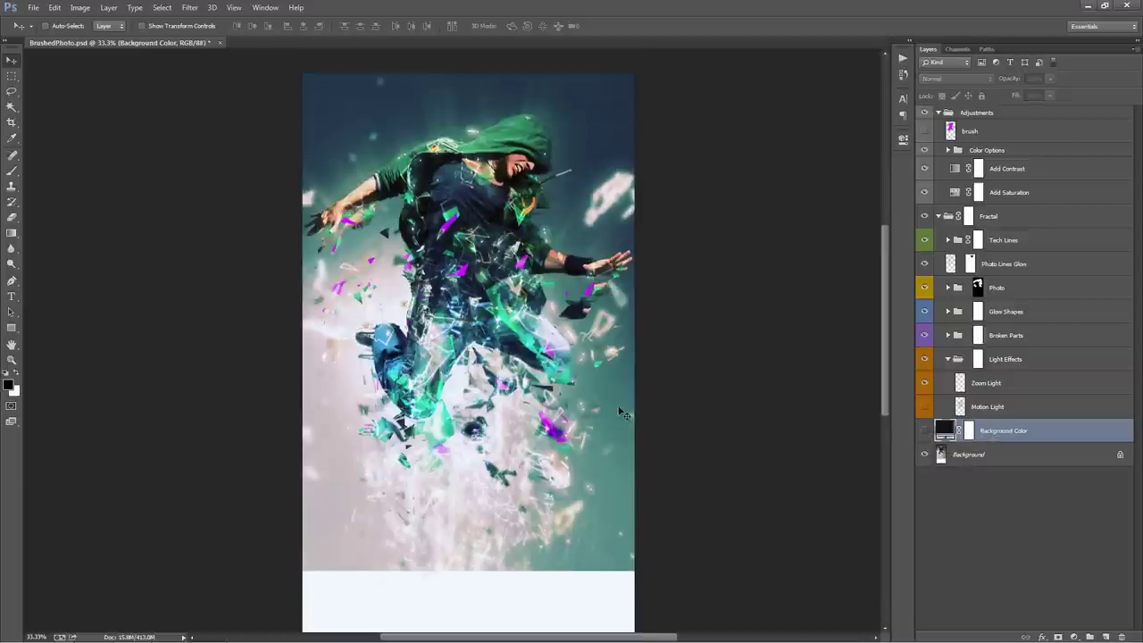
scroll(623, 413, "down", 3)
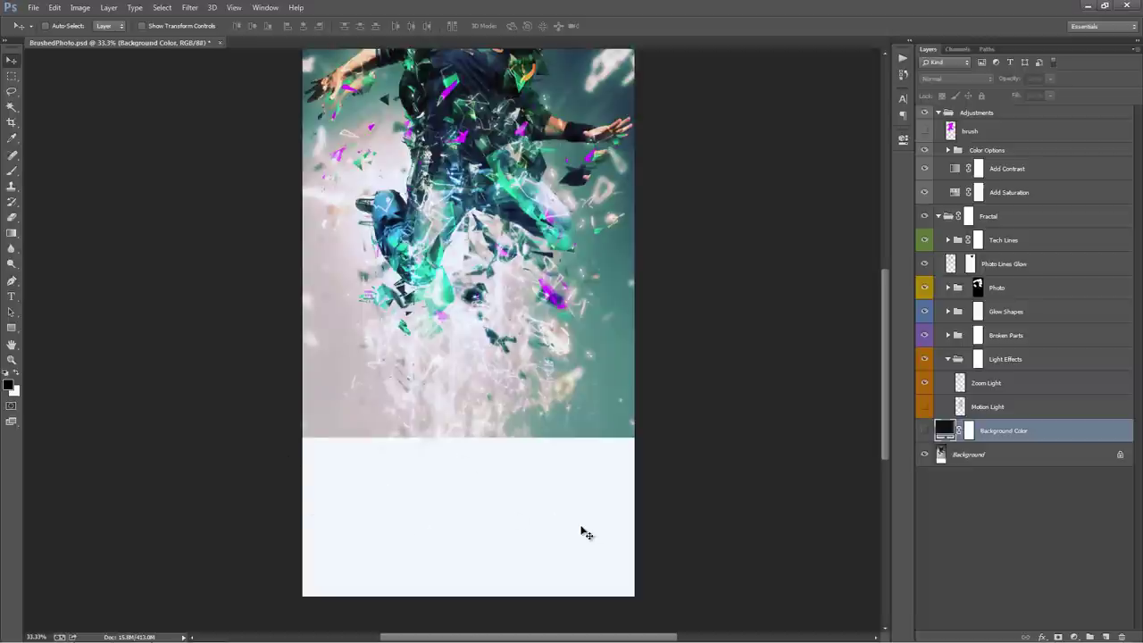
scroll(612, 528, "up", 3)
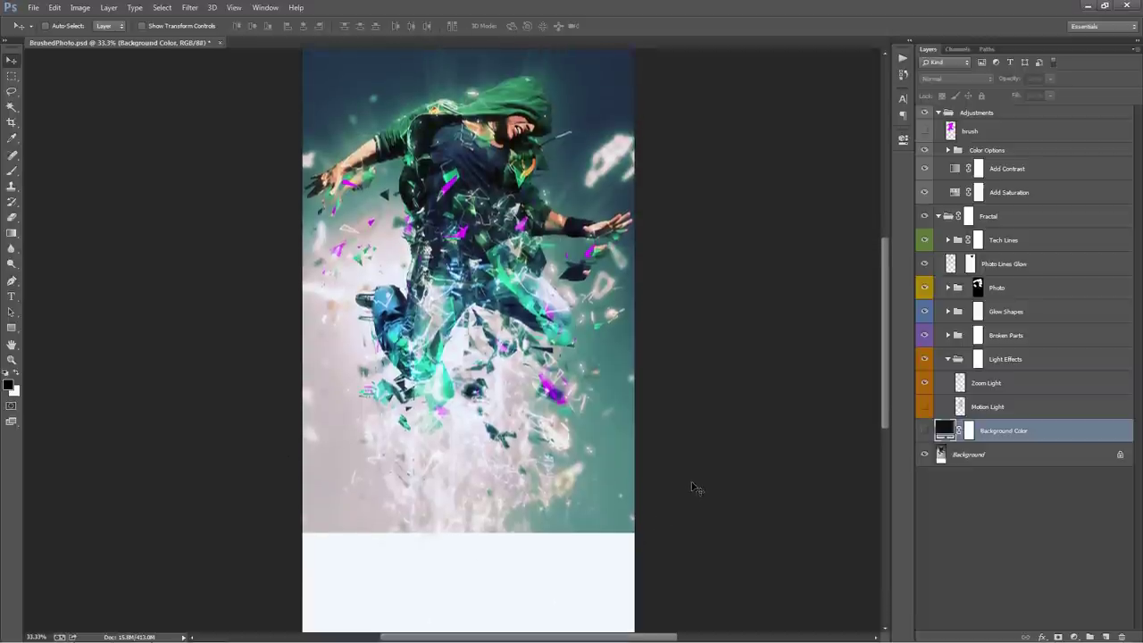
scroll(692, 486, "up", 2)
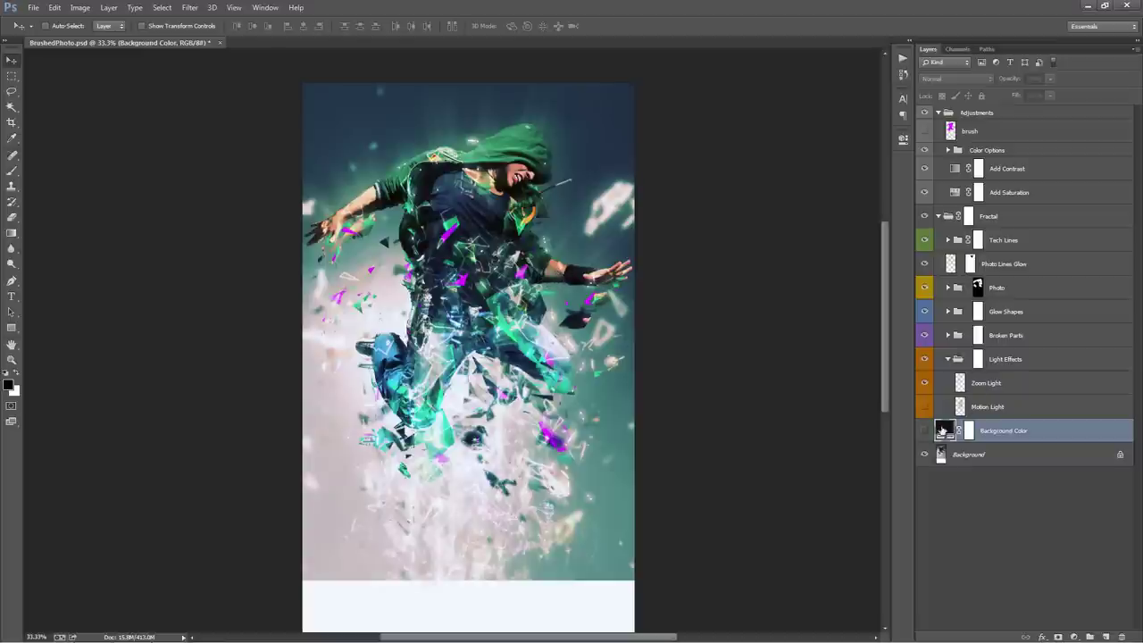
left_click(925, 430)
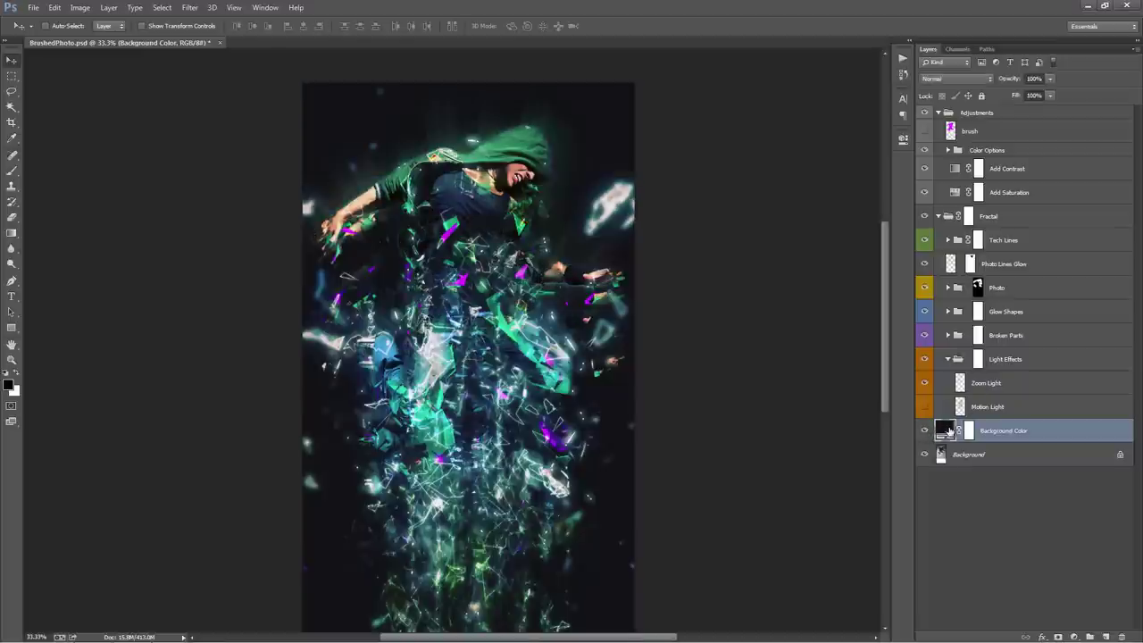
Try a dark navy blue for the Background Color fill layer
double_click(949, 432)
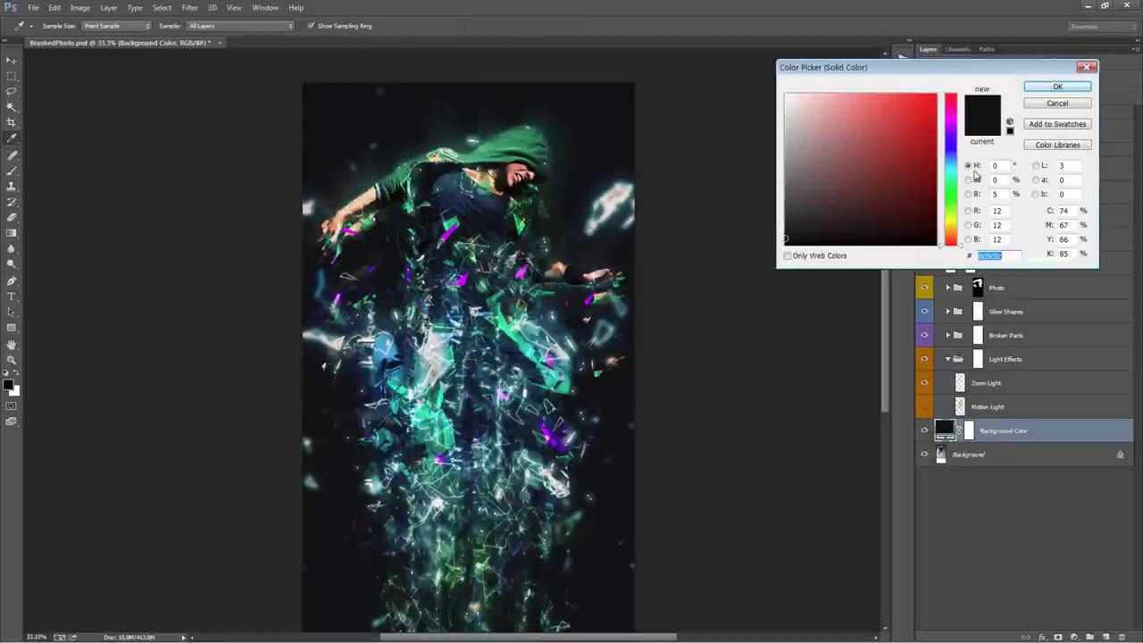
left_click(951, 154)
left_click_drag(875, 210, 872, 216)
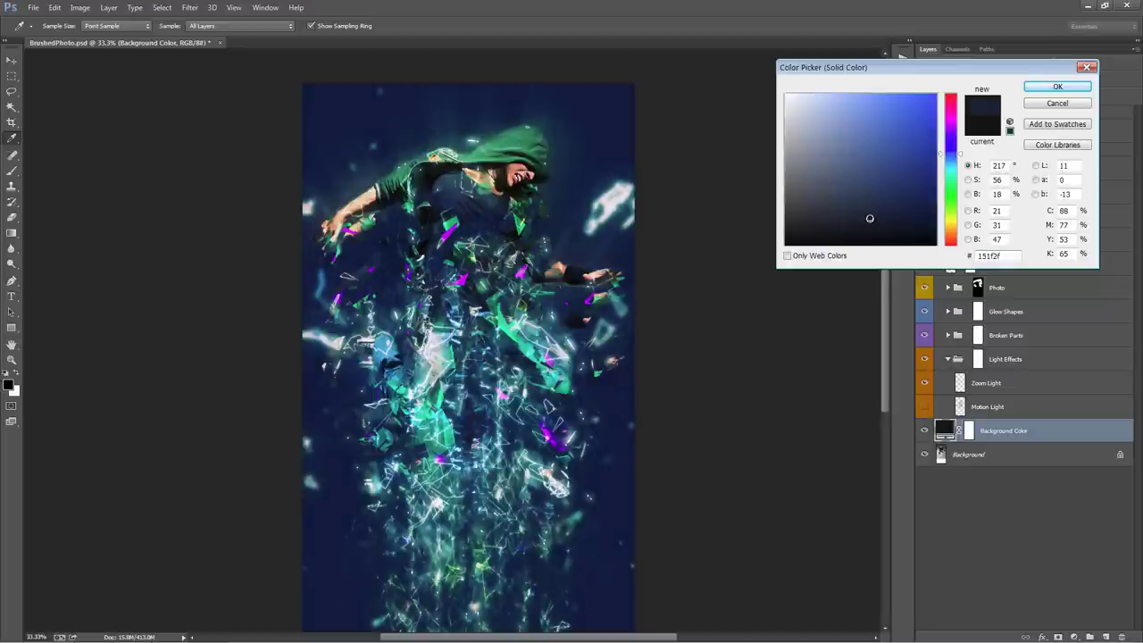
left_click_drag(870, 219, 870, 221)
left_click(1058, 86)
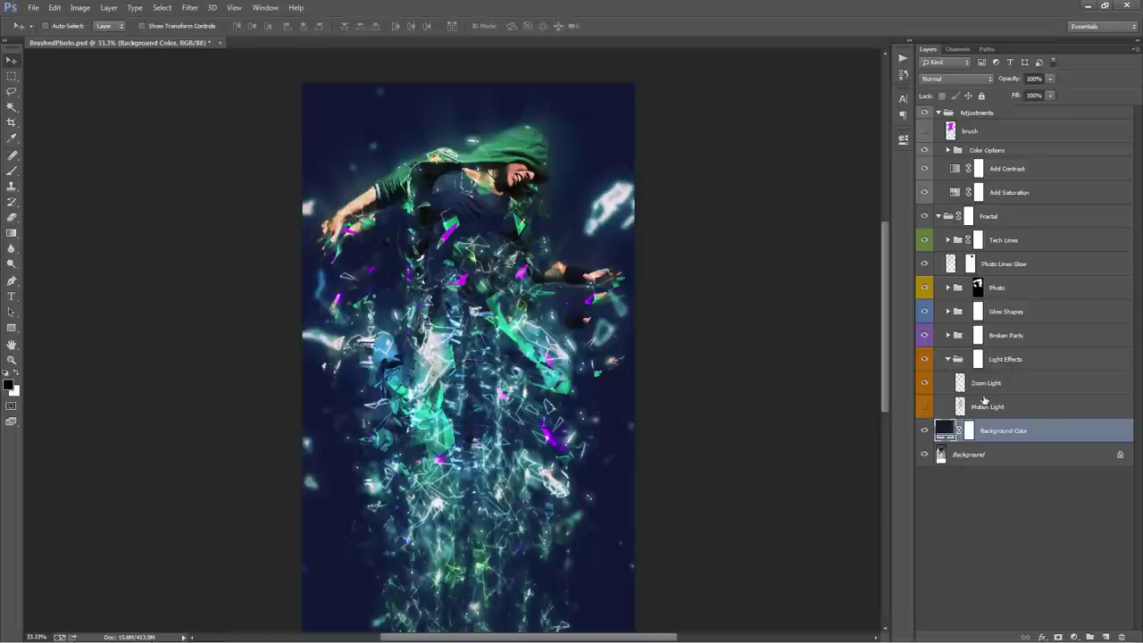
Set the Background Color fill layer to the near-black colour 0e0e0e
double_click(942, 430)
left_click(786, 233)
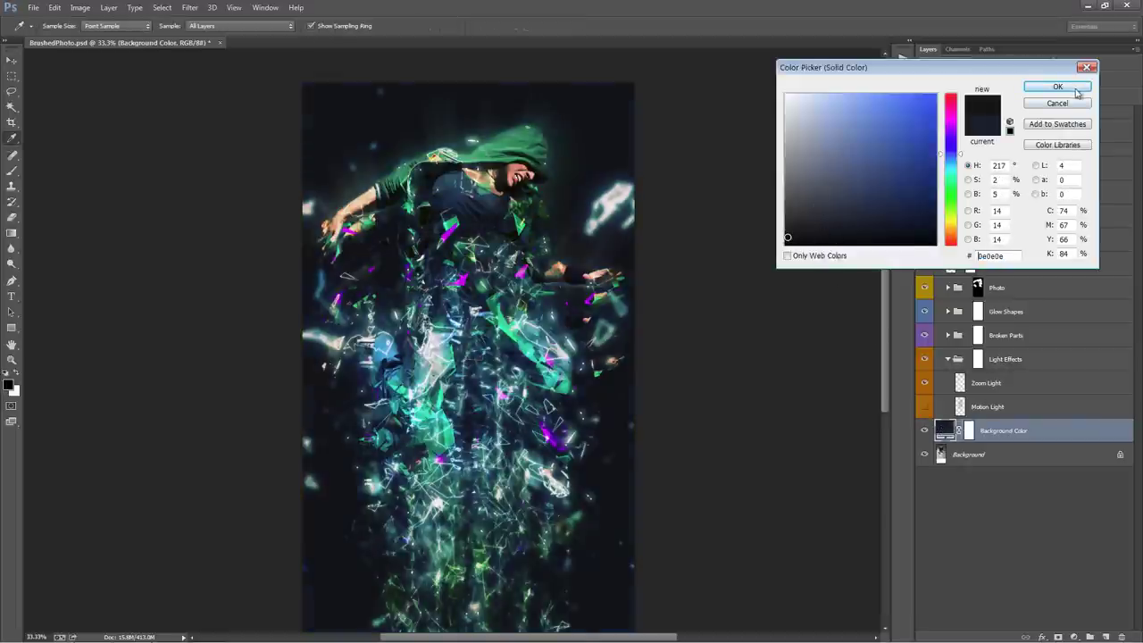
key("Return")
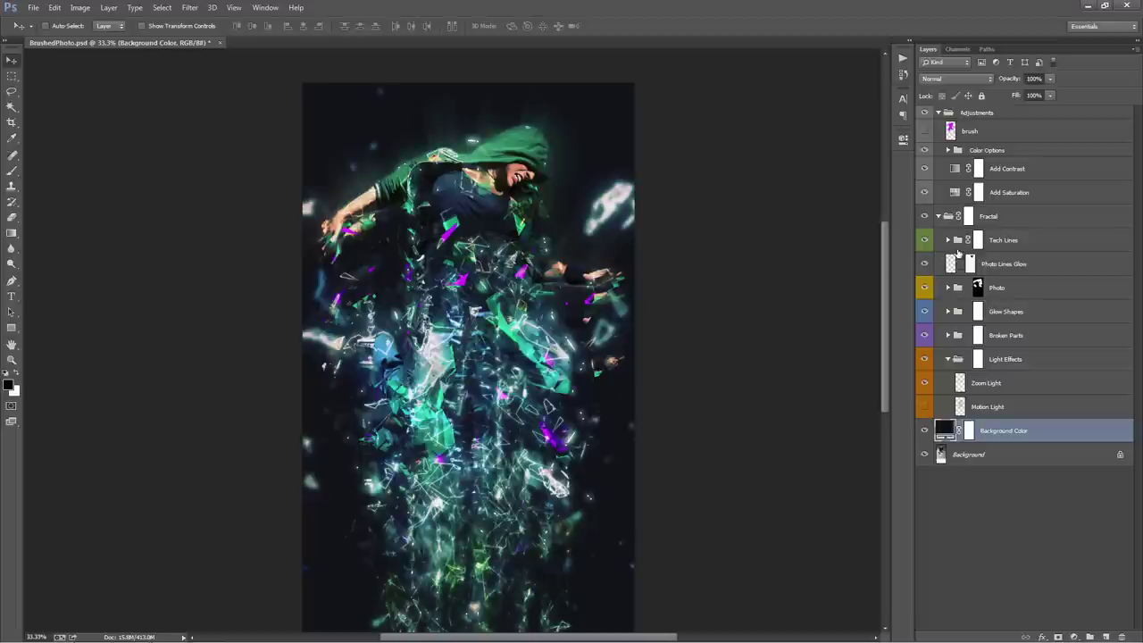
Expand the Photo group and compare the image with the group's layer mask disabled and enabled
left_click(1031, 288)
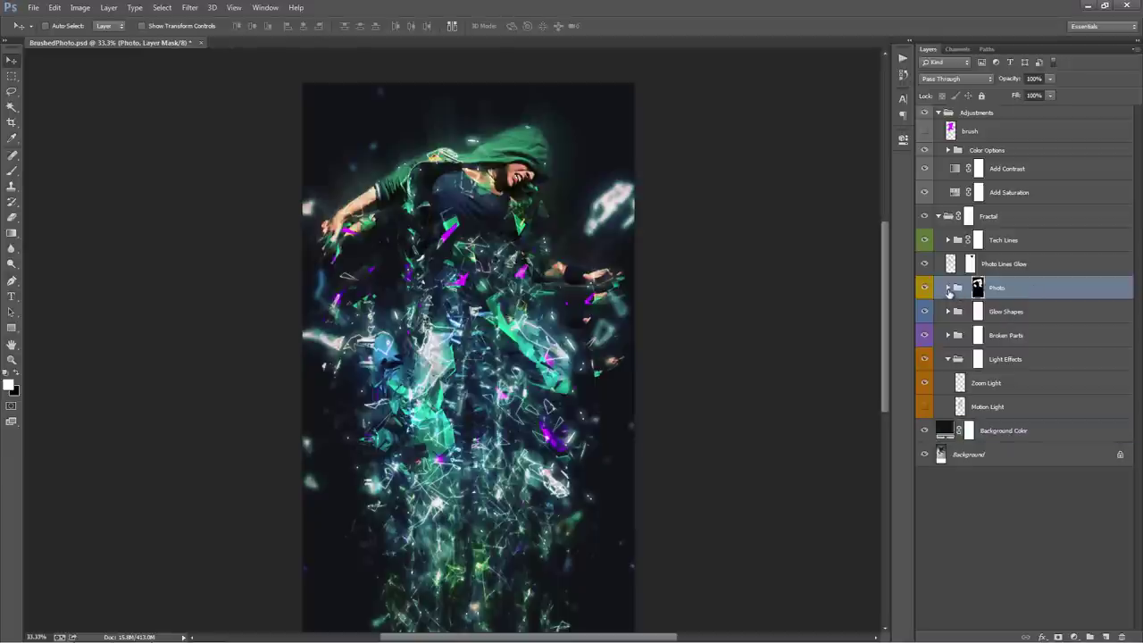
left_click(949, 288)
left_click(980, 327)
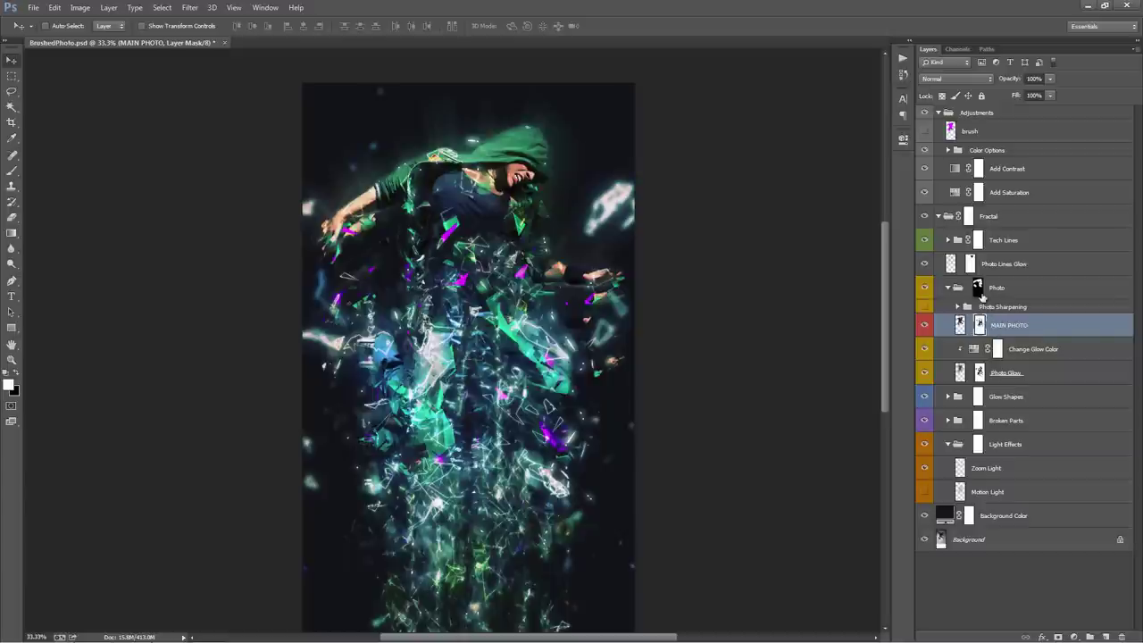
left_click(978, 287)
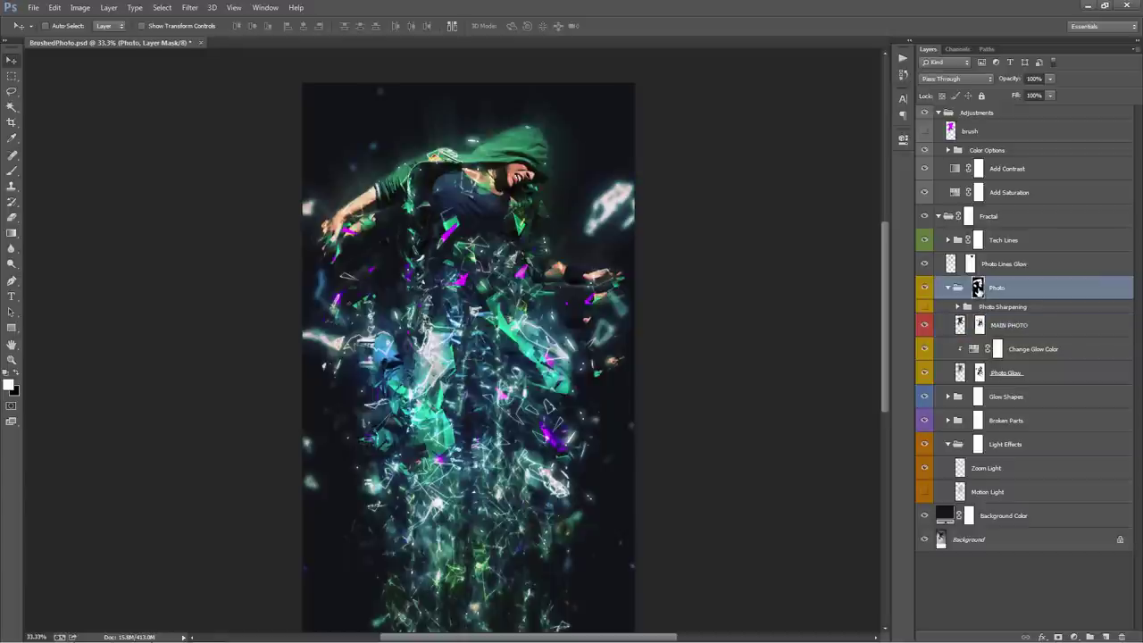
left_click(978, 287, "shift")
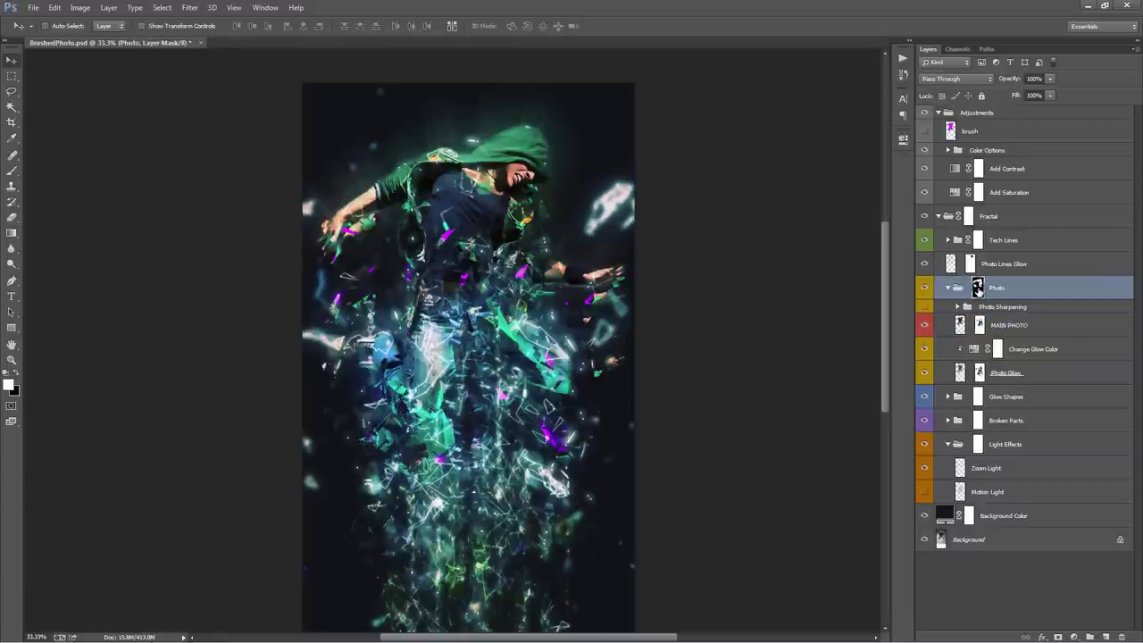
left_click(978, 288, "shift")
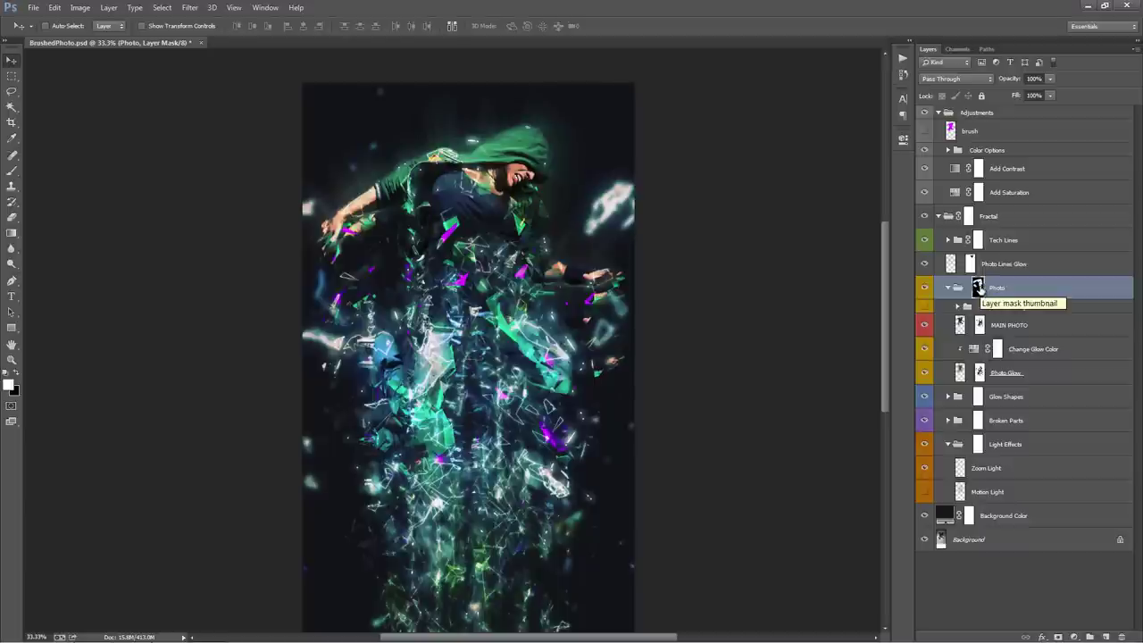
Fill the Photo group's layer mask with black to hide the photo completely
key("z")
key("alt+BackSpace")
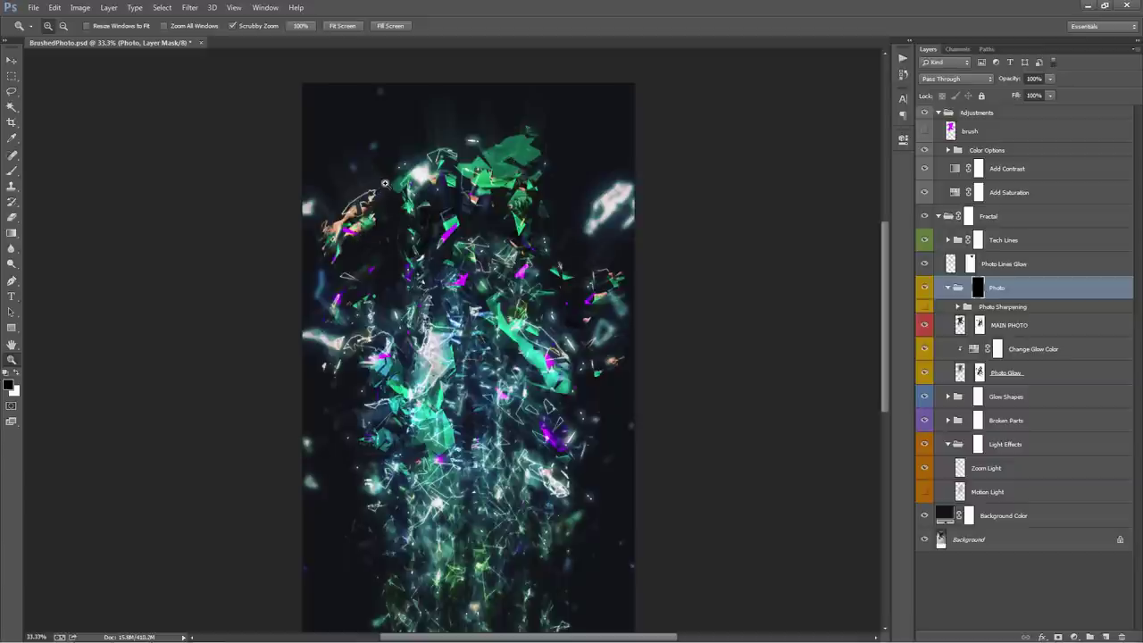
key("b")
key("v")
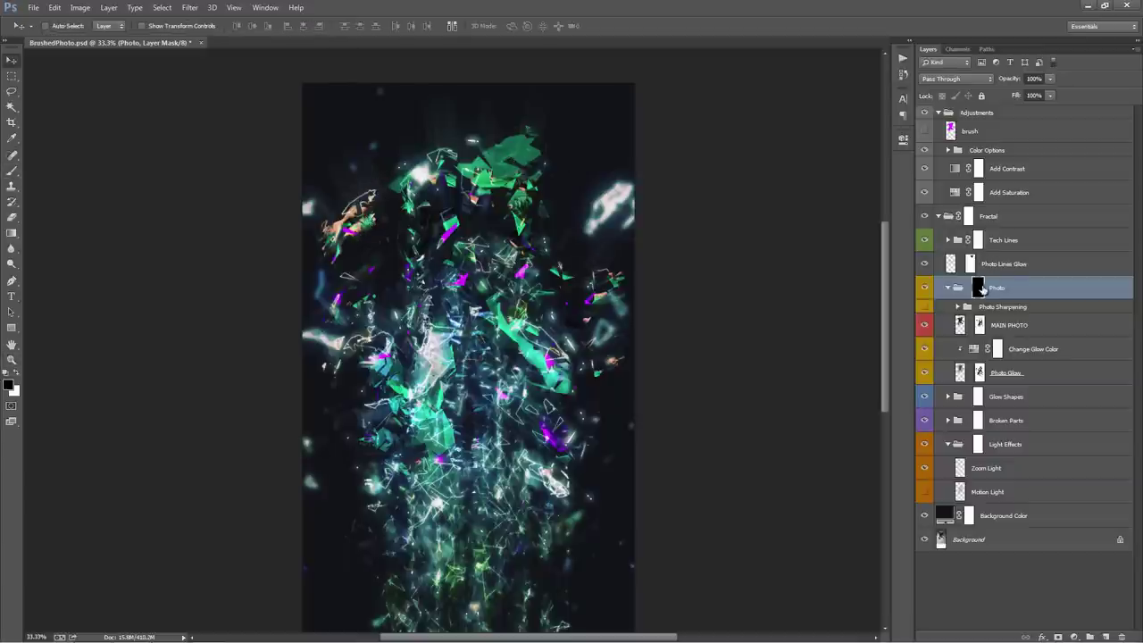
Paint white on the Photo group's mask with a size 250 brush to reveal the hood, face, shoulders, arms and parts of the legs
key("x")
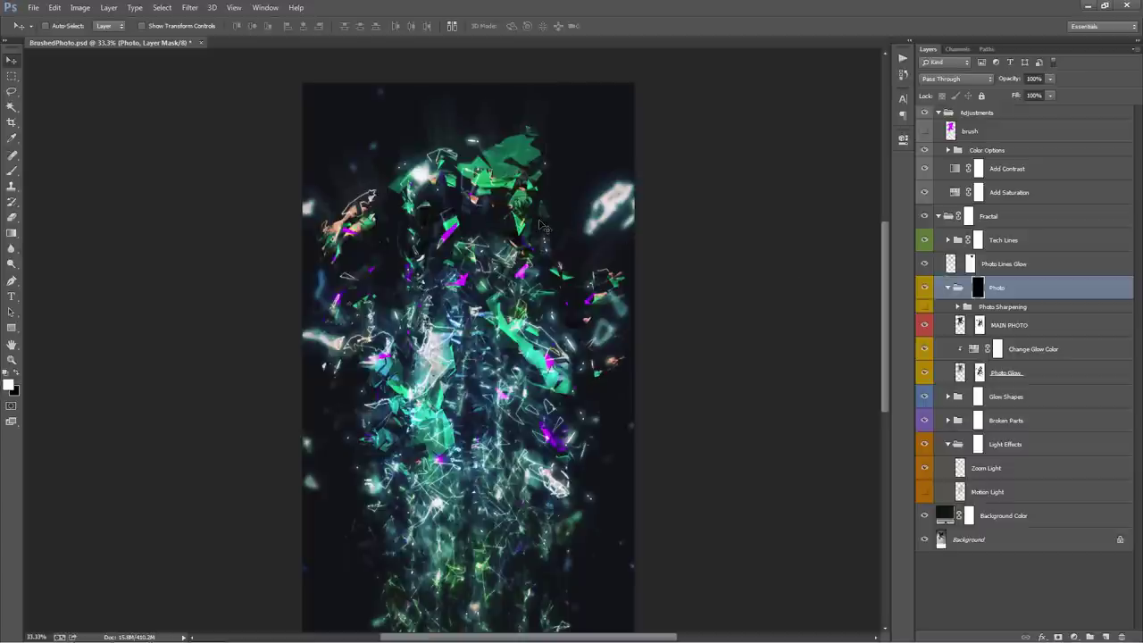
key("b")
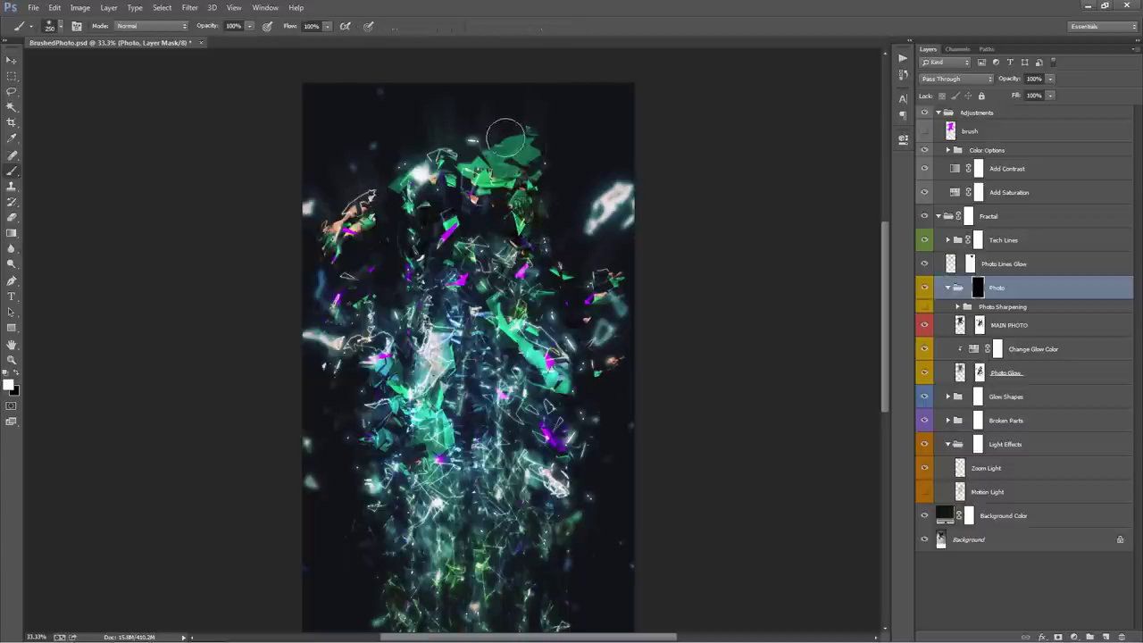
mouse_move(524, 125)
left_mouse_down()
mouse_move(507, 165)
mouse_move(491, 164)
mouse_move(540, 228)
mouse_move(590, 272)
left_mouse_up()
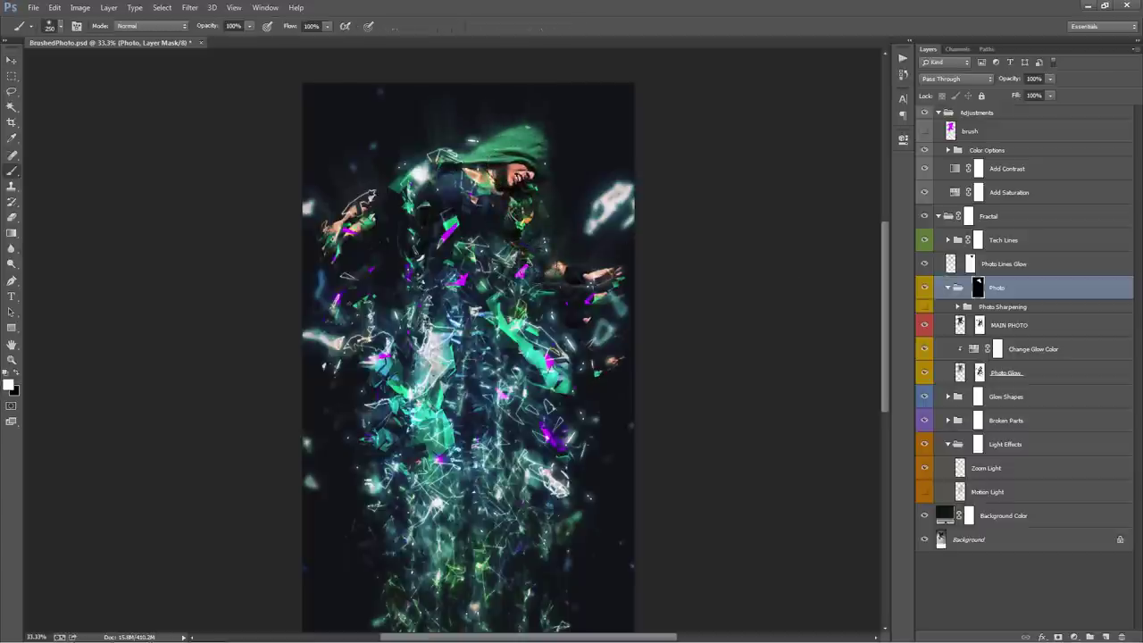
mouse_move(446, 192)
left_mouse_down()
mouse_move(419, 180)
mouse_move(315, 233)
mouse_move(346, 201)
left_mouse_up()
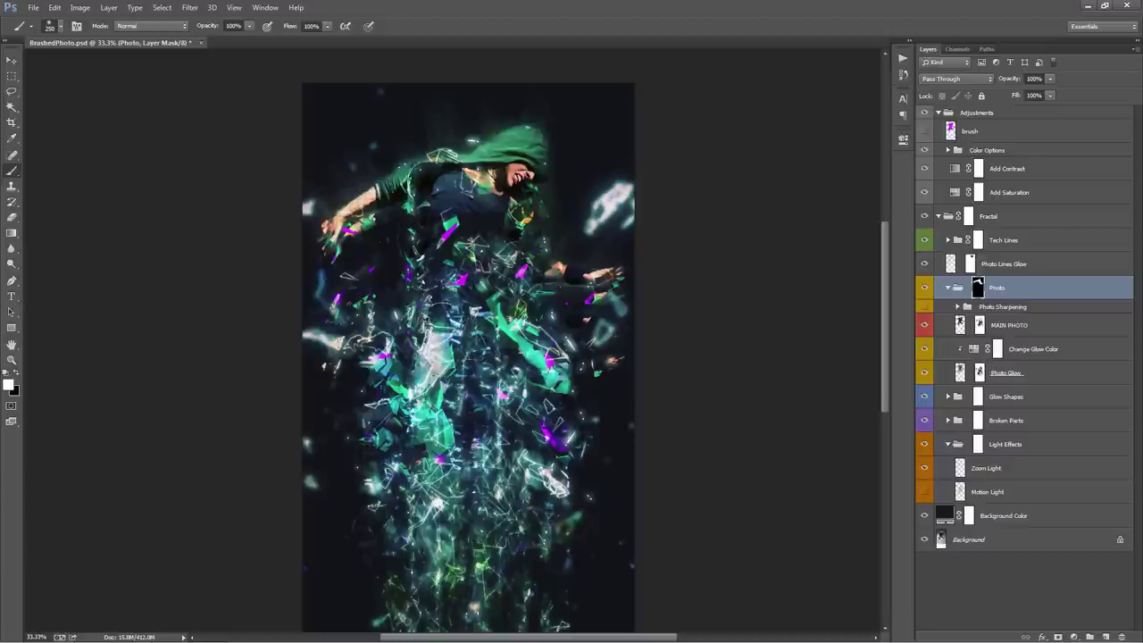
left_click_drag(394, 348, 335, 353)
left_click_drag(509, 352, 581, 375)
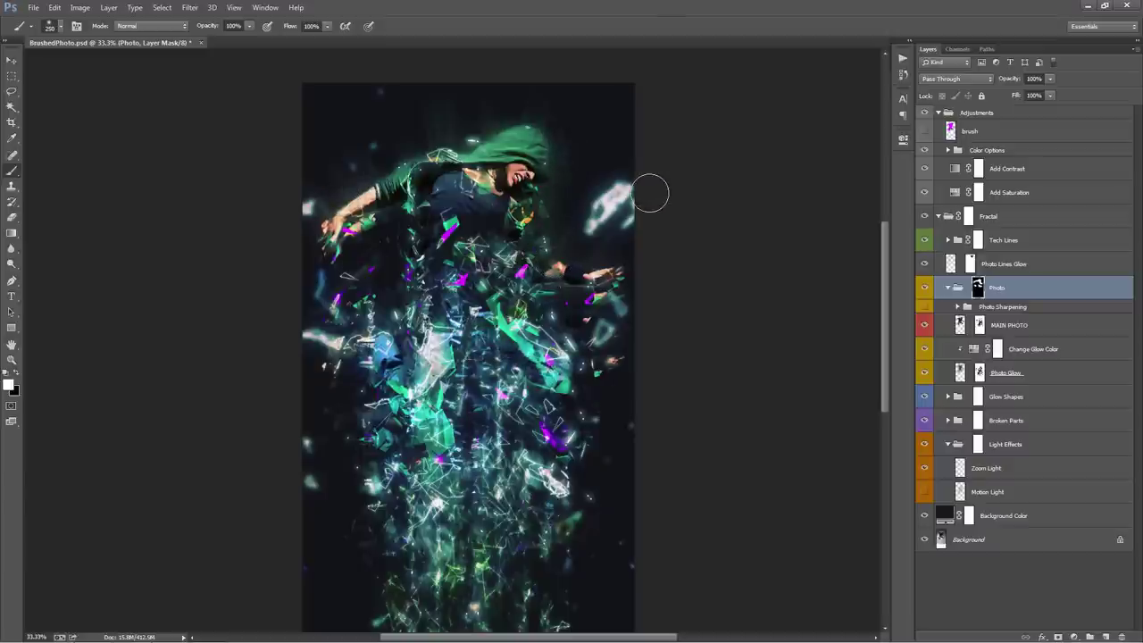
key("v")
Expand the LEFT action in the Fractal action set and enable the dialog for its Pointillize step
left_click(902, 60)
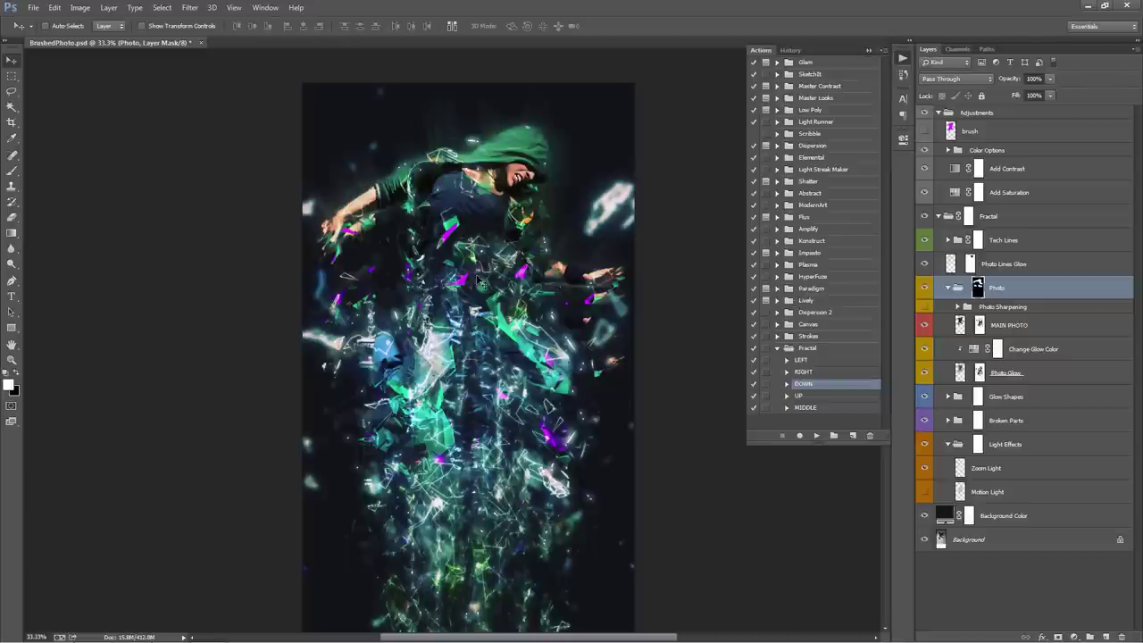
scroll(479, 282, "down", 2)
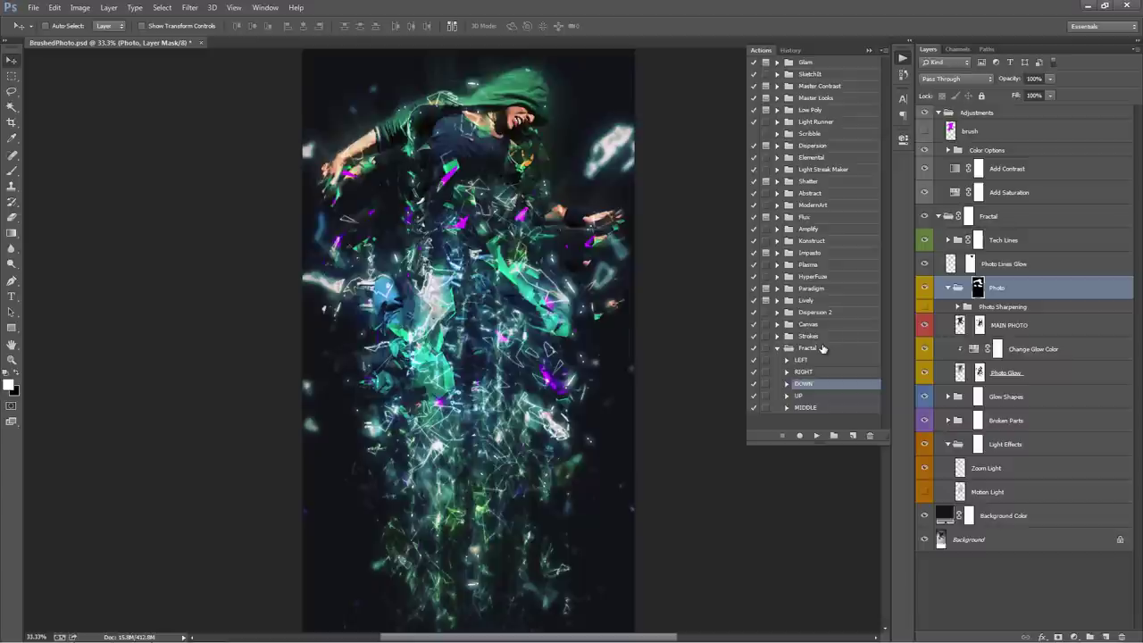
left_click(787, 360)
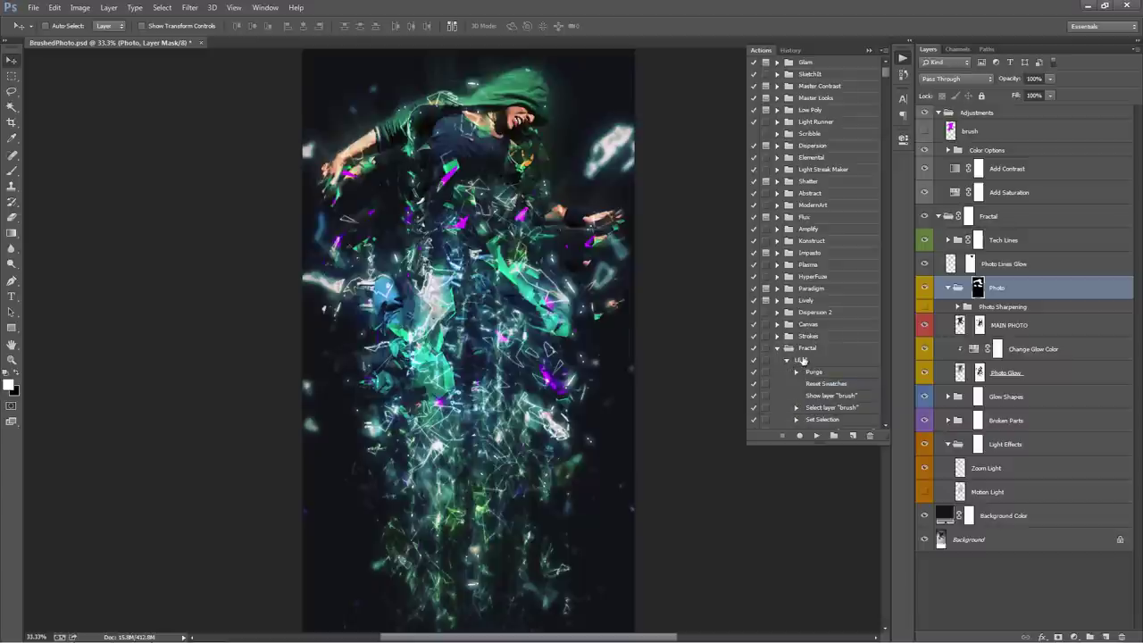
left_click(803, 360)
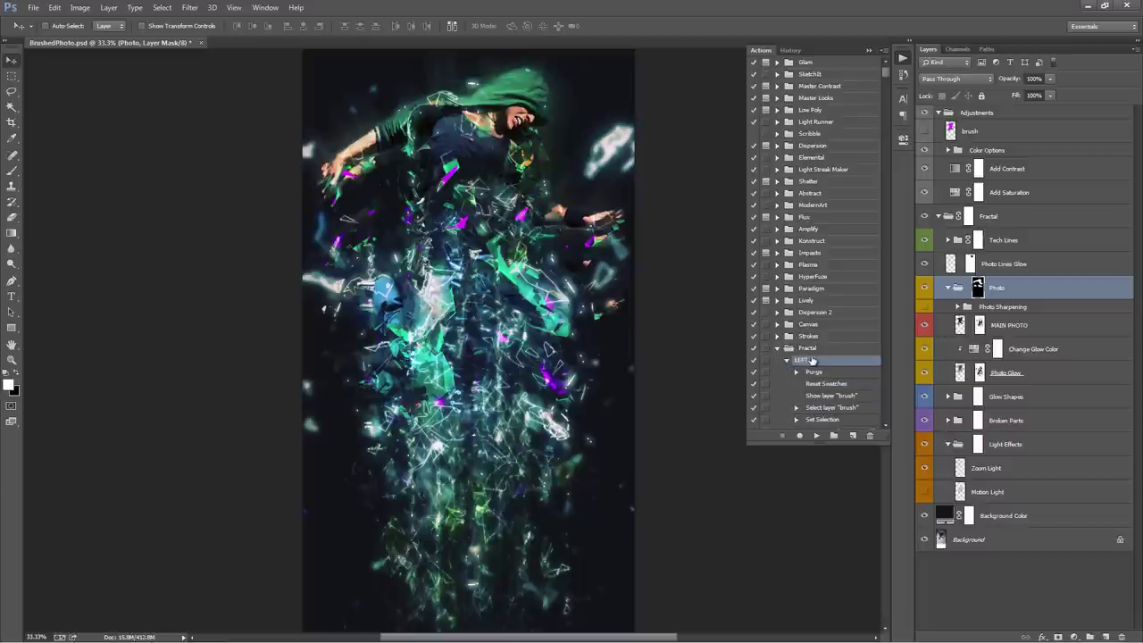
left_click(787, 360)
left_click(788, 360)
scroll(804, 348, "down", 5)
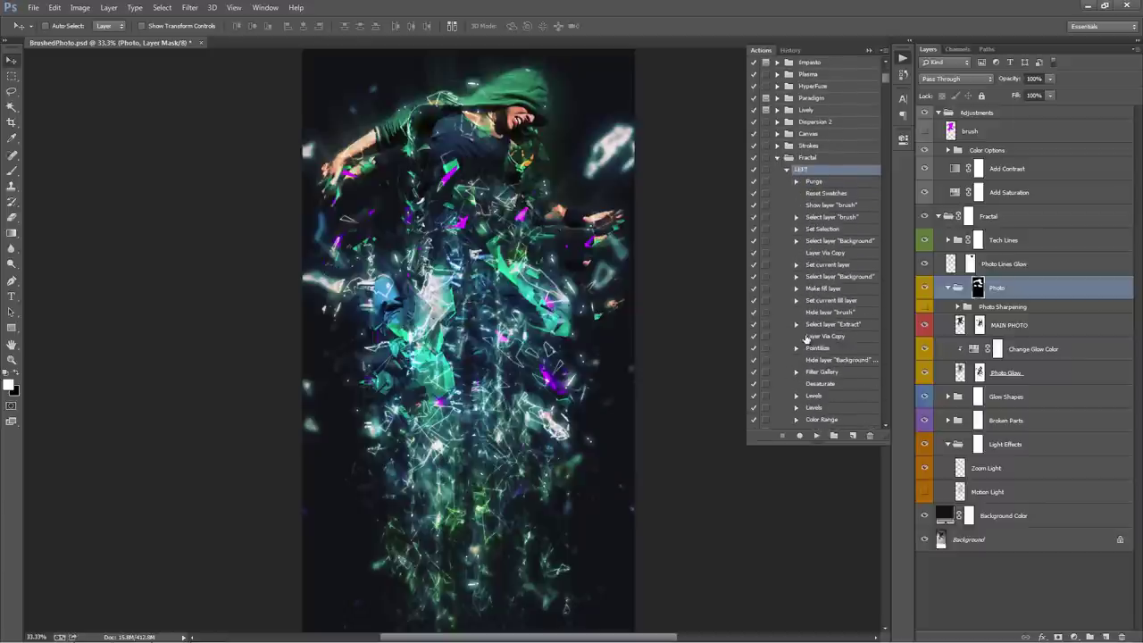
left_click(829, 350)
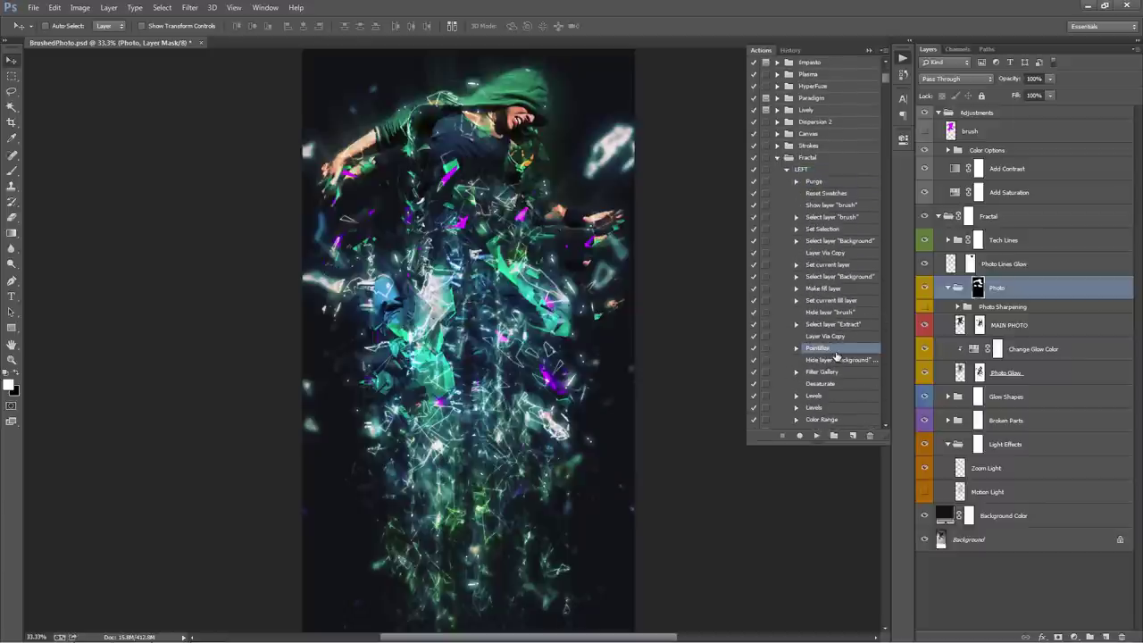
left_click(766, 349)
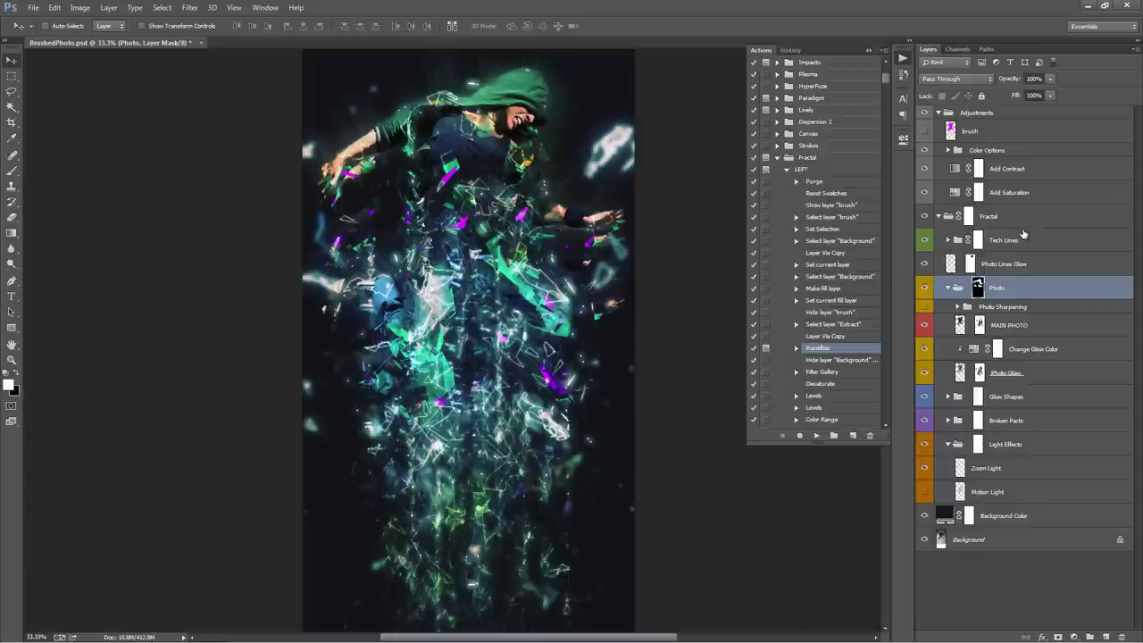
Move the brush layer out of the Adjustments group and delete all effect layers, leaving only brush and Background
left_click(996, 130)
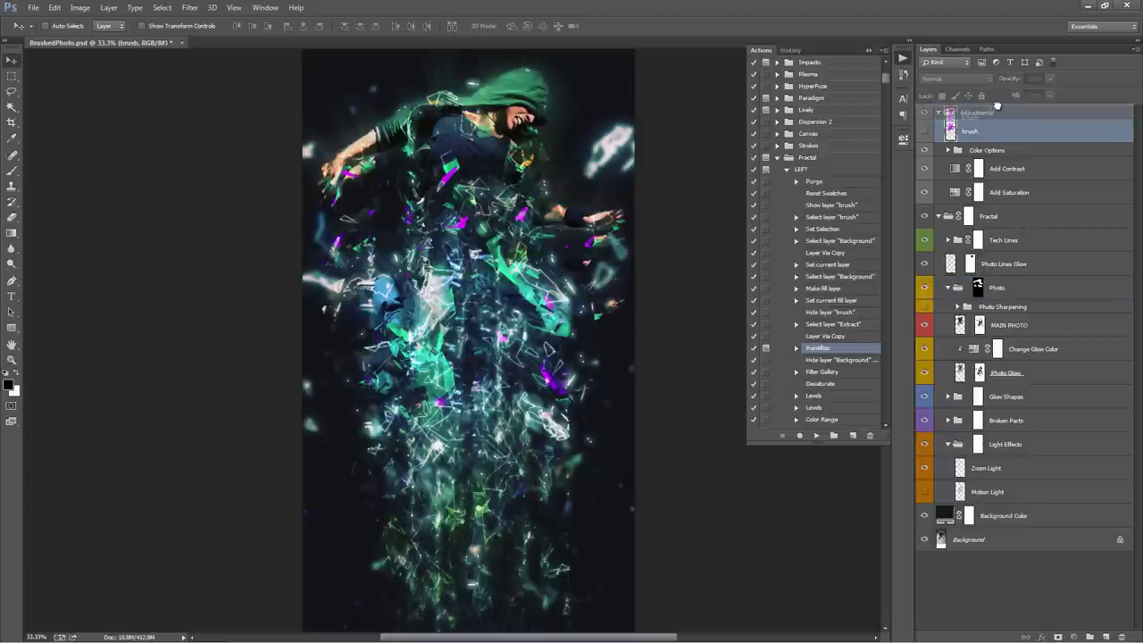
mouse_move(982, 122)
left_mouse_down()
mouse_move(986, 108)
mouse_move(979, 117)
left_mouse_up()
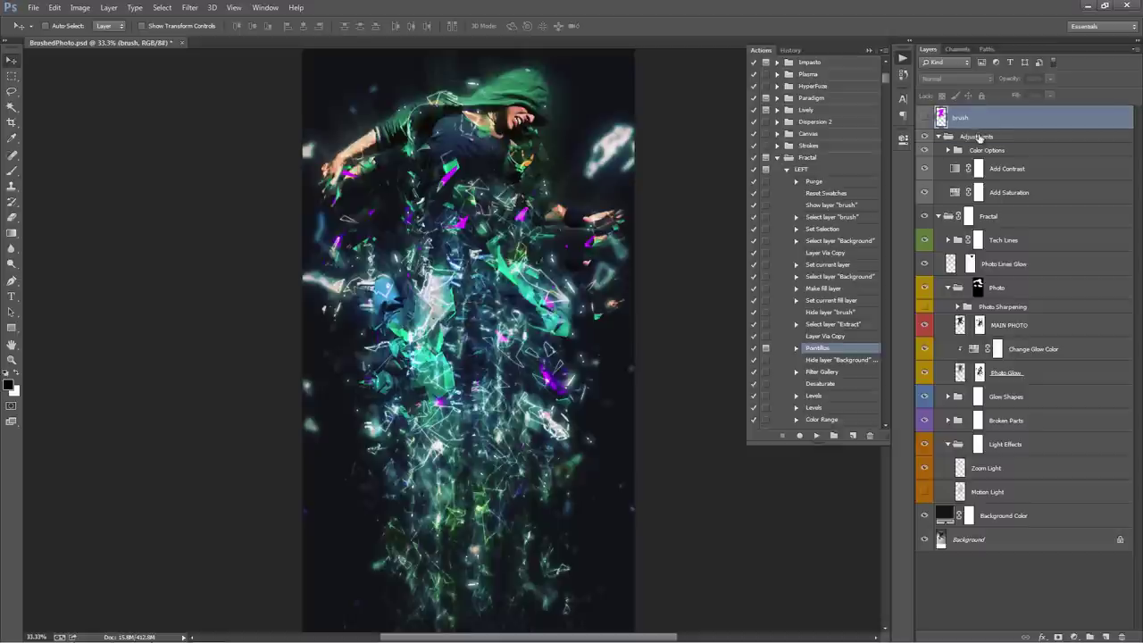
key("Delete")
key("Delete")
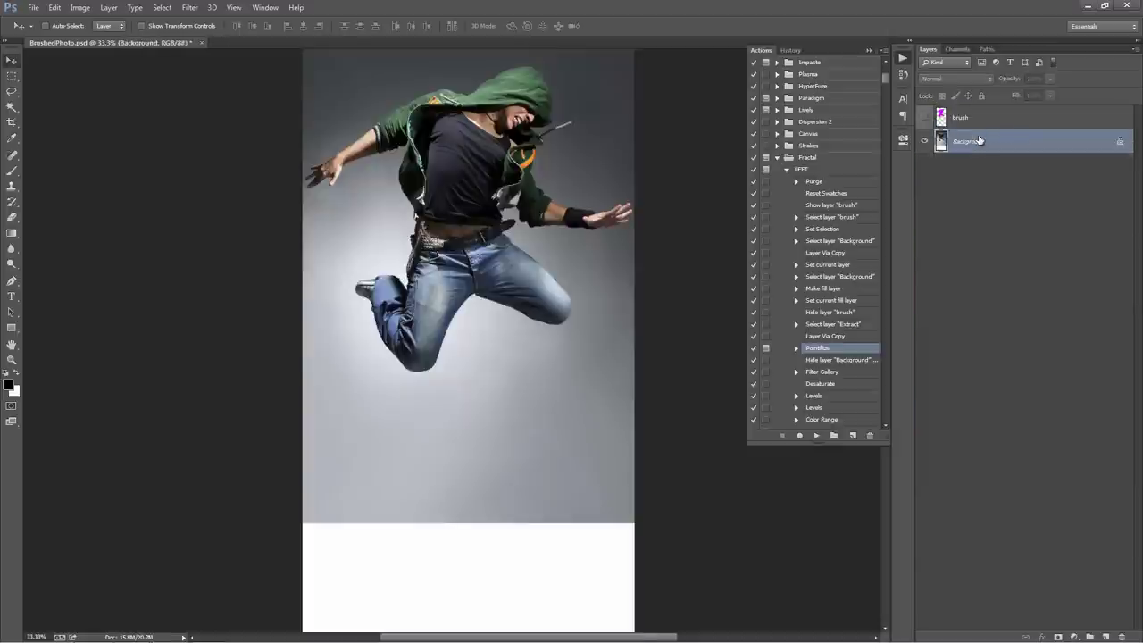
Play the LEFT action and try Pointillize cell sizes of 84, 62 and 71, cancelling the filter
left_click(818, 170)
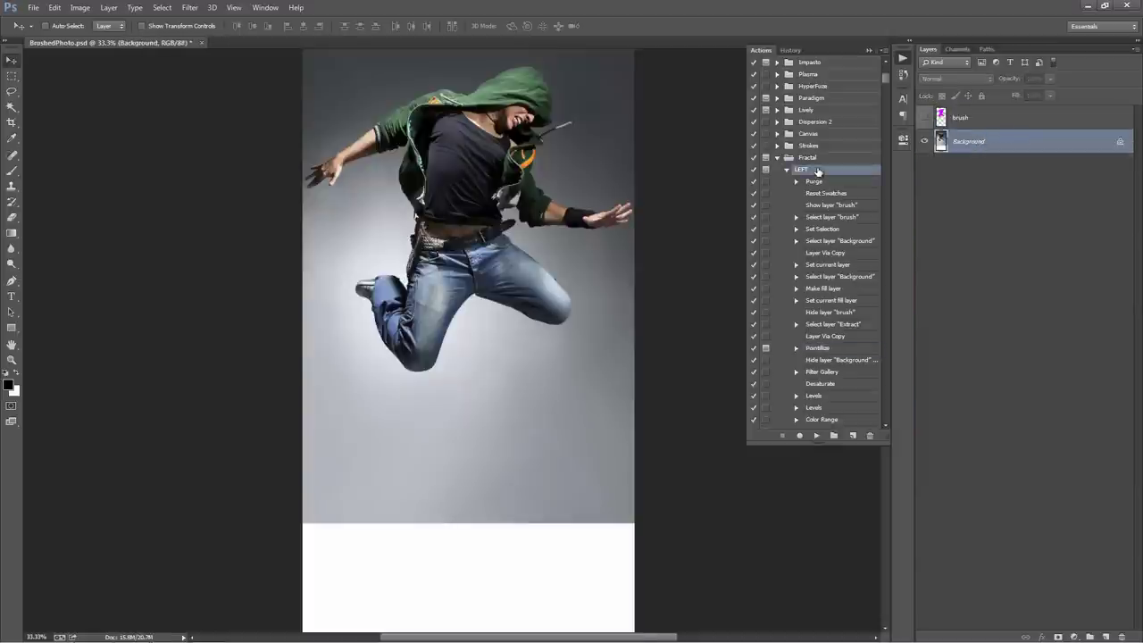
left_click(817, 435)
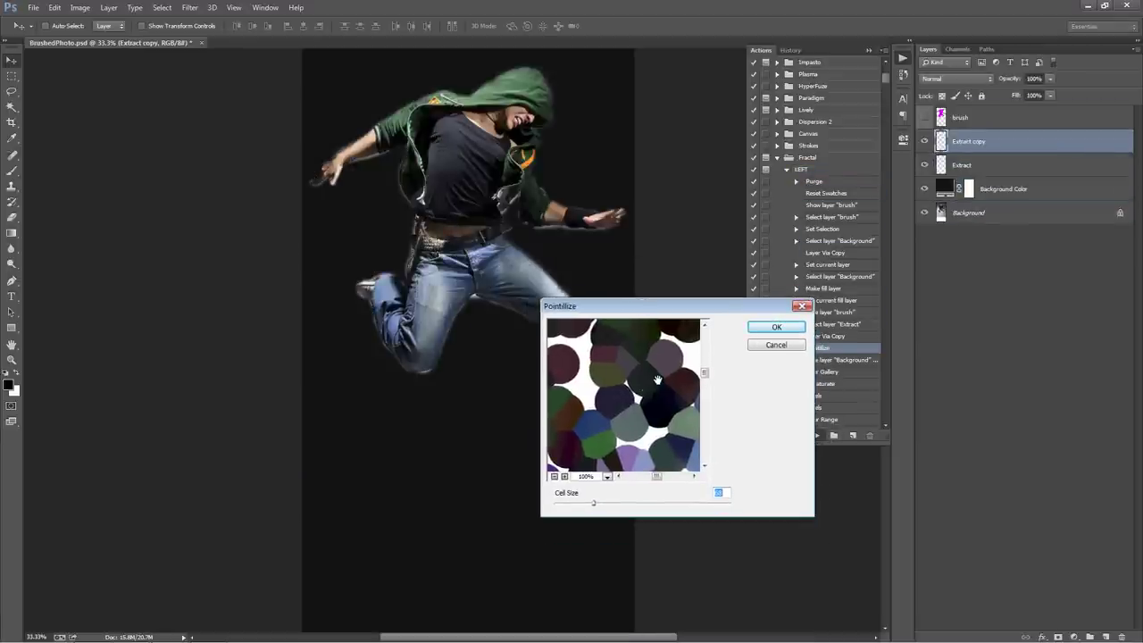
left_click_drag(604, 389, 624, 412)
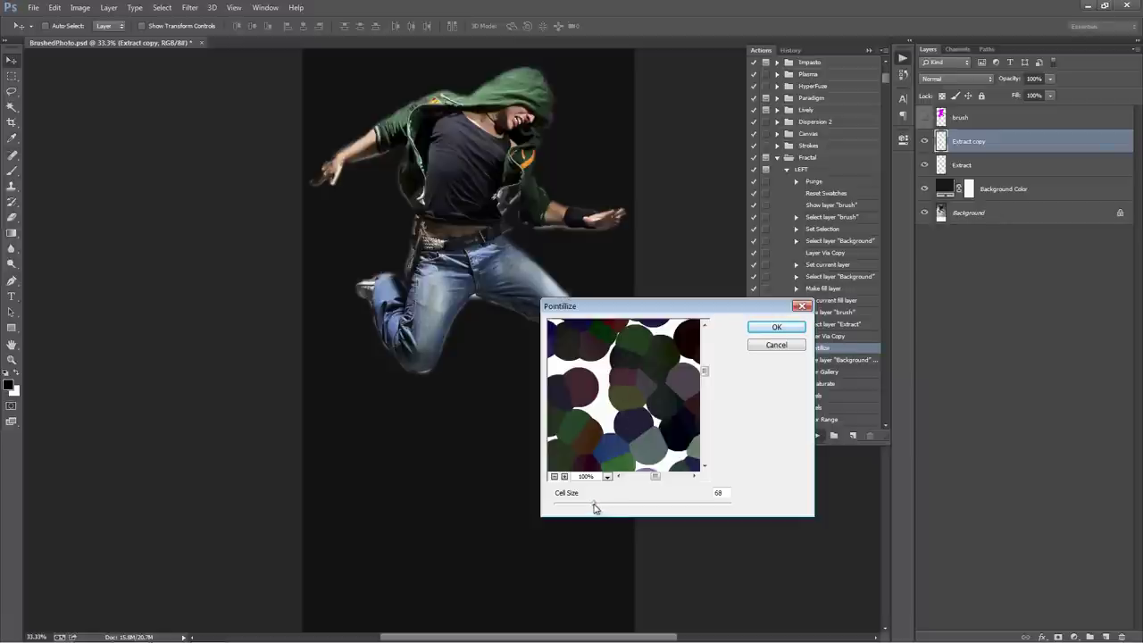
mouse_move(593, 504)
left_mouse_down()
mouse_move(577, 507)
mouse_move(605, 509)
left_mouse_up()
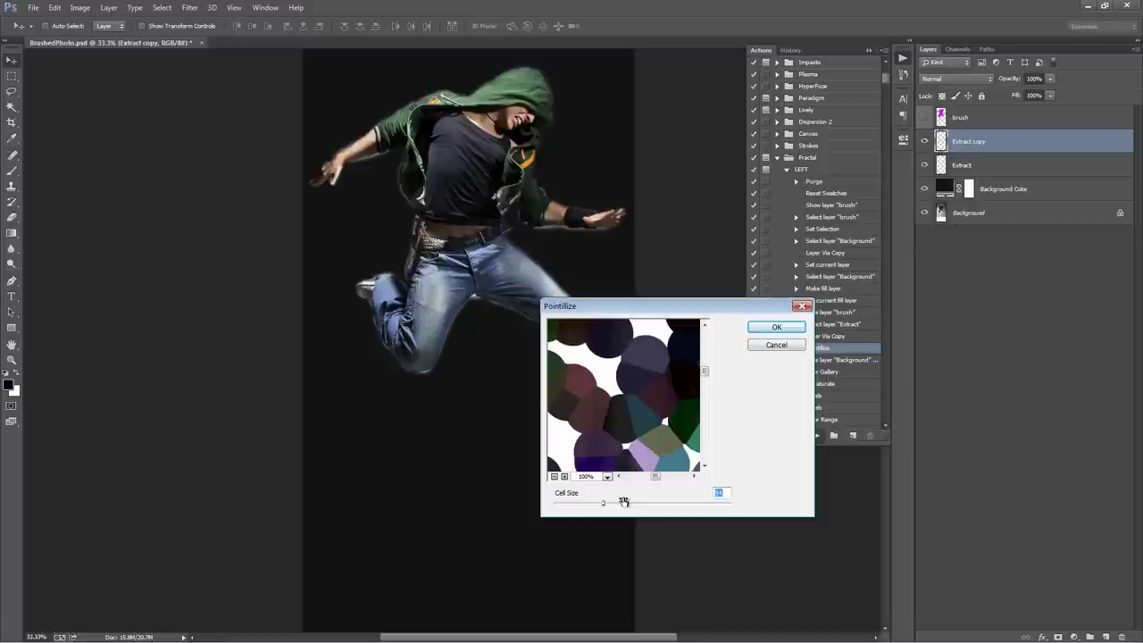
left_click_drag(624, 502, 595, 500)
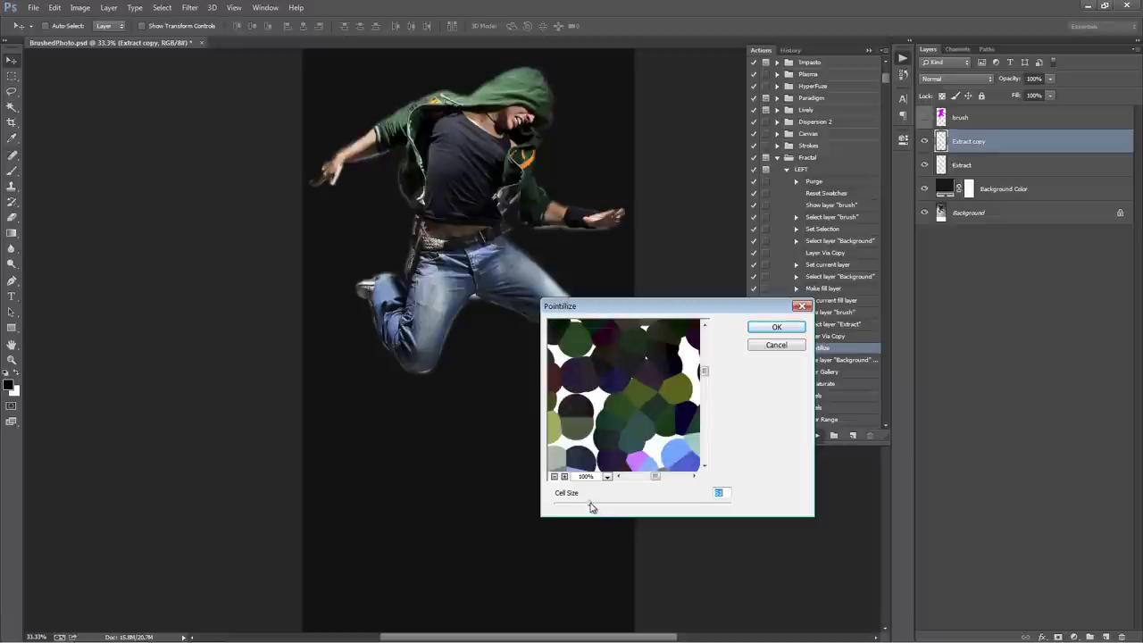
mouse_move(593, 507)
left_mouse_down()
mouse_move(666, 506)
mouse_move(567, 509)
mouse_move(597, 507)
left_mouse_up()
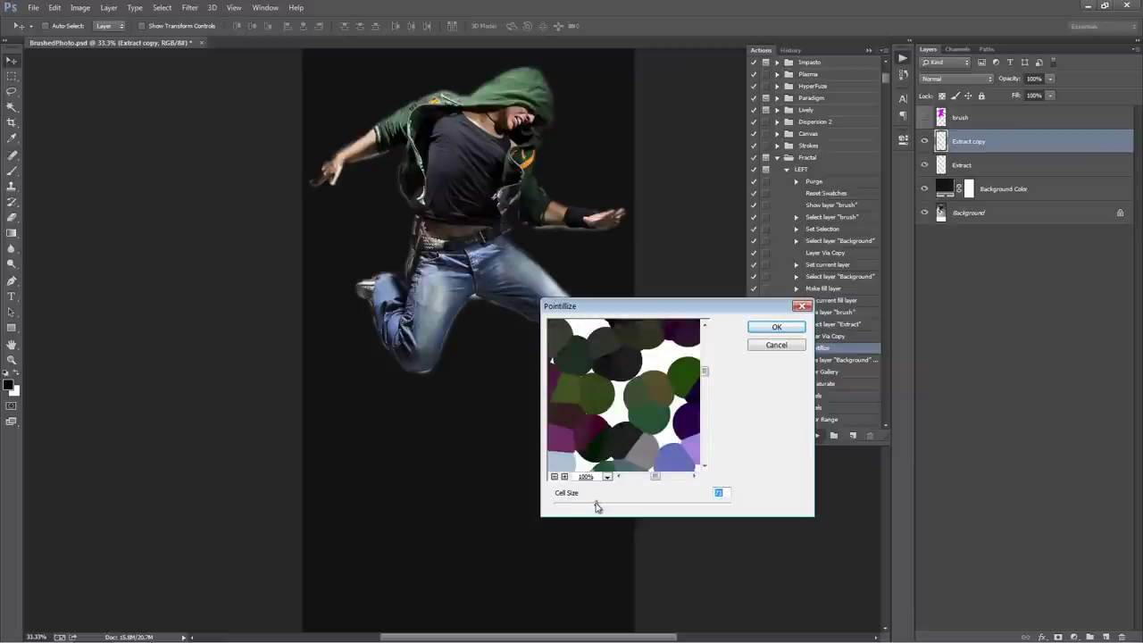
left_click(775, 347)
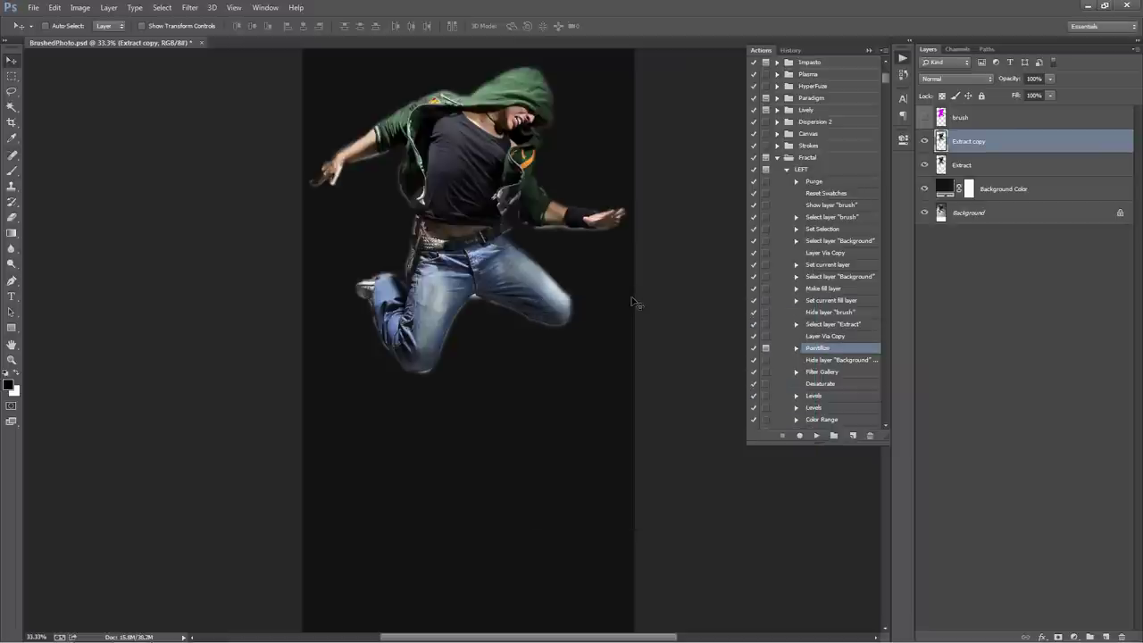
Close BrushedPhoto.psd without saving and open Middle.psd from the Fractal folder
key("ctrl+w")
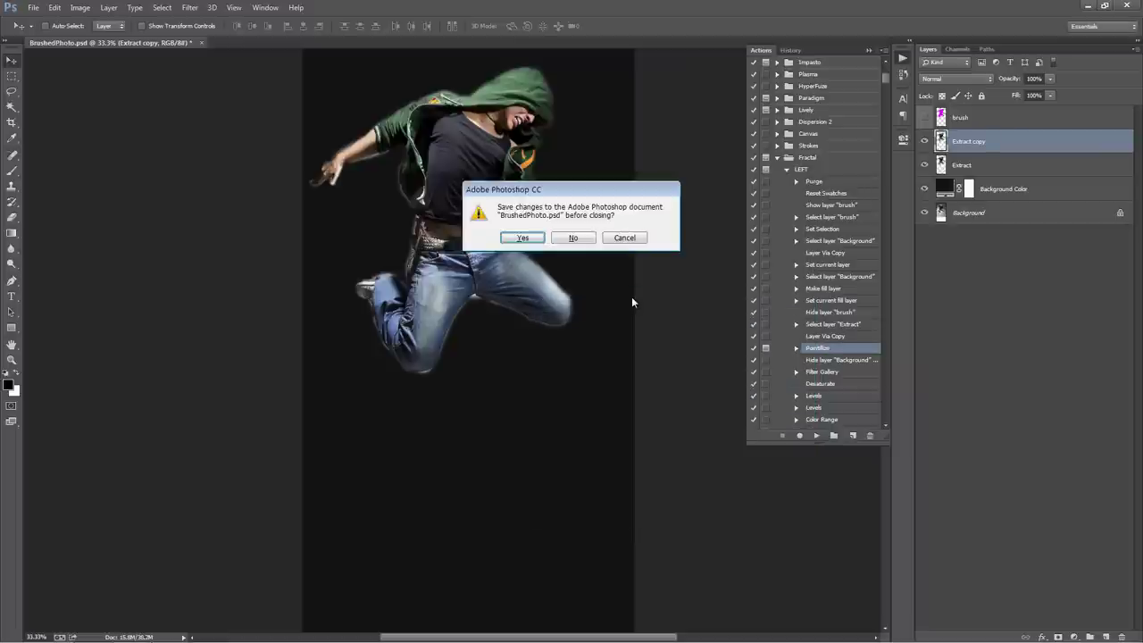
key("n")
key("ctrl+o")
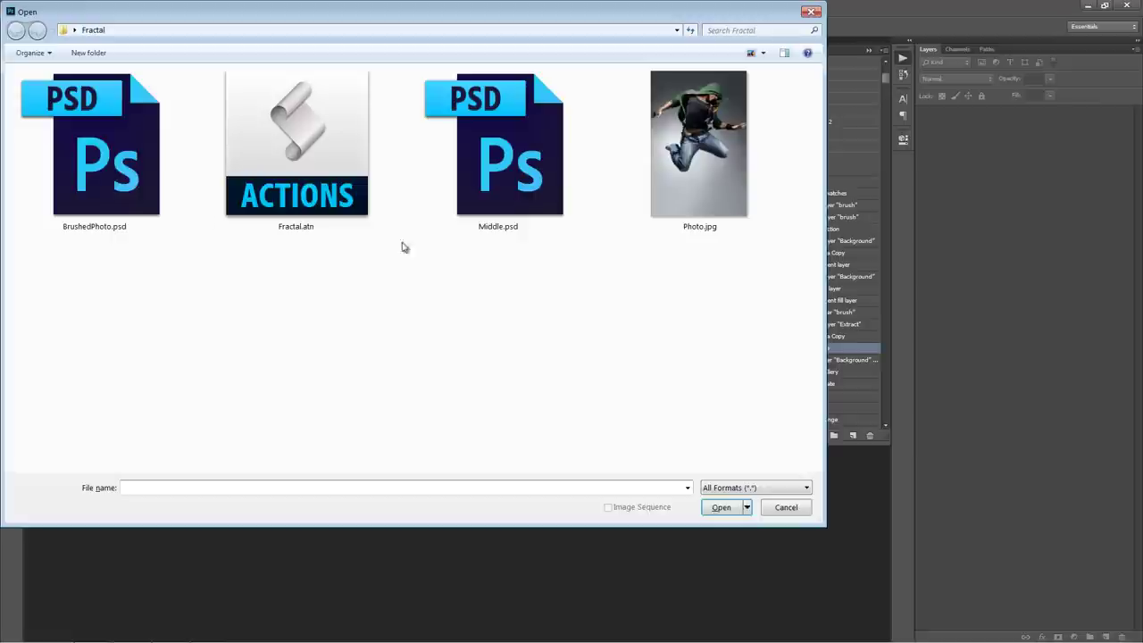
double_click(441, 183)
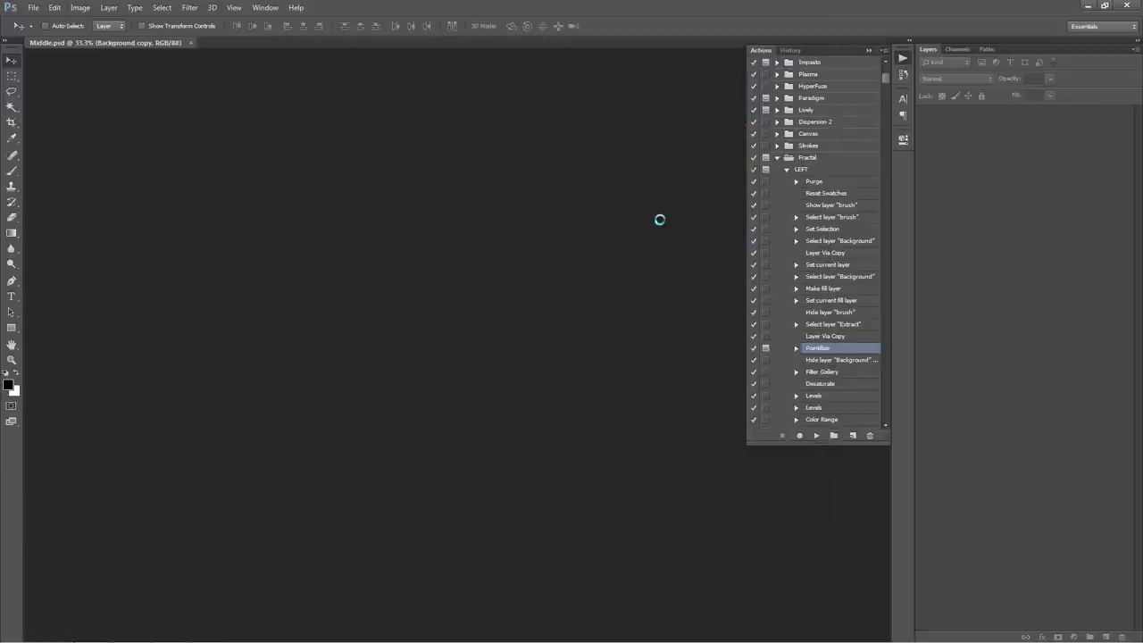
Collapse the LEFT action's steps and select the MIDDLE action in the Fractal set
key("ctrl+plus")
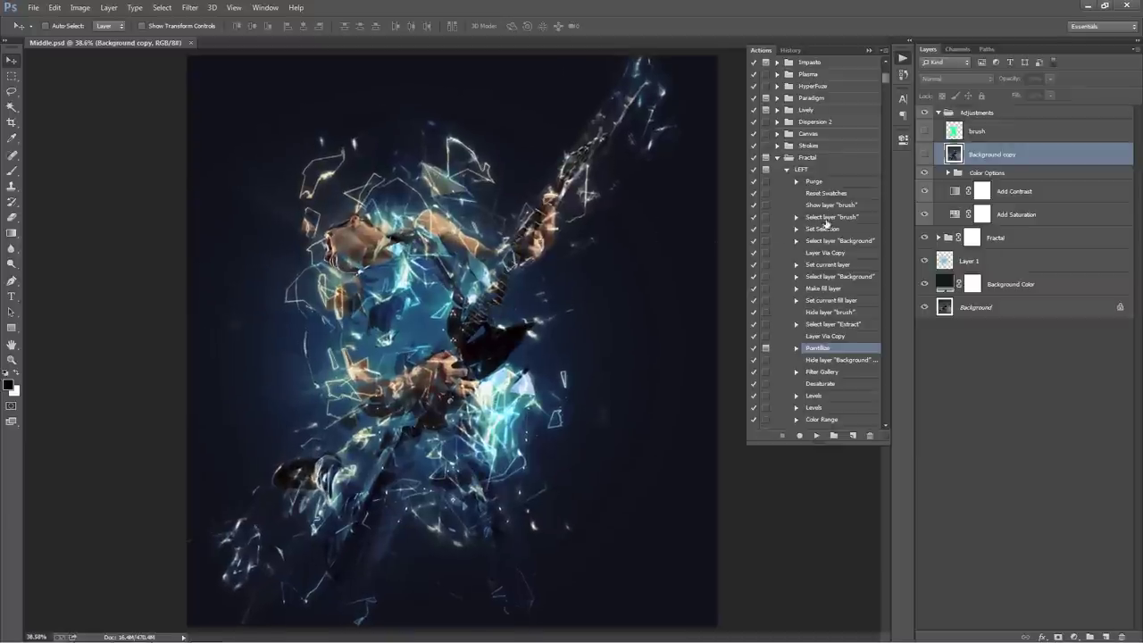
left_click(787, 168)
left_click(841, 408)
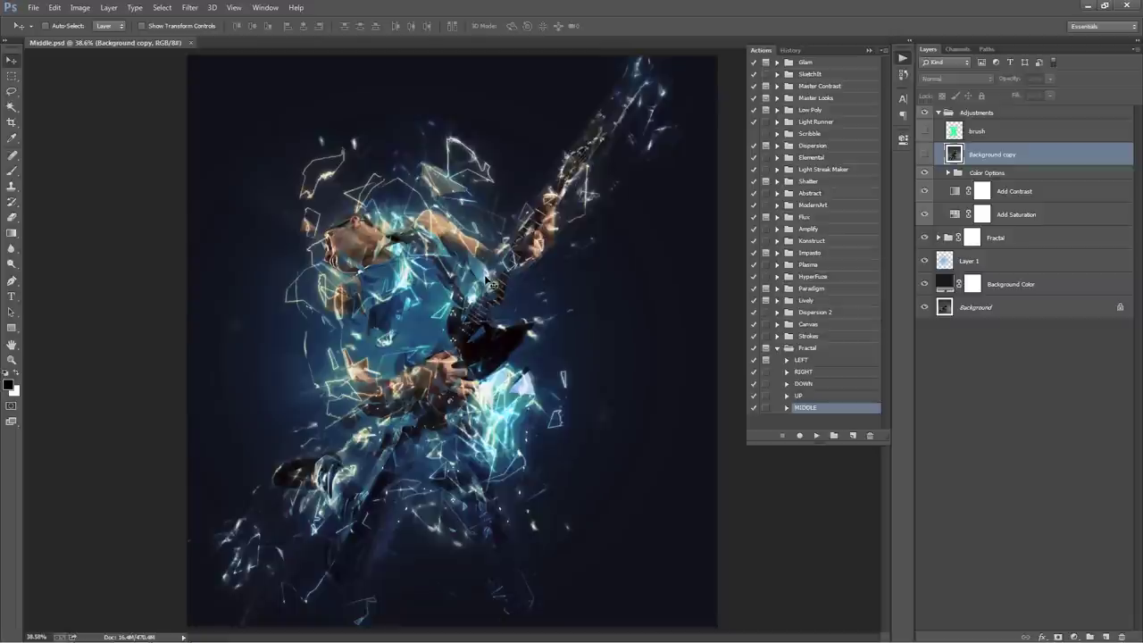
Collapse the Adjustments group and expand the Fractal group and its Glow Shapes subgroup
left_click(939, 113)
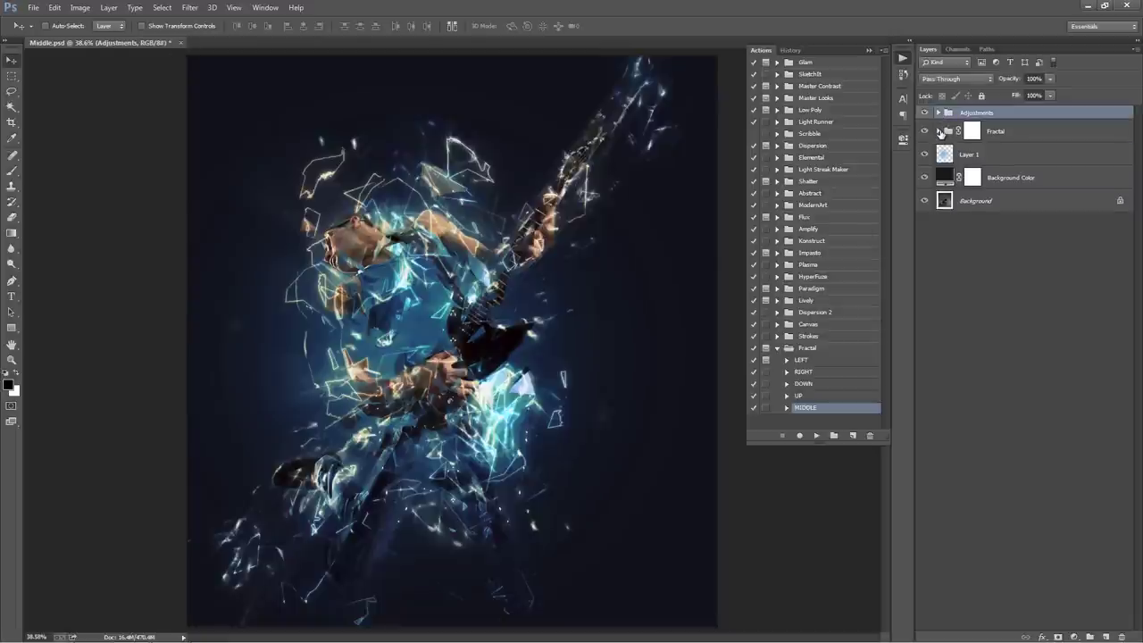
left_click(940, 131)
left_click(986, 248)
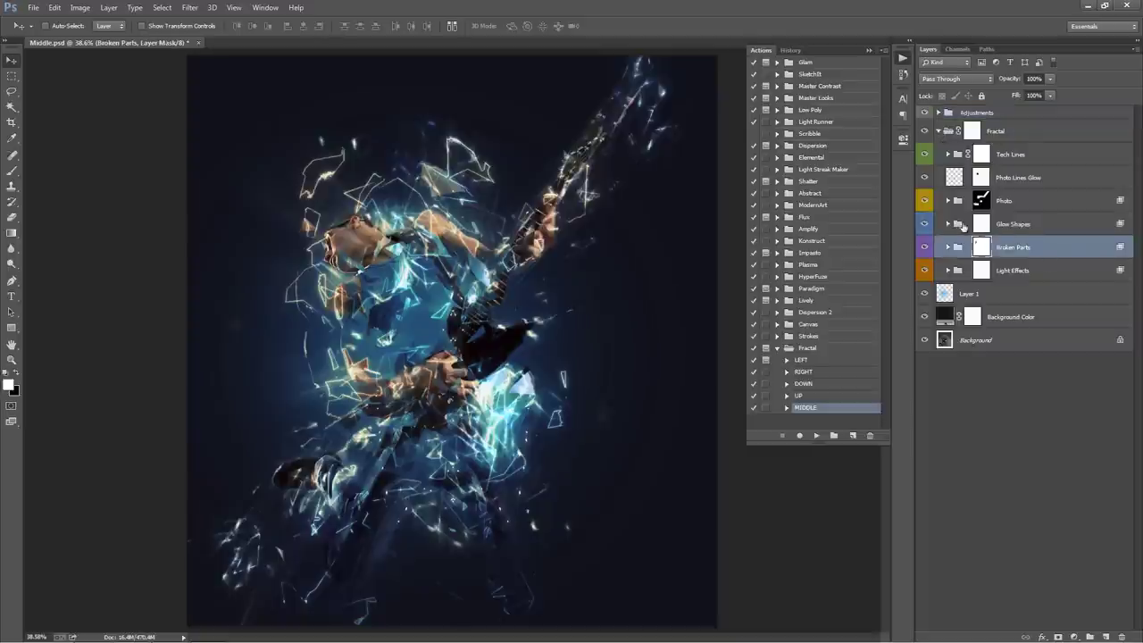
left_click(963, 227)
left_click(949, 223)
Enlarge the gs1 glow shapes layer around its centre with Free Transform, extending its bounds beyond the canvas top
left_click(1040, 277)
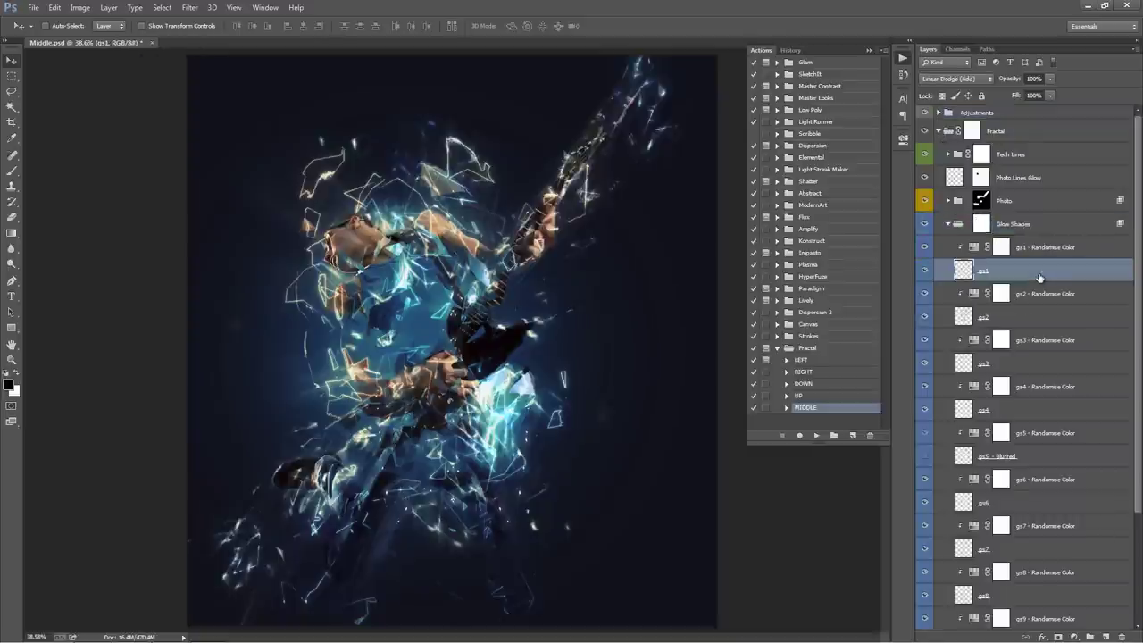
key("ctrl+minus")
key("ctrl+minus")
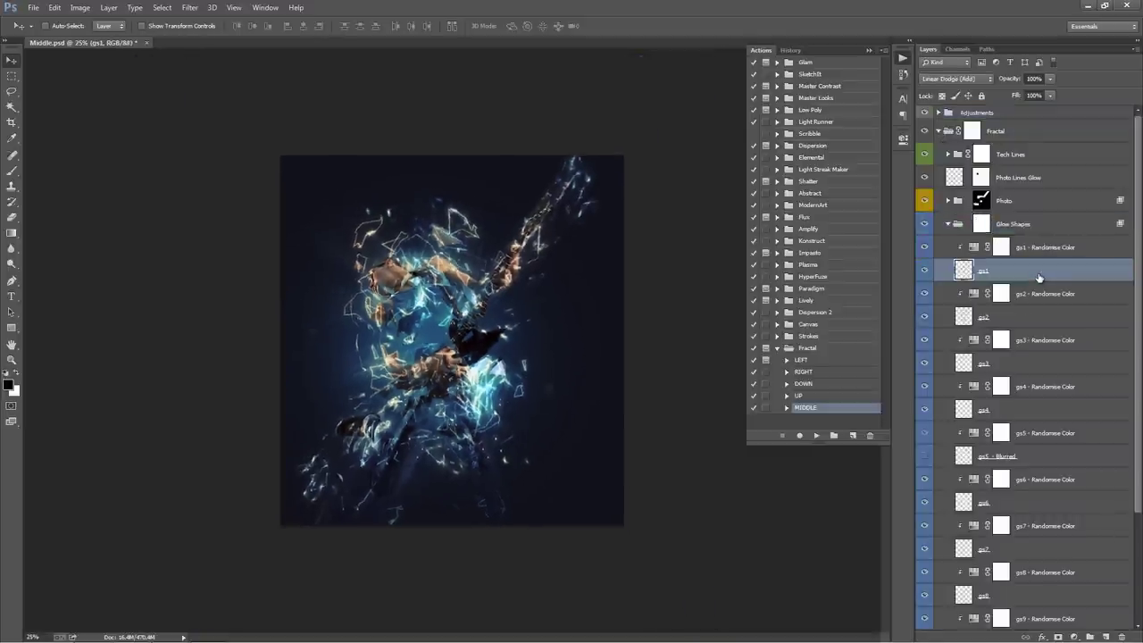
key("ctrl+t")
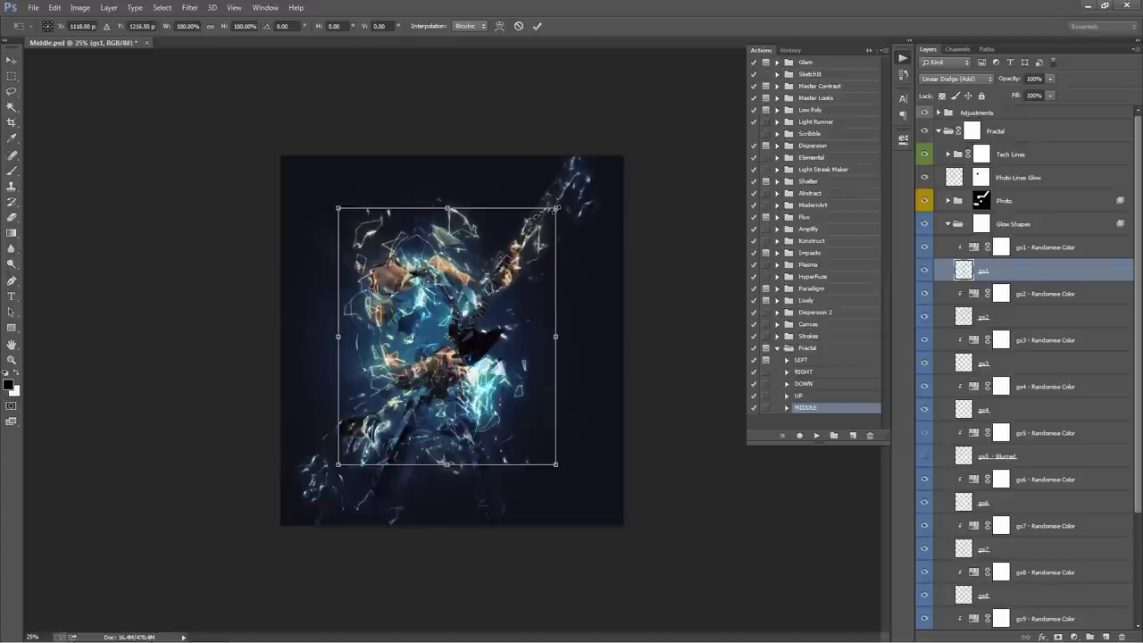
left_click_drag(555, 208, 624, 131)
key("Return")
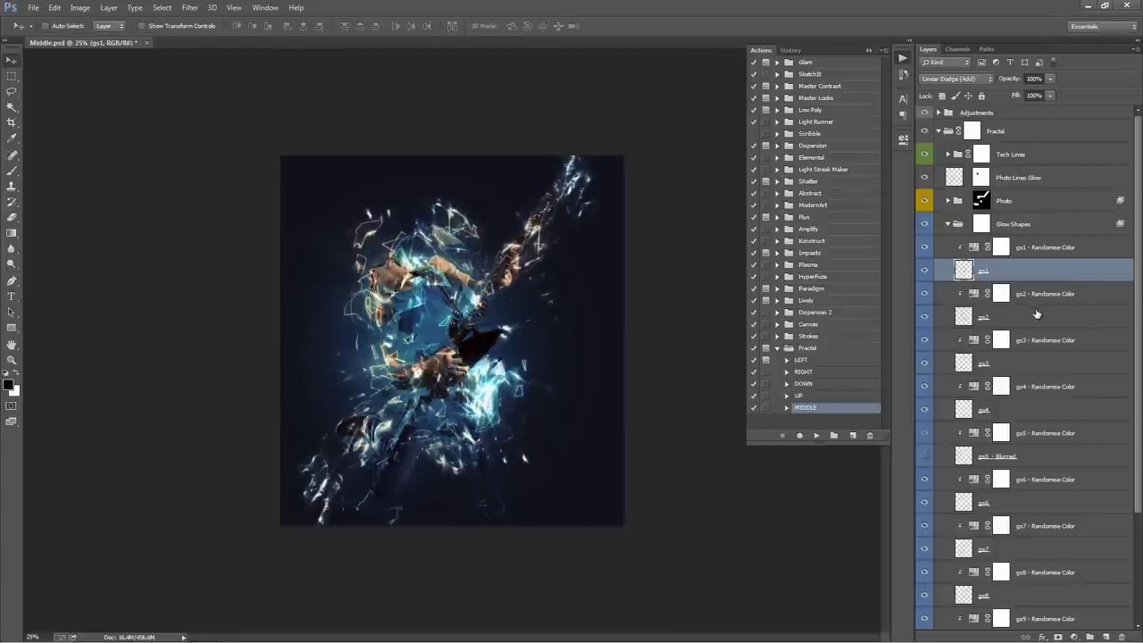
Scale the gs2 glow shapes layer up around its centre to about 114% with Free Transform
left_click(1037, 313)
key("ctrl+t")
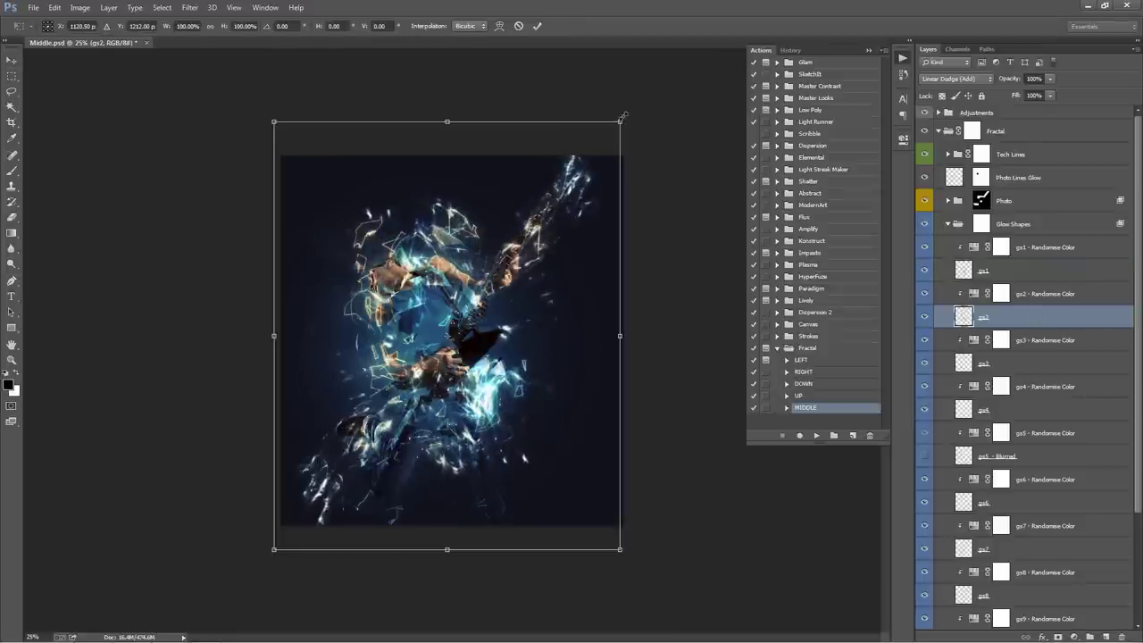
left_click_drag(629, 99, 639, 81)
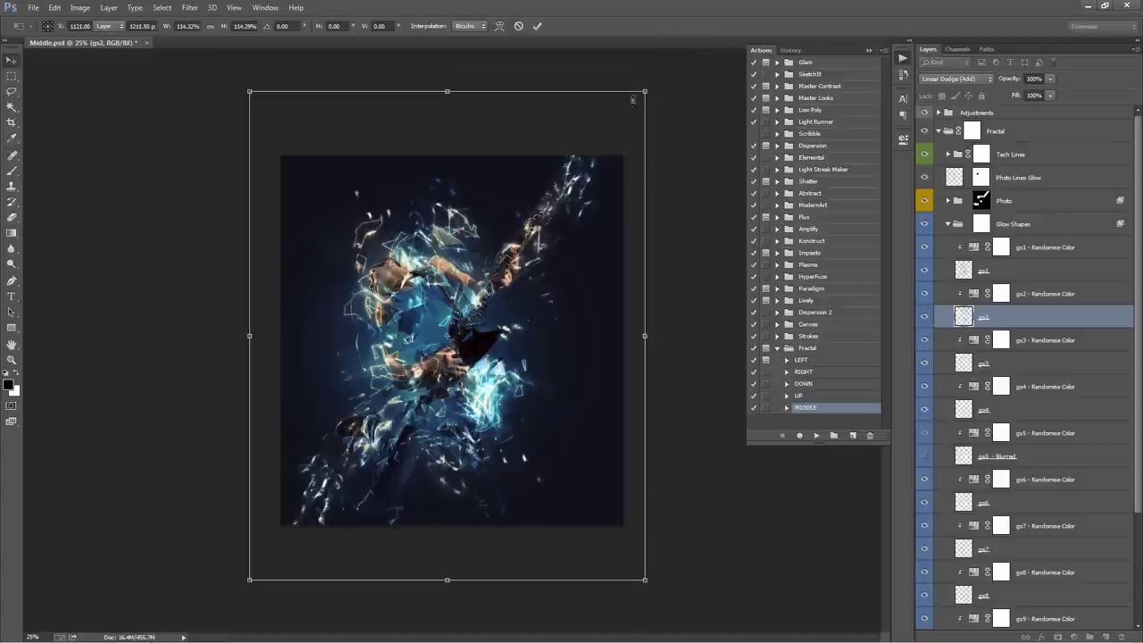
key("Return")
key("z")
left_click(483, 349)
left_click(482, 349)
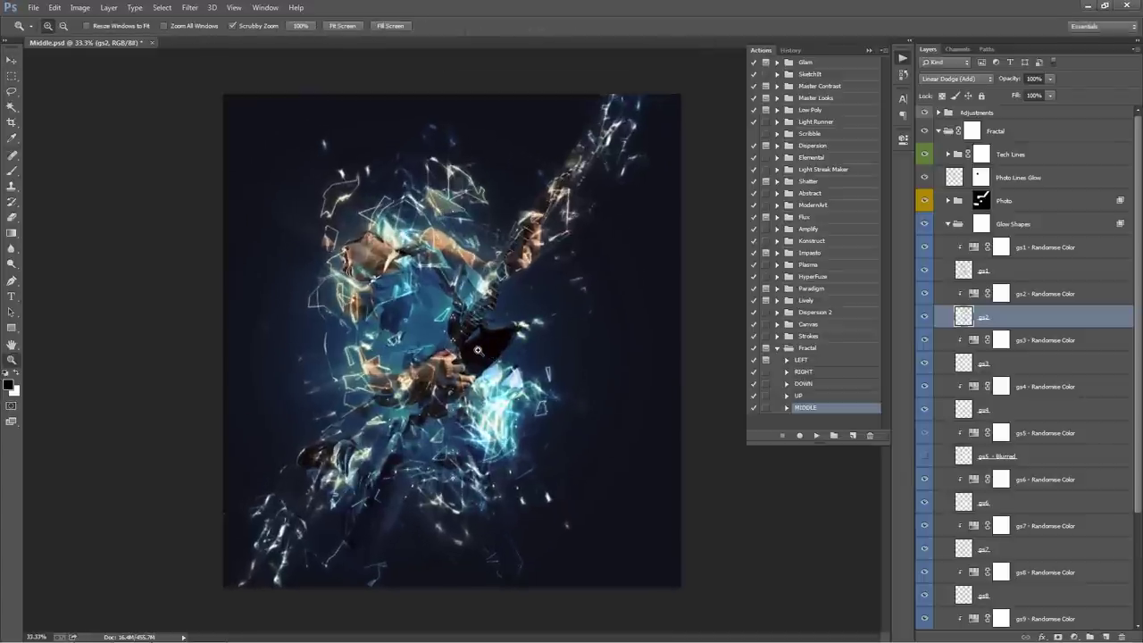
Collapse the Glow Shapes group, inspect the layers inside the Photo group, and collapse the Photo and Fractal groups
key("v")
left_click(986, 207)
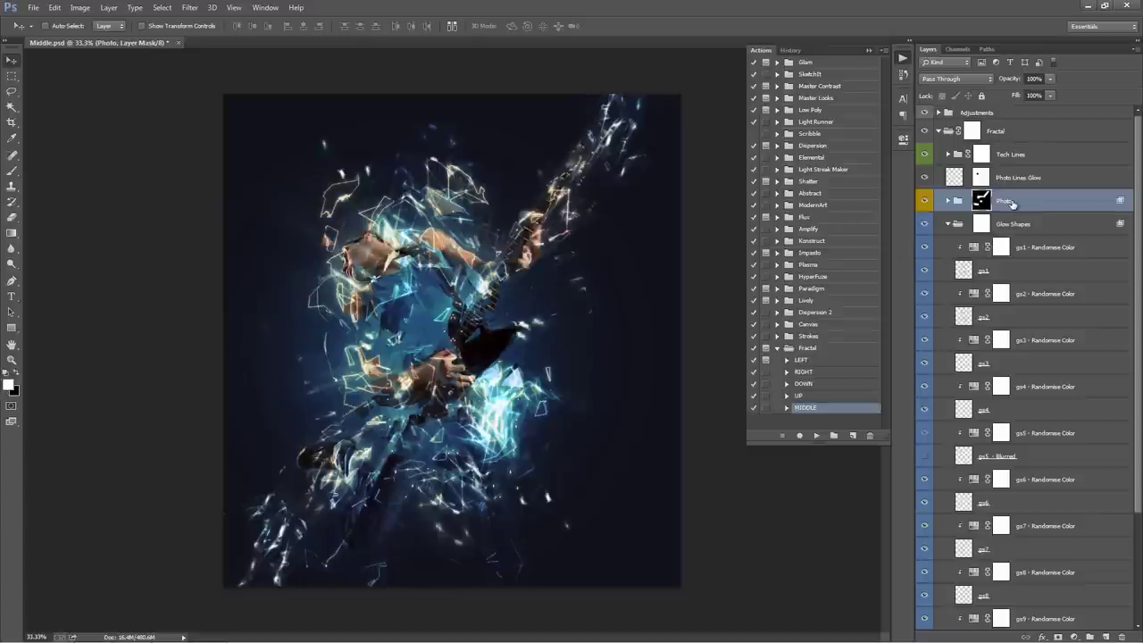
left_click(948, 224)
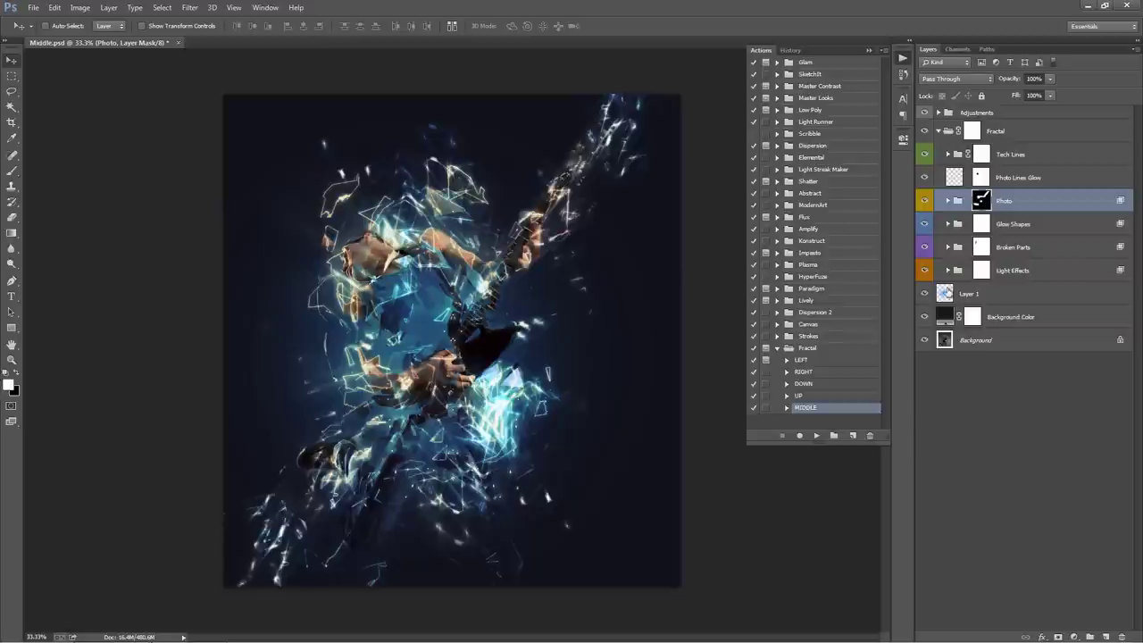
left_click(948, 200)
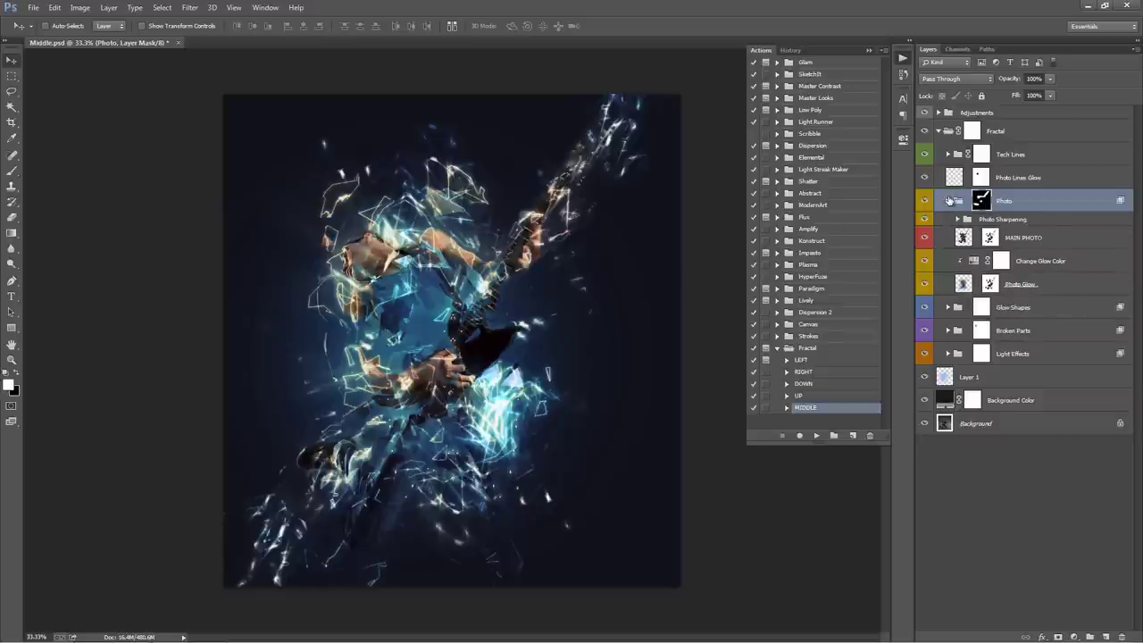
left_click(948, 200)
left_click(978, 152)
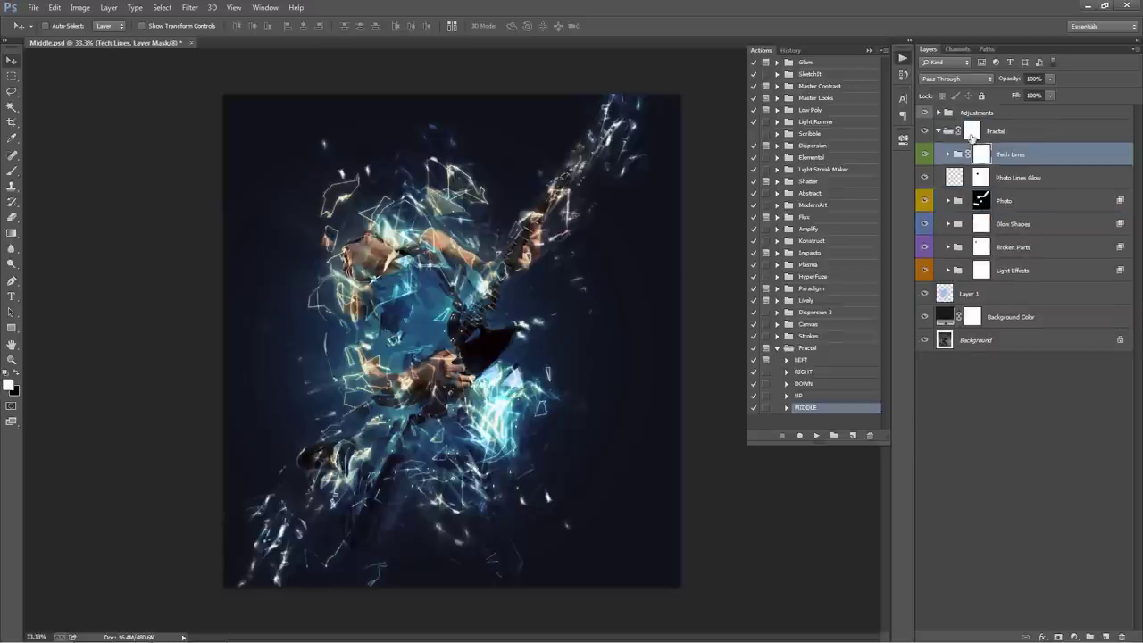
left_click(939, 131)
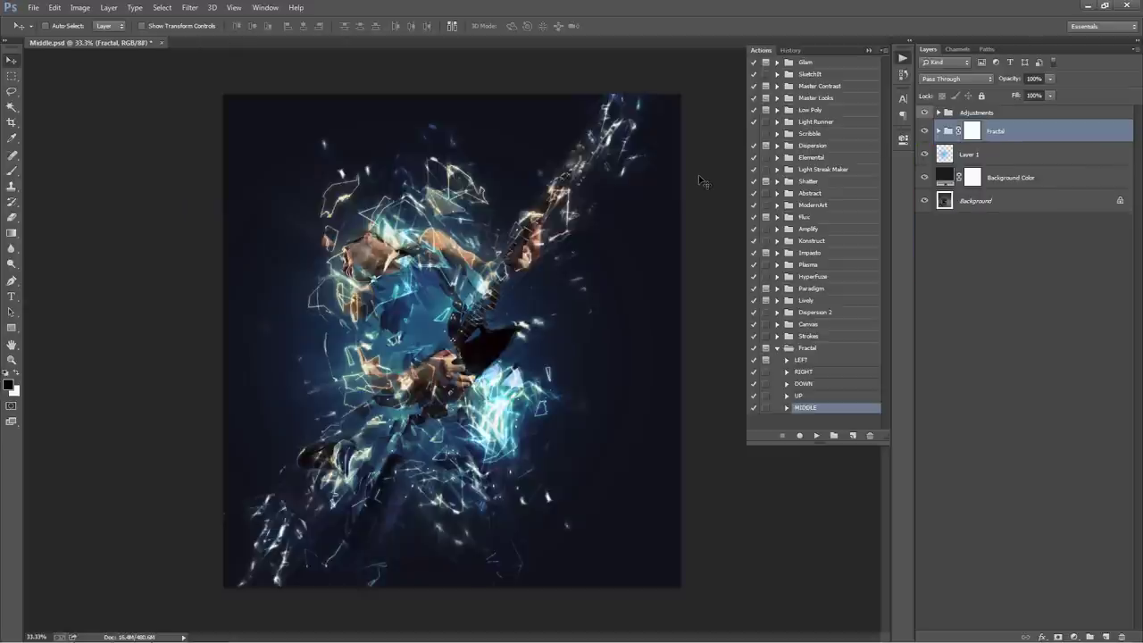